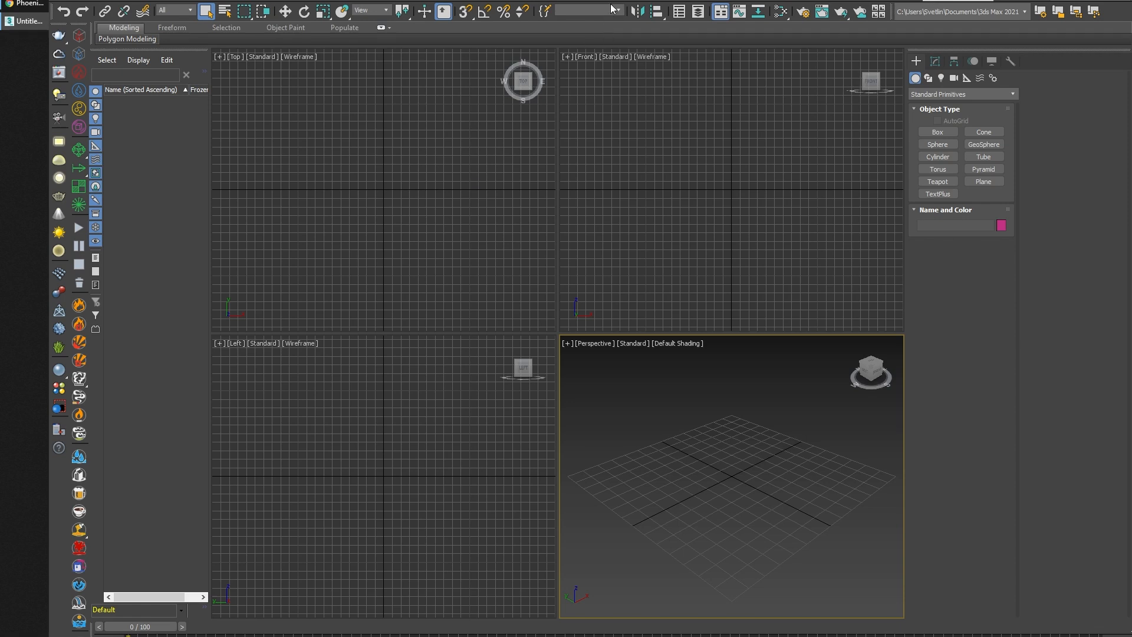
Set the system unit scale so that 1 unit equals 0.1 meters, keeping the display units in meters.
{"action": "left_click", "coordinate": [507, 0]}
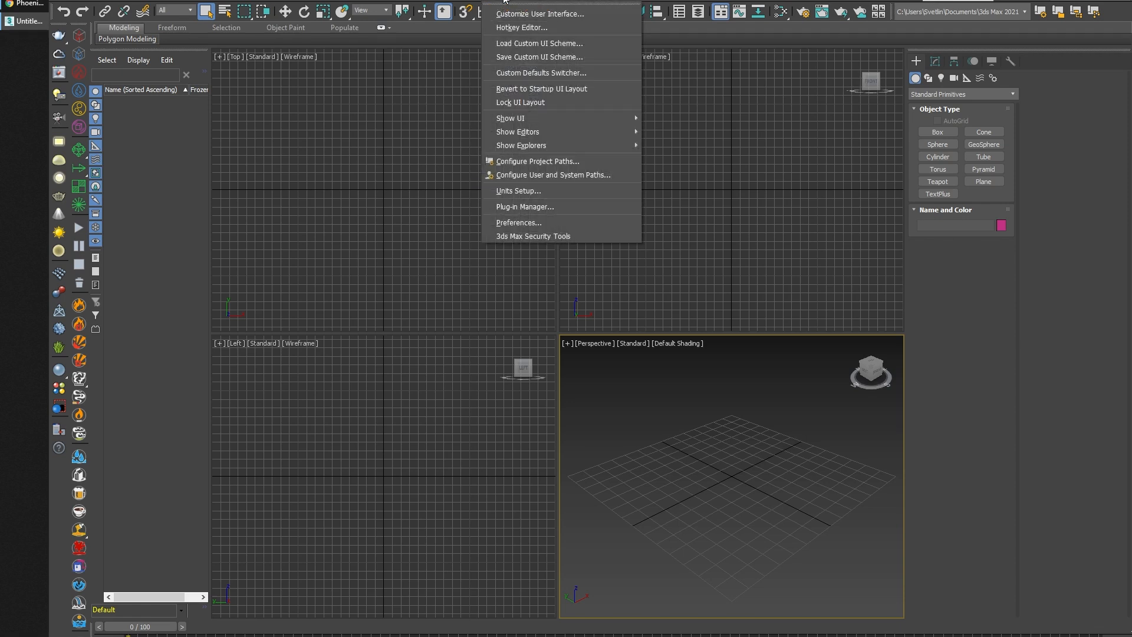
{"action": "left_click", "coordinate": [519, 190]}
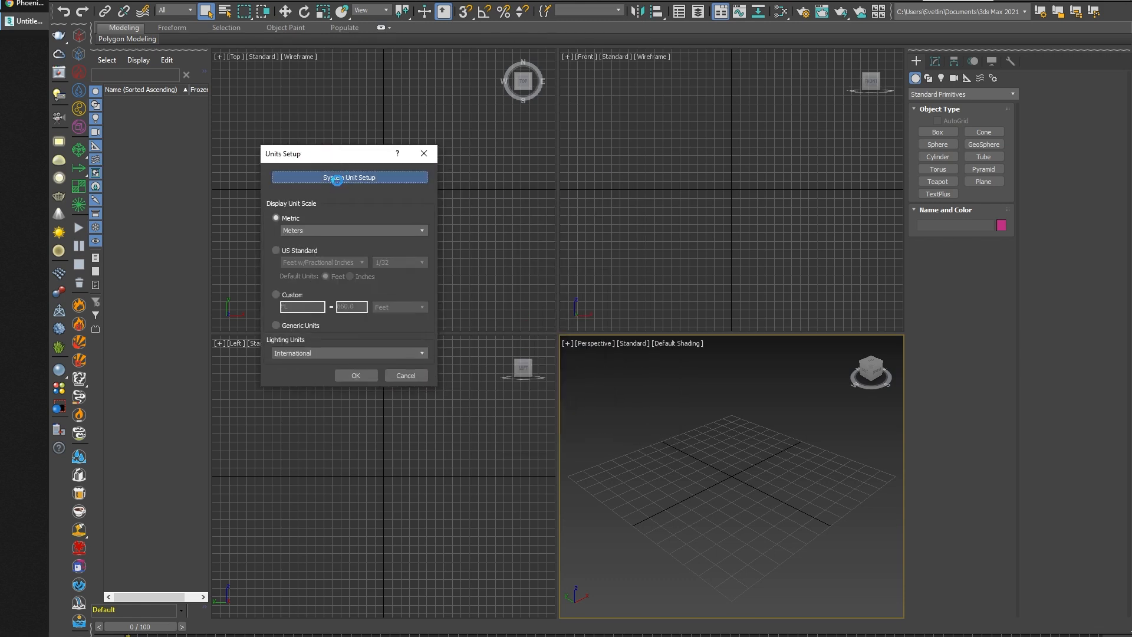
{"action": "left_click", "coordinate": [338, 181]}
{"action": "left_click", "coordinate": [388, 233]}
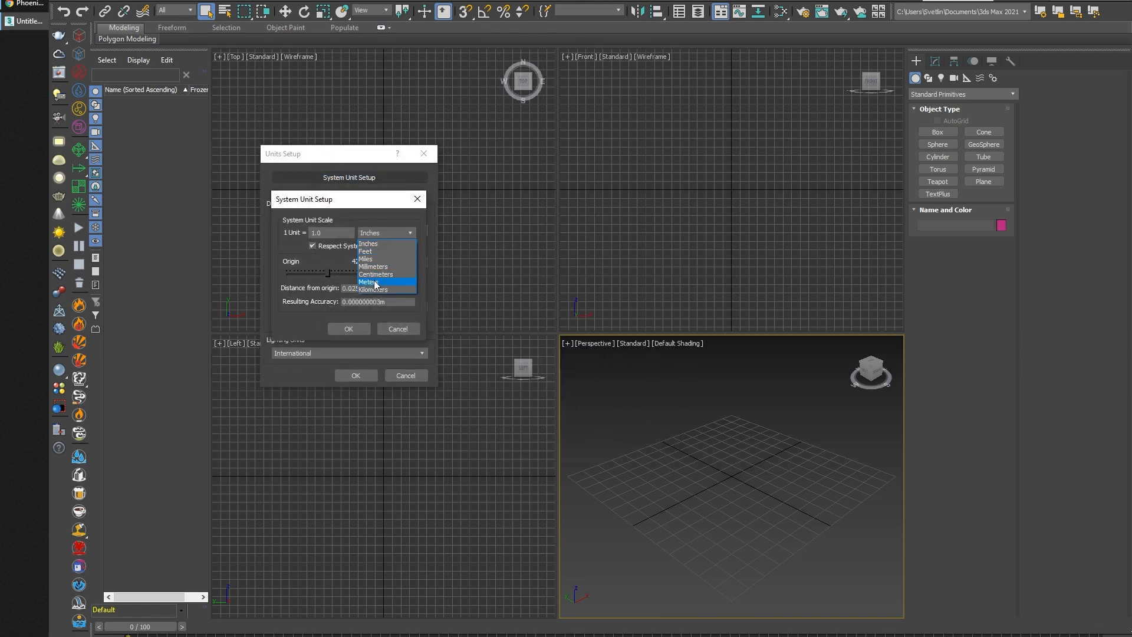
{"action": "left_click", "coordinate": [378, 282]}
{"action": "double_click", "coordinate": [338, 232]}
{"action": "type", "text": "0.1"}
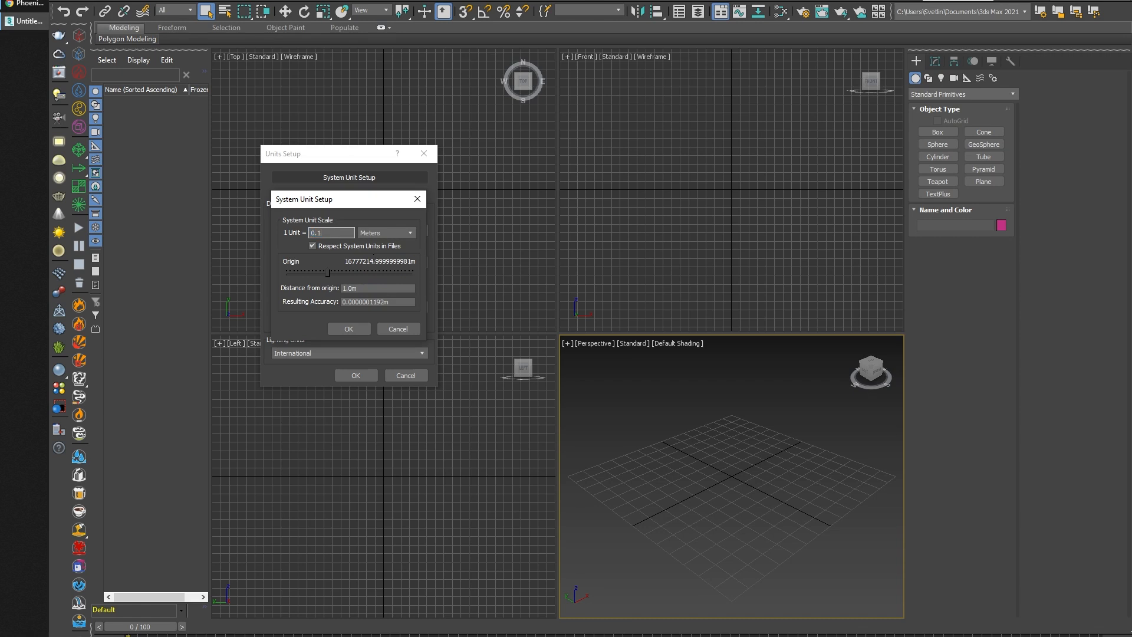
{"action": "key", "text": "Return"}
{"action": "left_click", "coordinate": [349, 329]}
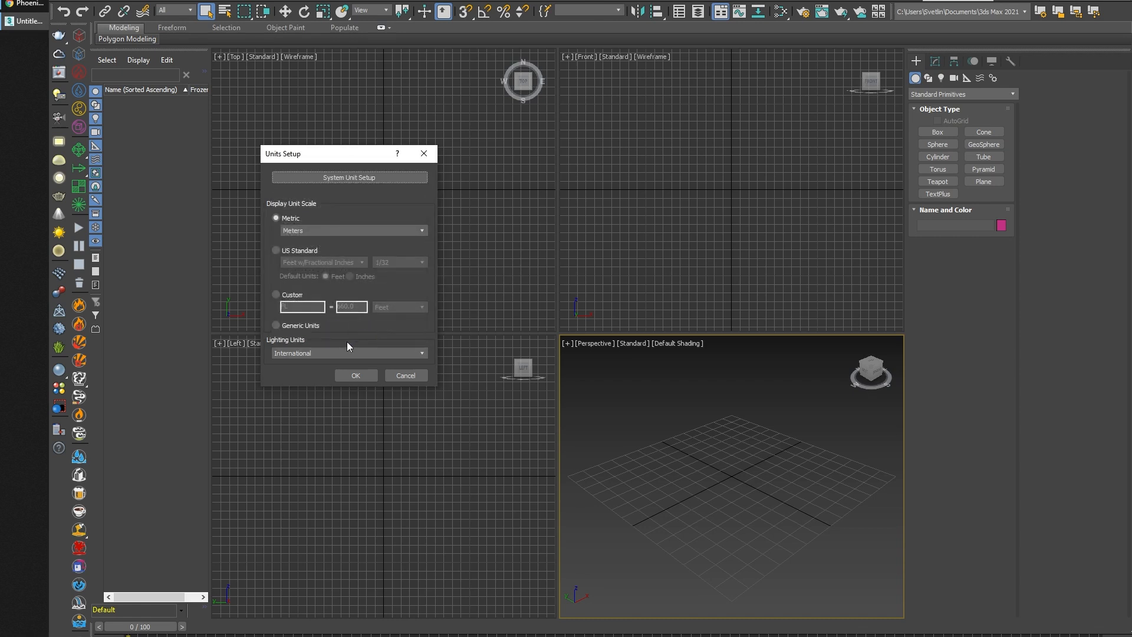
{"action": "left_click", "coordinate": [355, 375]}
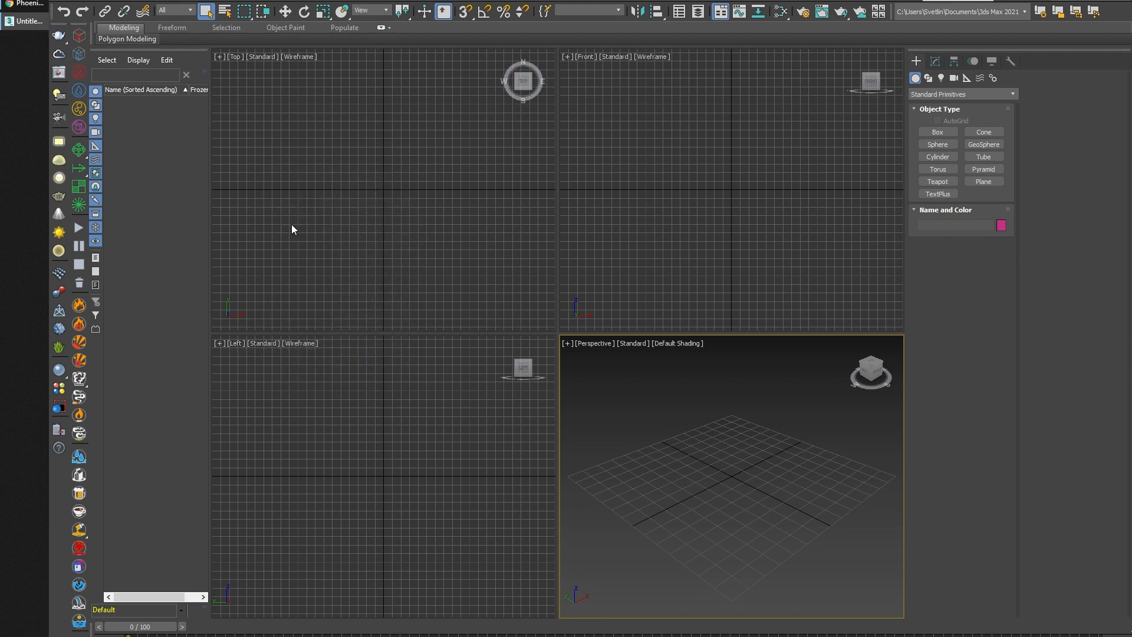
Create a Phoenix liquid simulator about 14.0 x 6.2 x 2.6 m in the perspective view, and maximize that view with the simulator's parameters open.
{"action": "left_click", "coordinate": [79, 64]}
{"action": "left_click_drag", "start_coordinate": [600, 502], "coordinate": [834, 455]}
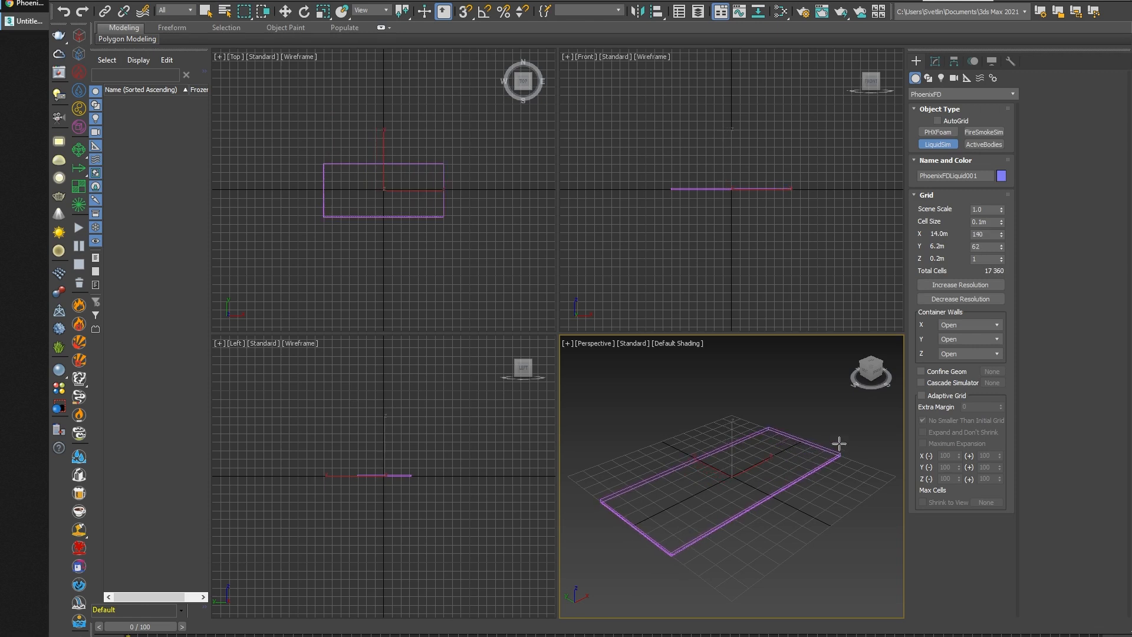
{"action": "left_click", "coordinate": [837, 427]}
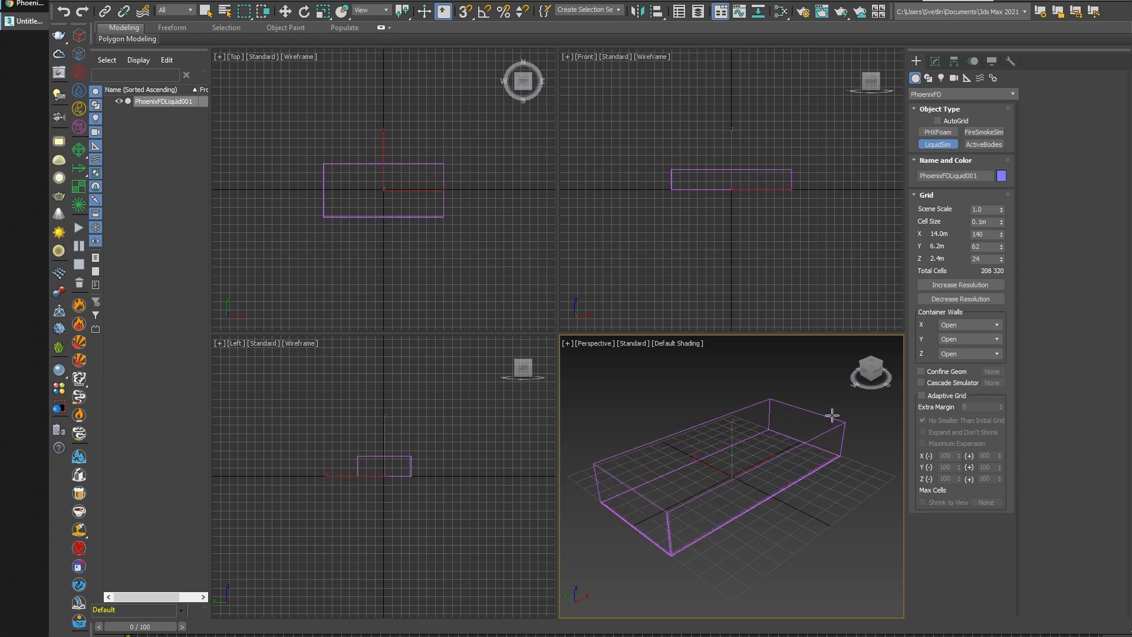
{"action": "left_click", "coordinate": [832, 414]}
{"action": "left_click", "coordinate": [936, 61]}
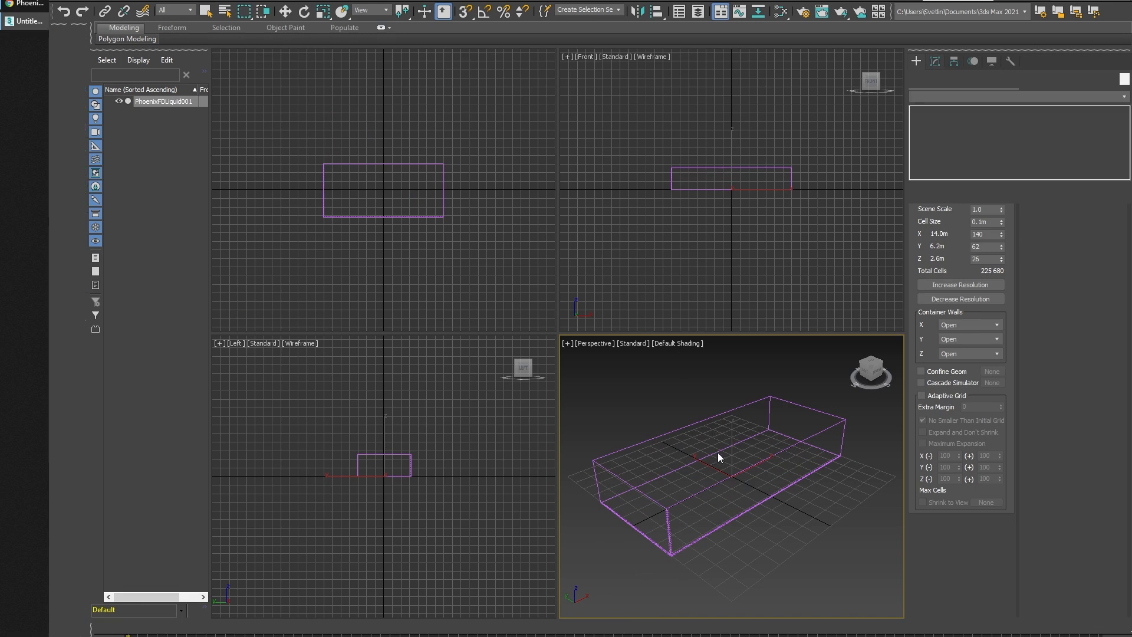
{"action": "key", "text": "alt+w"}
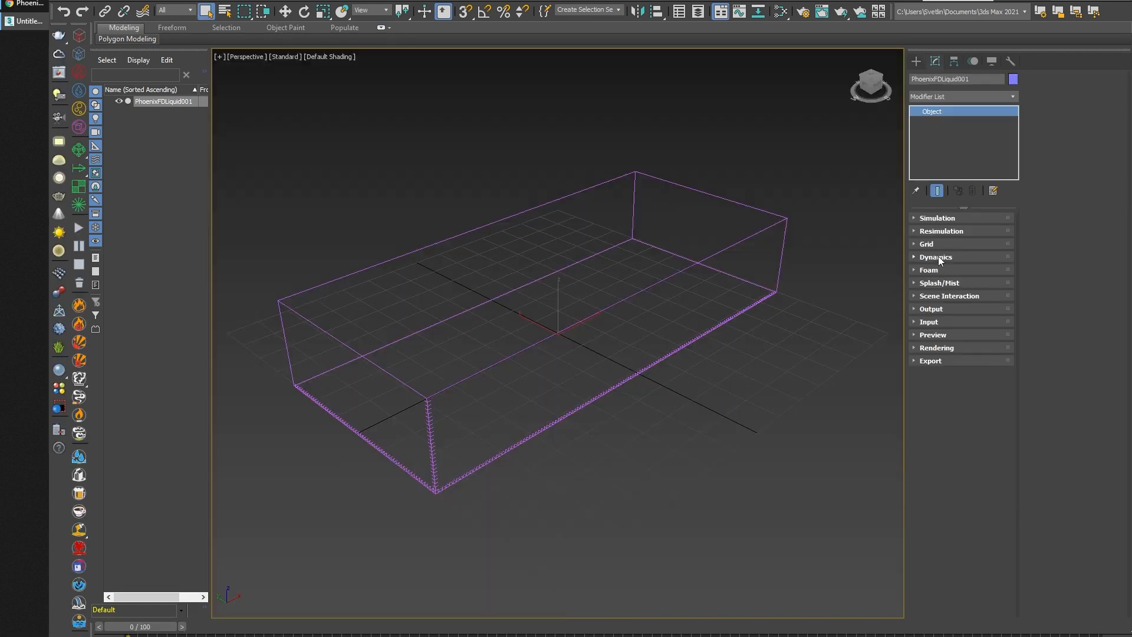
Check the installed Phoenix version and build ID in the simulator's About window.
{"action": "left_click", "coordinate": [937, 218]}
{"action": "left_click", "coordinate": [1002, 259]}
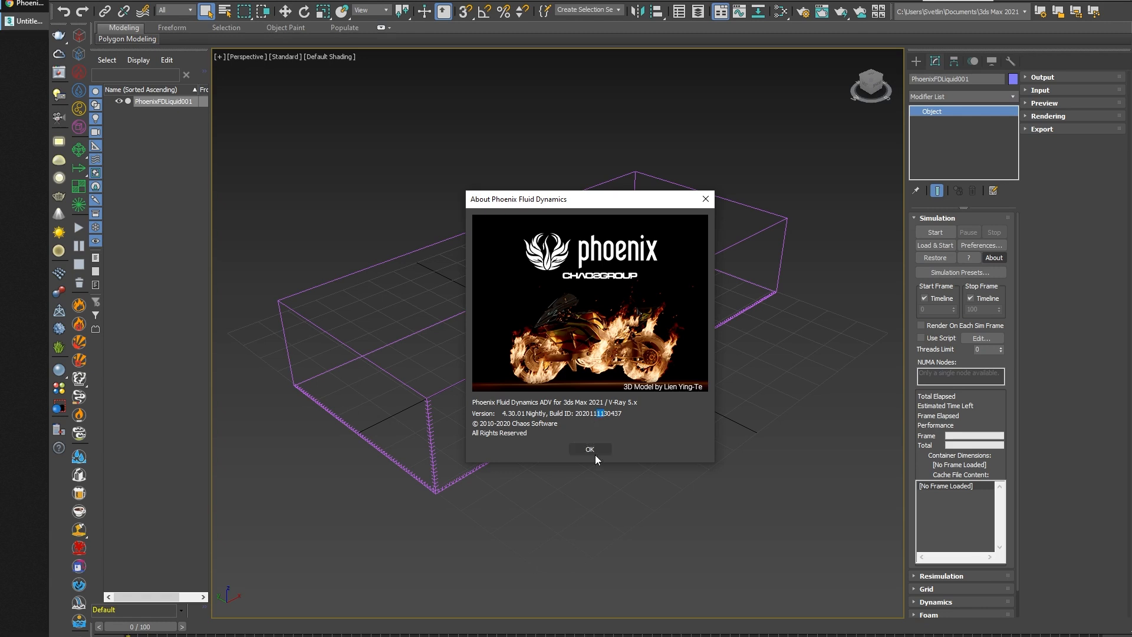
{"action": "left_click", "coordinate": [594, 449]}
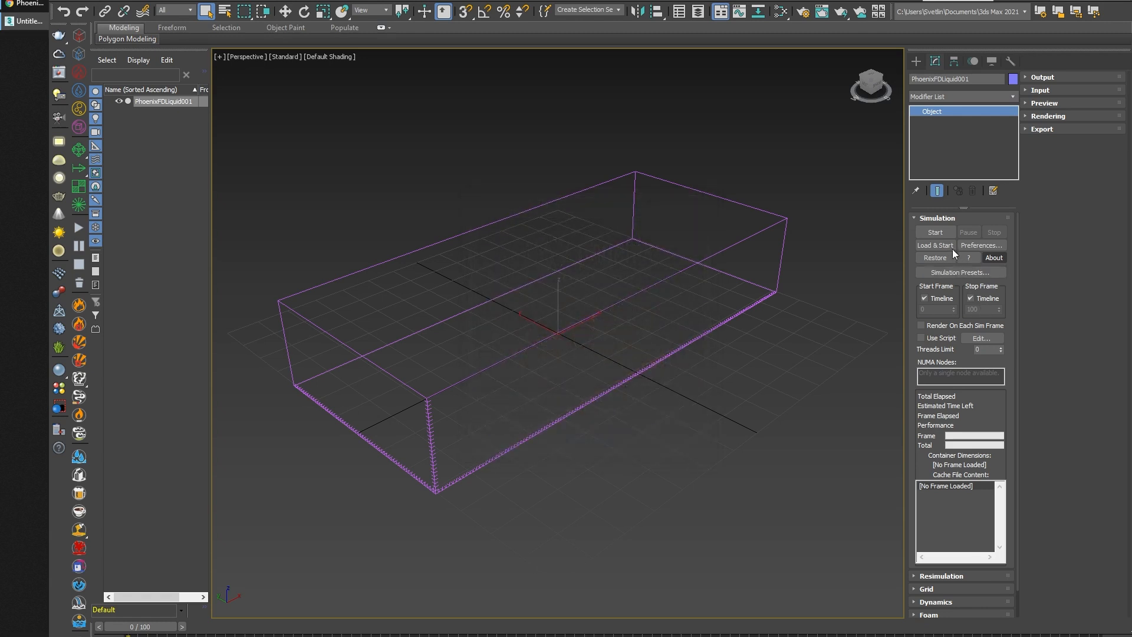
Enable Initial Fill Up at 50% with Fill Up for Ocean in the liquid's dynamics and start the simulation.
{"action": "left_click", "coordinate": [936, 603]}
{"action": "left_click", "coordinate": [1048, 125]}
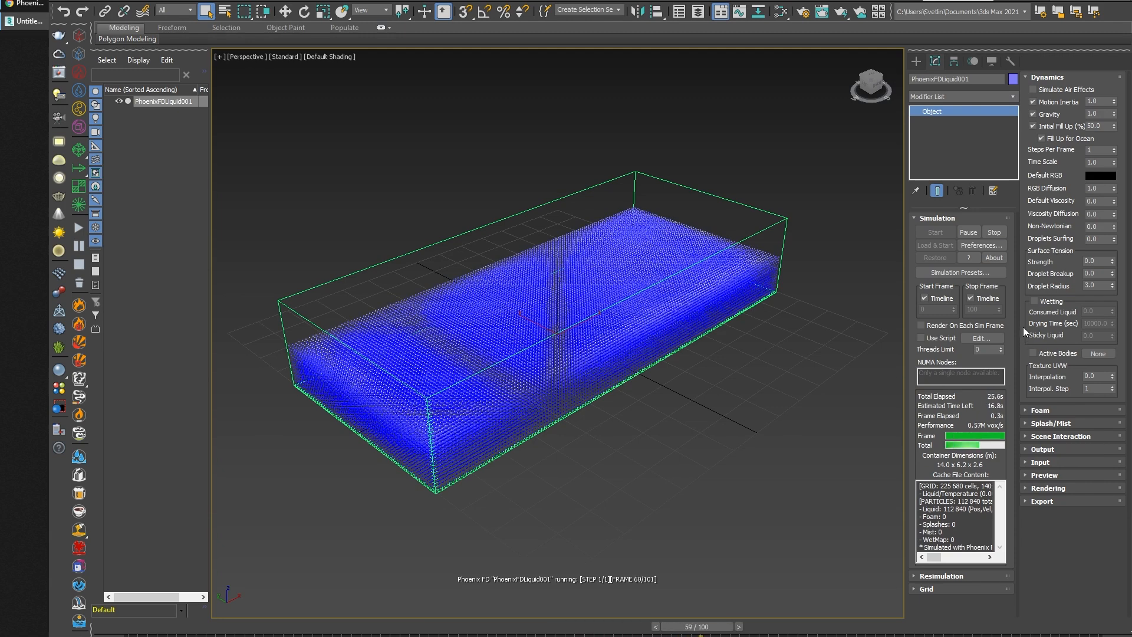
Enable displacement in the liquid's rendering settings and assign a PhoenixFDOceanTex map to it.
{"action": "left_click", "coordinate": [1041, 488]}
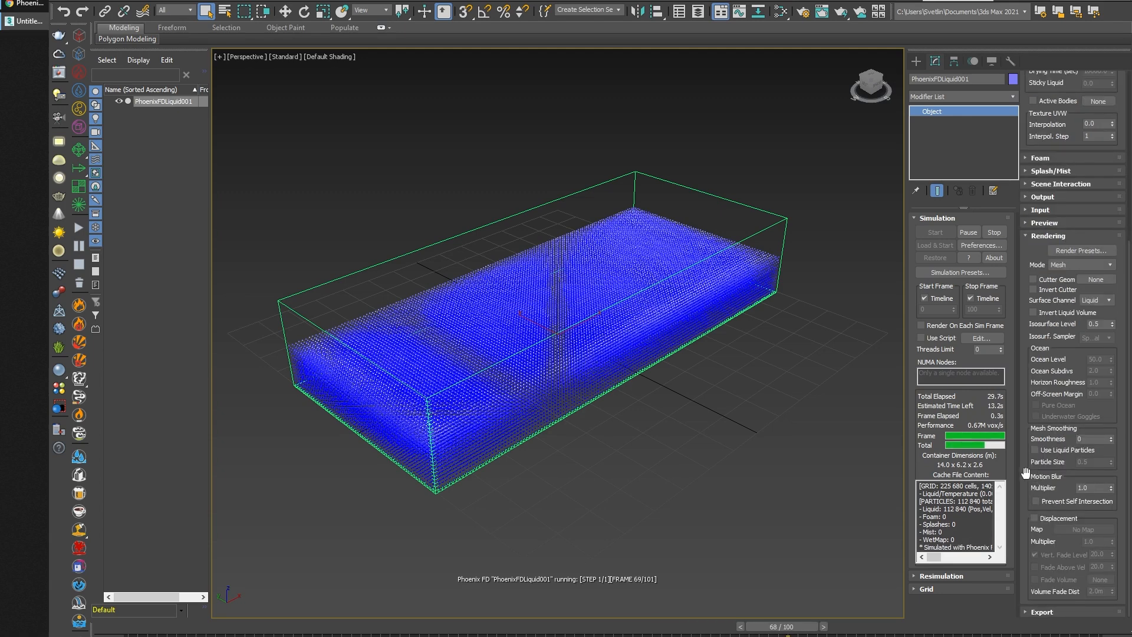
{"action": "left_click", "coordinate": [1034, 518]}
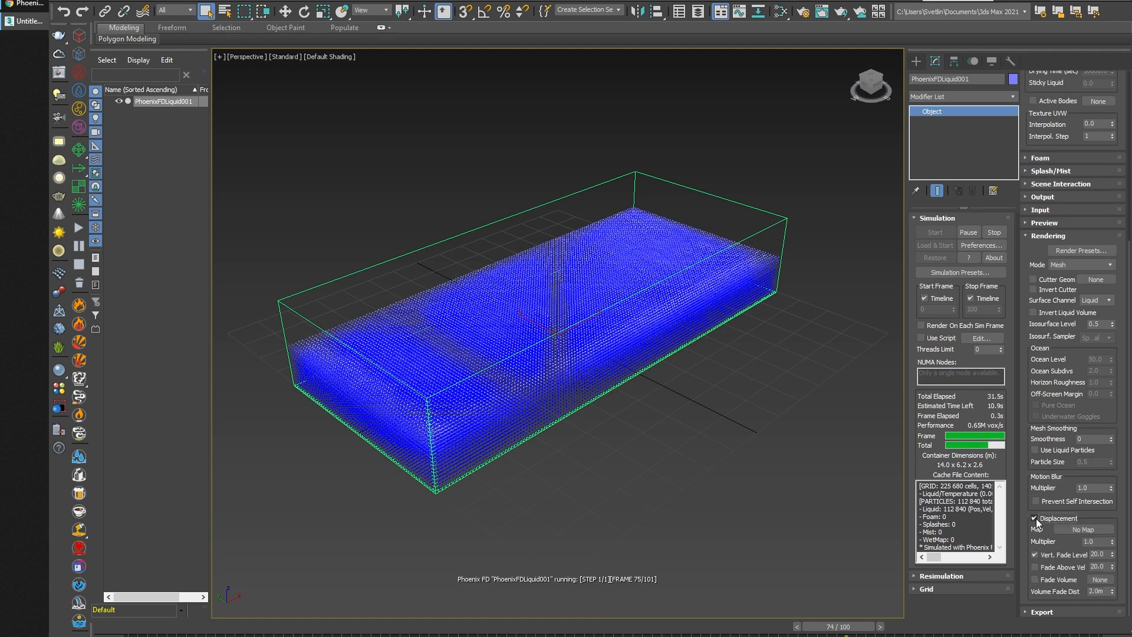
{"action": "left_click", "coordinate": [1077, 530]}
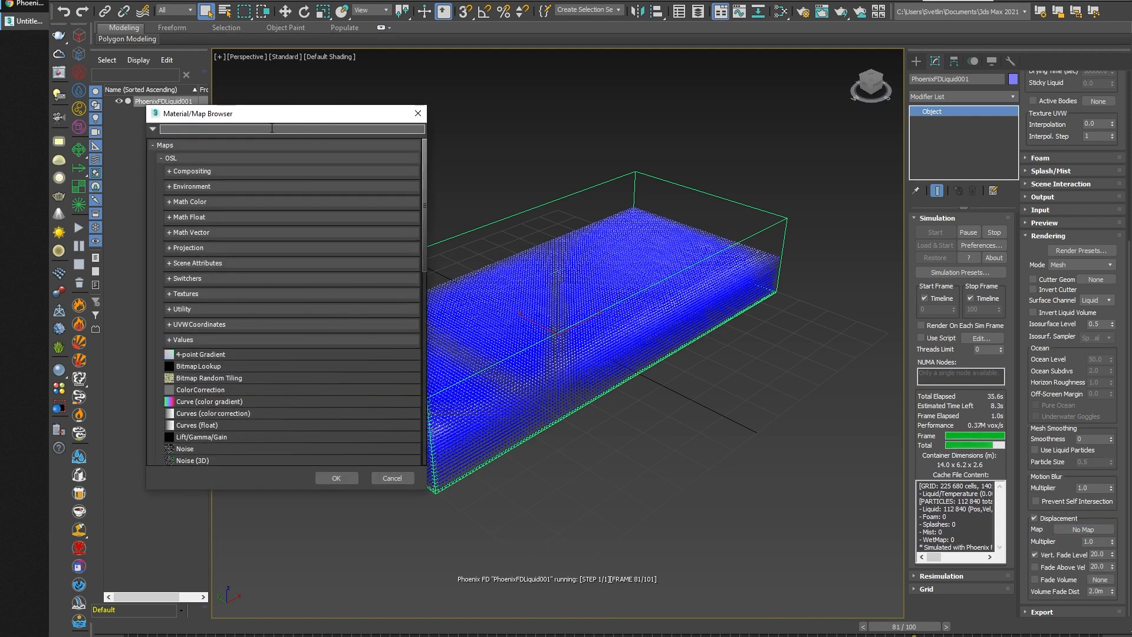
{"action": "type", "text": "oc"}
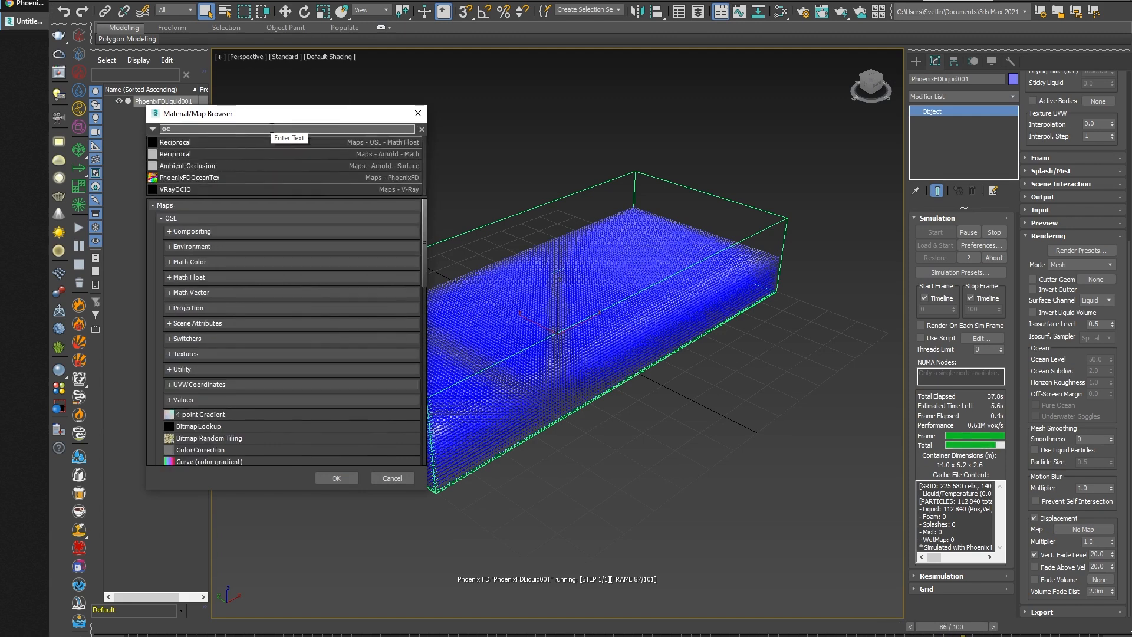
{"action": "double_click", "coordinate": [215, 177]}
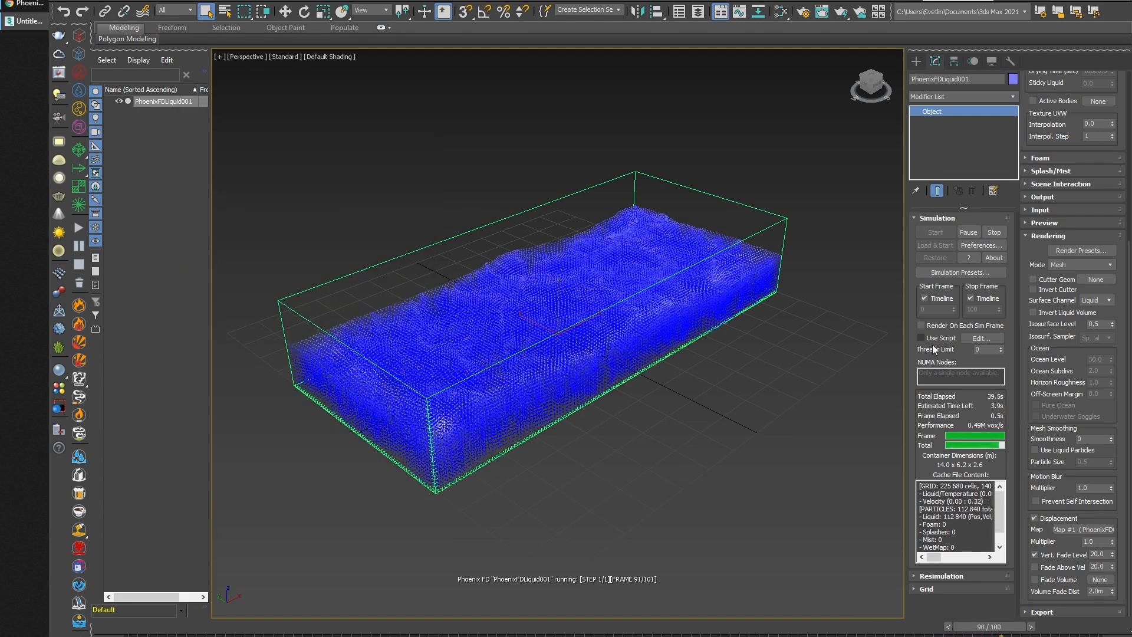
Turn on the liquid's mesh preview and compare it with the particle-only preview at different frames of the timeline.
{"action": "left_click", "coordinate": [1038, 224]}
{"action": "left_click", "coordinate": [1031, 219]}
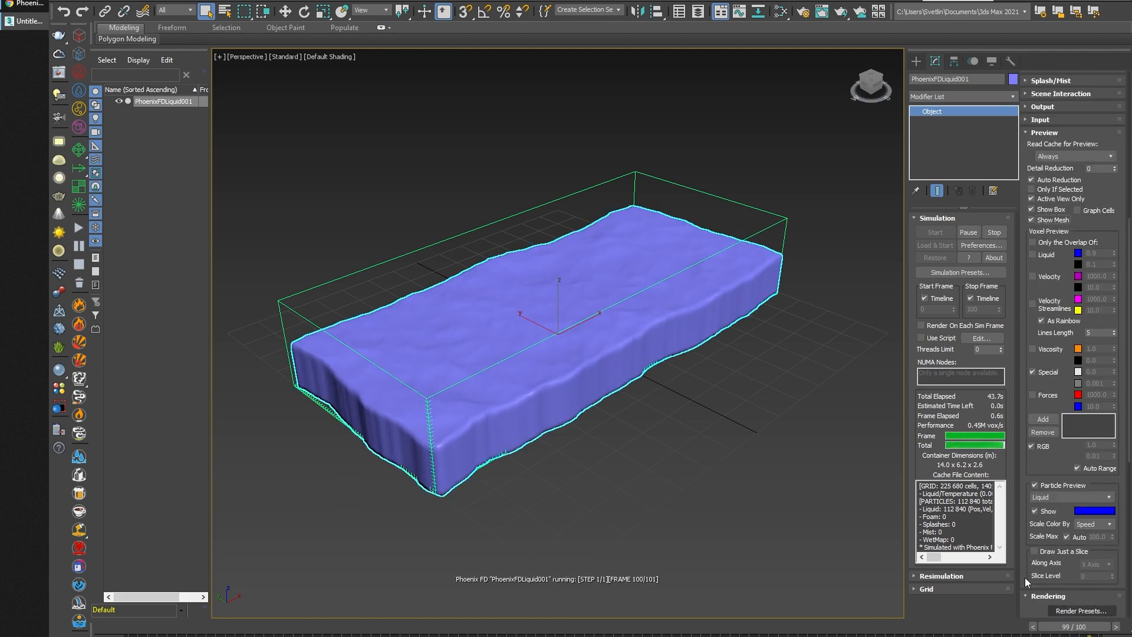
{"action": "middle_click_drag", "start_coordinate": [727, 375], "coordinate": [721, 388], "text": "alt"}
{"action": "left_click", "coordinate": [1047, 223]}
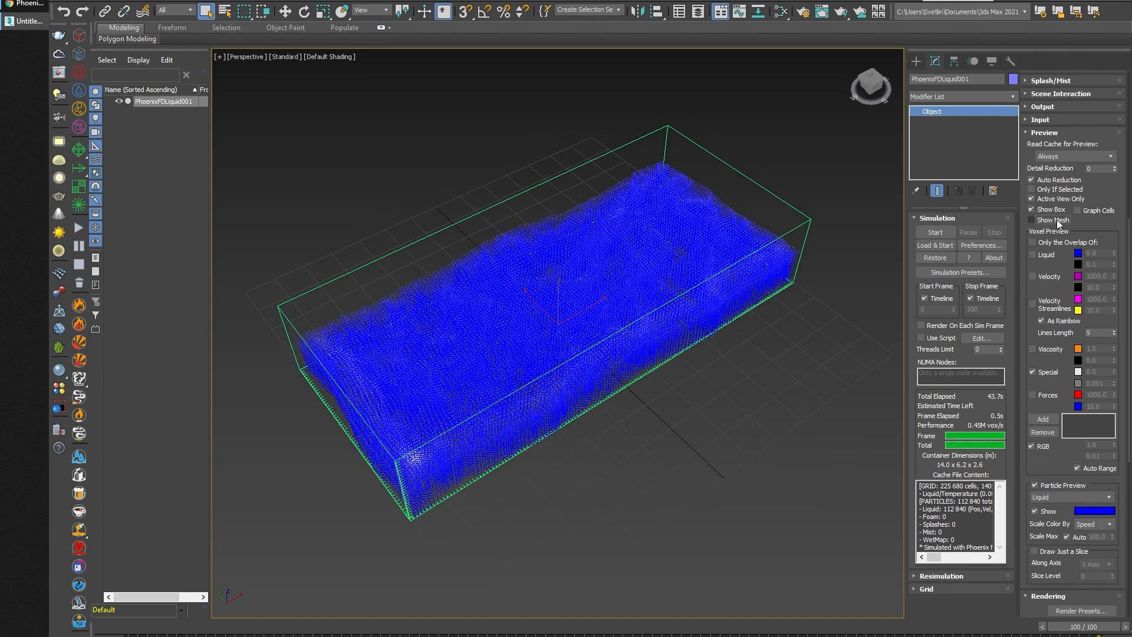
{"action": "left_click_drag", "start_coordinate": [1090, 630], "coordinate": [404, 618]}
{"action": "left_click", "coordinate": [1051, 220]}
{"action": "mouse_move", "coordinate": [380, 627]}
{"action": "left_mouse_down"}
{"action": "mouse_move", "coordinate": [226, 626]}
{"action": "mouse_move", "coordinate": [918, 620]}
{"action": "mouse_move", "coordinate": [236, 626]}
{"action": "mouse_move", "coordinate": [695, 619]}
{"action": "mouse_move", "coordinate": [251, 627]}
{"action": "mouse_move", "coordinate": [319, 625]}
{"action": "left_mouse_up"}
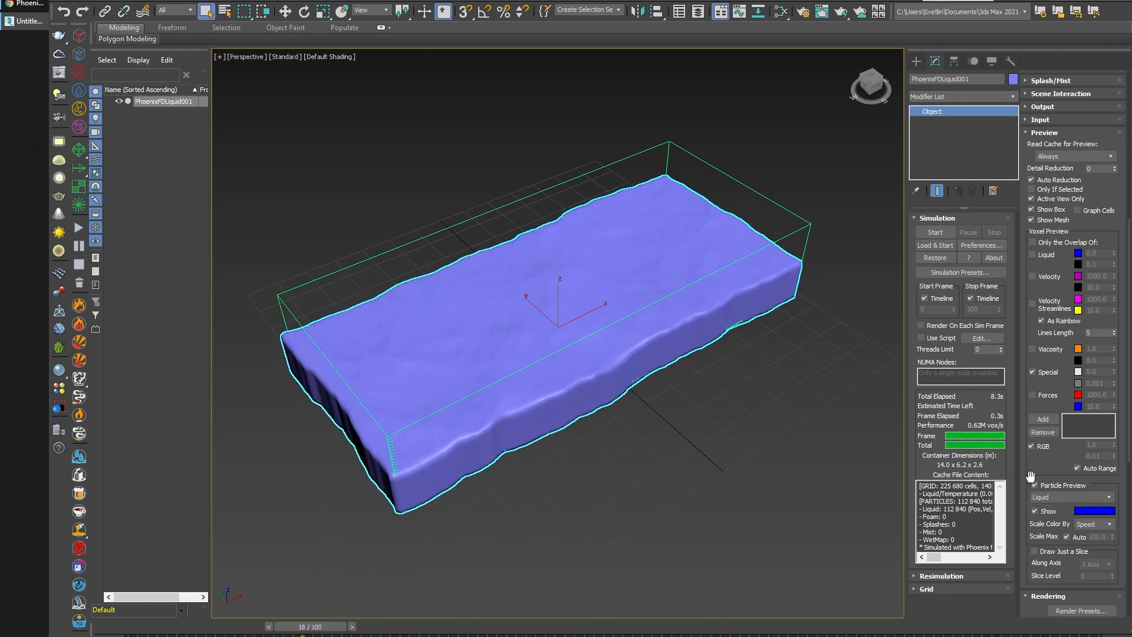
Turn off the liquid's displacement and scrub the timeline to inspect the undisplaced mesh surface from several angles.
{"action": "scroll", "coordinate": [1026, 472], "scroll_direction": "down", "scroll_amount": 10}
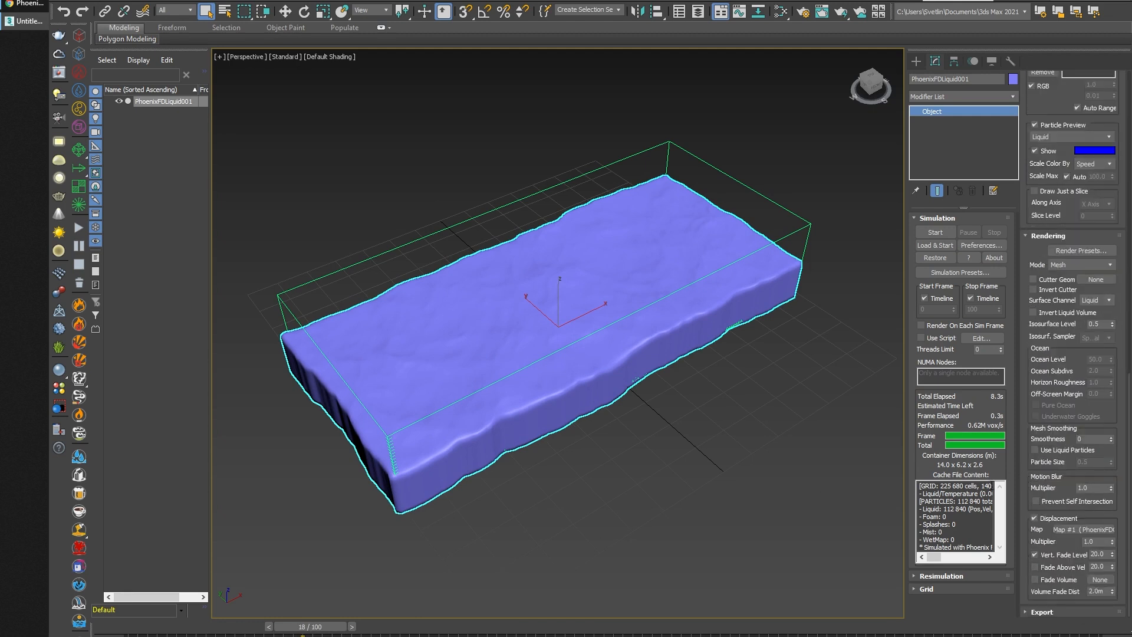
{"action": "left_click", "coordinate": [1035, 518]}
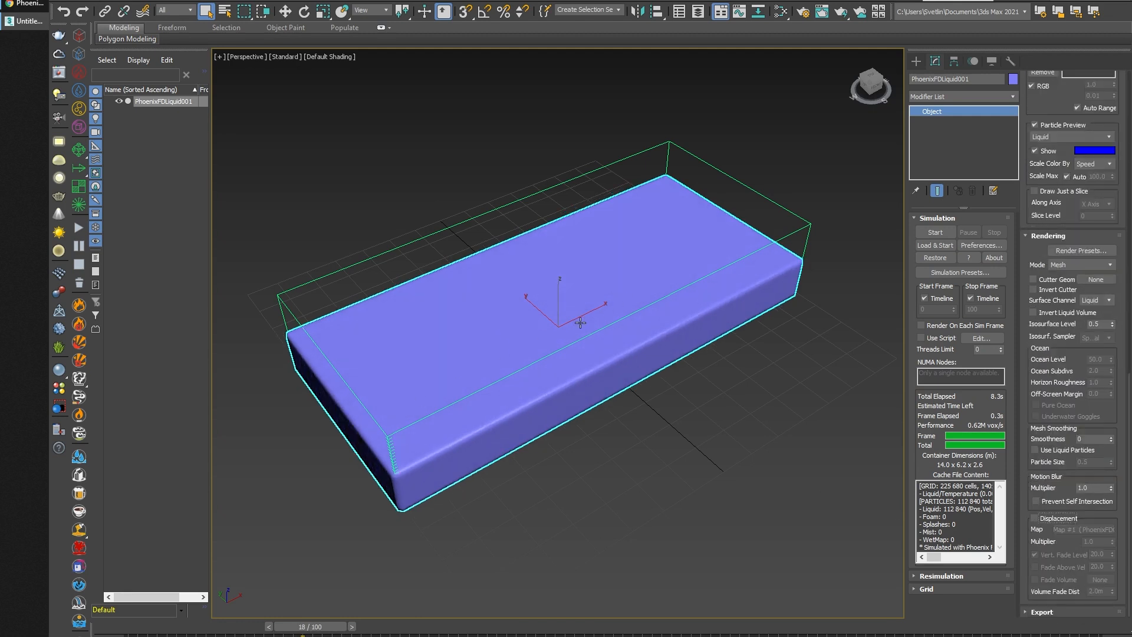
{"action": "left_click_drag", "start_coordinate": [330, 631], "coordinate": [521, 629]}
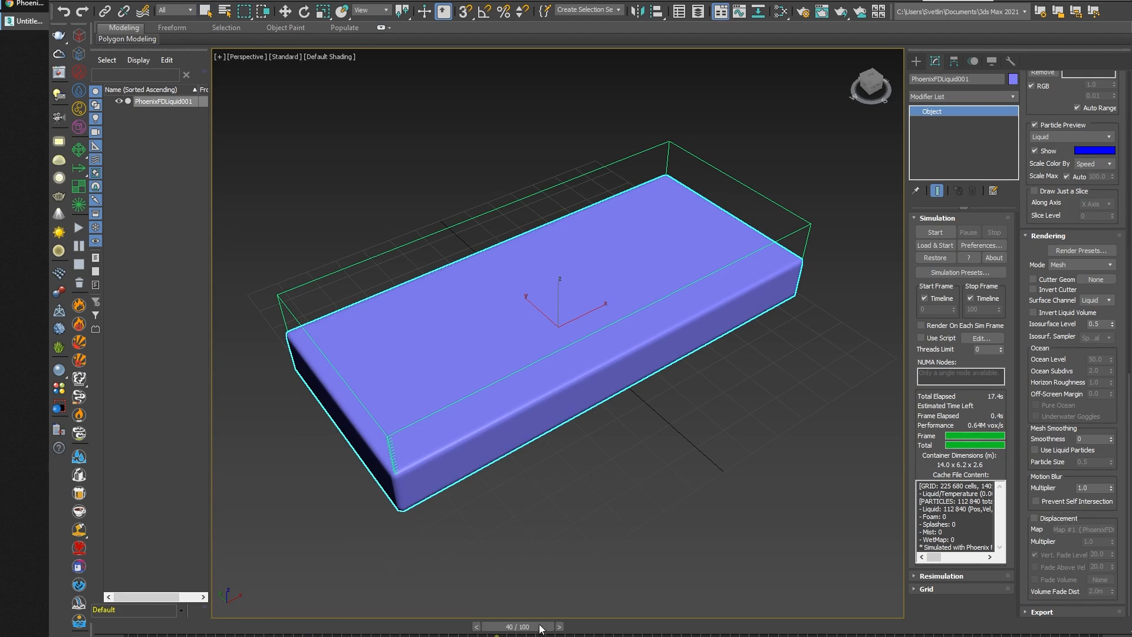
{"action": "middle_click_drag", "start_coordinate": [676, 409], "coordinate": [646, 459], "text": "alt"}
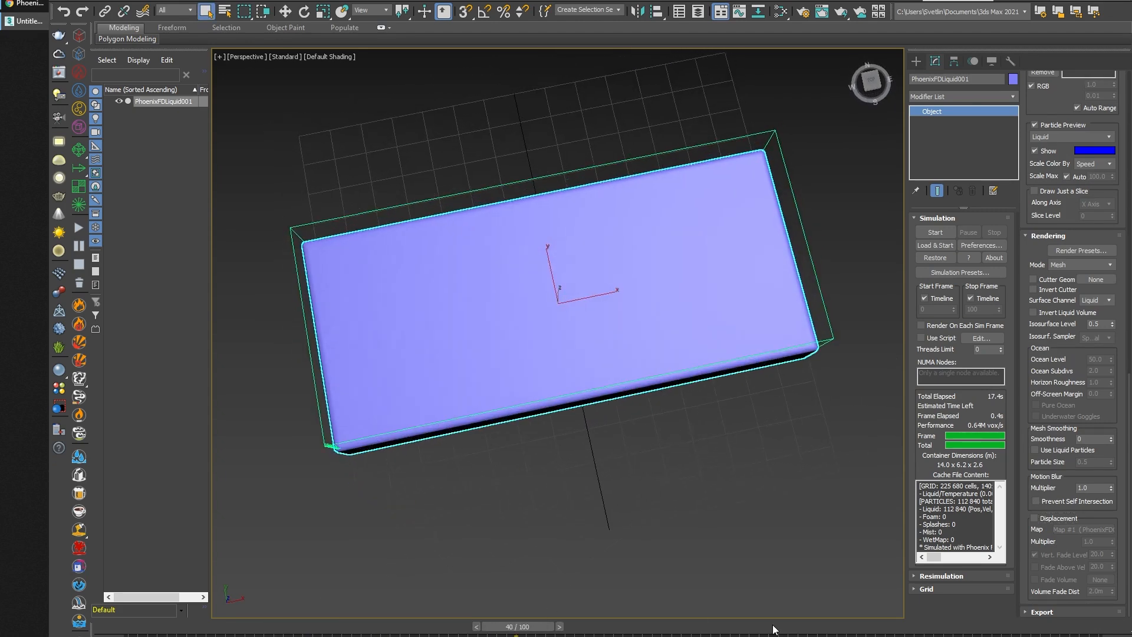
{"action": "left_click_drag", "start_coordinate": [551, 627], "coordinate": [942, 622]}
{"action": "key", "text": "q"}
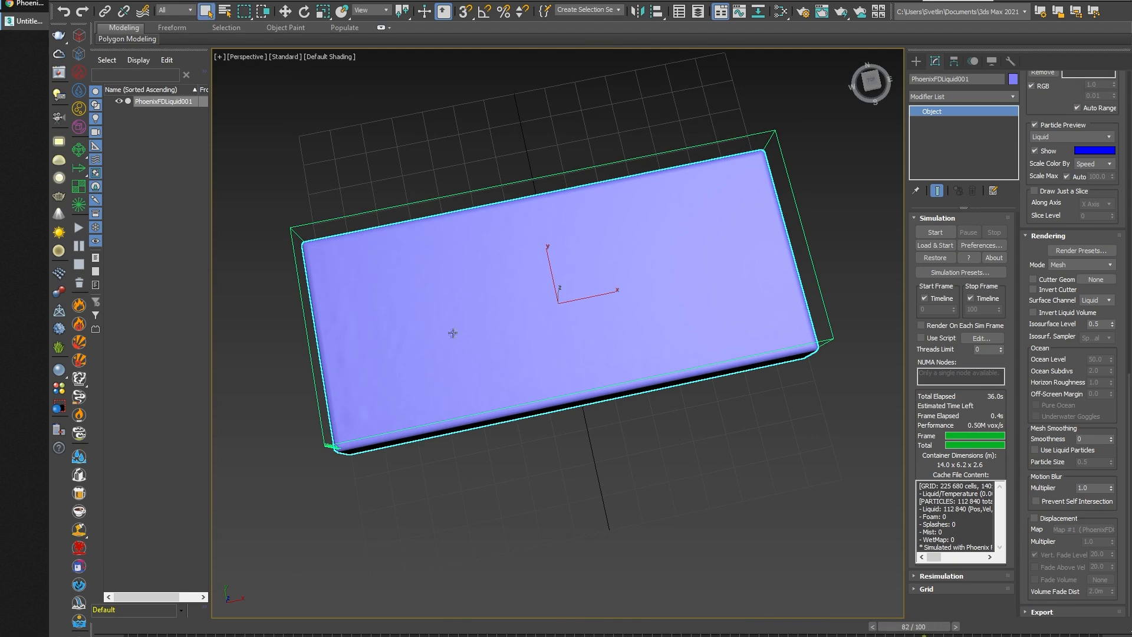
{"action": "middle_click_drag", "start_coordinate": [618, 493], "coordinate": [528, 433], "text": "alt"}
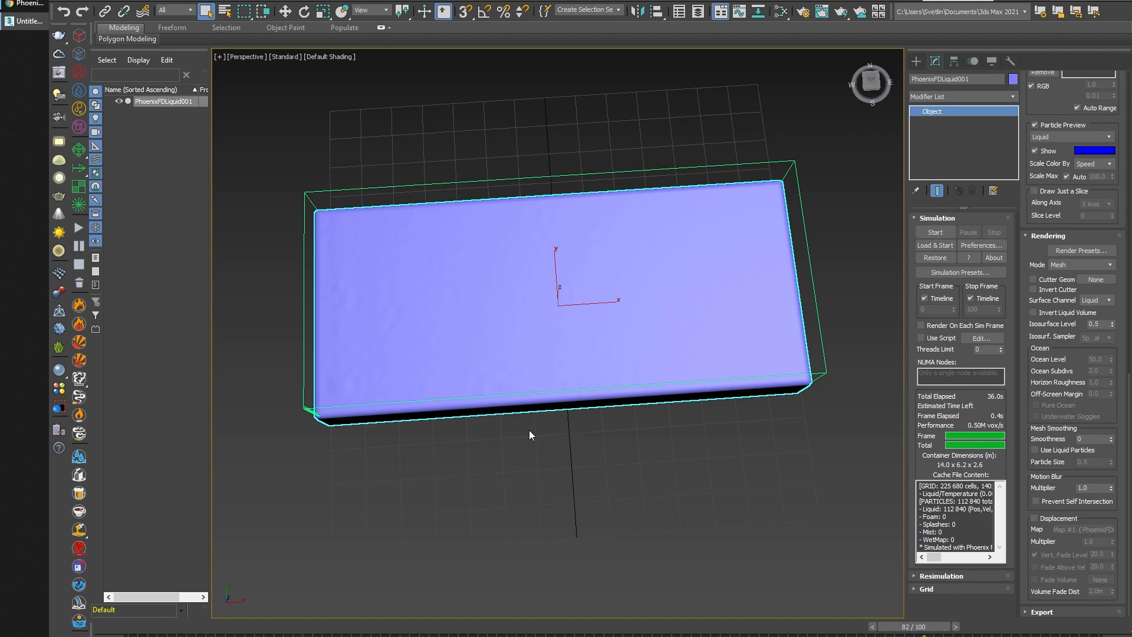
{"action": "left_click_drag", "start_coordinate": [913, 627], "coordinate": [405, 626]}
{"action": "middle_click_drag", "start_coordinate": [588, 527], "coordinate": [618, 483], "text": "alt"}
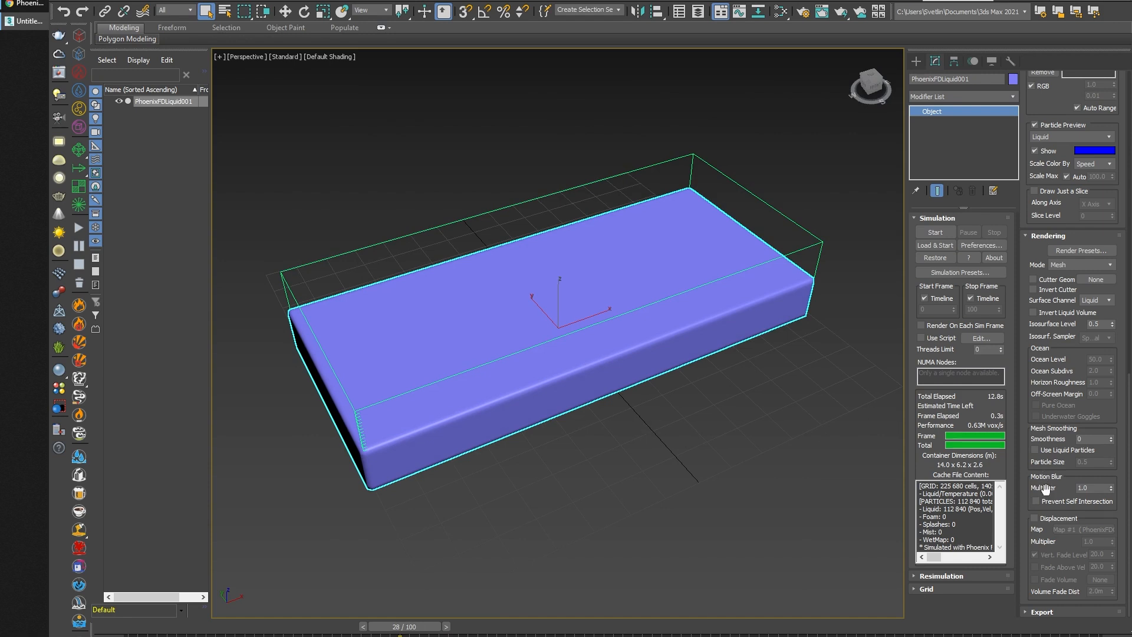
Temporarily re-enable the liquid's displacement to examine the displaced surface across the timeline, and switch it off again.
{"action": "left_click", "coordinate": [1034, 519]}
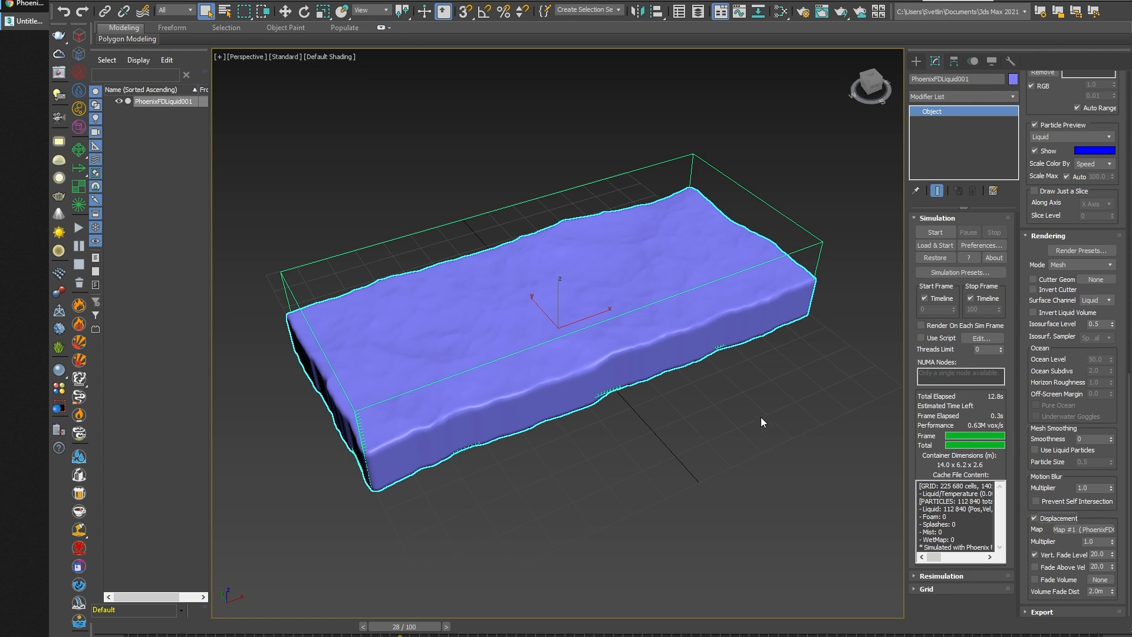
{"action": "left_click_drag", "start_coordinate": [415, 626], "coordinate": [289, 628]}
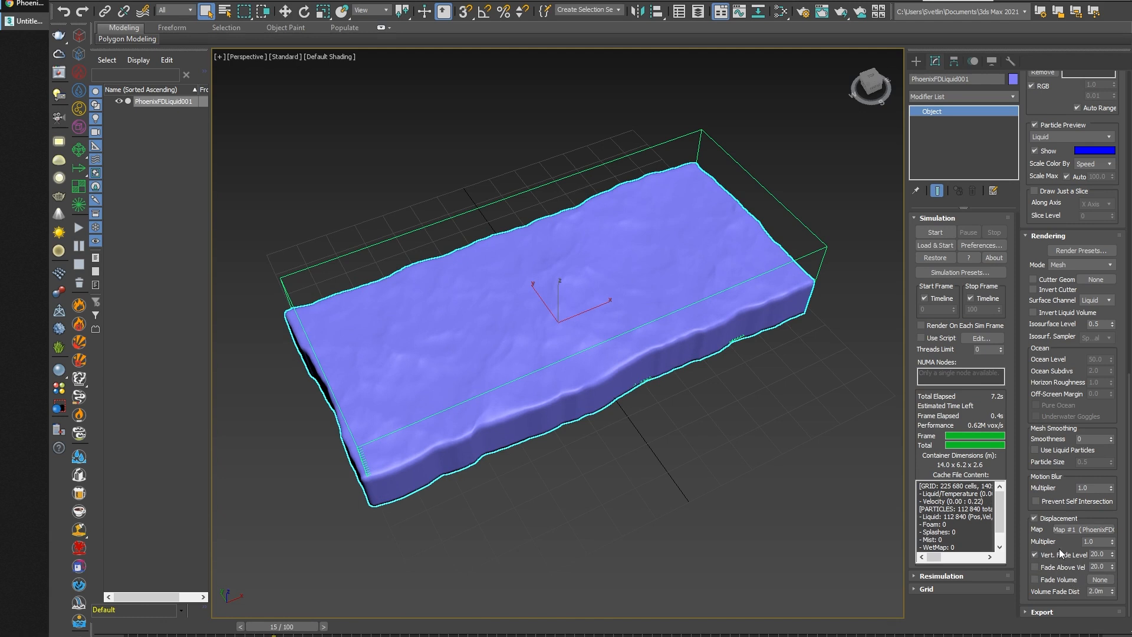
{"action": "left_click_drag", "start_coordinate": [277, 628], "coordinate": [477, 635]}
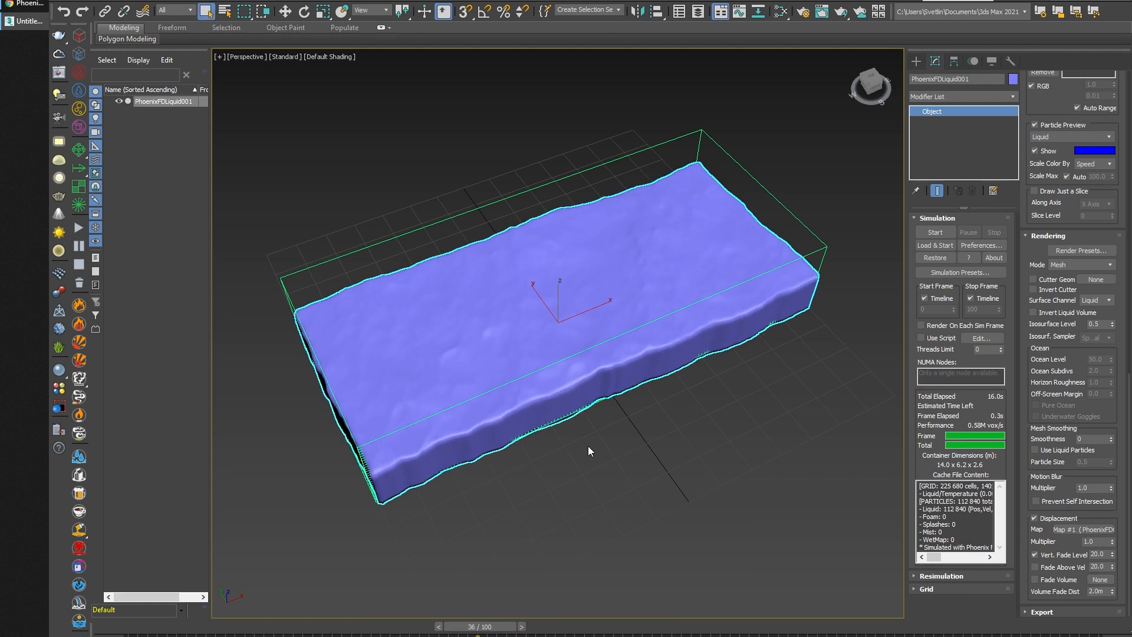
{"action": "left_click", "coordinate": [1038, 516]}
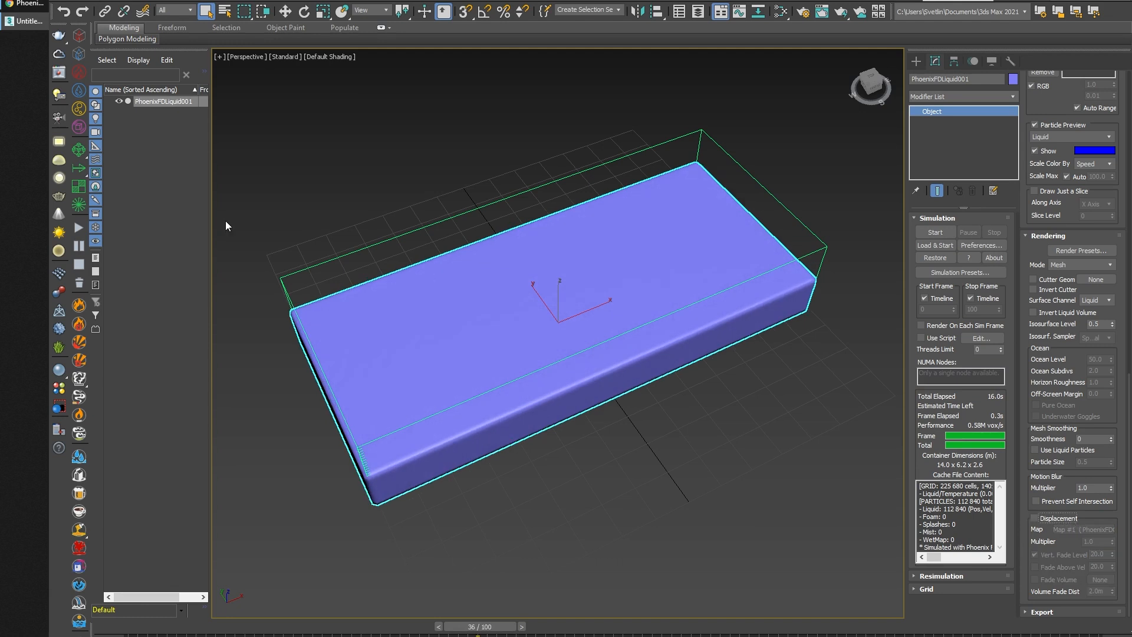
Place a Phoenix Wave Force helper in front of the liquid simulator and show its parameters.
{"action": "left_click", "coordinate": [81, 169]}
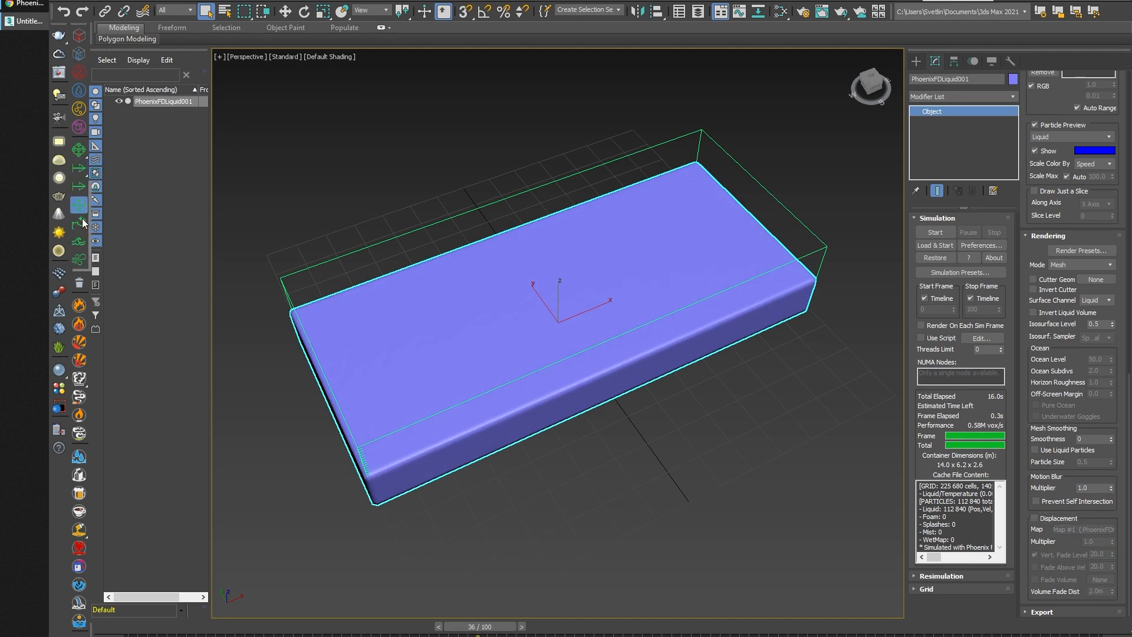
{"action": "left_click", "coordinate": [83, 242]}
{"action": "left_click_drag", "start_coordinate": [708, 462], "coordinate": [769, 512]}
{"action": "left_click", "coordinate": [935, 61]}
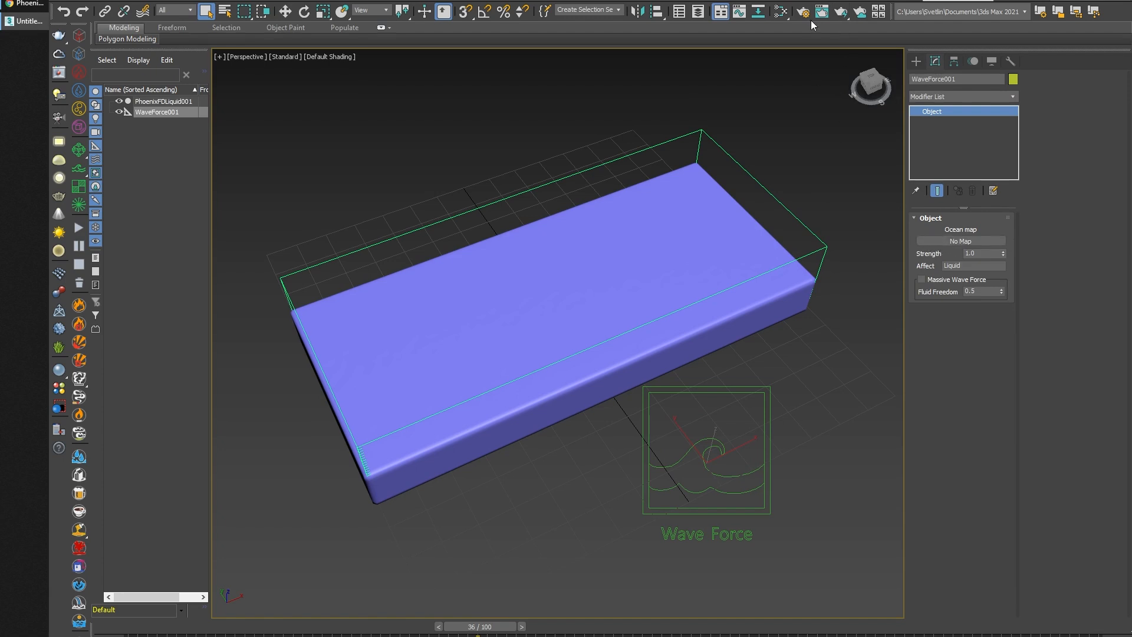
Load the existing PhoenixFDOceanTex map into the material editor and move the editor aside so the Wave Force parameters are accessible.
{"action": "left_click", "coordinate": [781, 12]}
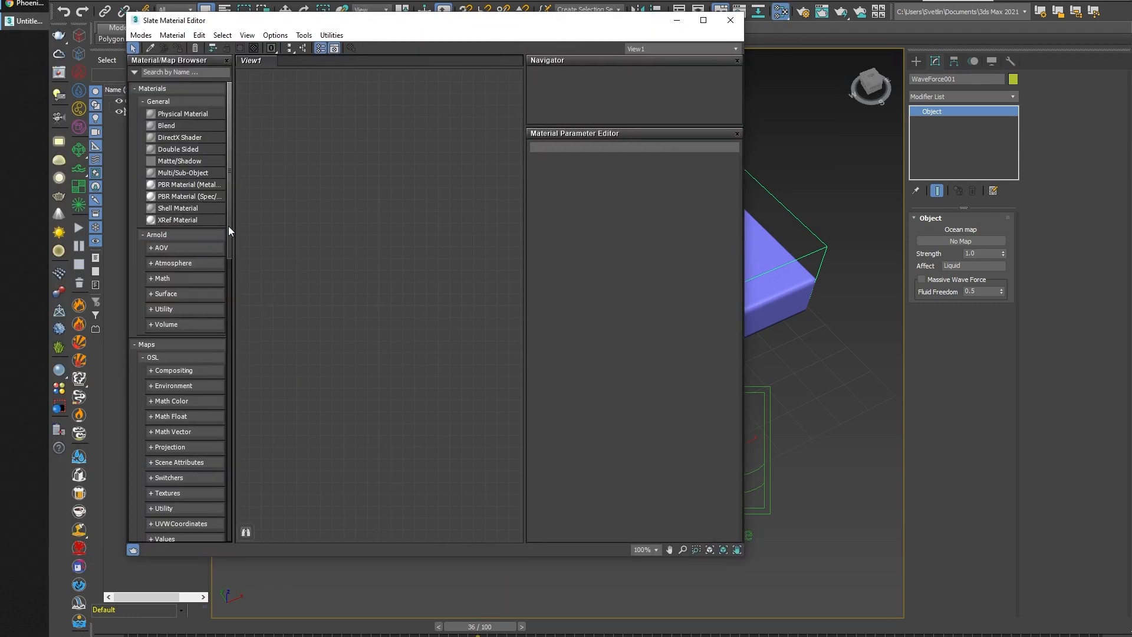
{"action": "left_click_drag", "start_coordinate": [229, 226], "coordinate": [159, 444]}
{"action": "double_click", "coordinate": [168, 438]}
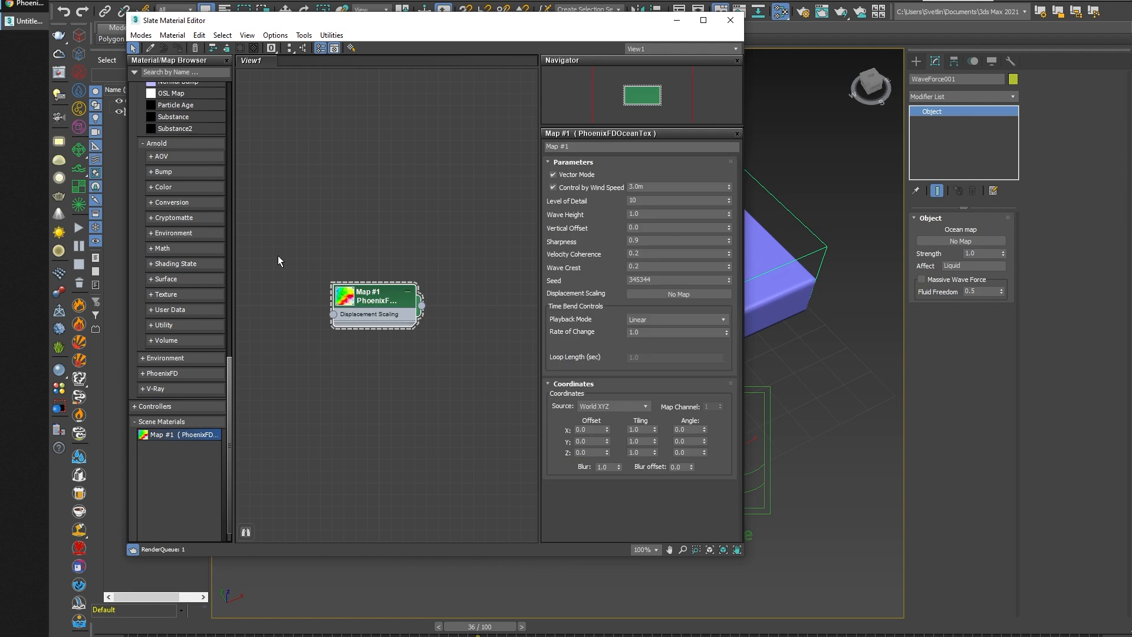
{"action": "double_click", "coordinate": [345, 297]}
{"action": "left_click_drag", "start_coordinate": [344, 296], "coordinate": [487, 175]}
{"action": "left_click_drag", "start_coordinate": [600, 27], "coordinate": [233, 41]}
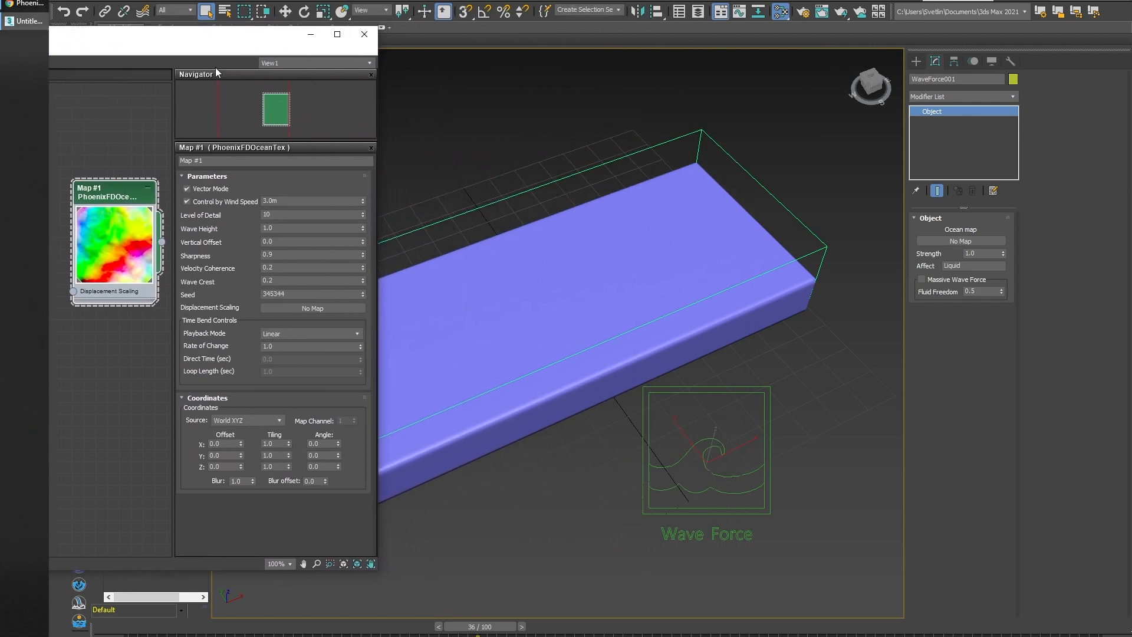
Assign the PhoenixFDOceanTex map as the Wave Force's ocean map and close the material editor.
{"action": "left_click_drag", "start_coordinate": [165, 247], "coordinate": [960, 241]}
{"action": "left_click", "coordinate": [560, 367]}
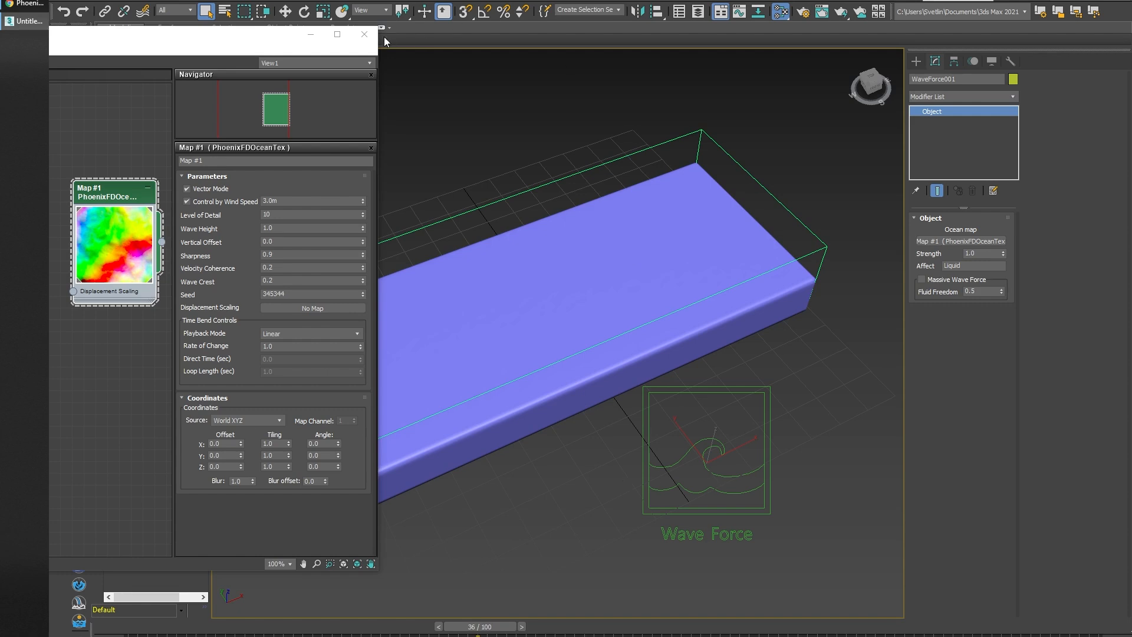
{"action": "left_click", "coordinate": [363, 34]}
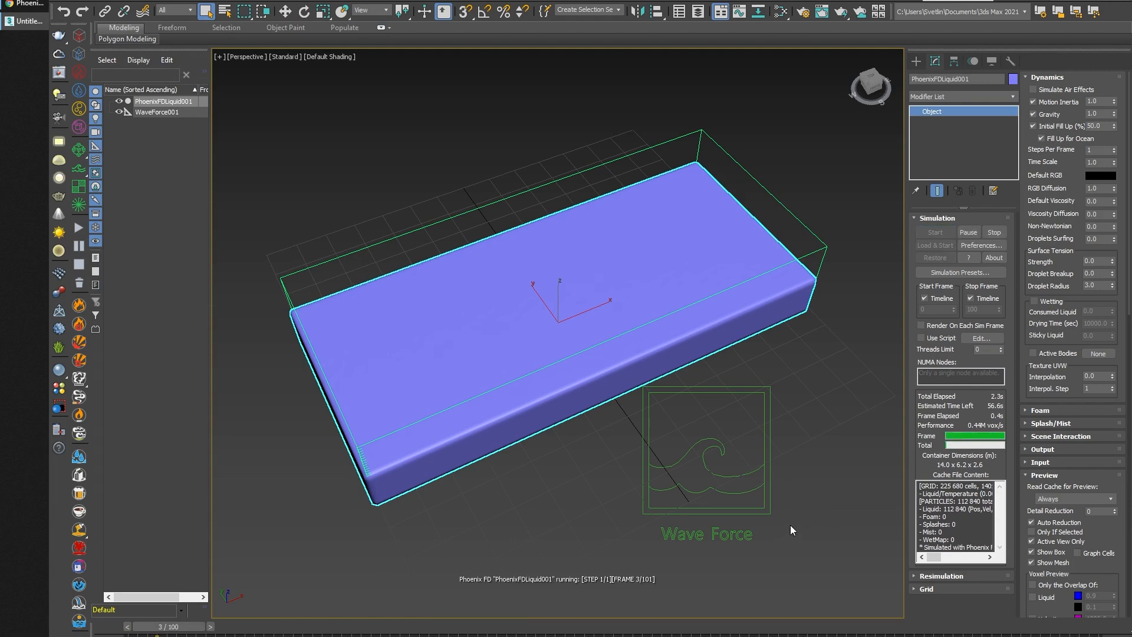
Run the liquid simulation with the Wave Force and inspect it from several angles, comparing the particle-only and mesh previews.
{"action": "mouse_move", "coordinate": [816, 494]}
{"action": "middle_mouse_down", "text": "alt"}
{"action": "mouse_move", "coordinate": [805, 526]}
{"action": "mouse_move", "coordinate": [803, 493]}
{"action": "middle_mouse_up", "text": "alt"}
{"action": "left_click", "coordinate": [1039, 81]}
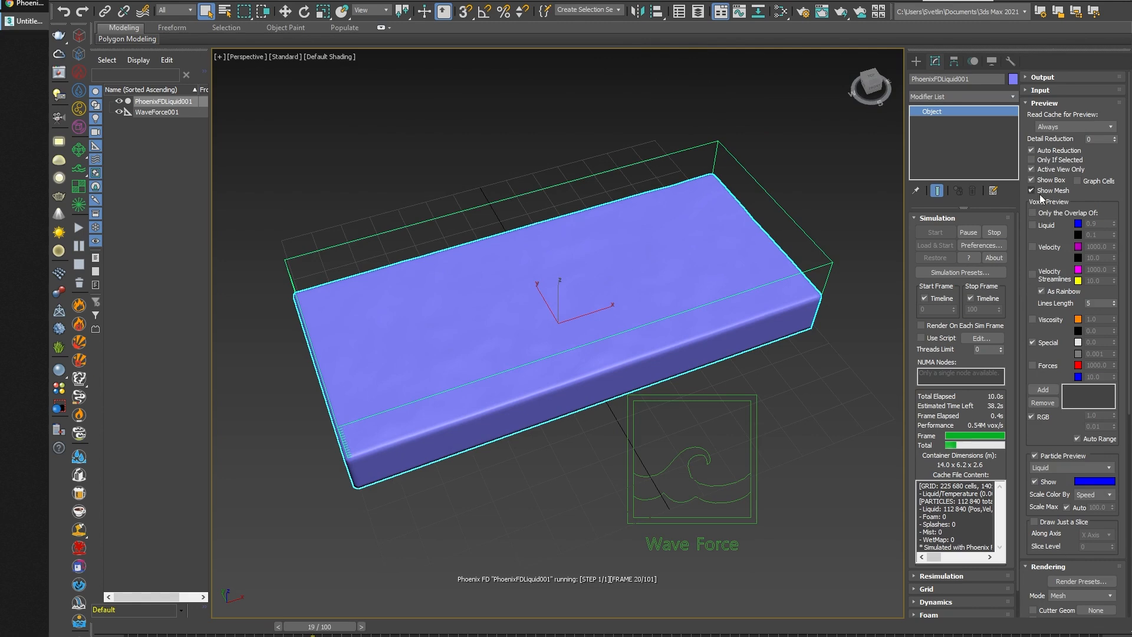
{"action": "left_click", "coordinate": [1031, 190]}
{"action": "middle_click_drag", "start_coordinate": [781, 394], "coordinate": [794, 384], "text": "alt"}
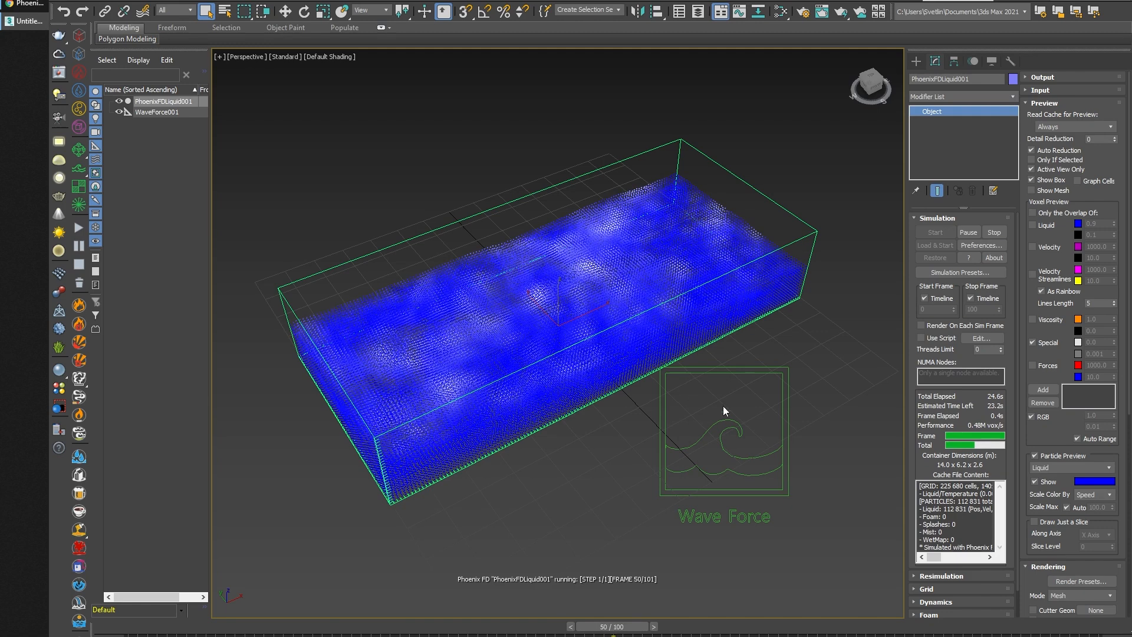
{"action": "middle_click_drag", "start_coordinate": [743, 381], "coordinate": [618, 274], "text": "alt"}
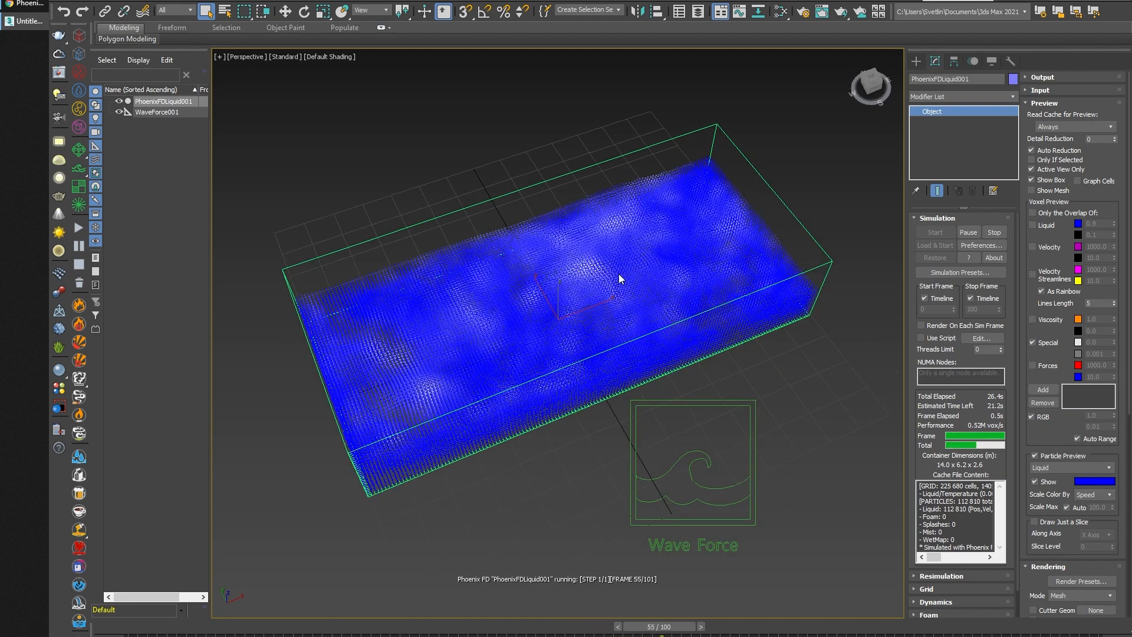
{"action": "left_click", "coordinate": [1048, 194]}
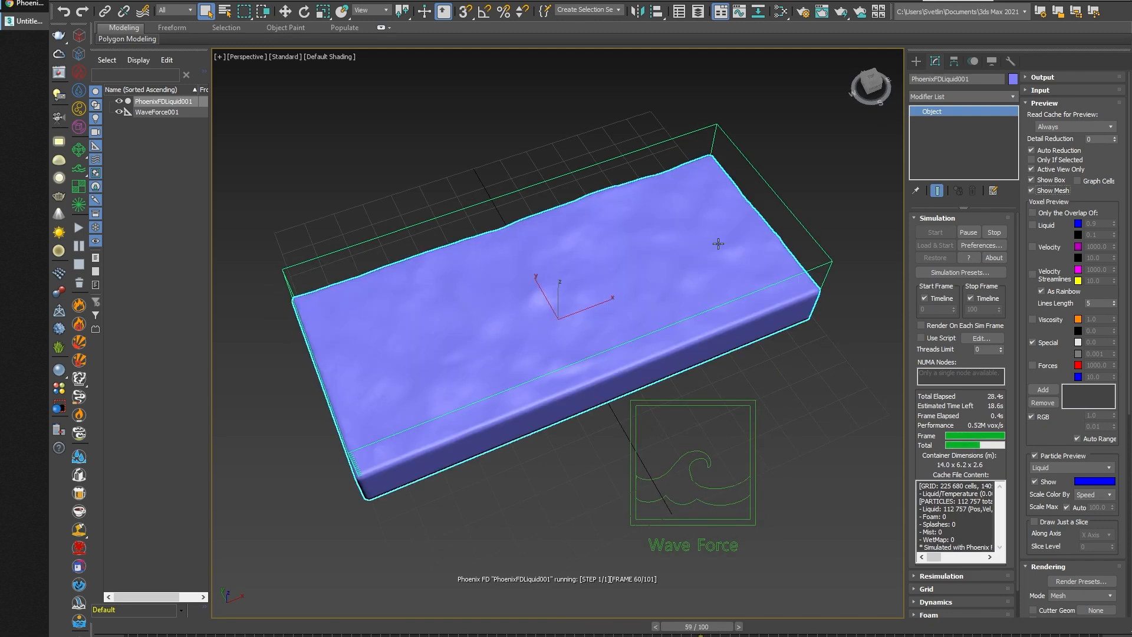
{"action": "middle_click_drag", "start_coordinate": [769, 435], "coordinate": [759, 487], "text": "alt"}
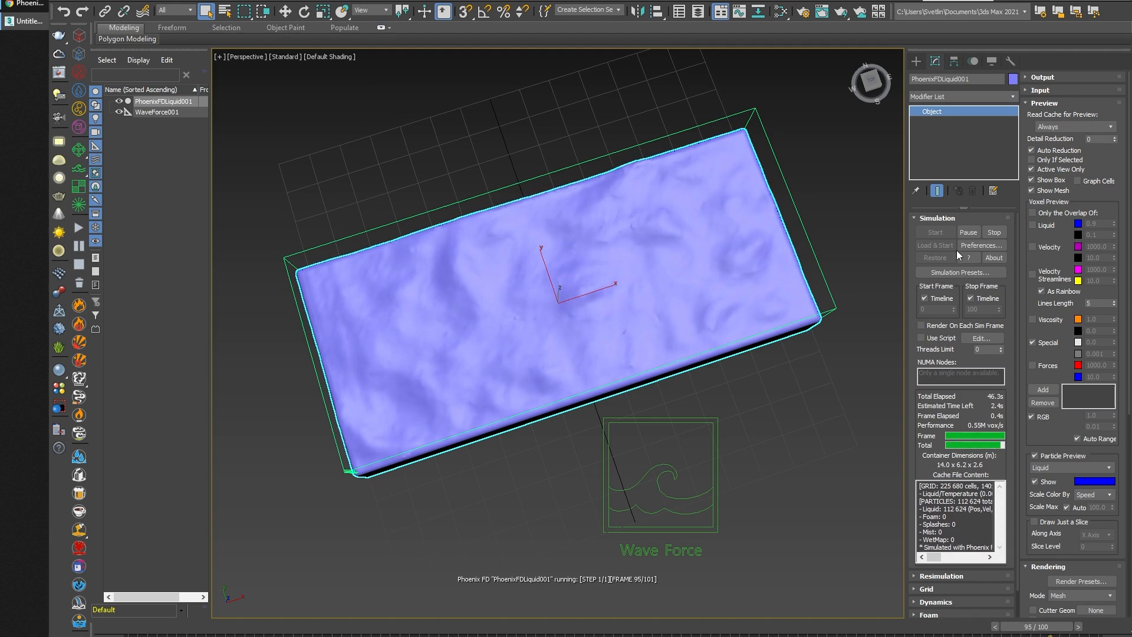
{"action": "middle_click_drag", "start_coordinate": [790, 412], "coordinate": [777, 433], "text": "alt"}
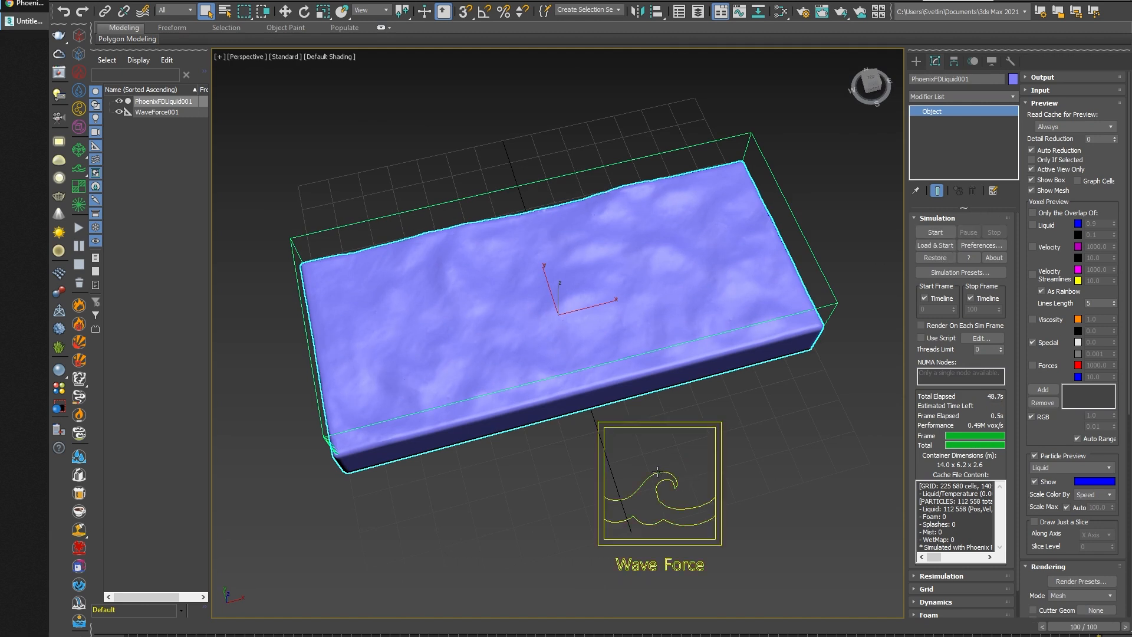
Set the Wave Force's strength to 5.0 and reselect the liquid simulator.
{"action": "left_click", "coordinate": [656, 469]}
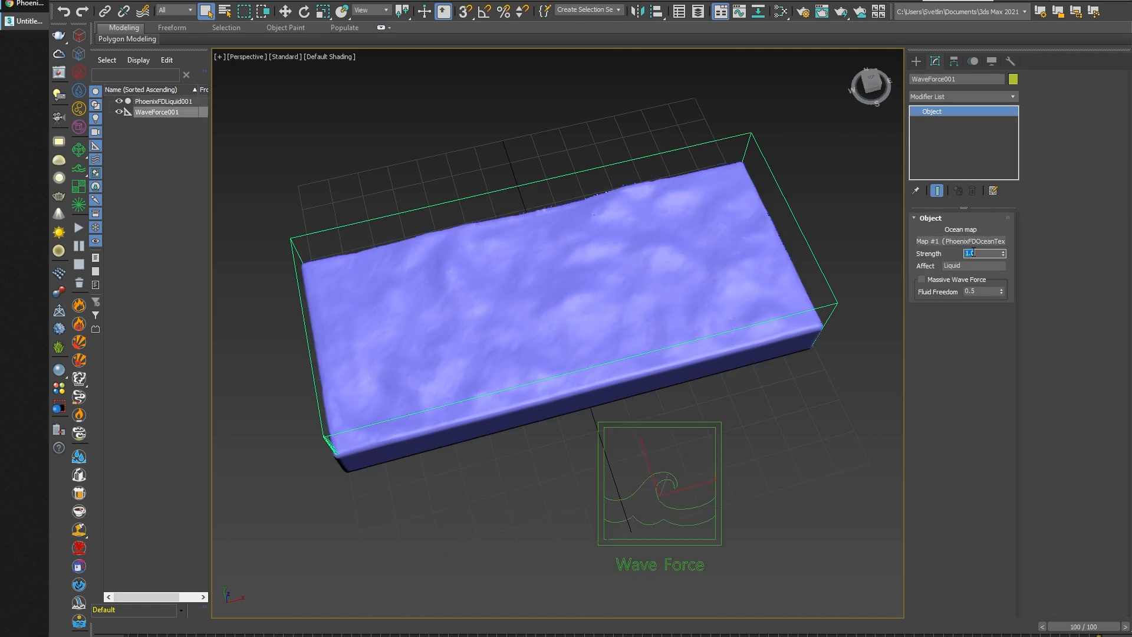
{"action": "middle_click_drag", "start_coordinate": [715, 415], "coordinate": [752, 447], "text": "alt"}
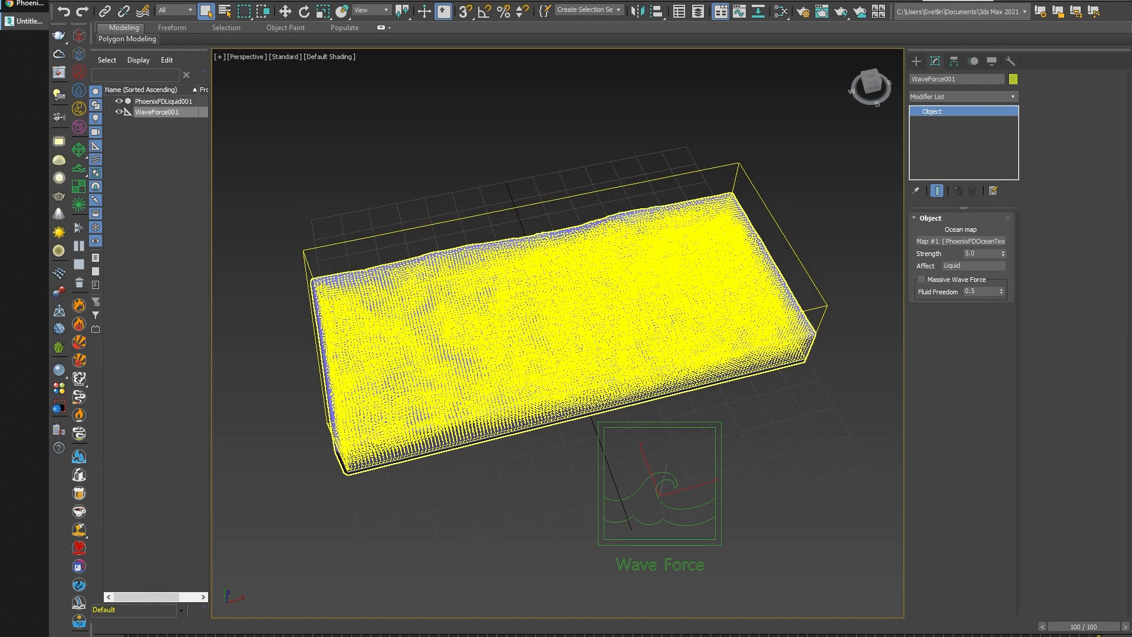
{"action": "left_click", "coordinate": [560, 330]}
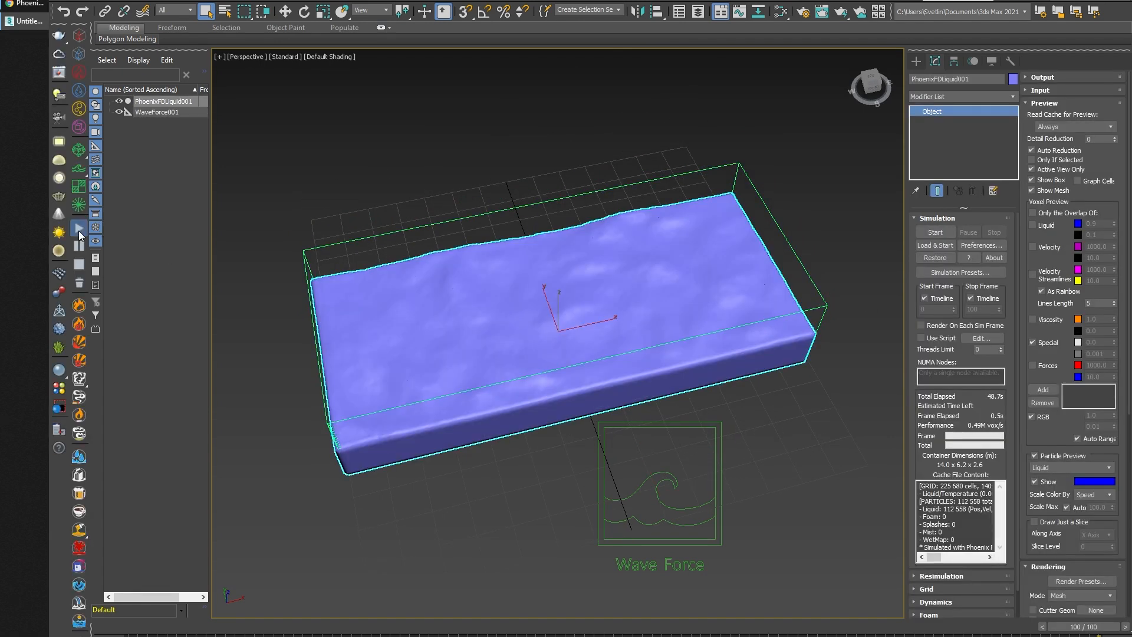
Rerun the liquid simulation and inspect the waves on the mesh from several angles.
{"action": "mouse_move", "coordinate": [764, 479]}
{"action": "middle_mouse_down", "text": "alt"}
{"action": "mouse_move", "coordinate": [755, 483]}
{"action": "mouse_move", "coordinate": [770, 485]}
{"action": "middle_mouse_up", "text": "alt"}
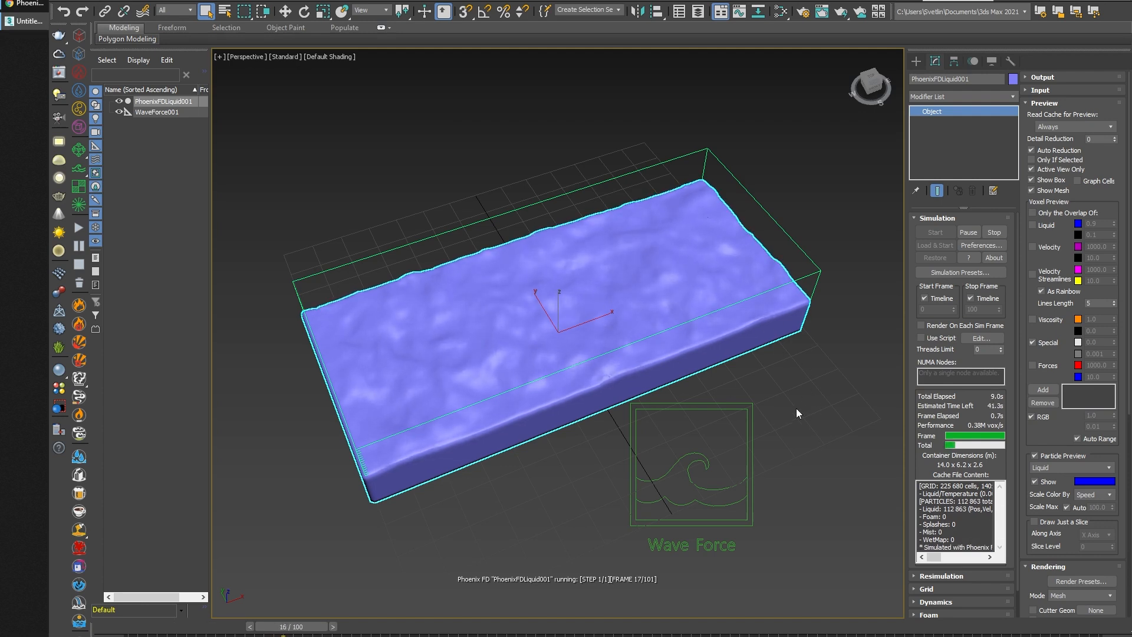
{"action": "mouse_move", "coordinate": [795, 408]}
{"action": "middle_mouse_down", "text": "alt"}
{"action": "mouse_move", "coordinate": [793, 449]}
{"action": "mouse_move", "coordinate": [787, 425]}
{"action": "middle_mouse_up", "text": "alt"}
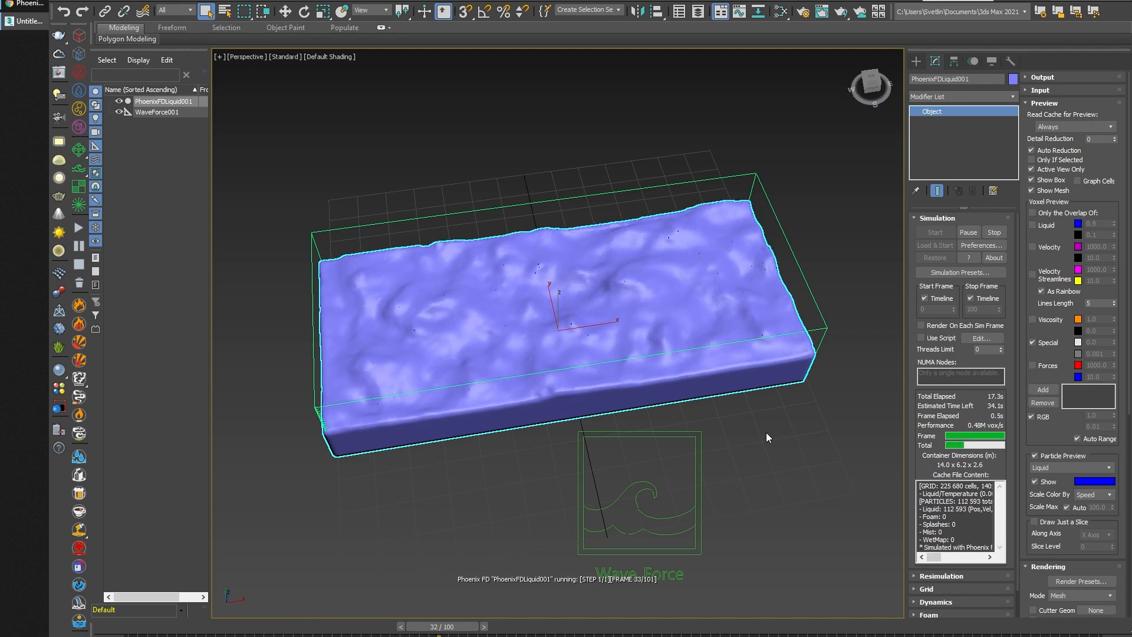
{"action": "mouse_move", "coordinate": [721, 435]}
{"action": "middle_mouse_down", "text": "alt"}
{"action": "mouse_move", "coordinate": [726, 487]}
{"action": "mouse_move", "coordinate": [727, 393]}
{"action": "mouse_move", "coordinate": [725, 418]}
{"action": "middle_mouse_up", "text": "alt"}
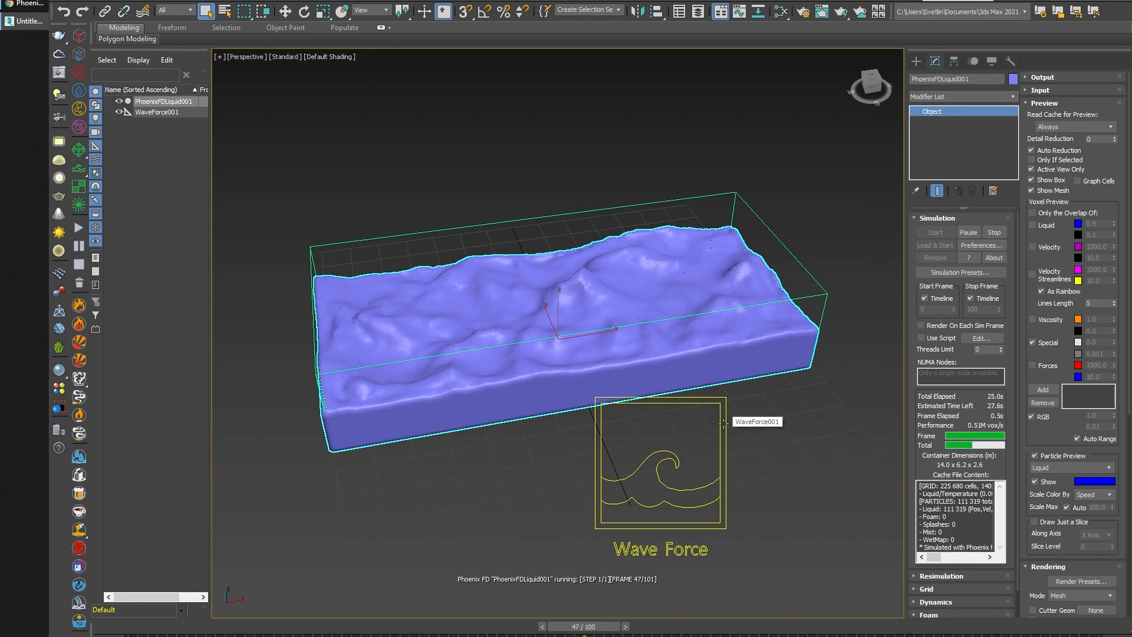
Examine the parameters of the Wave Force's ocean texture and scrub the liquid simulation back to frame 20.
{"action": "left_click", "coordinate": [722, 423]}
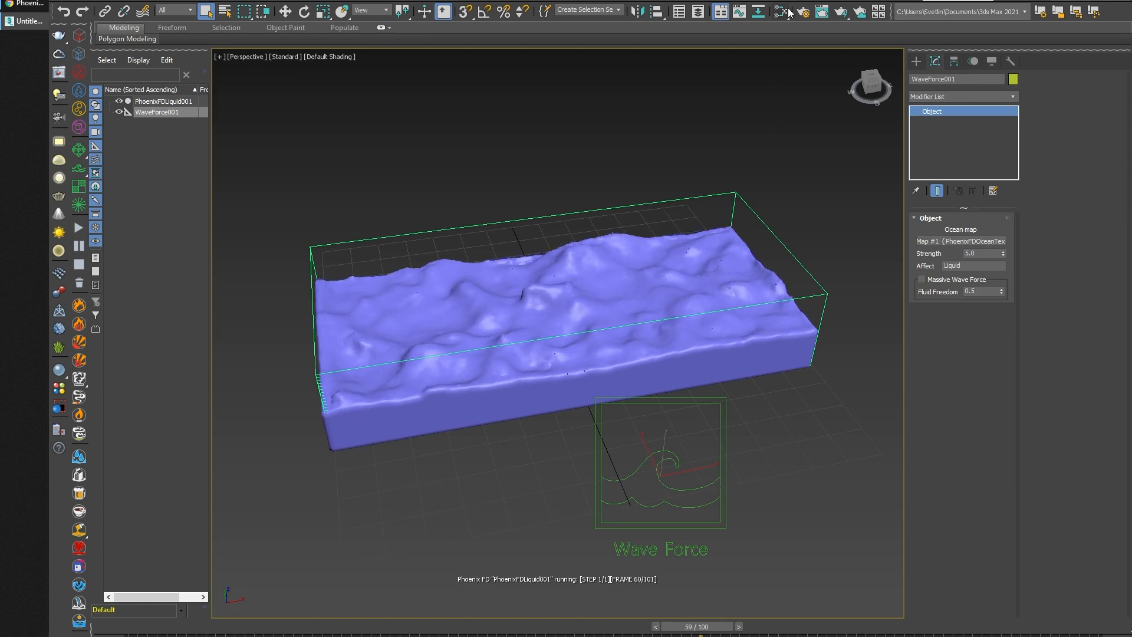
{"action": "key", "text": "m"}
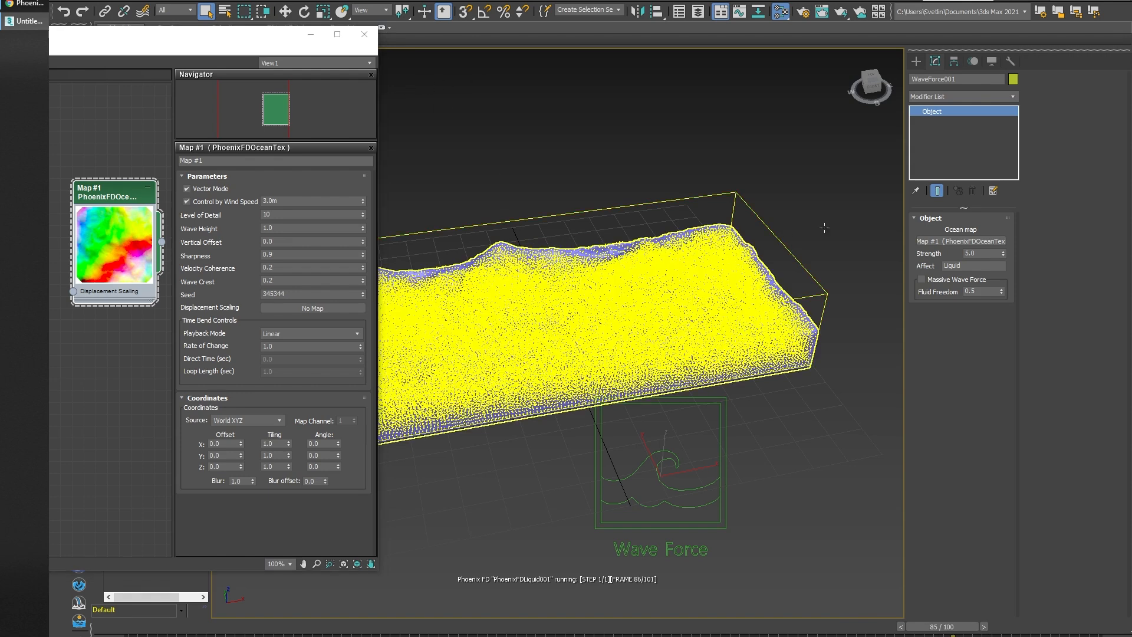
{"action": "left_click", "coordinate": [857, 214]}
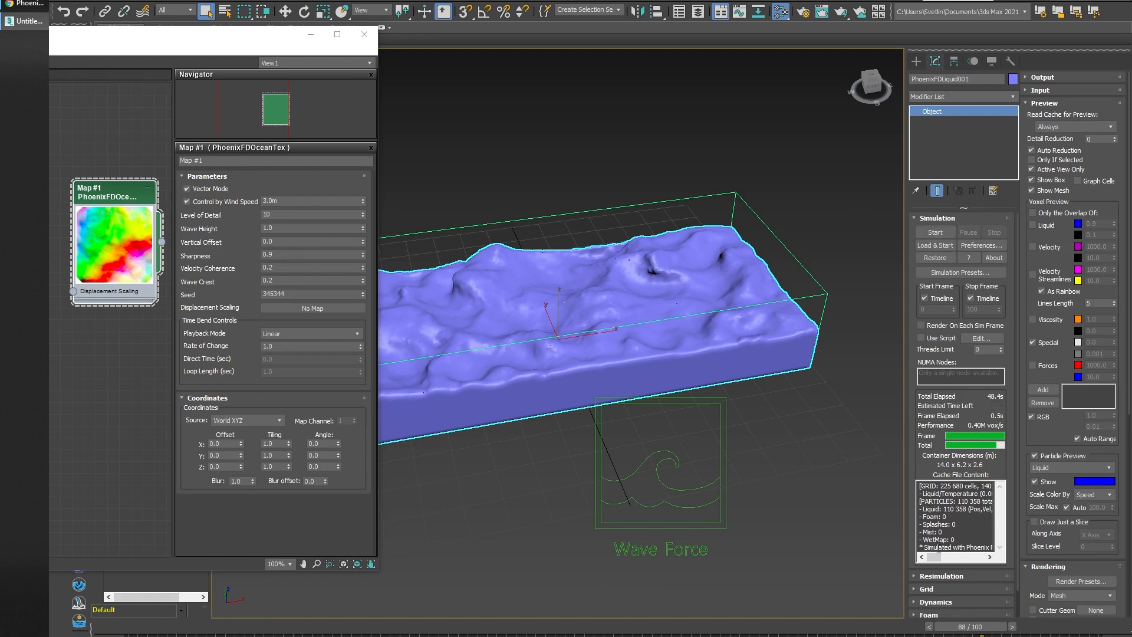
{"action": "left_click_drag", "start_coordinate": [978, 629], "coordinate": [337, 628]}
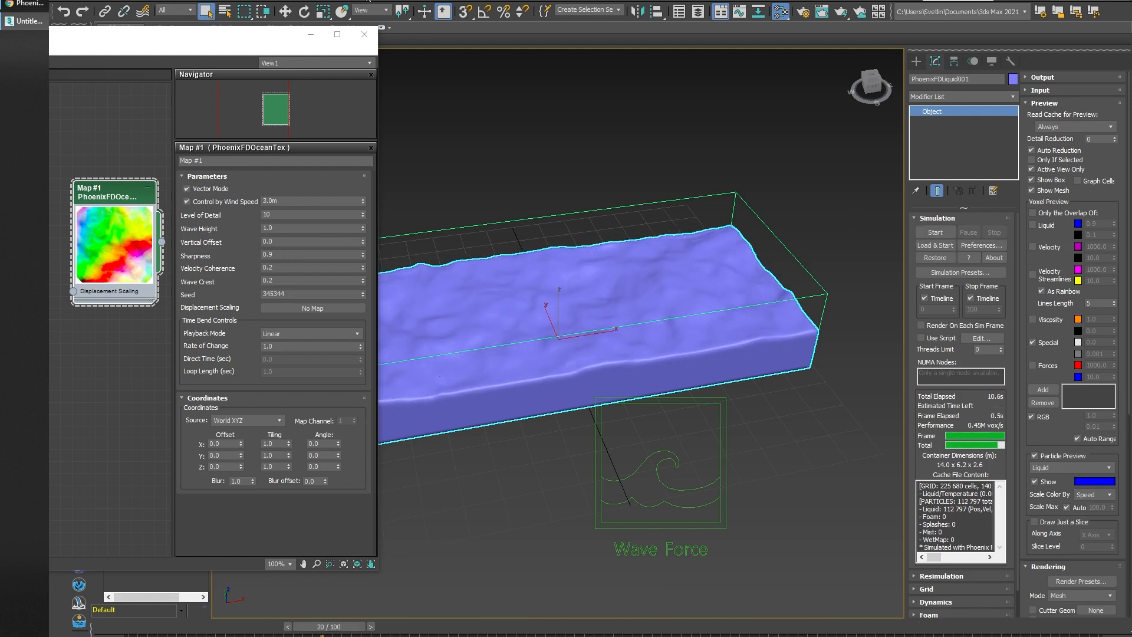
{"action": "left_click", "coordinate": [364, 33]}
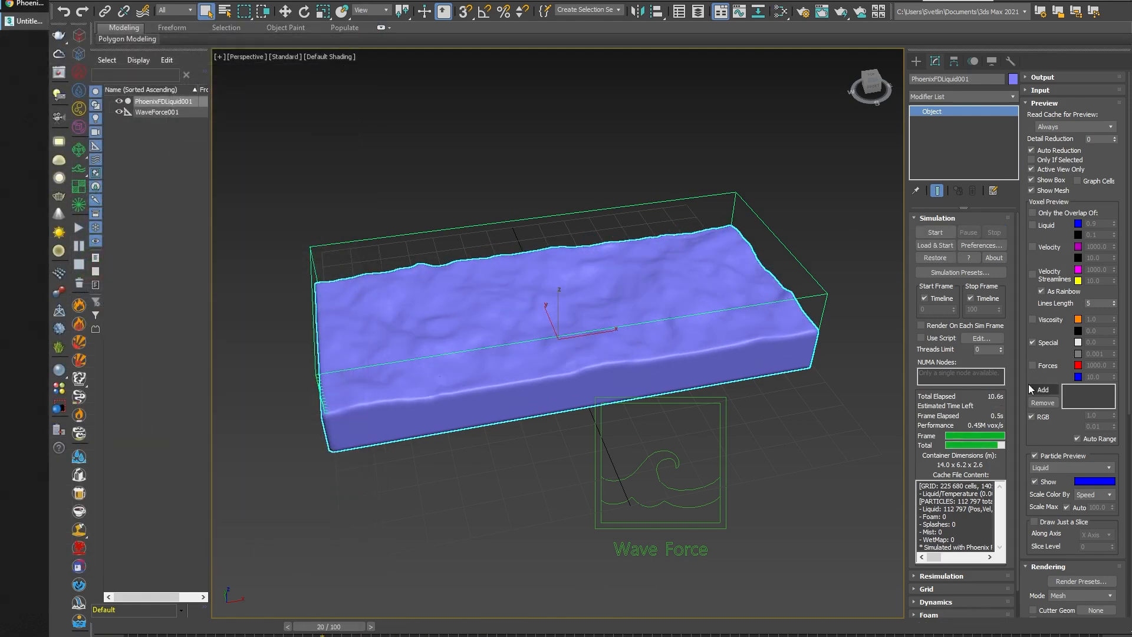
Set the liquid simulator's rendering mode to Cap Mesh.
{"action": "left_click", "coordinate": [1034, 105]}
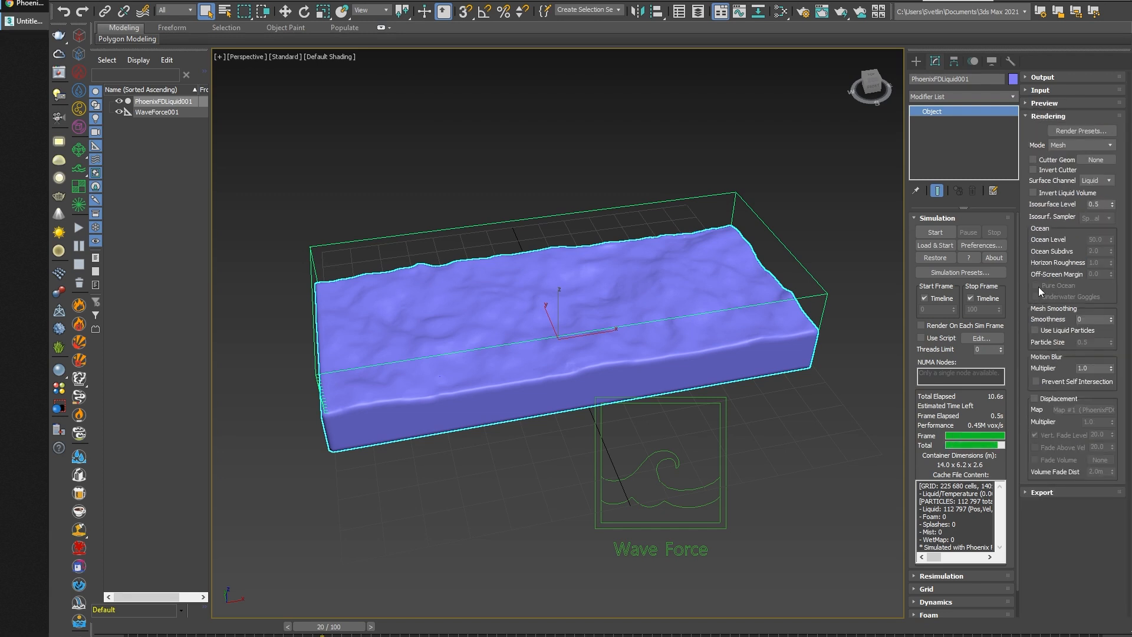
{"action": "left_click", "coordinate": [1066, 145]}
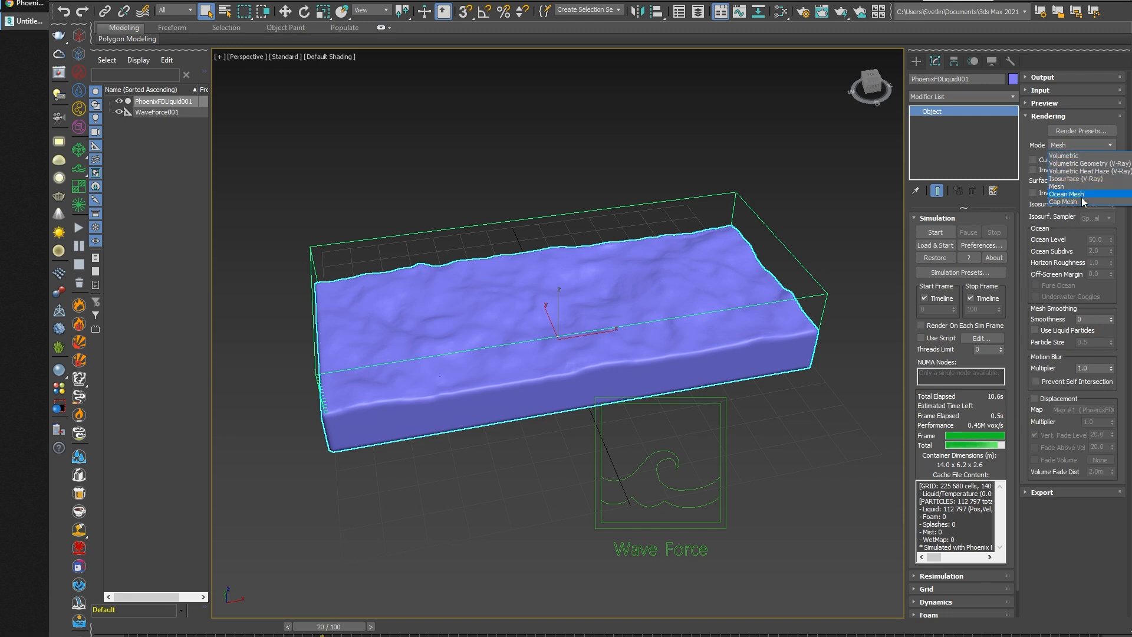
{"action": "left_click", "coordinate": [1062, 203]}
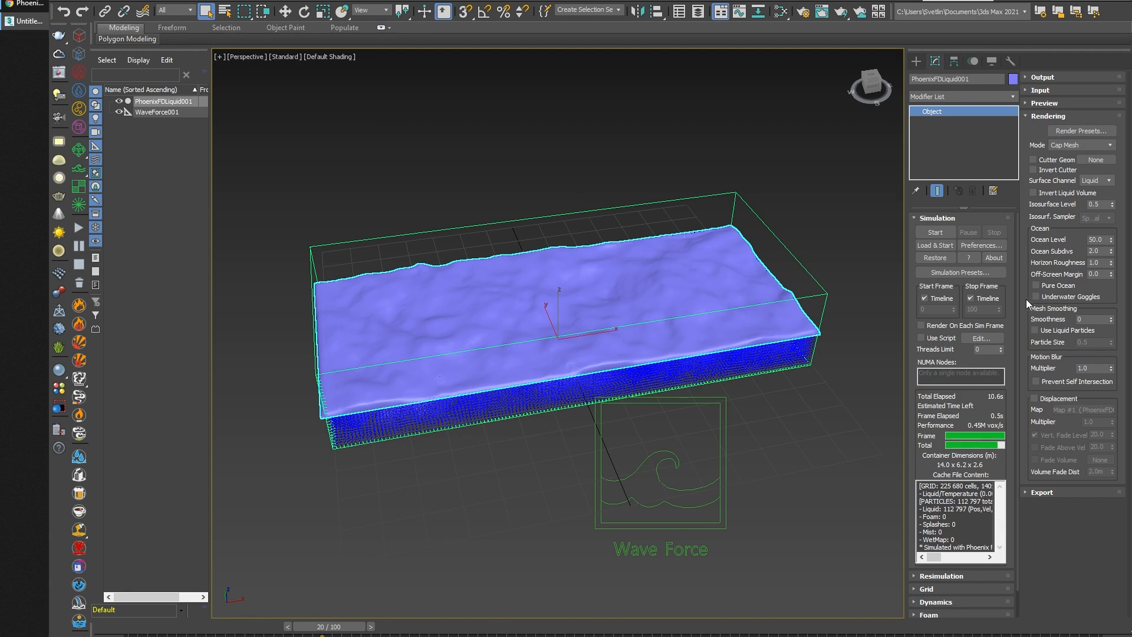
Try the Ocean Mesh rendering mode with static default geometry enabled, and return to Cap Mesh.
{"action": "left_click", "coordinate": [1078, 145]}
{"action": "left_click", "coordinate": [1076, 196]}
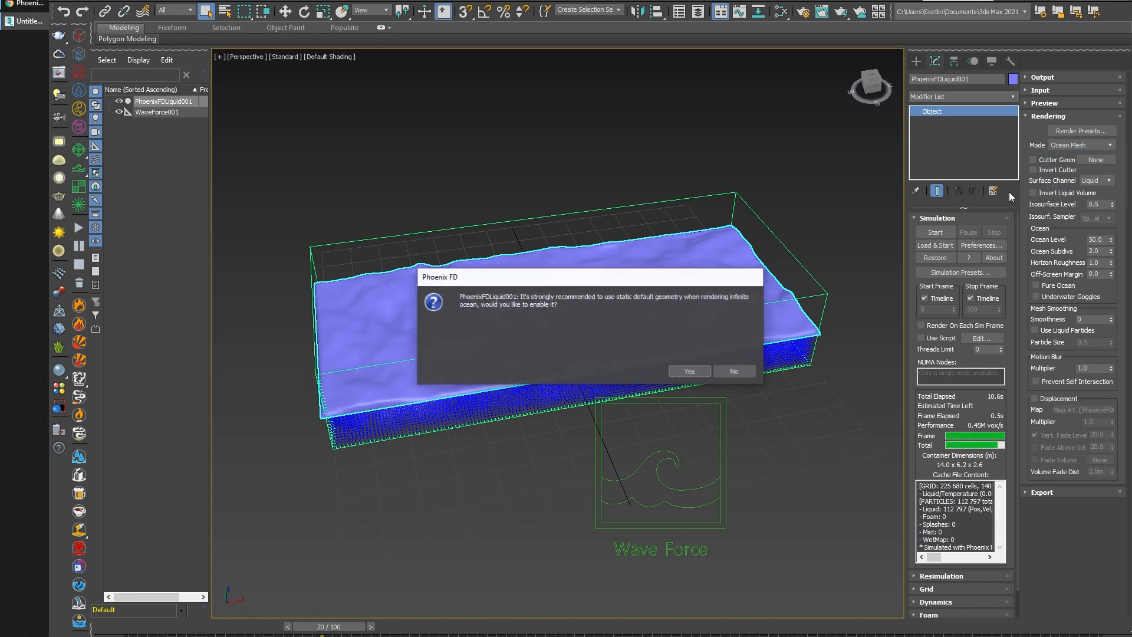
{"action": "left_click", "coordinate": [690, 371]}
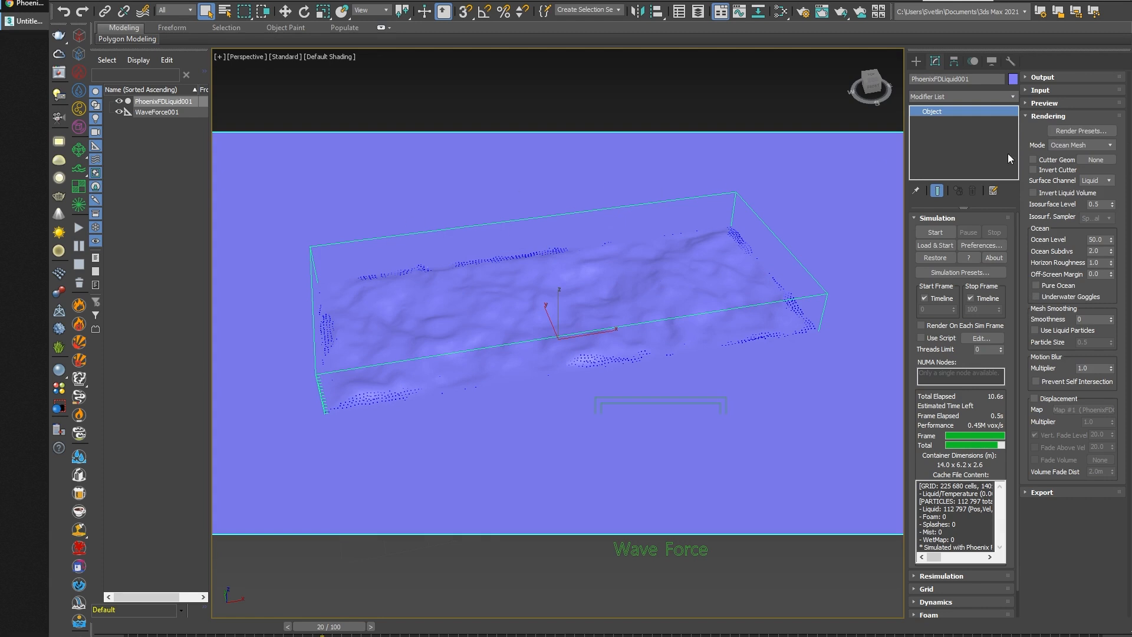
{"action": "left_click", "coordinate": [1068, 145]}
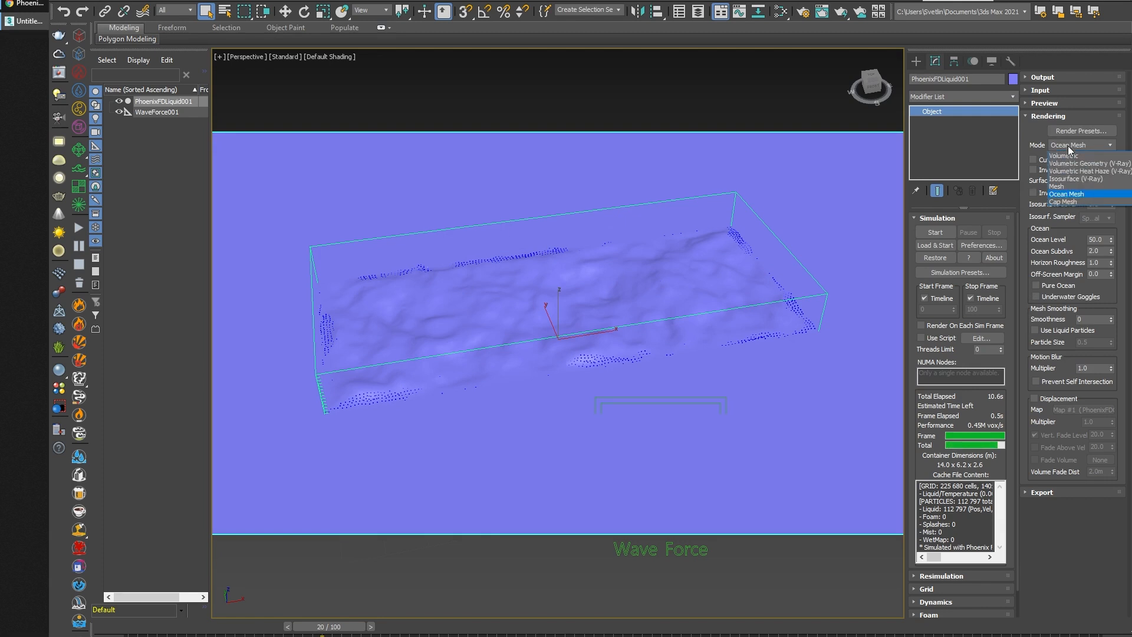
{"action": "left_click", "coordinate": [1069, 202]}
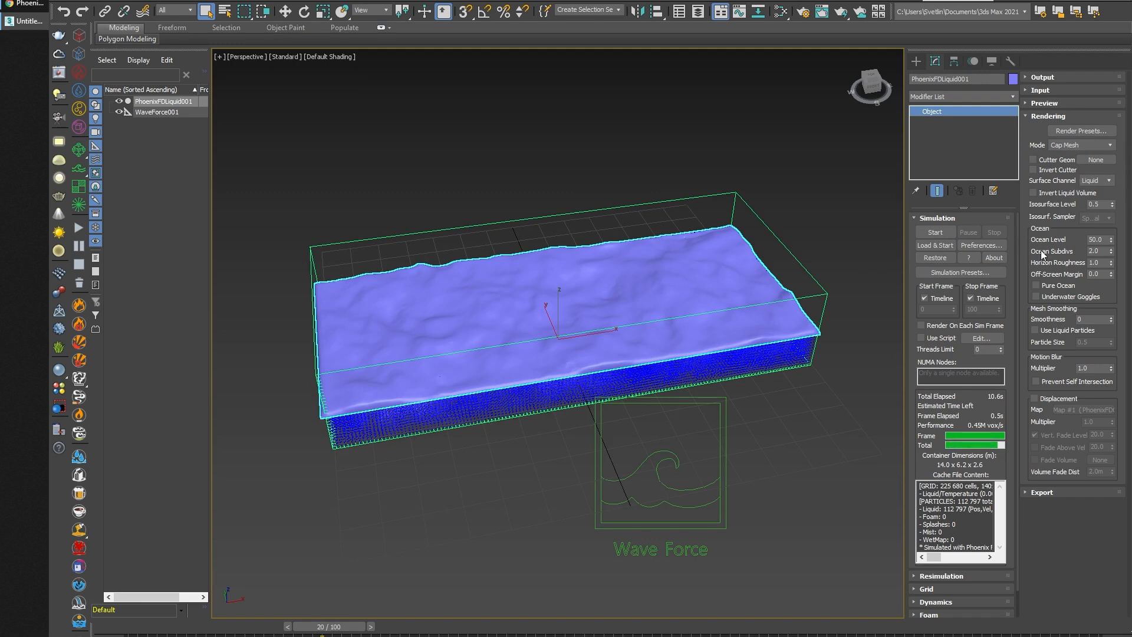
Enable Pure Ocean in the liquid's rendering settings and turn off its particle preview.
{"action": "left_click", "coordinate": [1049, 287]}
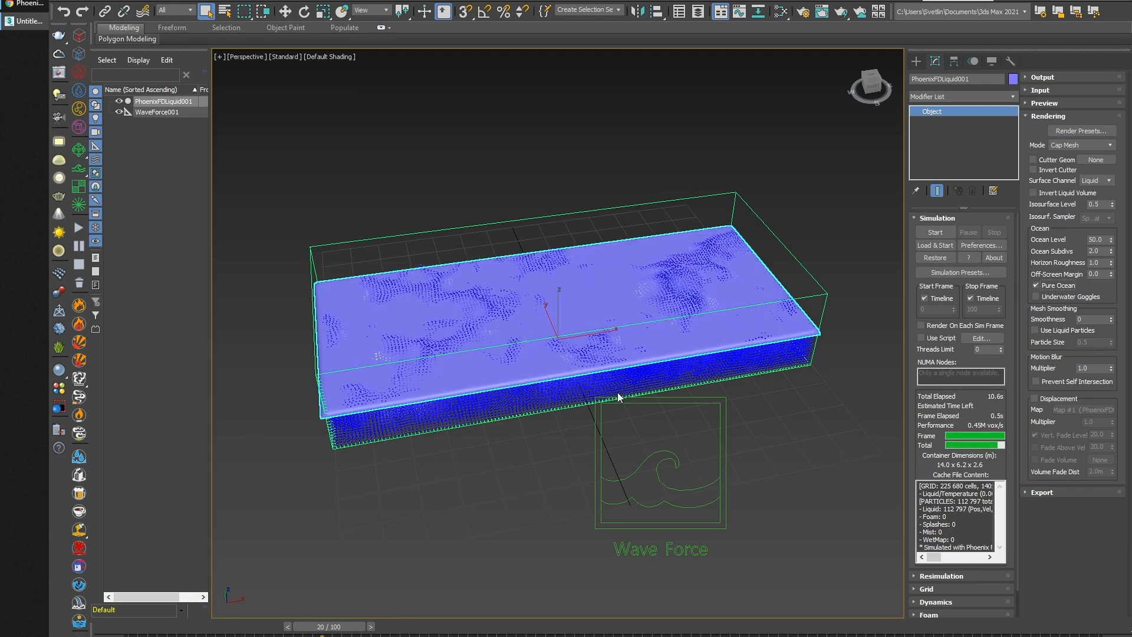
{"action": "left_click_drag", "start_coordinate": [341, 628], "coordinate": [465, 630]}
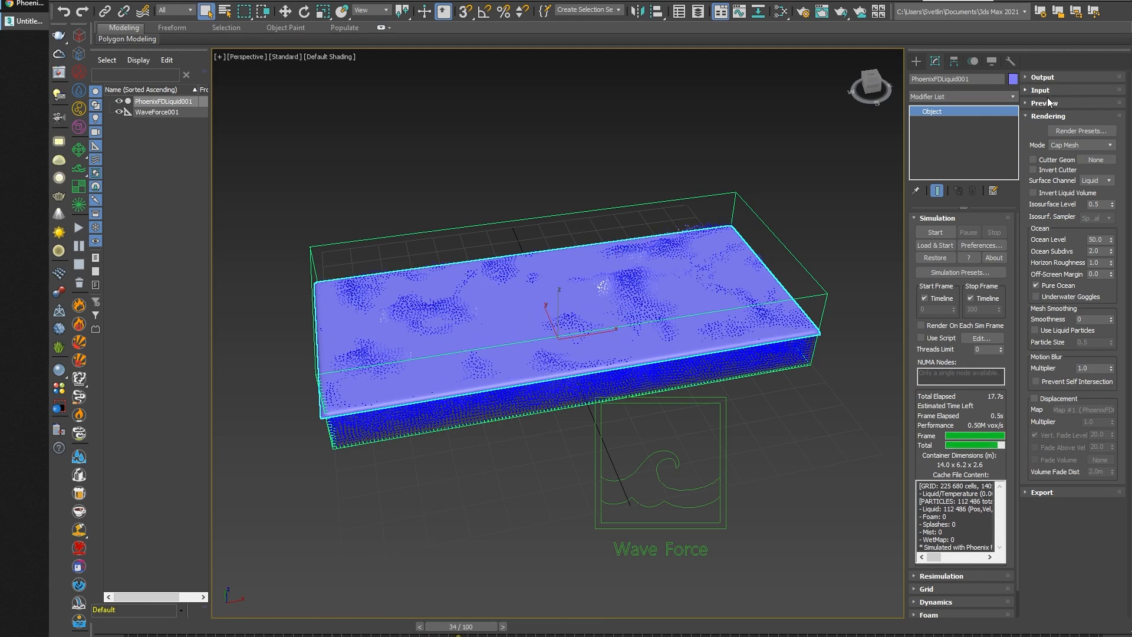
{"action": "left_click", "coordinate": [1044, 103]}
{"action": "left_click", "coordinate": [1035, 455]}
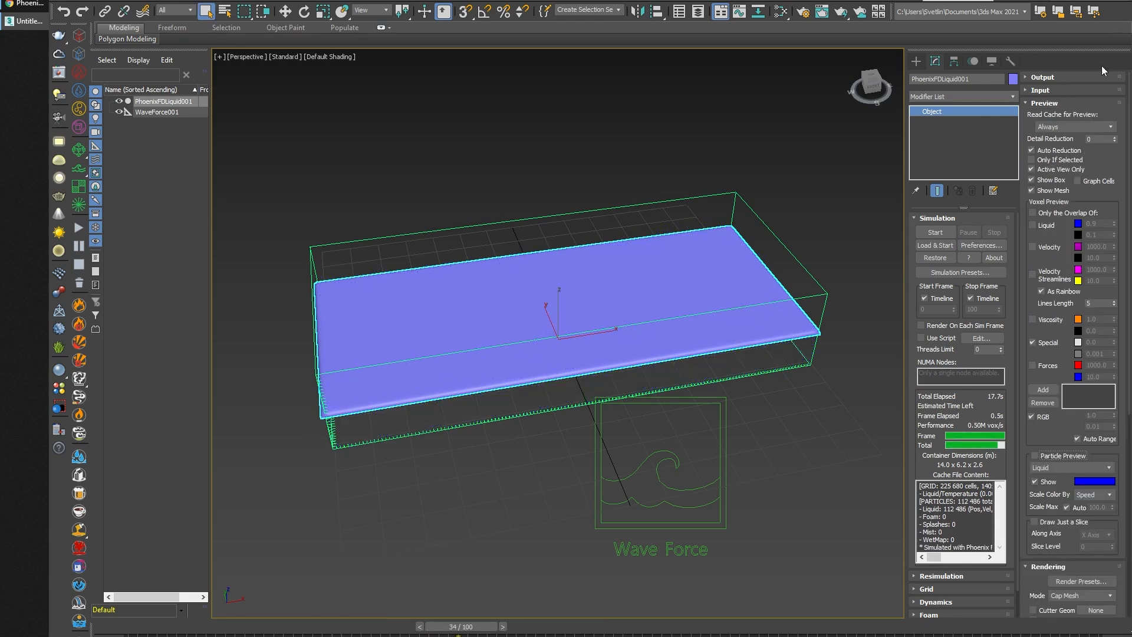
{"action": "left_click", "coordinate": [1045, 103]}
Scrub the flat ocean surface across the timeline to frame 40 and turn on the liquid's displacement.
{"action": "left_click_drag", "start_coordinate": [478, 629], "coordinate": [828, 628]}
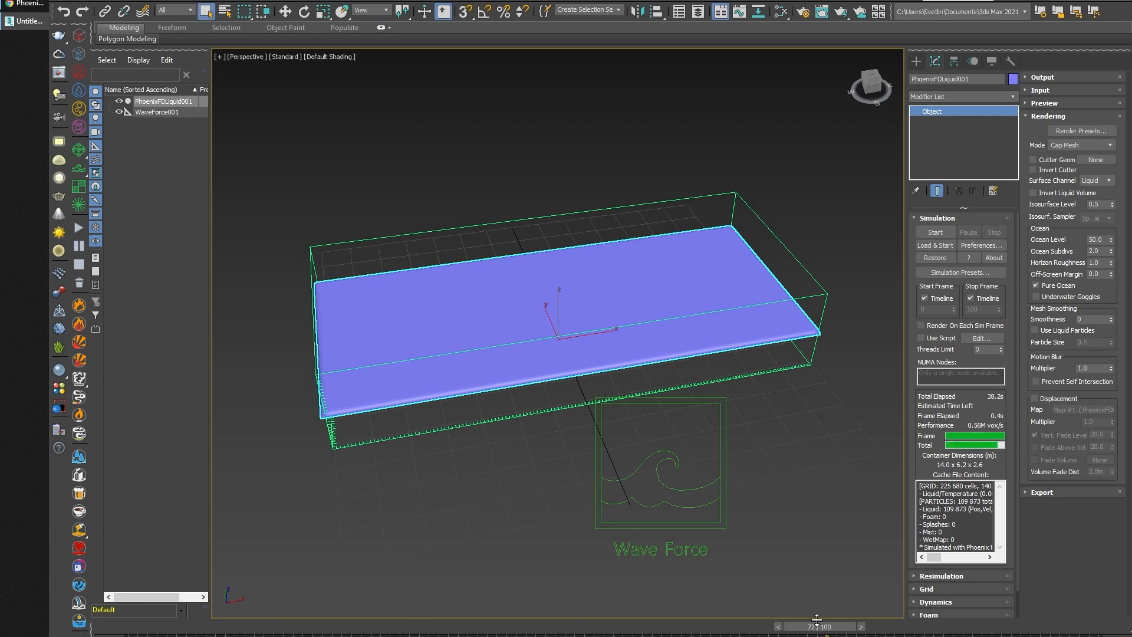
{"action": "left_click_drag", "start_coordinate": [821, 630], "coordinate": [518, 628]}
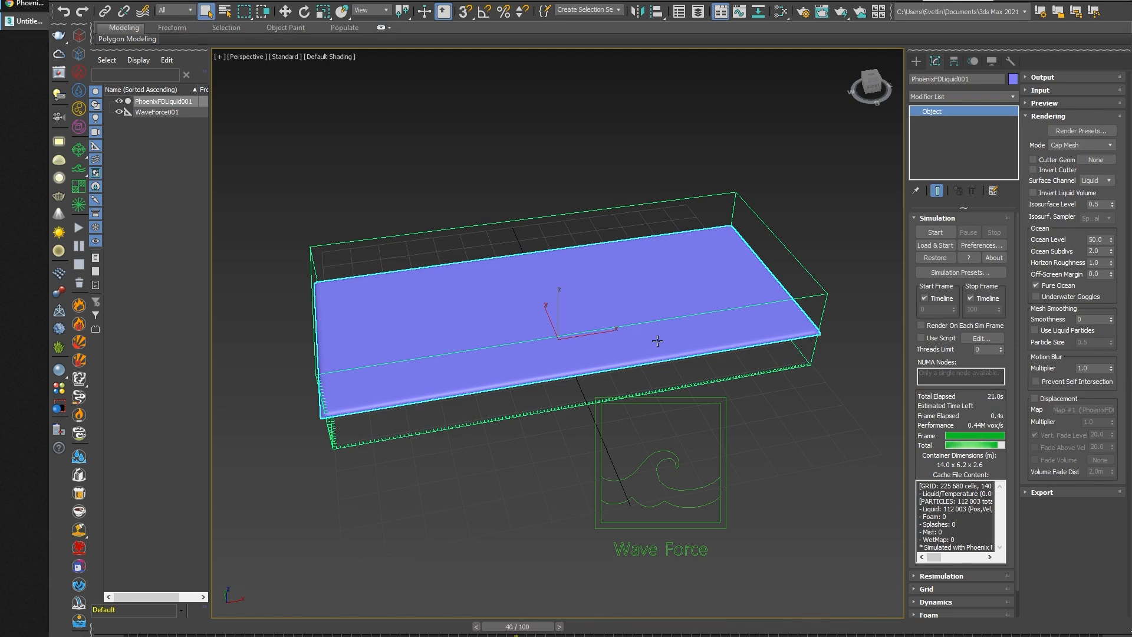
{"action": "left_click", "coordinate": [1047, 402]}
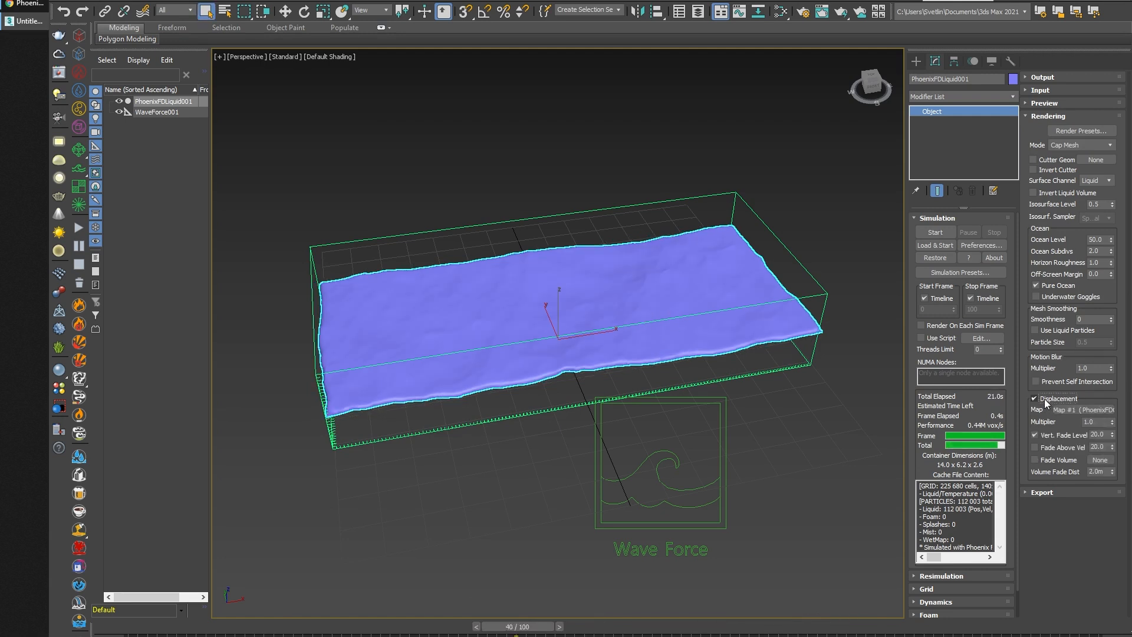
Delete the liquid simulator's cached frames and scrub the displaced Pure Ocean surface to frame 60.
{"action": "mouse_move", "coordinate": [522, 629]}
{"action": "left_mouse_down"}
{"action": "mouse_move", "coordinate": [295, 628]}
{"action": "mouse_move", "coordinate": [799, 615]}
{"action": "mouse_move", "coordinate": [315, 632]}
{"action": "mouse_move", "coordinate": [537, 626]}
{"action": "left_mouse_up"}
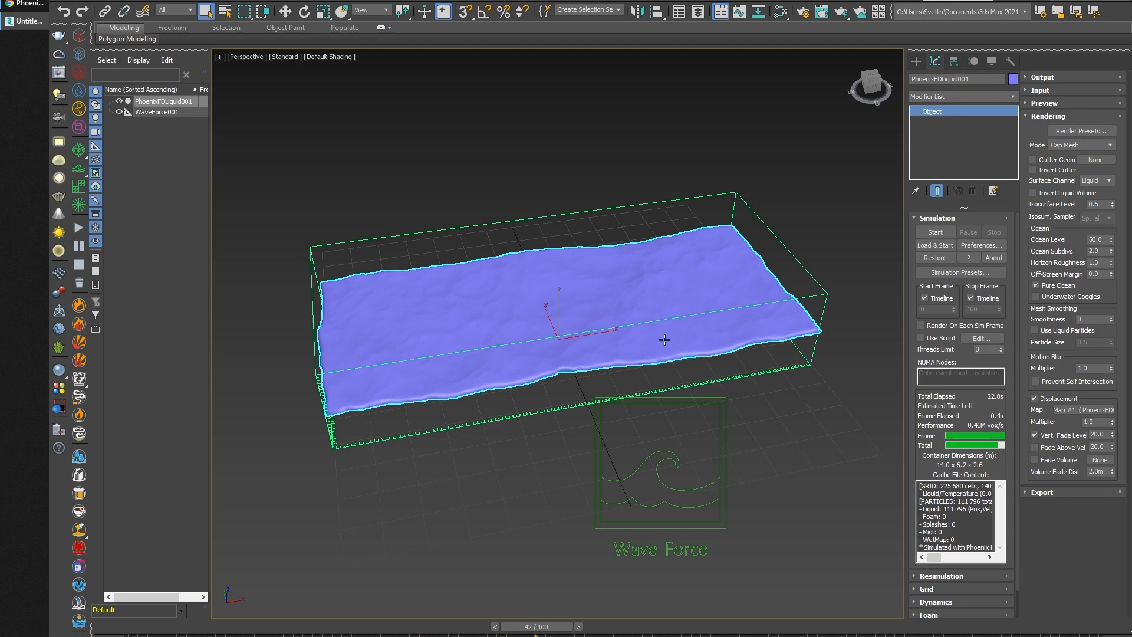
{"action": "left_click_drag", "start_coordinate": [542, 631], "coordinate": [502, 634]}
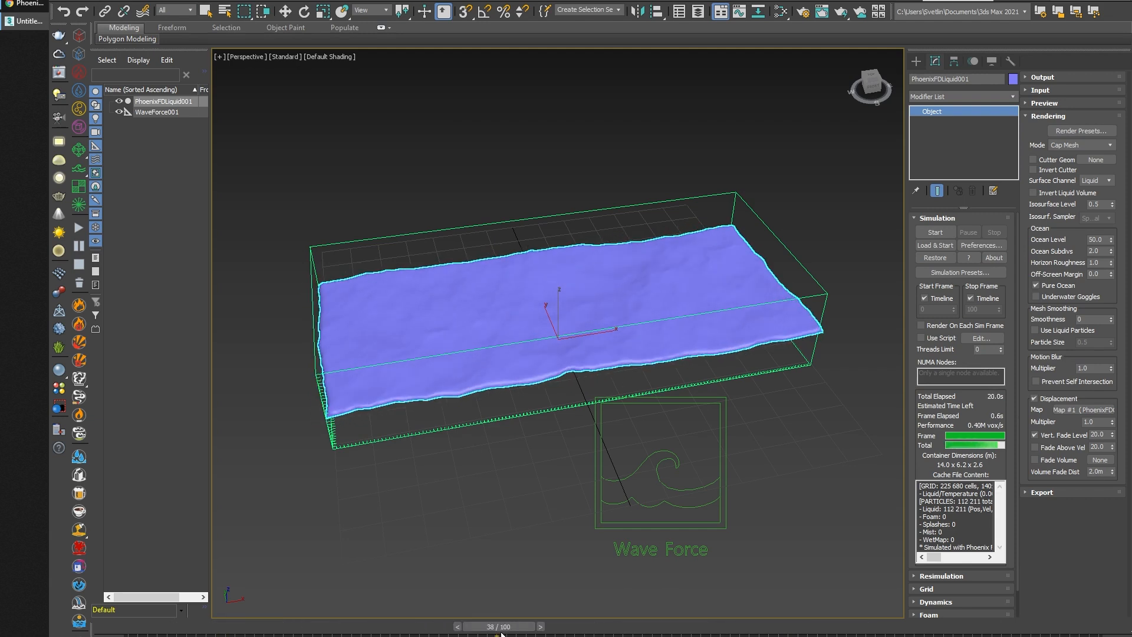
{"action": "left_click", "coordinate": [77, 283]}
{"action": "left_click", "coordinate": [688, 373]}
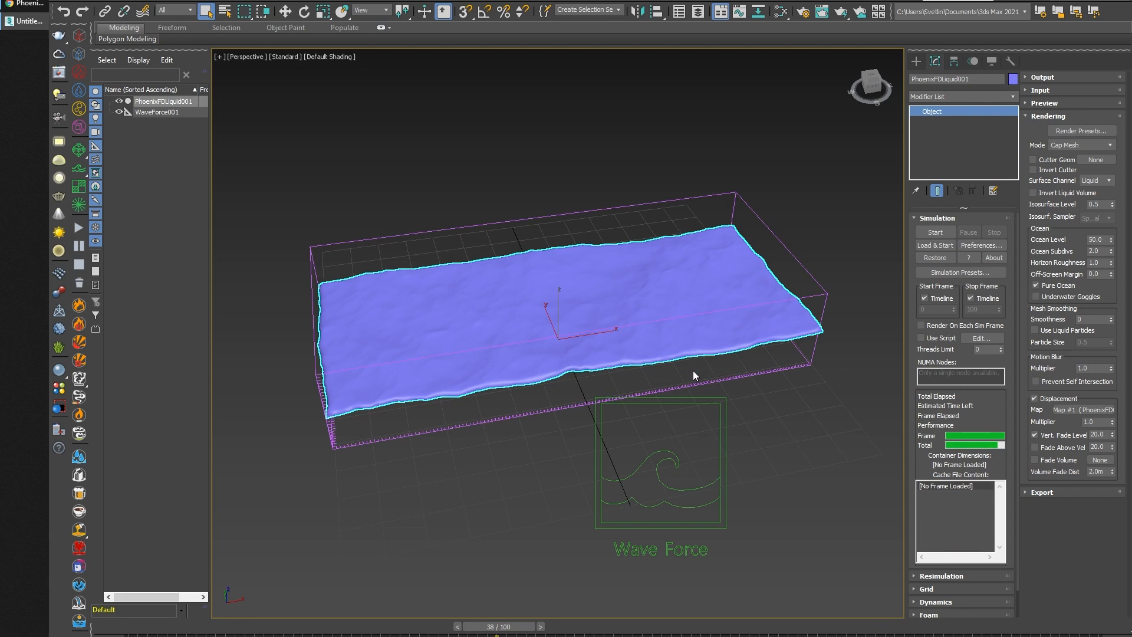
{"action": "left_click_drag", "start_coordinate": [527, 630], "coordinate": [618, 628]}
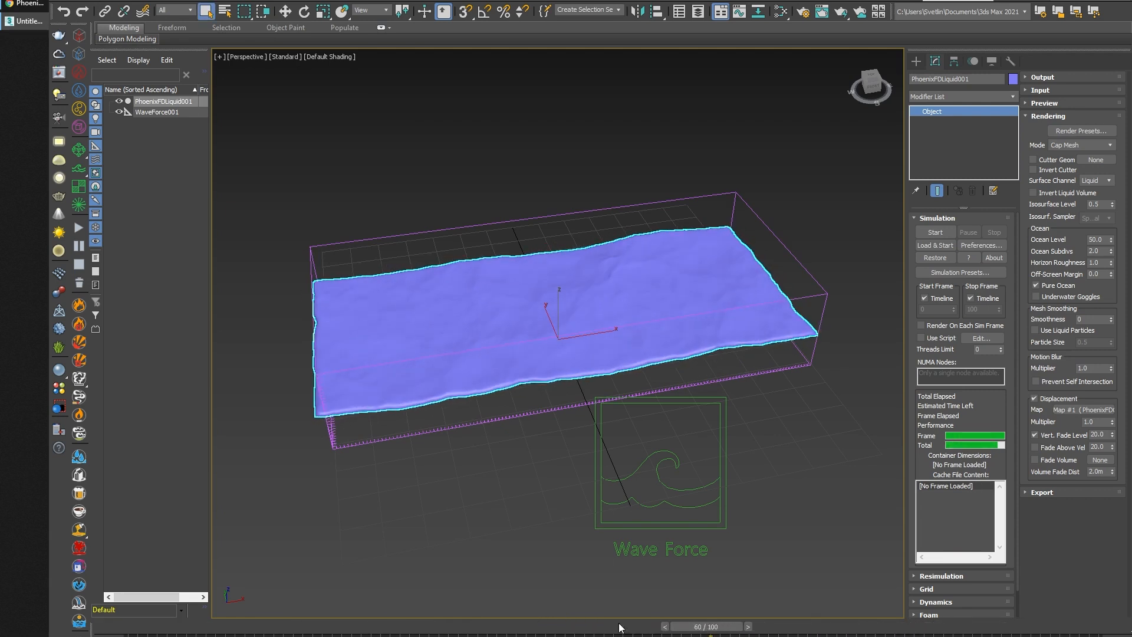
Open the material editor with the ocean texture and examine the displaced waves from several angles while scrubbing back to frame 25.
{"action": "left_click", "coordinate": [778, 13]}
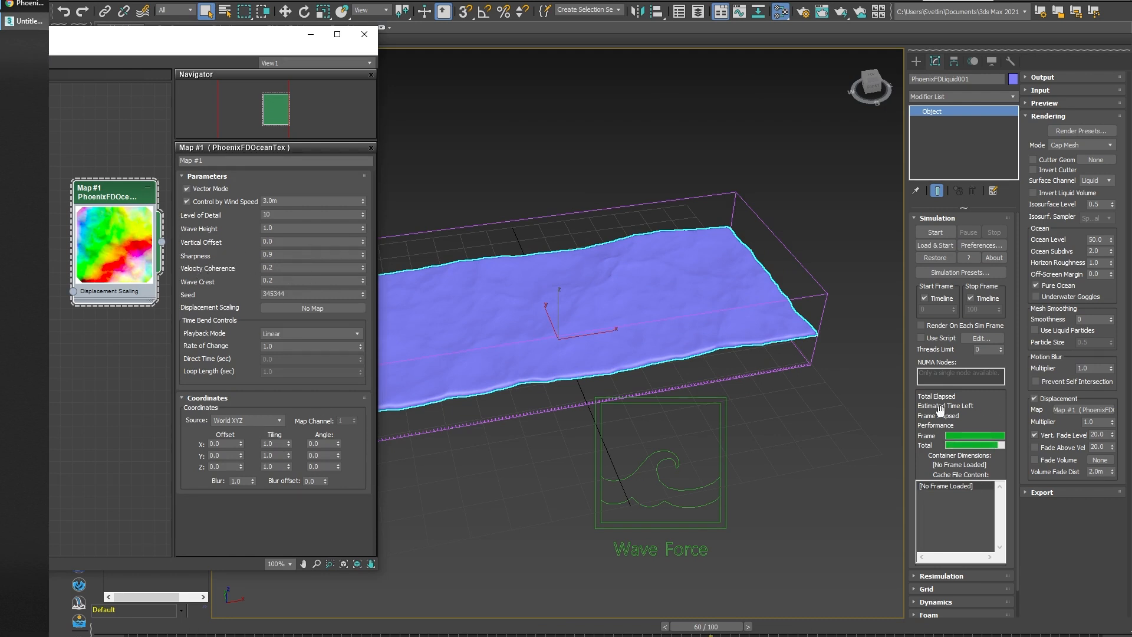
{"action": "middle_click_drag", "start_coordinate": [657, 309], "coordinate": [712, 294]}
{"action": "left_click_drag", "start_coordinate": [710, 627], "coordinate": [583, 608]}
{"action": "left_click", "coordinate": [720, 438]}
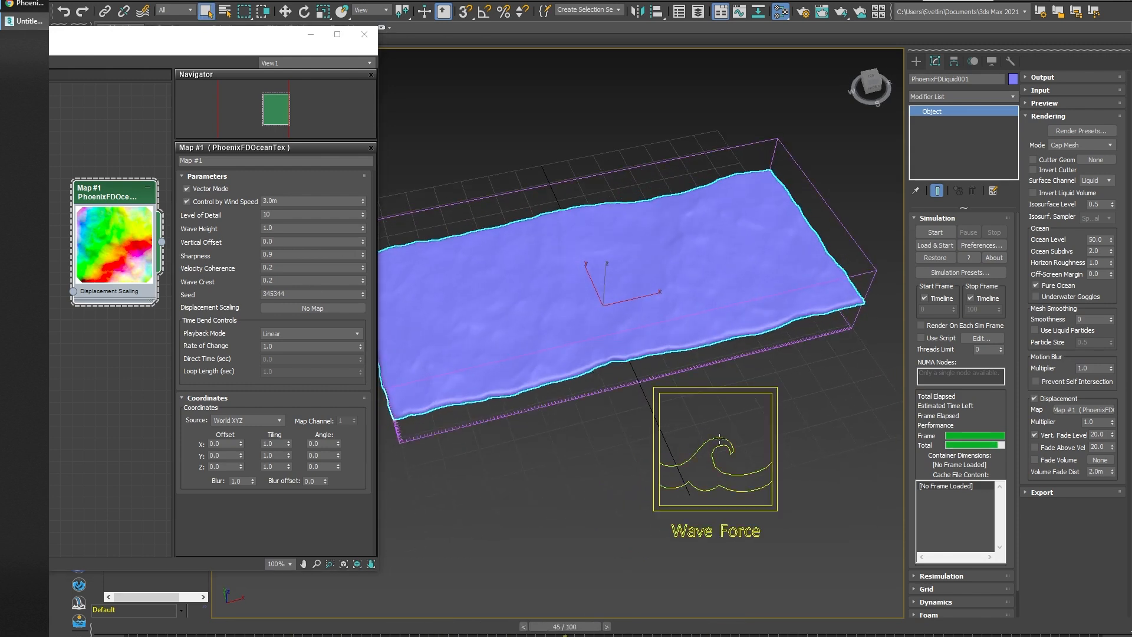
{"action": "middle_click_drag", "start_coordinate": [668, 465], "coordinate": [638, 501], "text": "alt"}
{"action": "left_click_drag", "start_coordinate": [573, 628], "coordinate": [374, 628]}
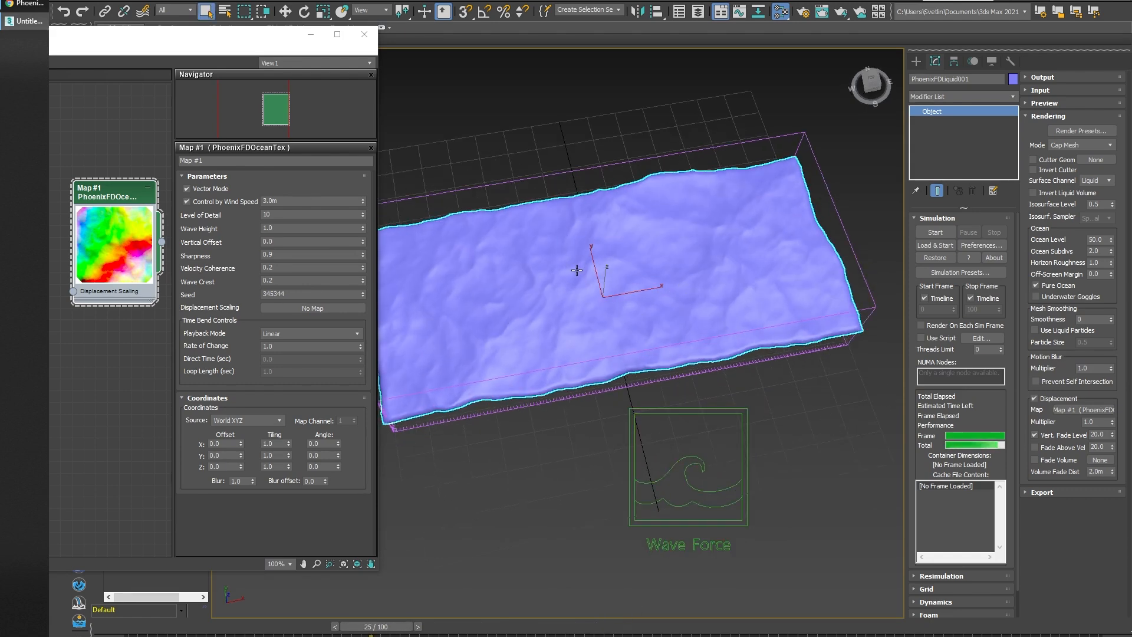
{"action": "middle_click_drag", "start_coordinate": [616, 368], "coordinate": [692, 244], "text": "alt"}
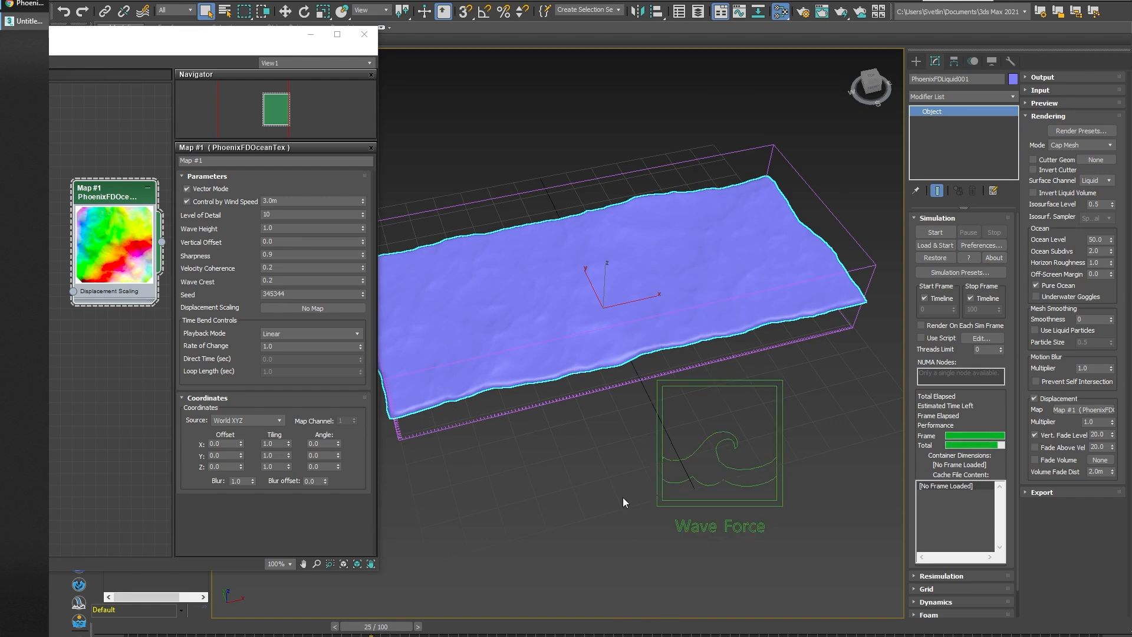
{"action": "middle_click_drag", "start_coordinate": [623, 498], "coordinate": [621, 503], "text": "alt"}
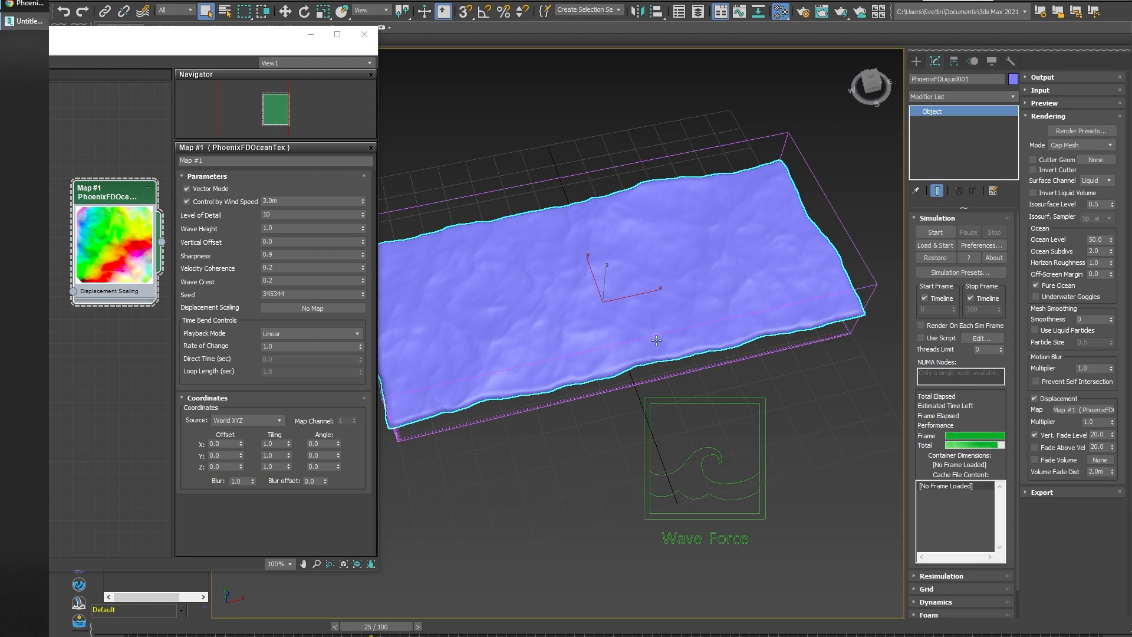
{"action": "middle_click_drag", "start_coordinate": [586, 454], "coordinate": [586, 425], "text": "alt"}
{"action": "mouse_move", "coordinate": [393, 628]}
{"action": "left_mouse_down"}
{"action": "mouse_move", "coordinate": [552, 617]}
{"action": "mouse_move", "coordinate": [377, 621]}
{"action": "mouse_move", "coordinate": [570, 619]}
{"action": "mouse_move", "coordinate": [395, 625]}
{"action": "left_mouse_up"}
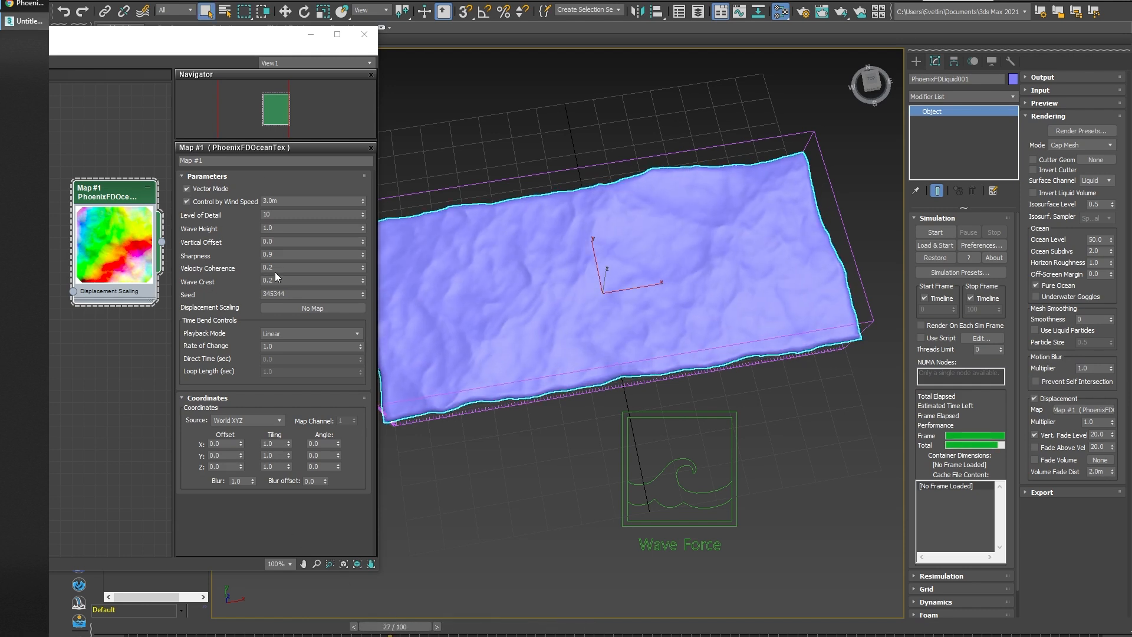
{"action": "mouse_move", "coordinate": [394, 624]}
{"action": "left_mouse_down"}
{"action": "mouse_move", "coordinate": [498, 624]}
{"action": "mouse_move", "coordinate": [375, 626]}
{"action": "left_mouse_up"}
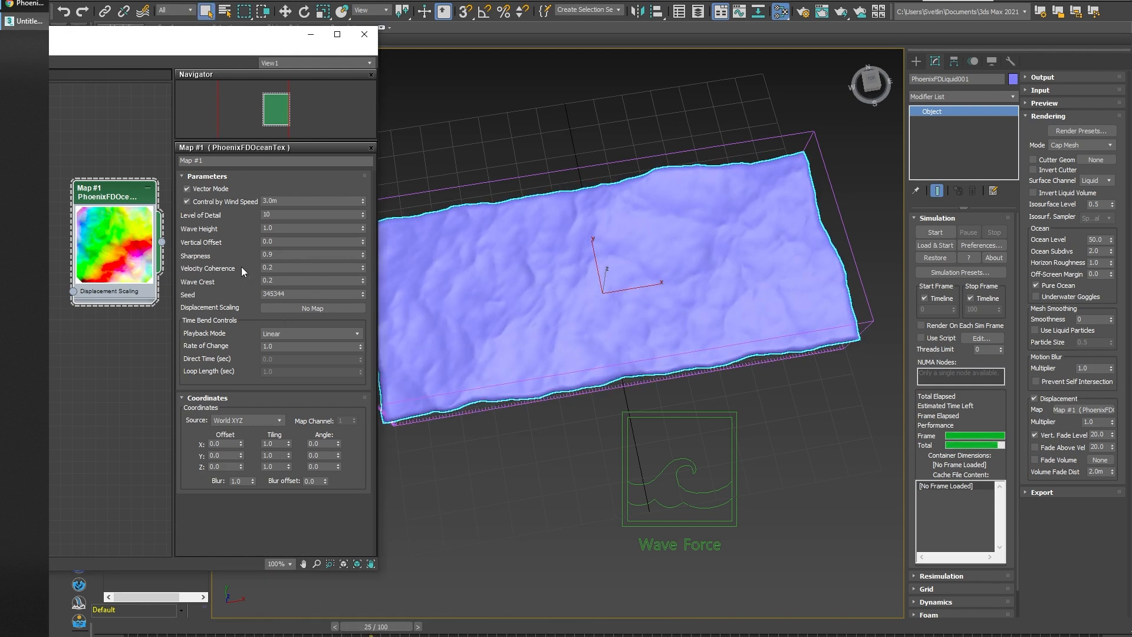
Try Velocity Coherence values of 1.0 and 0.0 in the ocean texture, scrubbing the wave motion with each.
{"action": "left_click_drag", "start_coordinate": [363, 267], "coordinate": [379, 211]}
{"action": "left_click_drag", "start_coordinate": [384, 627], "coordinate": [494, 629]}
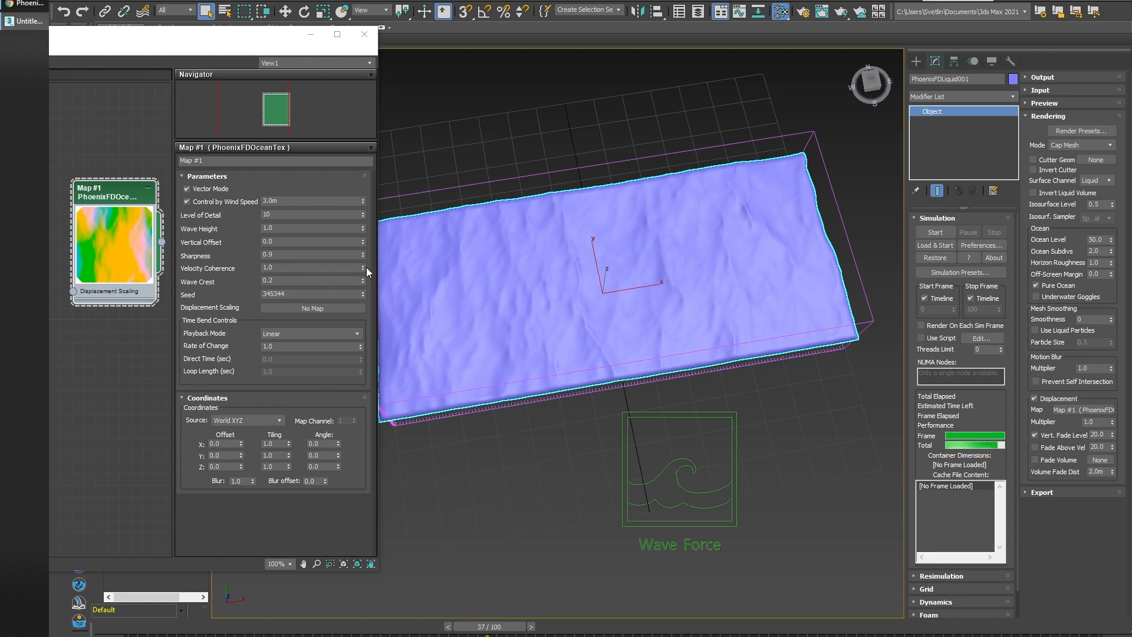
{"action": "left_click_drag", "start_coordinate": [363, 266], "coordinate": [363, 364]}
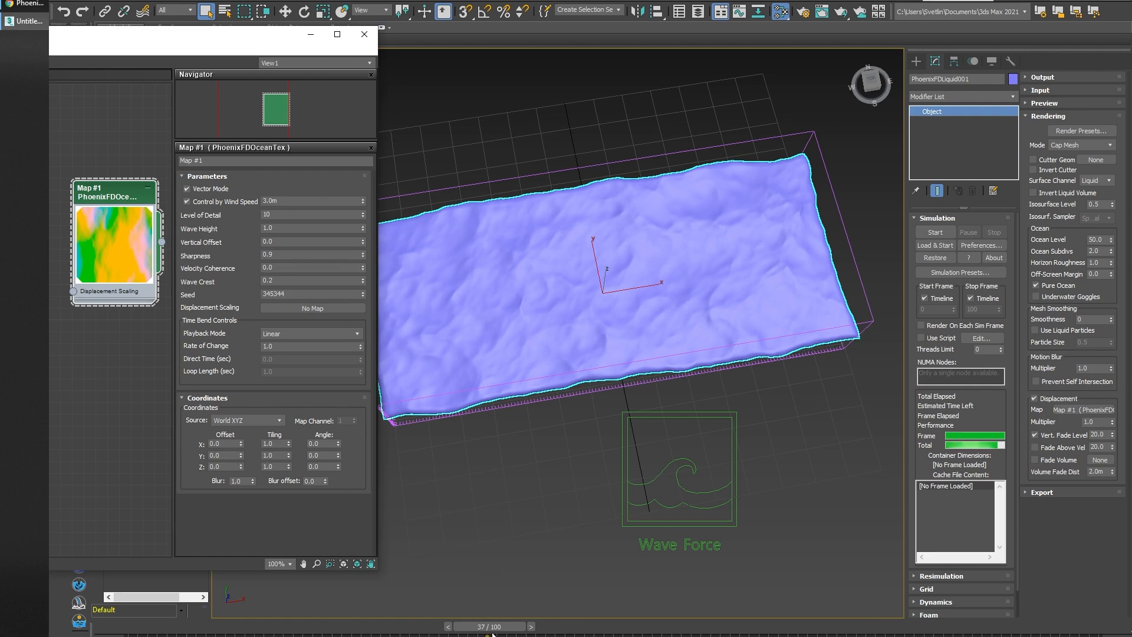
{"action": "left_click_drag", "start_coordinate": [489, 627], "coordinate": [225, 626]}
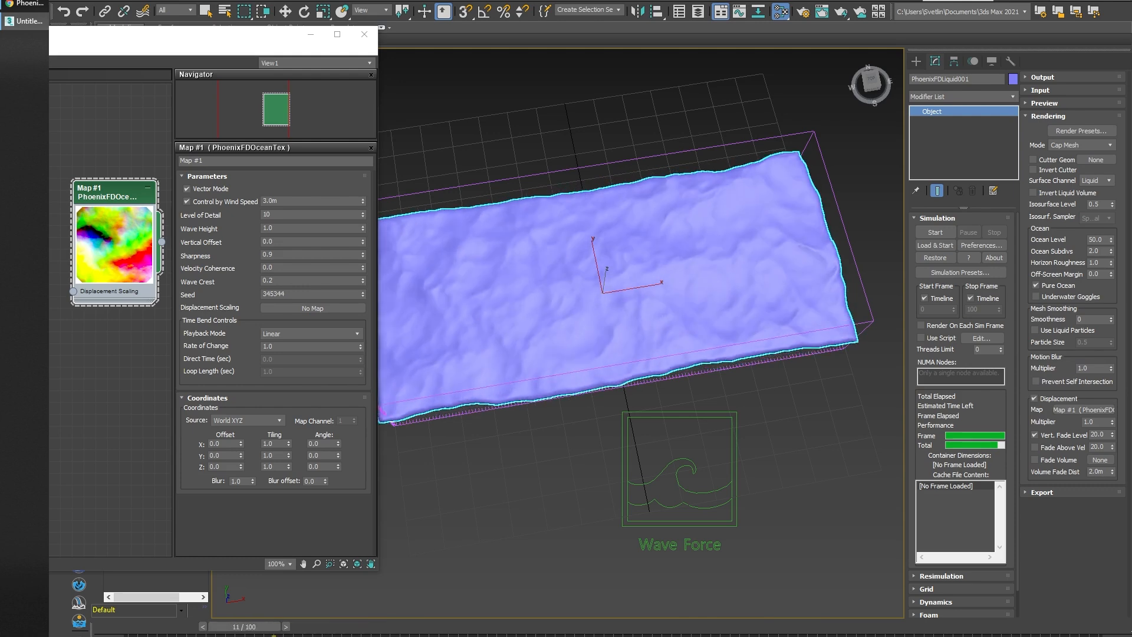
{"action": "key", "text": "q"}
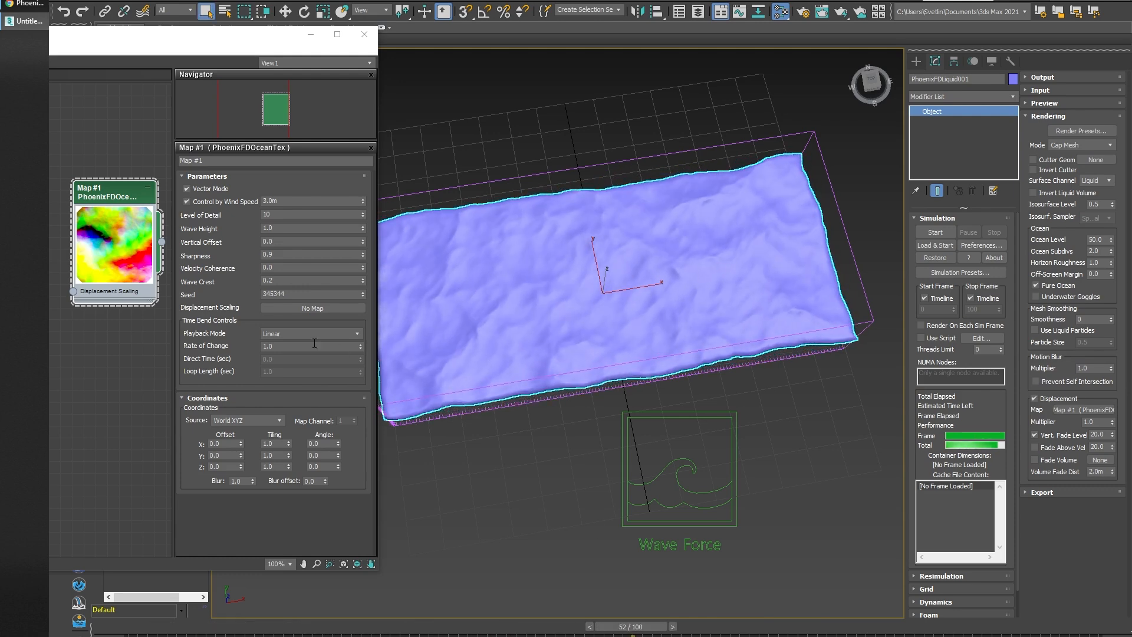
{"action": "mouse_move", "coordinate": [656, 629]}
{"action": "left_mouse_down"}
{"action": "mouse_move", "coordinate": [490, 630]}
{"action": "mouse_move", "coordinate": [638, 632]}
{"action": "left_mouse_up"}
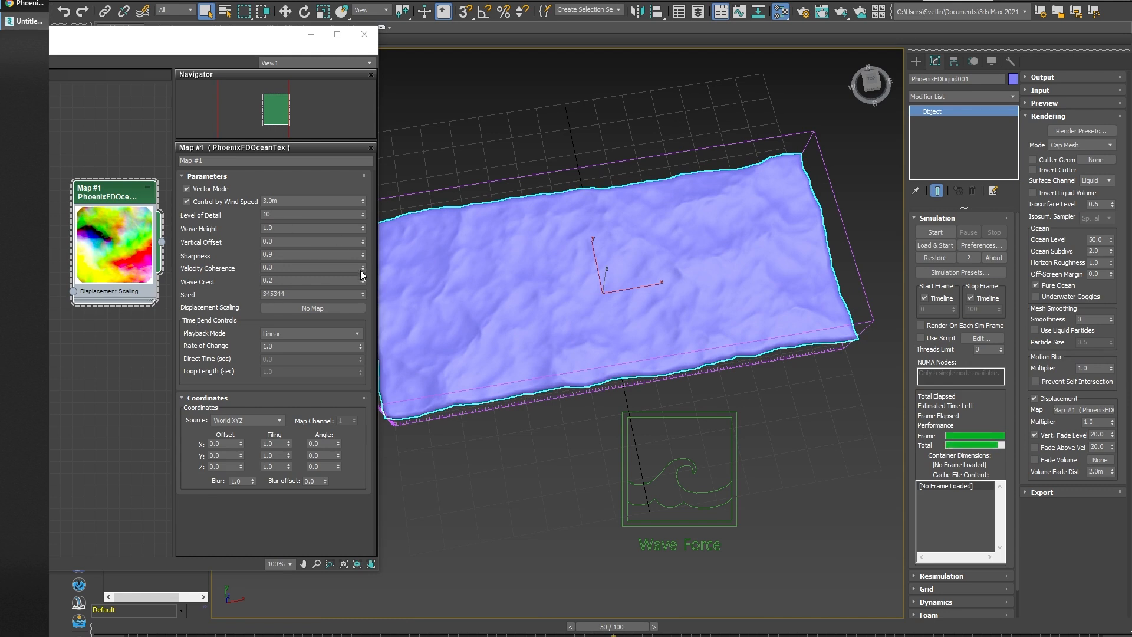
Set the ocean texture's Velocity Coherence to 1.0, scrub to frame 53 and close the material editor.
{"action": "left_click_drag", "start_coordinate": [363, 268], "coordinate": [361, 205]}
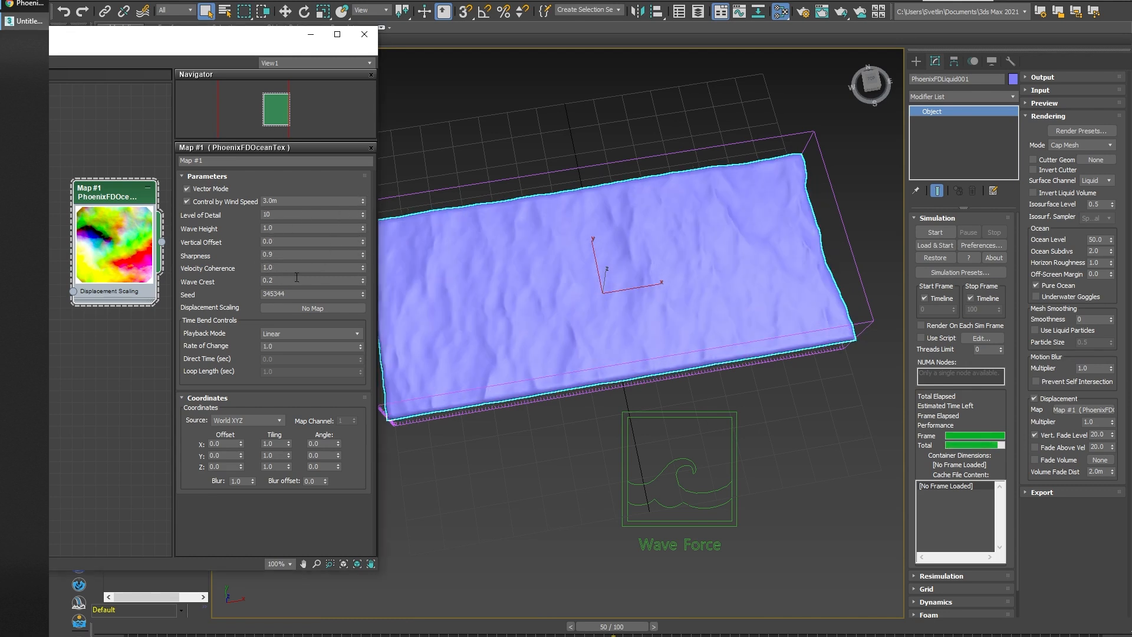
{"action": "left_click_drag", "start_coordinate": [611, 627], "coordinate": [639, 626]}
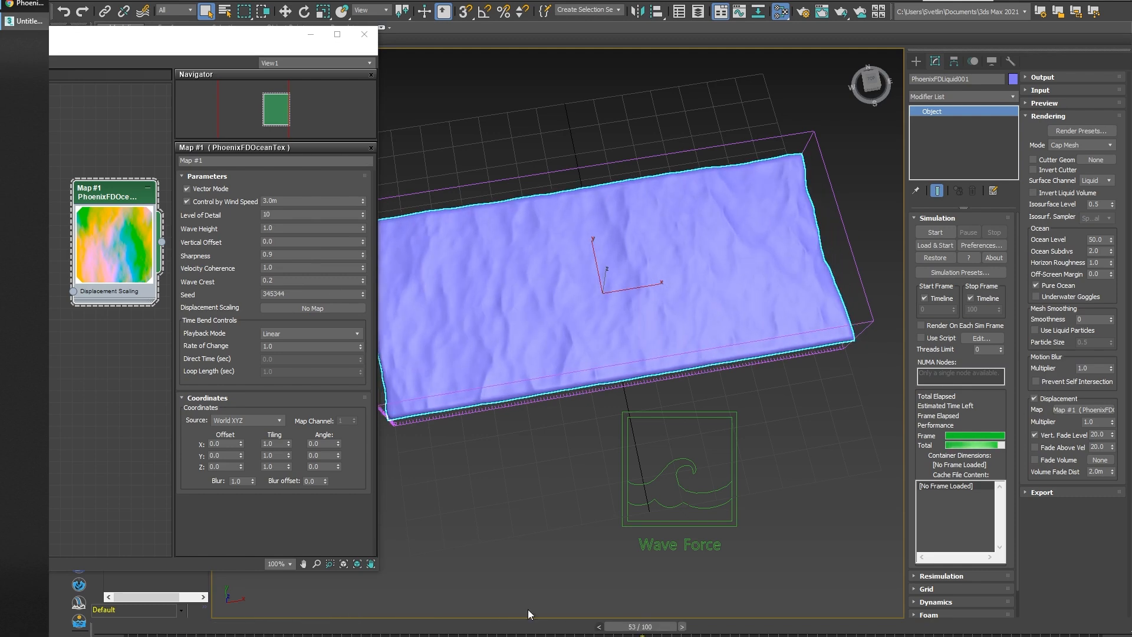
{"action": "left_click", "coordinate": [364, 35]}
Run the liquid simulation from the start and stop it at frame 10.
{"action": "middle_click_drag", "start_coordinate": [647, 268], "coordinate": [579, 289], "text": "alt"}
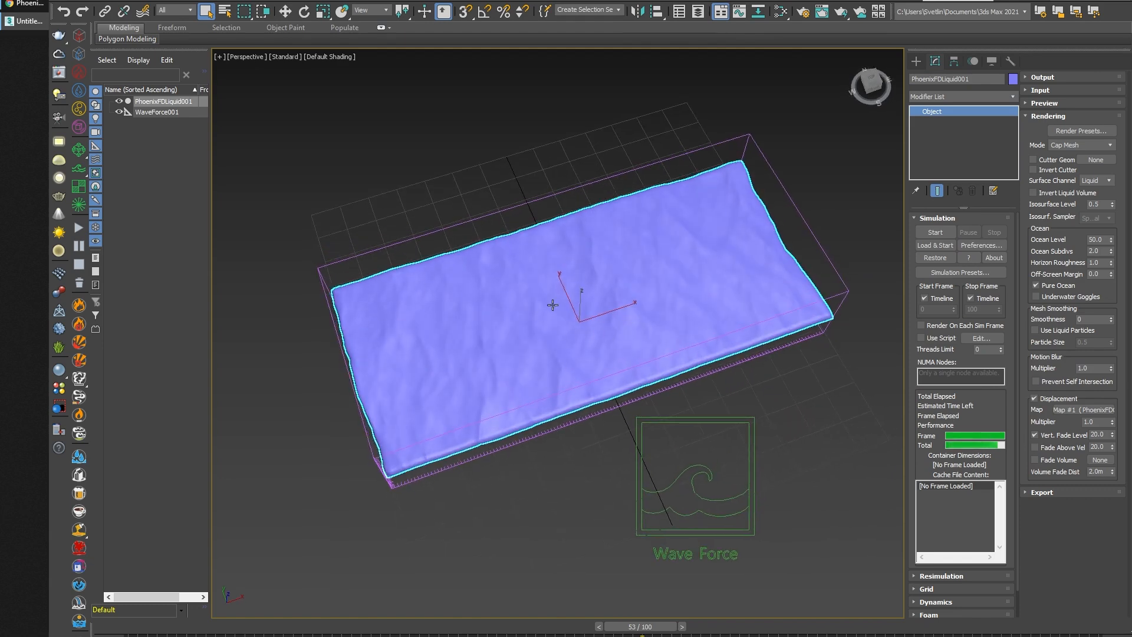
{"action": "left_click", "coordinate": [937, 233]}
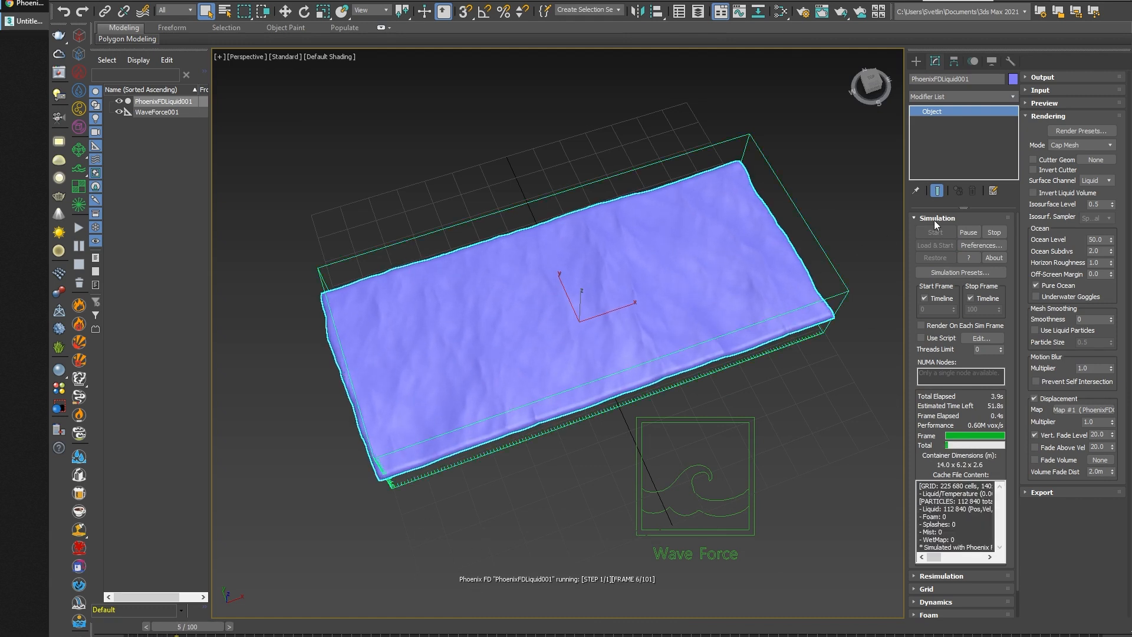
{"action": "left_click", "coordinate": [999, 232]}
Turn off Pure Ocean and displacement to inspect the simulated waves, and turn both back on for comparison.
{"action": "left_click", "coordinate": [1052, 284]}
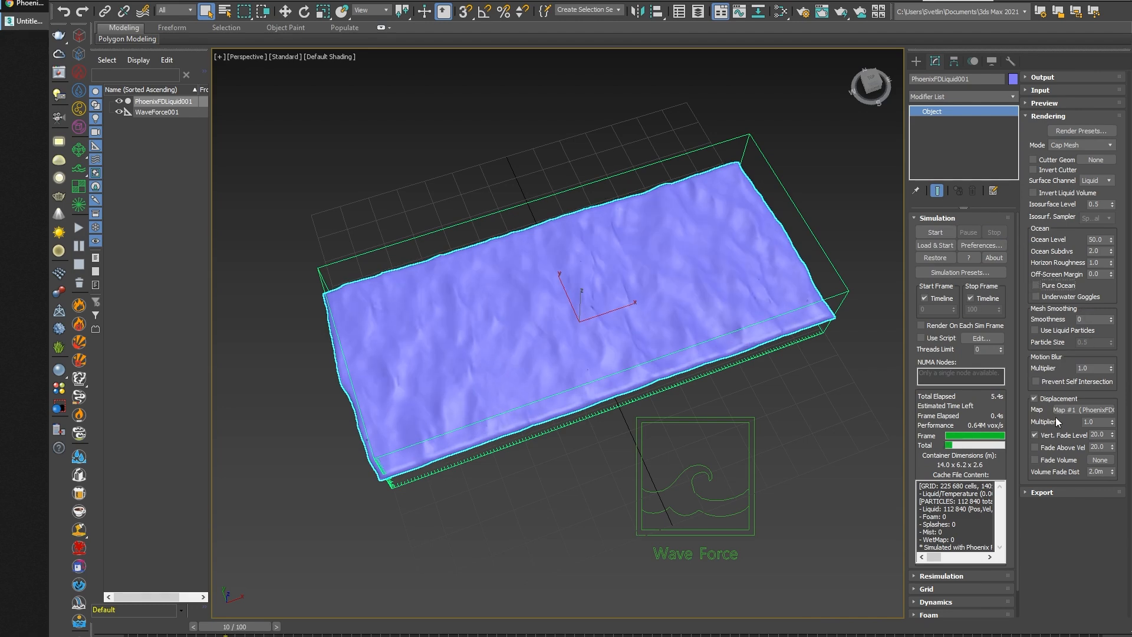
{"action": "left_click", "coordinate": [1058, 399]}
{"action": "middle_click_drag", "start_coordinate": [741, 426], "coordinate": [741, 411], "text": "alt"}
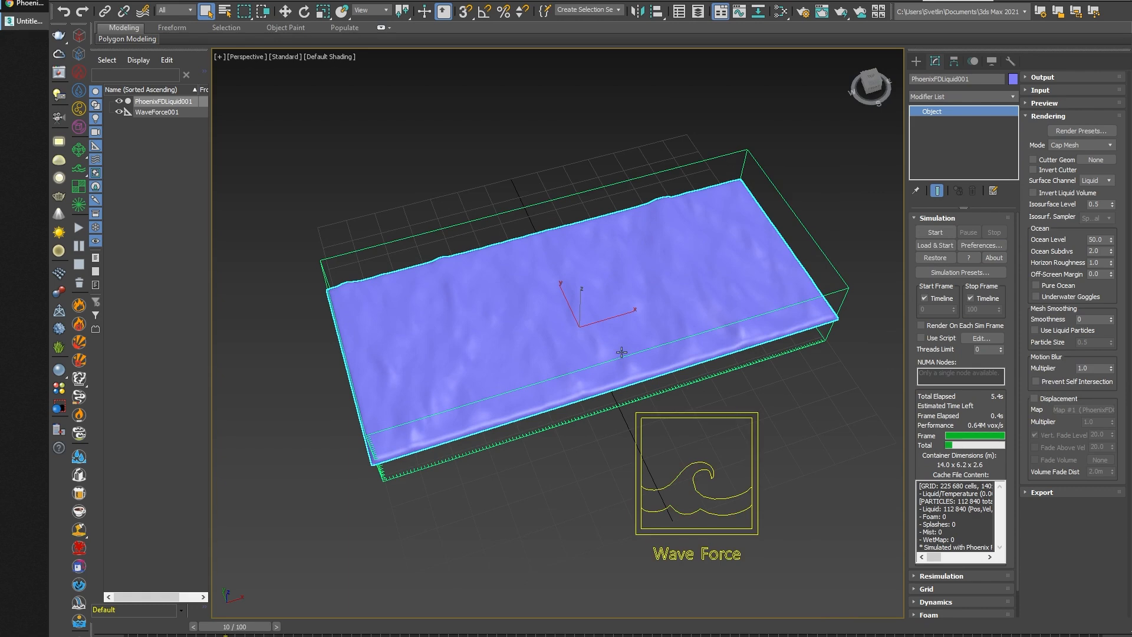
{"action": "middle_click_drag", "start_coordinate": [783, 403], "coordinate": [802, 350], "text": "alt"}
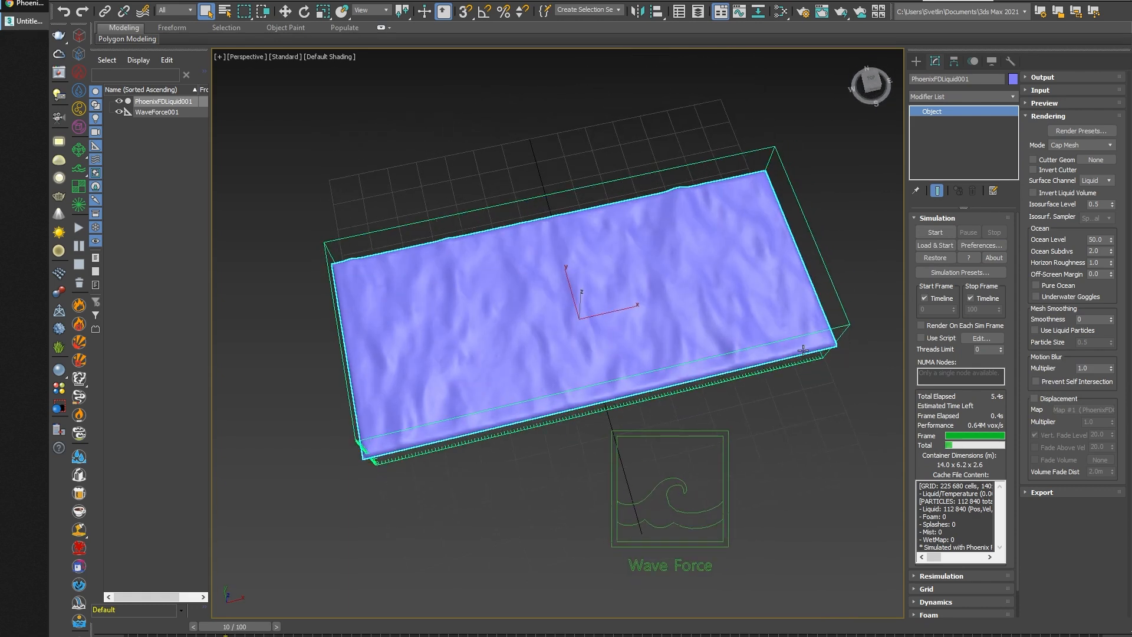
{"action": "left_click", "coordinate": [1064, 400]}
{"action": "left_click", "coordinate": [1061, 286]}
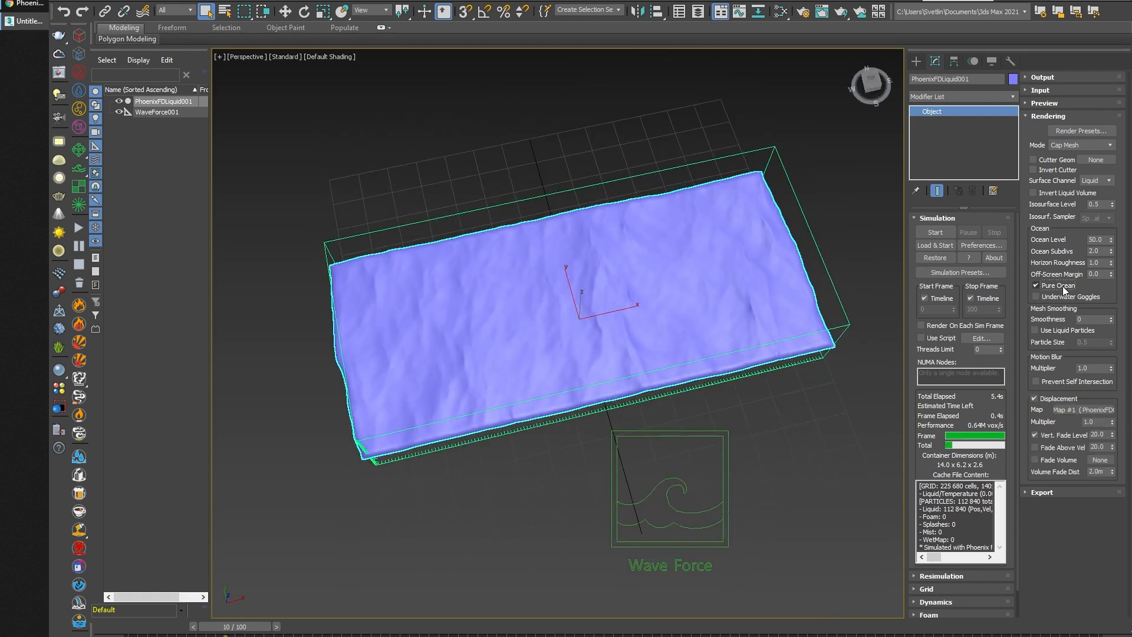
{"action": "mouse_move", "coordinate": [661, 390]}
{"action": "middle_mouse_down", "text": "alt"}
{"action": "mouse_move", "coordinate": [670, 361]}
{"action": "mouse_move", "coordinate": [670, 395]}
{"action": "middle_mouse_up", "text": "alt"}
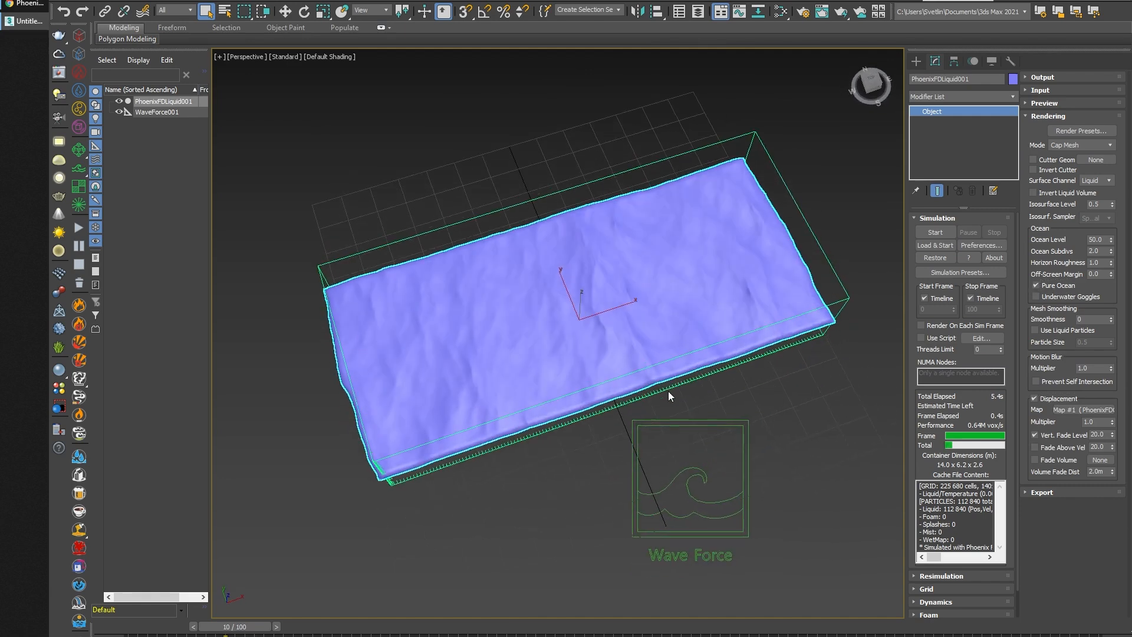
{"action": "left_click", "coordinate": [561, 285]}
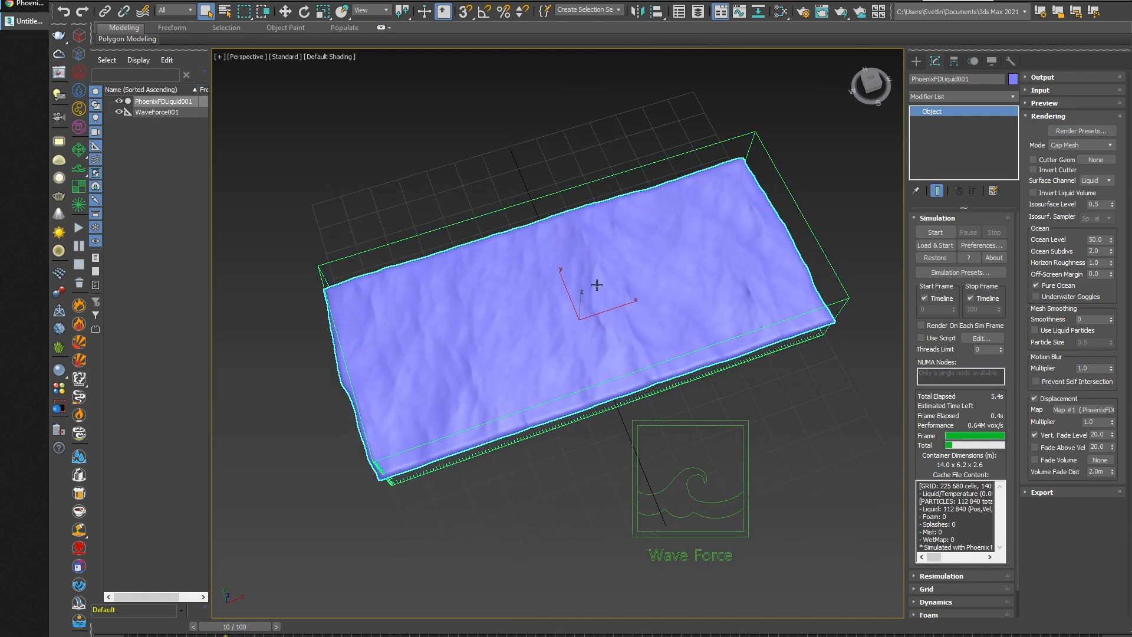
Turn off Pure Ocean and displacement on the liquid simulator and clone it as a single copy behind the original.
{"action": "left_click", "coordinate": [1035, 285]}
{"action": "left_click", "coordinate": [1034, 399]}
{"action": "middle_click_drag", "start_coordinate": [784, 418], "coordinate": [648, 359], "text": "alt"}
{"action": "key", "text": "w"}
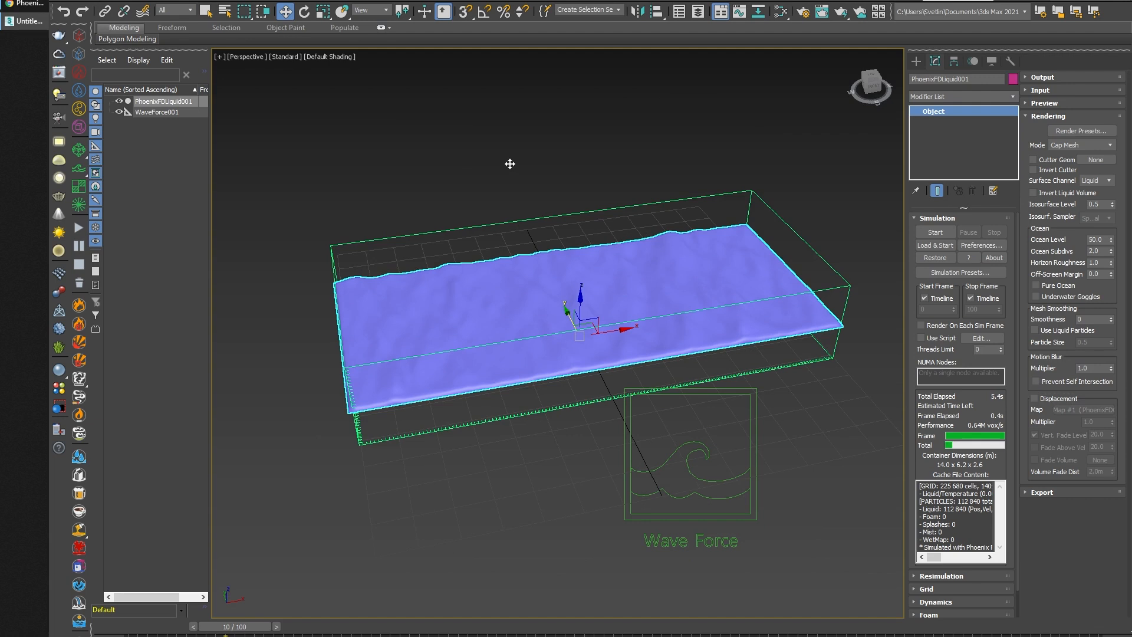
{"action": "mouse_move", "coordinate": [510, 164]}
{"action": "left_mouse_down", "text": "shift"}
{"action": "mouse_move", "coordinate": [507, 152]}
{"action": "mouse_move", "coordinate": [510, 189]}
{"action": "left_mouse_up", "text": "shift"}
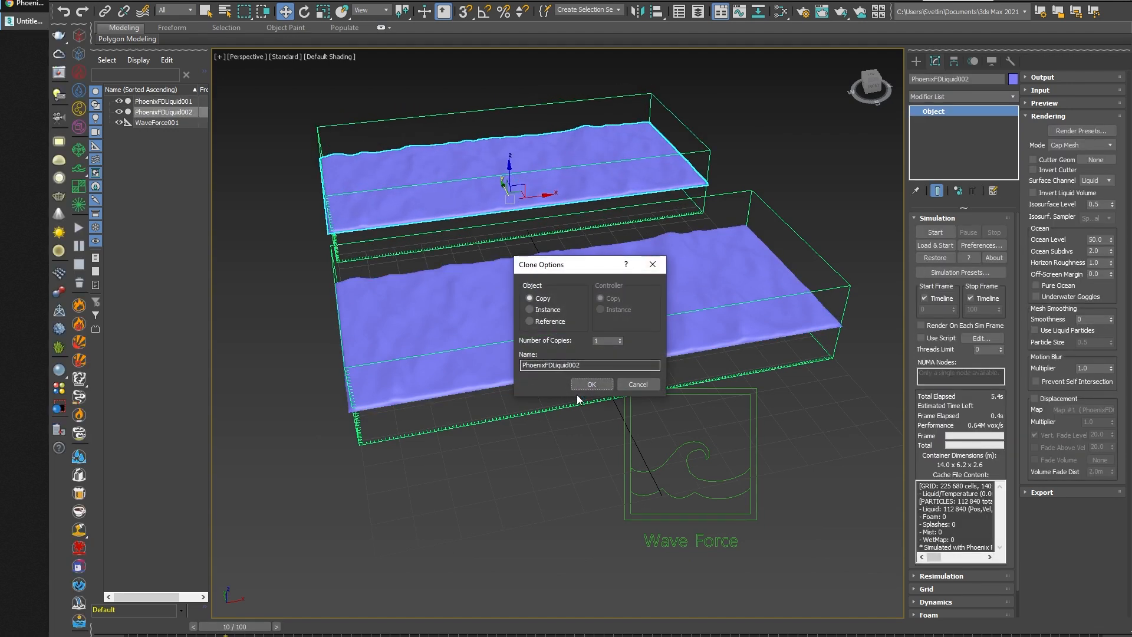
{"action": "left_click", "coordinate": [591, 384]}
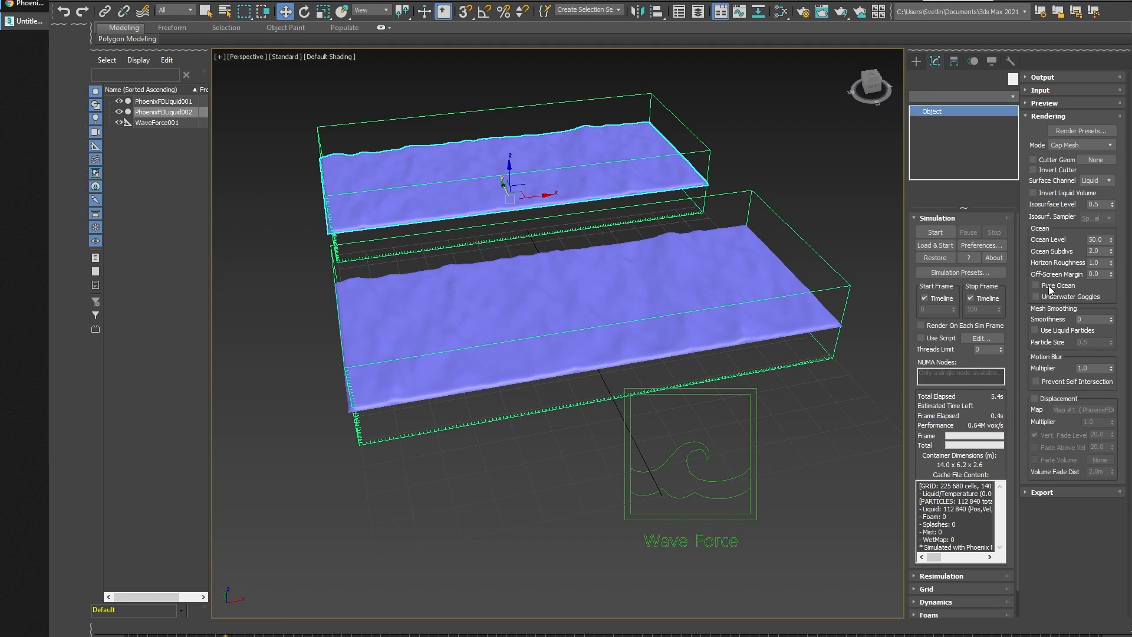
Enable Pure Ocean and displacement on the copied liquid simulator to compare it with the simulated original.
{"action": "scroll", "coordinate": [684, 217], "scroll_direction": "up", "scroll_amount": 2}
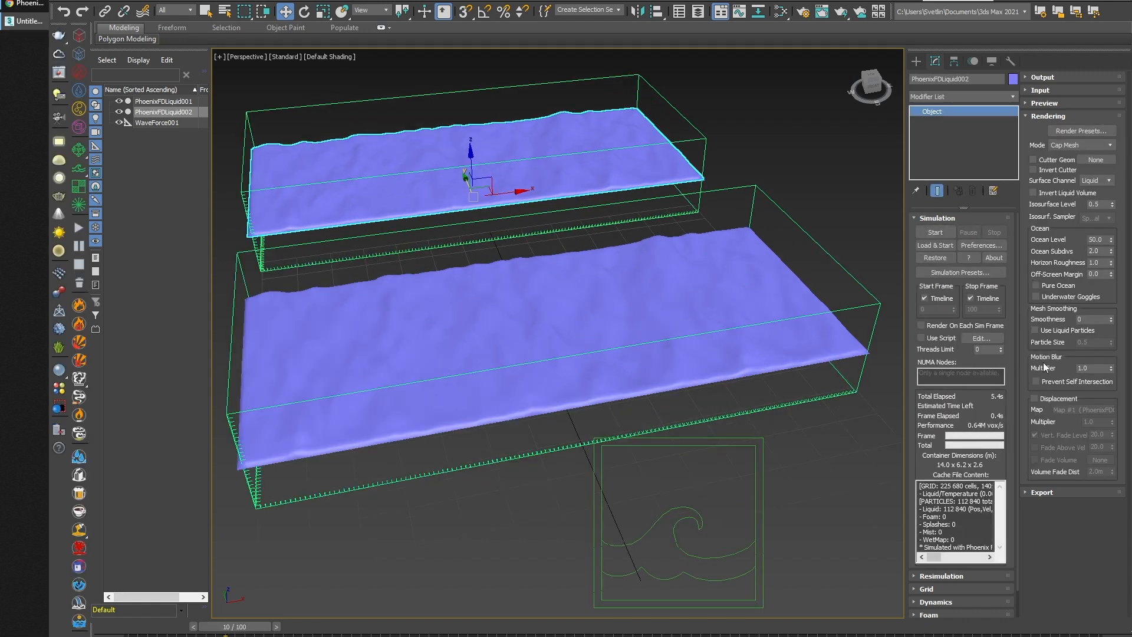
{"action": "left_click", "coordinate": [1051, 286]}
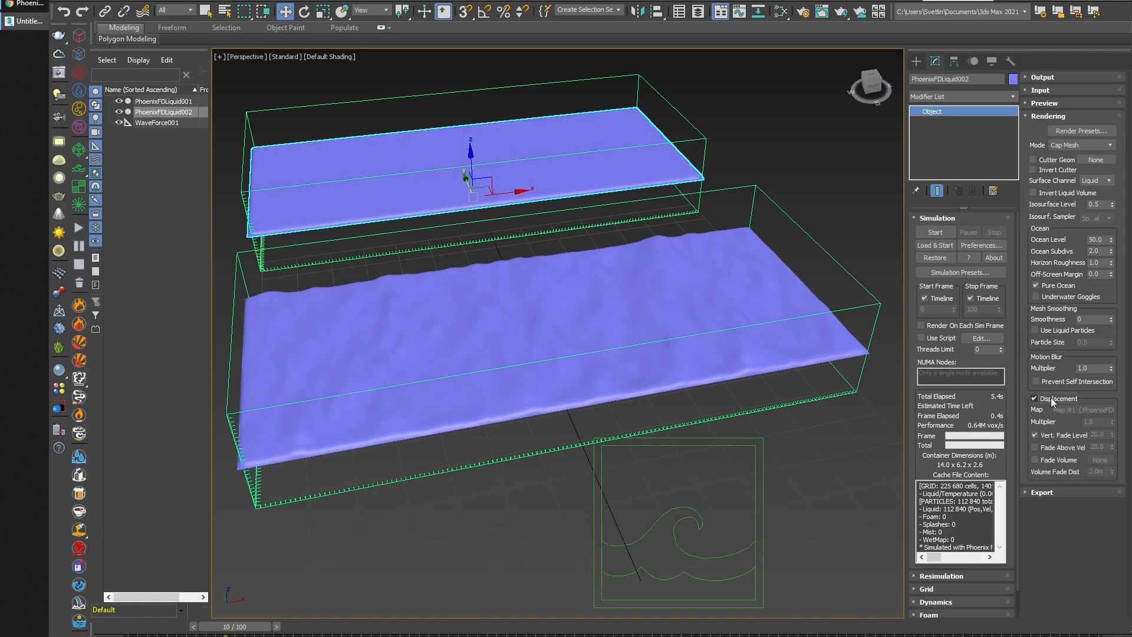
{"action": "left_click", "coordinate": [1052, 399]}
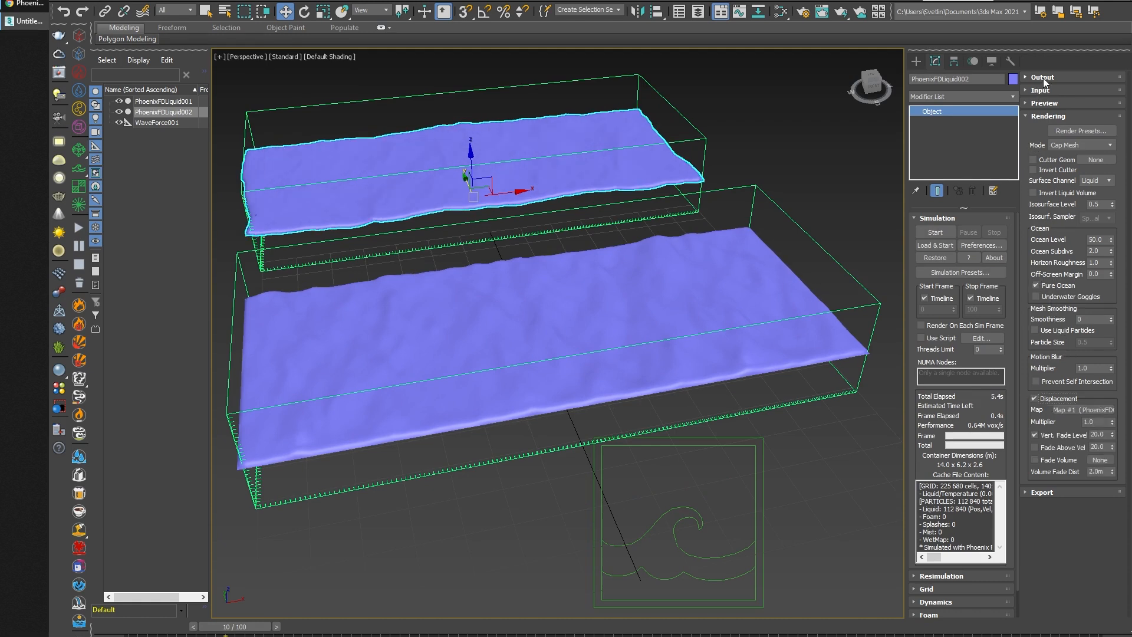
{"action": "scroll", "coordinate": [807, 227], "scroll_direction": "down", "scroll_amount": 2}
{"action": "scroll", "coordinate": [791, 210], "scroll_direction": "up", "scroll_amount": 3}
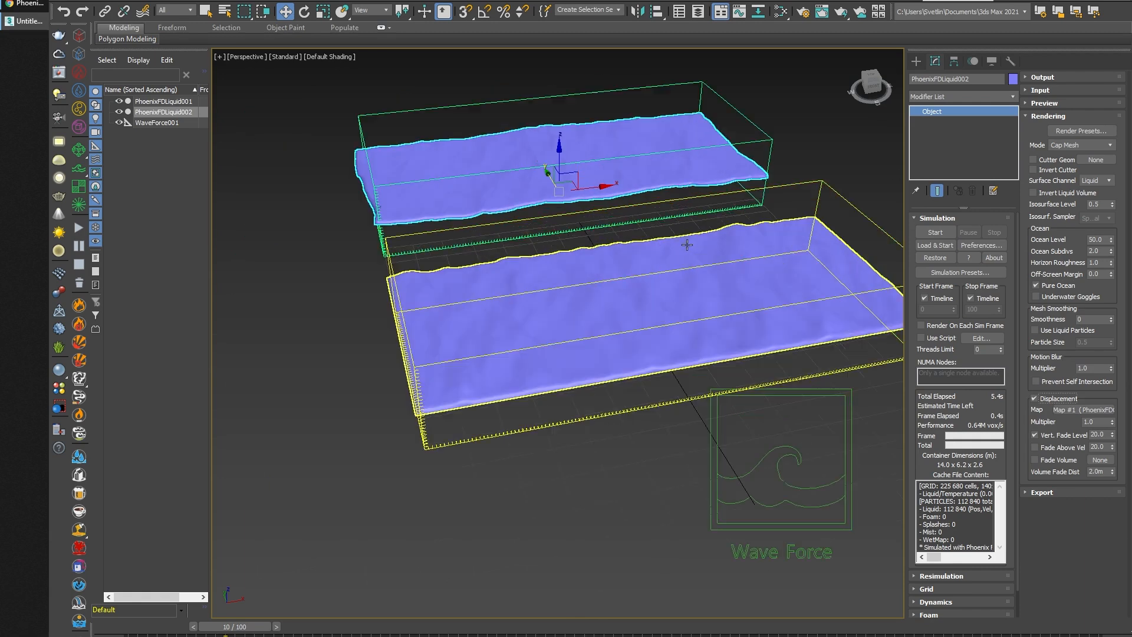
Clear the simulation cache save path in the copied liquid simulator's output settings.
{"action": "left_click", "coordinate": [1053, 80]}
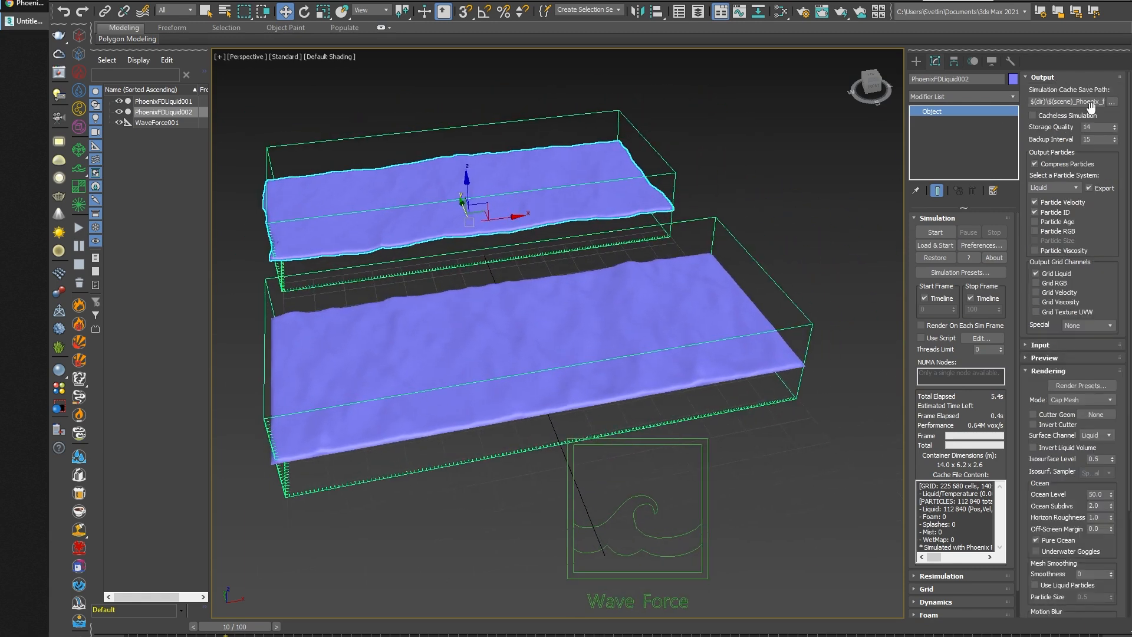
{"action": "double_click", "coordinate": [1085, 103]}
{"action": "key", "text": "BackSpace"}
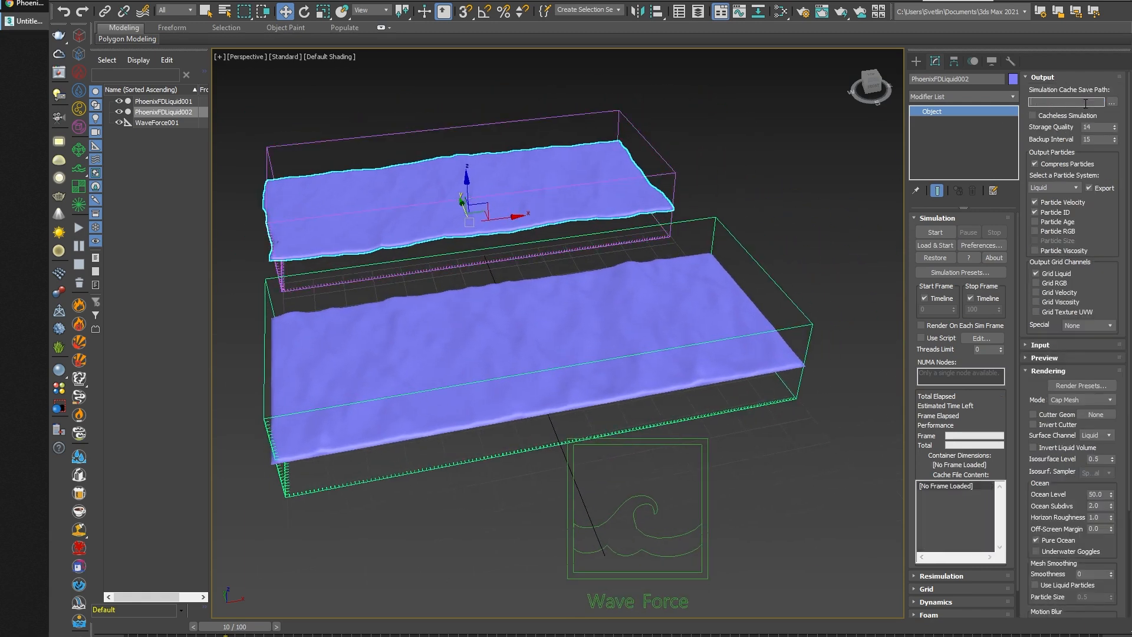
Clear the preview and render cache path in the copied liquid simulator's input settings.
{"action": "left_click", "coordinate": [1053, 76]}
{"action": "left_click", "coordinate": [1048, 90]}
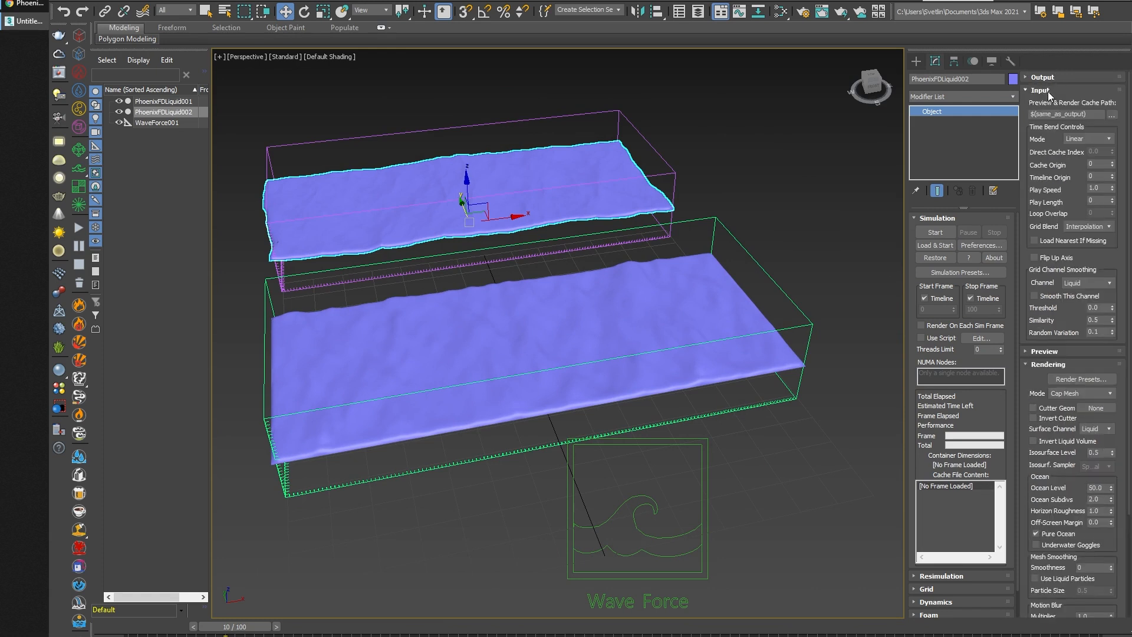
{"action": "double_click", "coordinate": [1102, 114]}
{"action": "key", "text": "BackSpace"}
{"action": "left_click", "coordinate": [1059, 91]}
Scrub the timeline between frames 6 and 10 to compare the surface motion of the original and copied liquid simulators.
{"action": "middle_click_drag", "start_coordinate": [759, 262], "coordinate": [802, 282], "text": "alt"}
{"action": "middle_click_drag", "start_coordinate": [720, 280], "coordinate": [778, 245], "text": "alt"}
{"action": "mouse_move", "coordinate": [237, 632]}
{"action": "left_mouse_down"}
{"action": "mouse_move", "coordinate": [142, 630]}
{"action": "mouse_move", "coordinate": [216, 631]}
{"action": "left_mouse_up"}
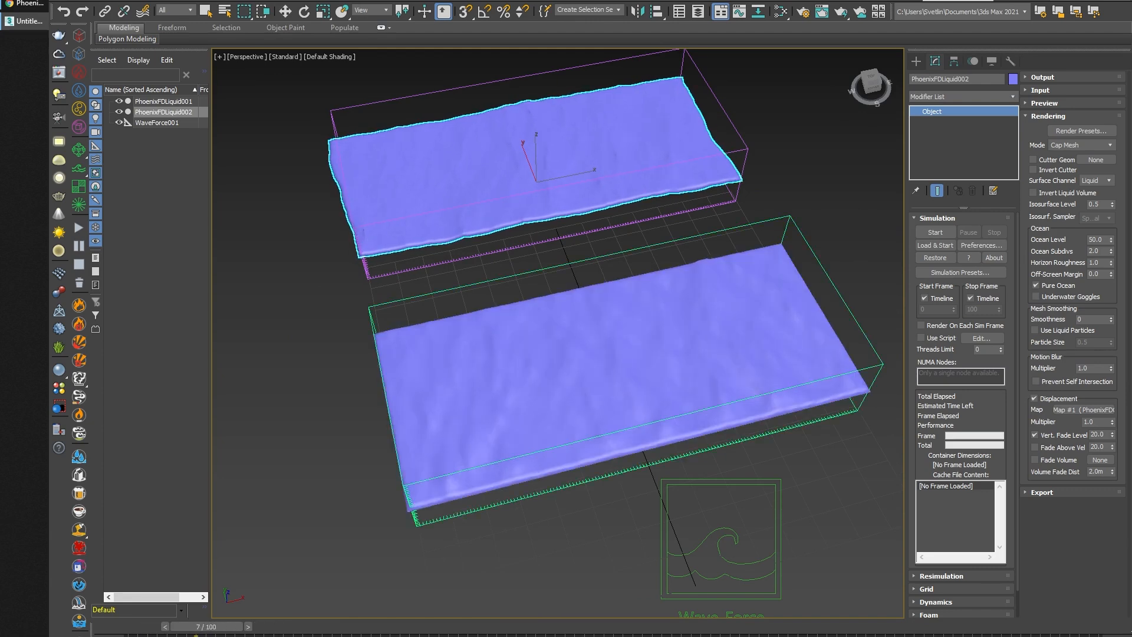
{"action": "key", "text": "w"}
{"action": "middle_click_drag", "start_coordinate": [686, 396], "coordinate": [667, 363], "text": "alt"}
{"action": "left_click_drag", "start_coordinate": [233, 631], "coordinate": [243, 631]}
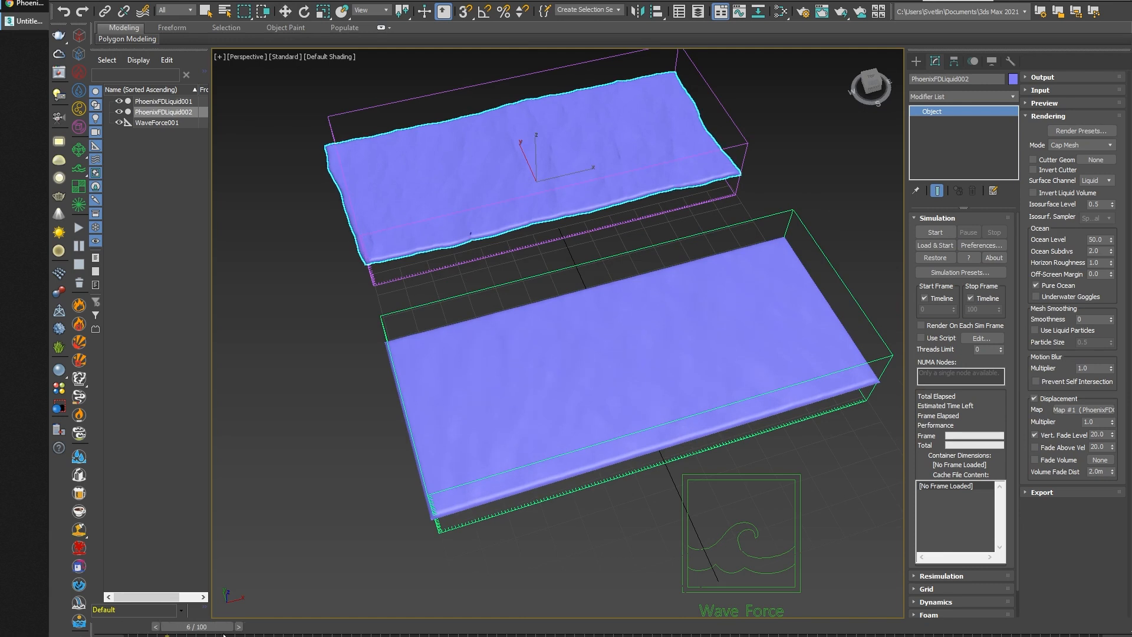
{"action": "key", "text": "q"}
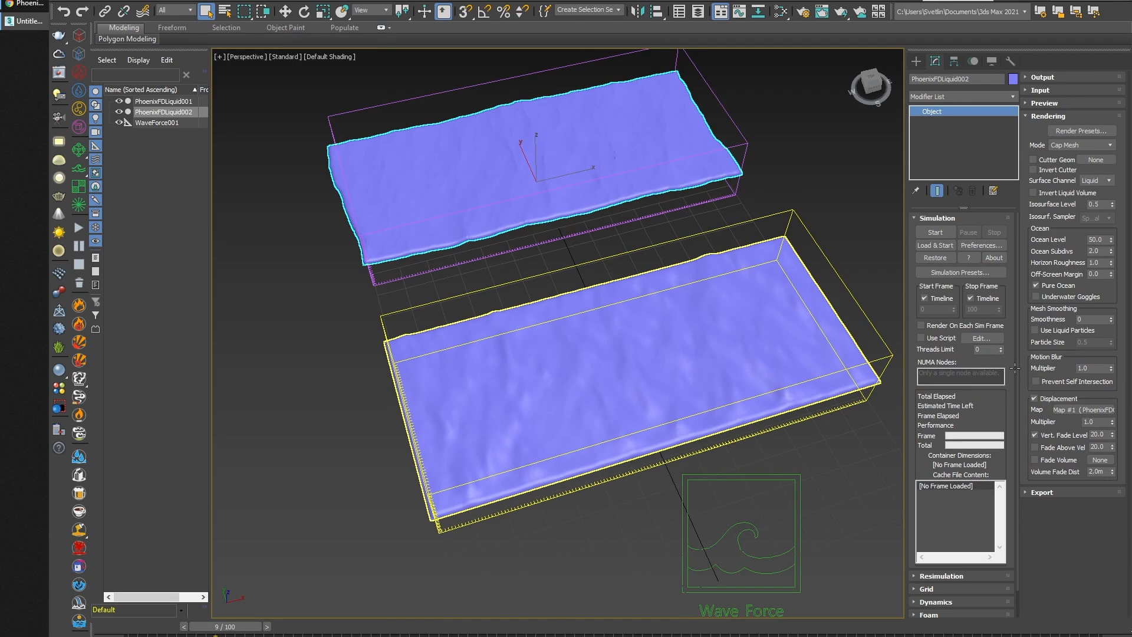
Enable Pure Ocean and displacement on the original liquid simulator and compare both displaced oceans from above.
{"action": "left_click", "coordinate": [1055, 399]}
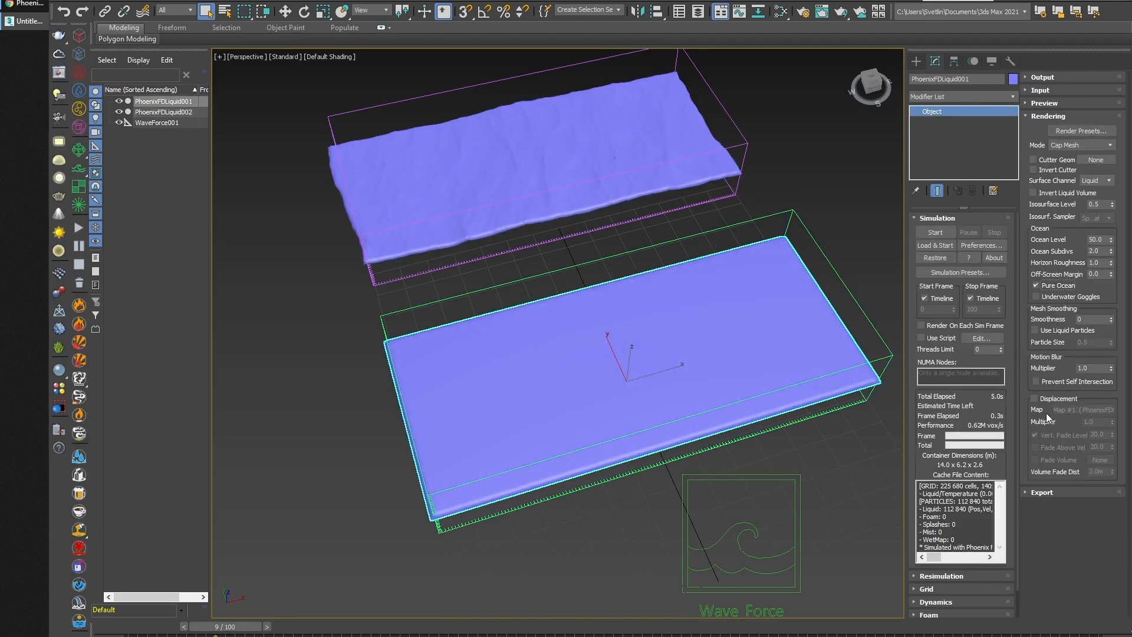
{"action": "left_click", "coordinate": [1034, 398]}
{"action": "middle_click_drag", "start_coordinate": [815, 438], "coordinate": [814, 473], "text": "alt"}
{"action": "middle_click_drag", "start_coordinate": [810, 380], "coordinate": [789, 458]}
{"action": "scroll", "coordinate": [743, 437], "scroll_direction": "down", "scroll_amount": 2}
{"action": "scroll", "coordinate": [717, 435], "scroll_direction": "up", "scroll_amount": 2}
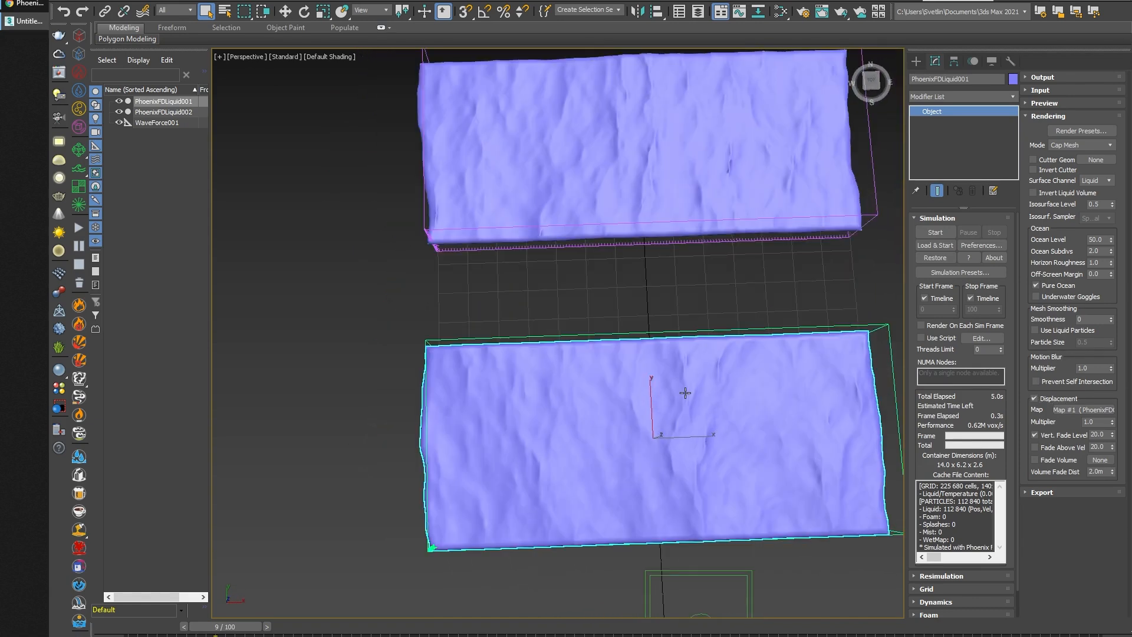
{"action": "middle_click_drag", "start_coordinate": [744, 276], "coordinate": [678, 305]}
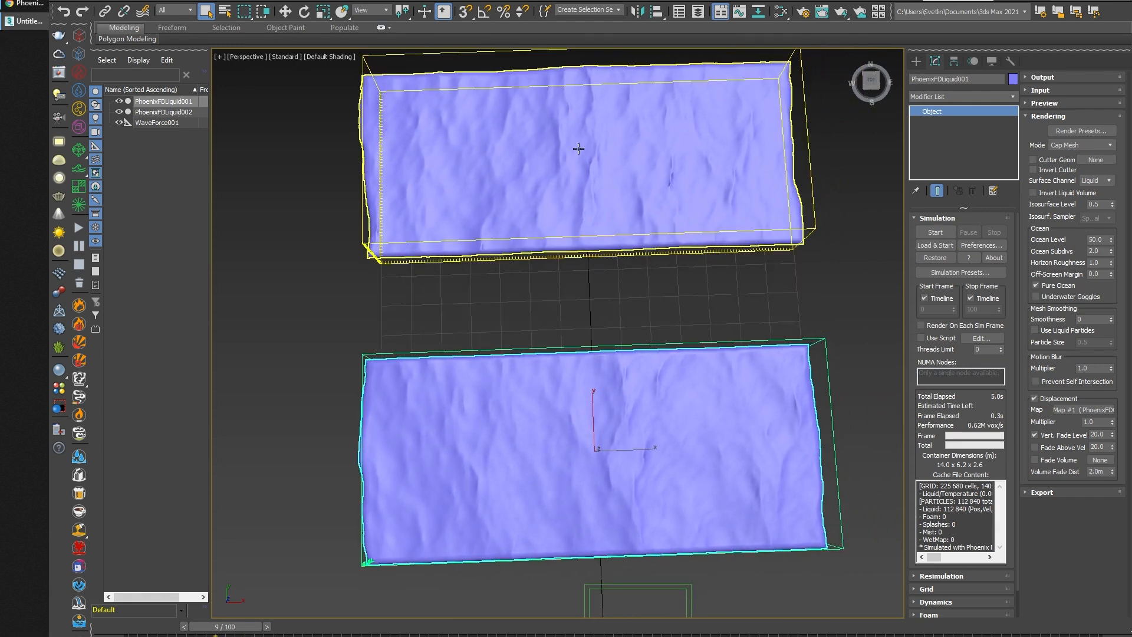
{"action": "middle_click_drag", "start_coordinate": [728, 325], "coordinate": [774, 341]}
Assign the original's PhoenixFDOceanTex map from the Slate Material Editor to the copied simulator's displacement so both simulators share one map.
{"action": "left_click", "coordinate": [775, 14]}
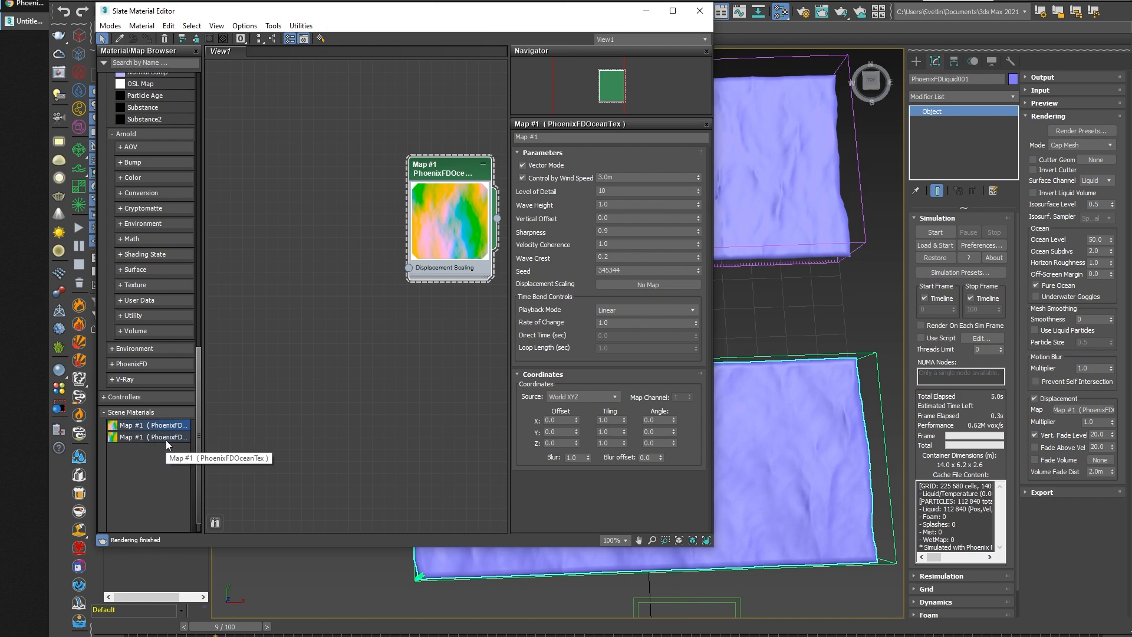
{"action": "left_click_drag", "start_coordinate": [588, 18], "coordinate": [323, 42]}
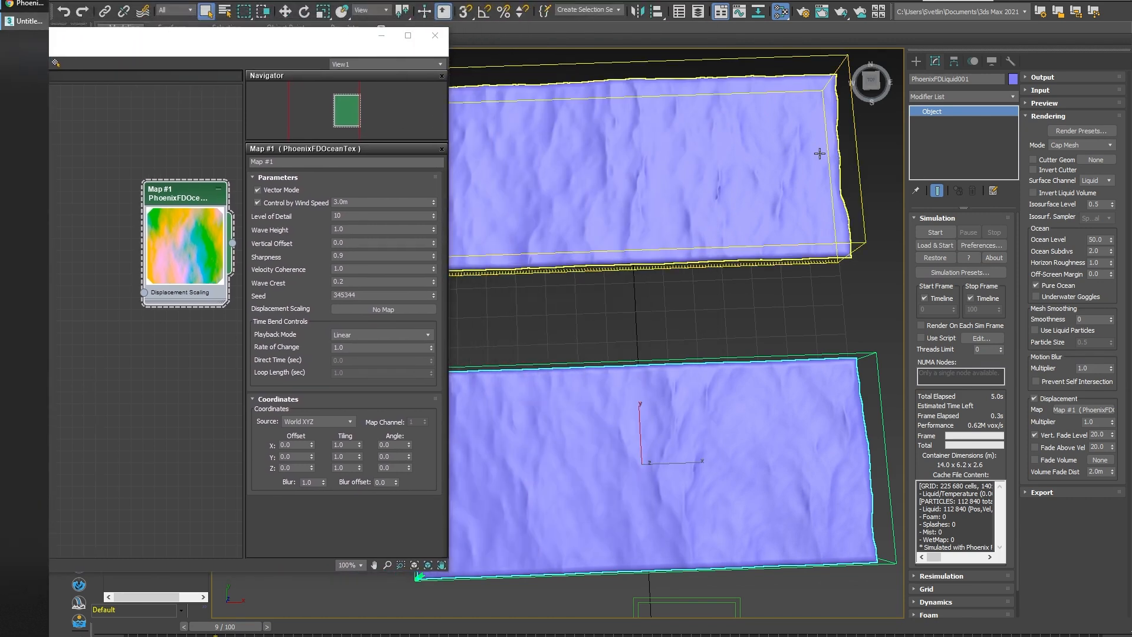
{"action": "left_click", "coordinate": [752, 192]}
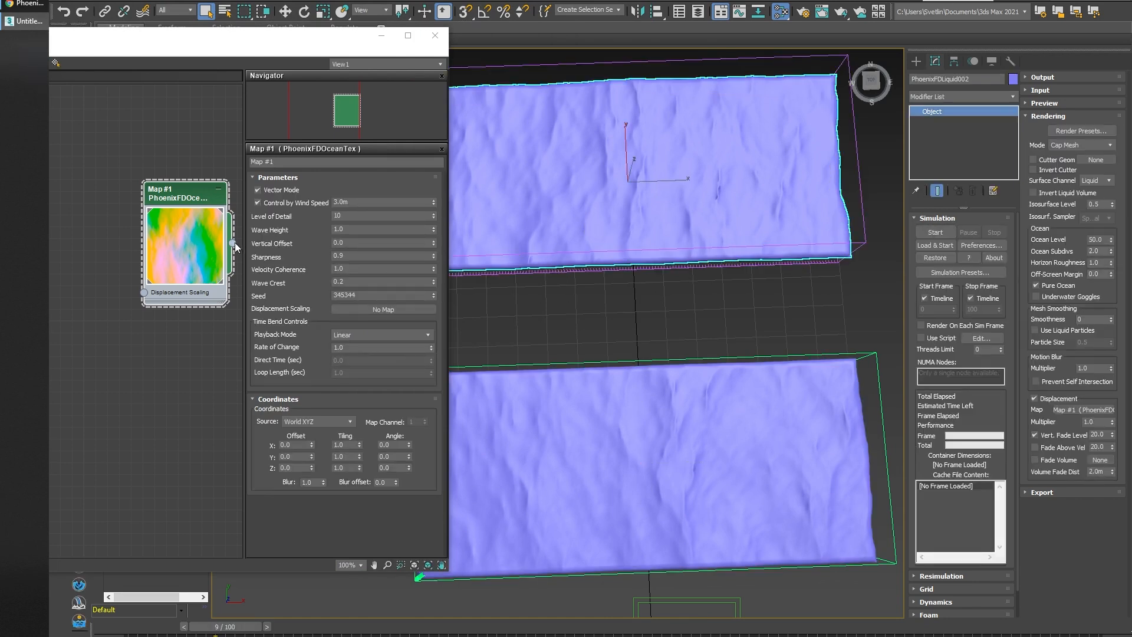
{"action": "left_click_drag", "start_coordinate": [233, 246], "coordinate": [1087, 413]}
{"action": "left_click", "coordinate": [565, 367]}
{"action": "left_click_drag", "start_coordinate": [298, 34], "coordinate": [560, 42]}
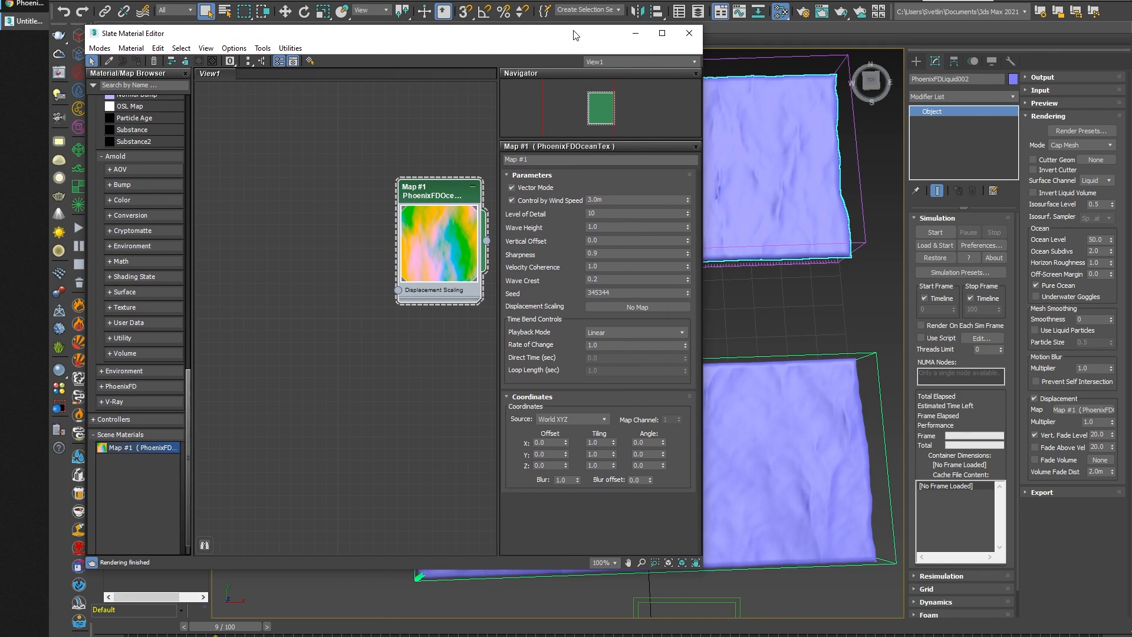
{"action": "left_click", "coordinate": [689, 34]}
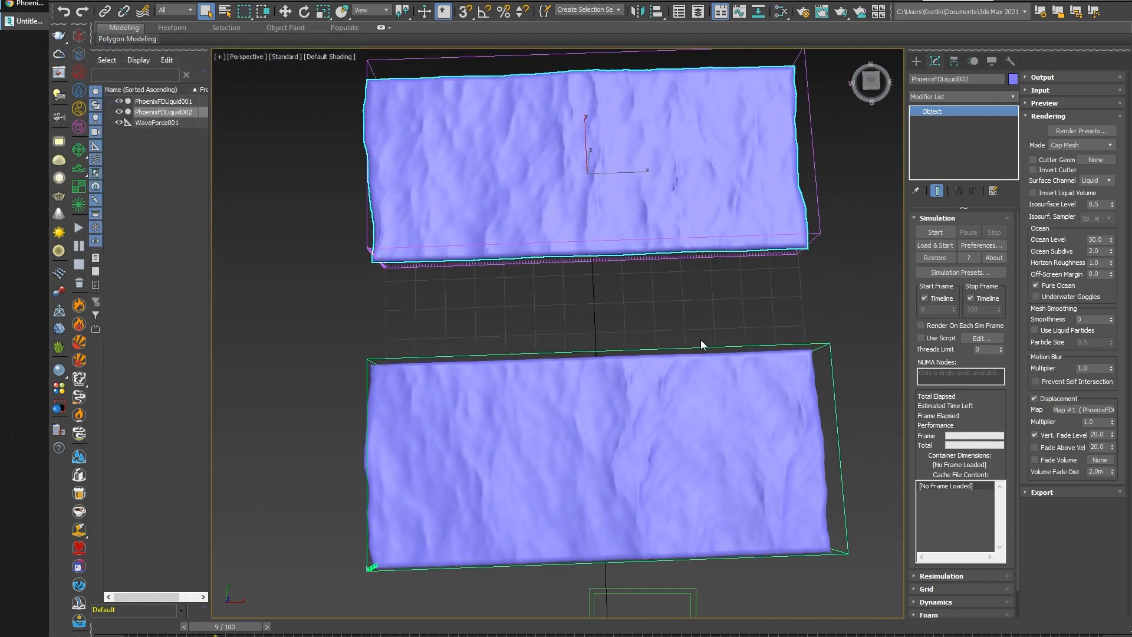
Advance the animation to frame 52 and view both oceans alongside the PhoenixFDOceanTex map's parameters.
{"action": "left_click_drag", "start_coordinate": [248, 627], "coordinate": [632, 626]}
{"action": "key", "text": "q"}
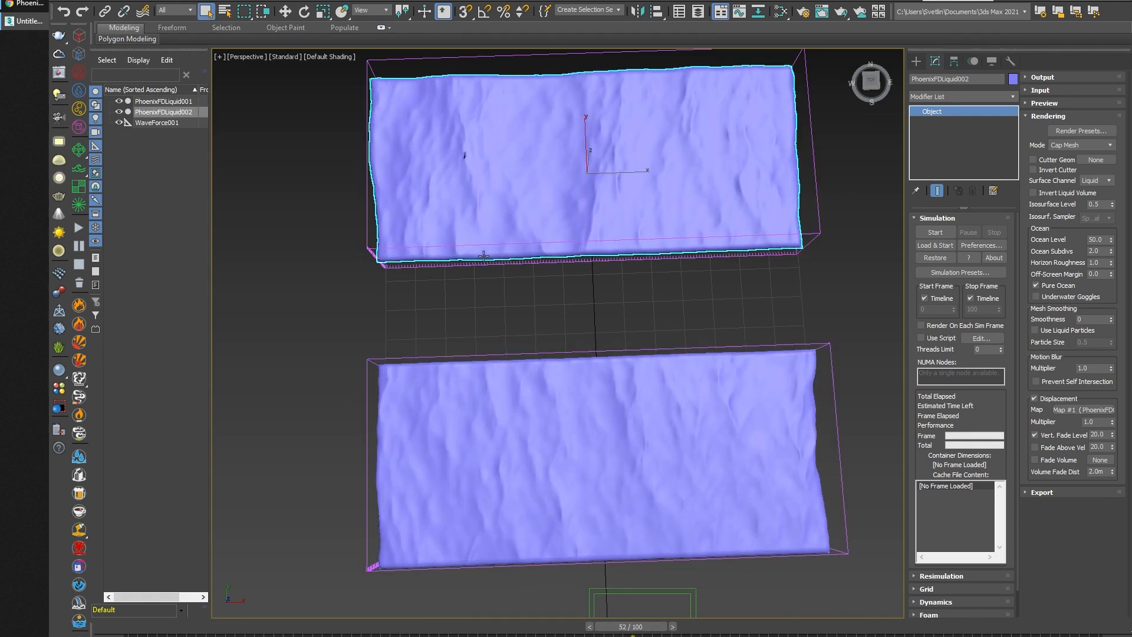
{"action": "left_click", "coordinate": [780, 11]}
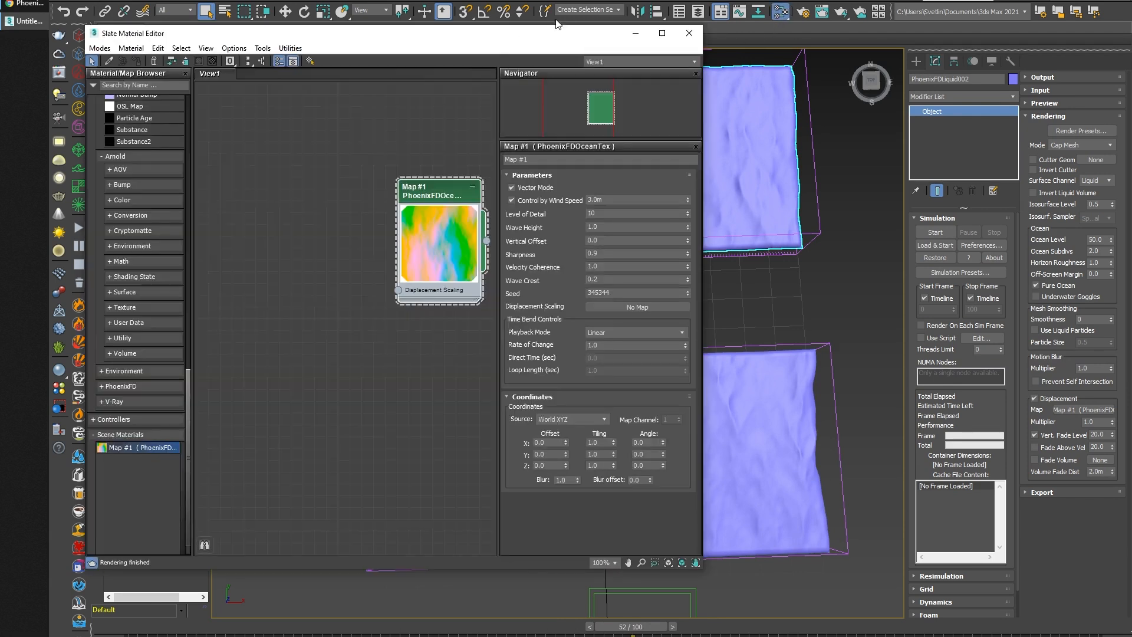
{"action": "left_click_drag", "start_coordinate": [512, 37], "coordinate": [285, 57]}
{"action": "left_click_drag", "start_coordinate": [198, 53], "coordinate": [195, 53]}
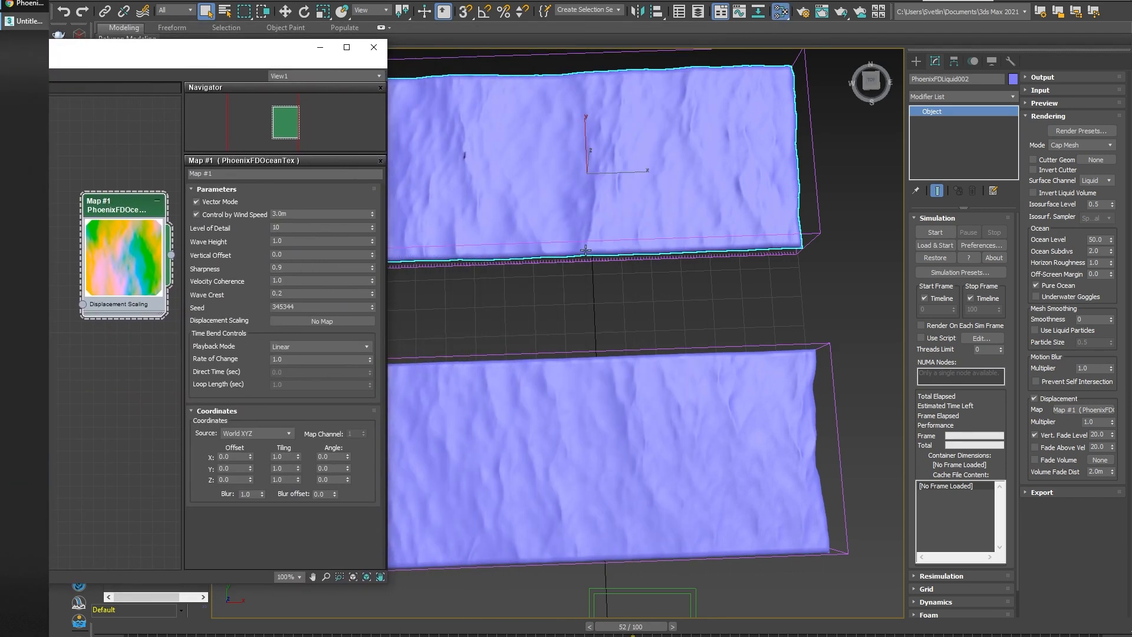
{"action": "scroll", "coordinate": [574, 260], "scroll_direction": "down", "scroll_amount": 3}
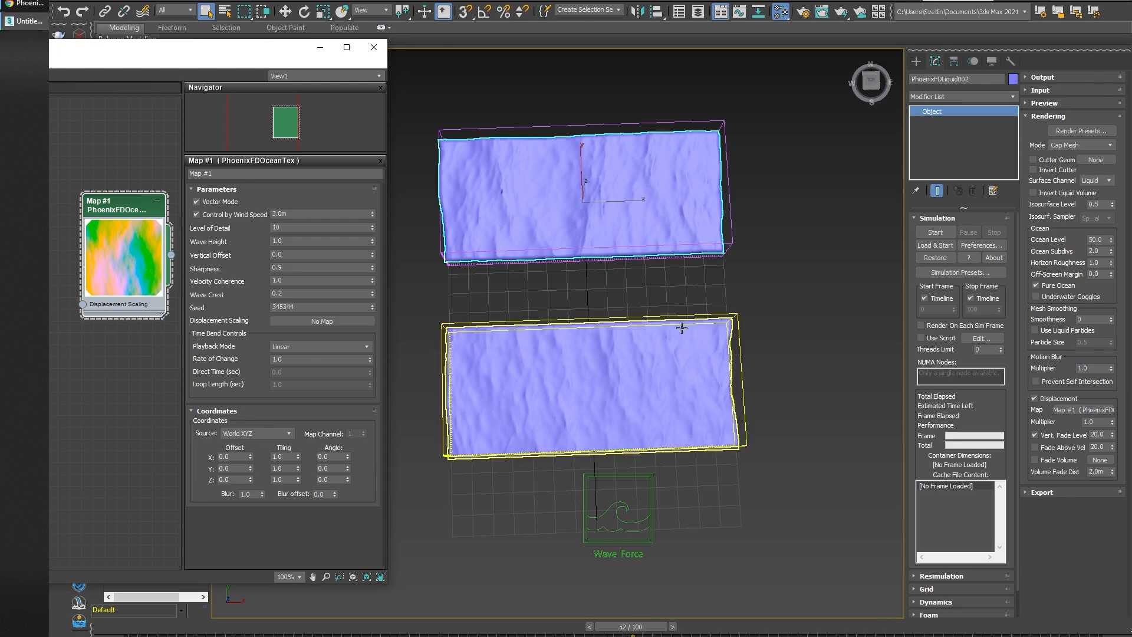
{"action": "middle_click_drag", "start_coordinate": [666, 365], "coordinate": [666, 360], "text": "alt"}
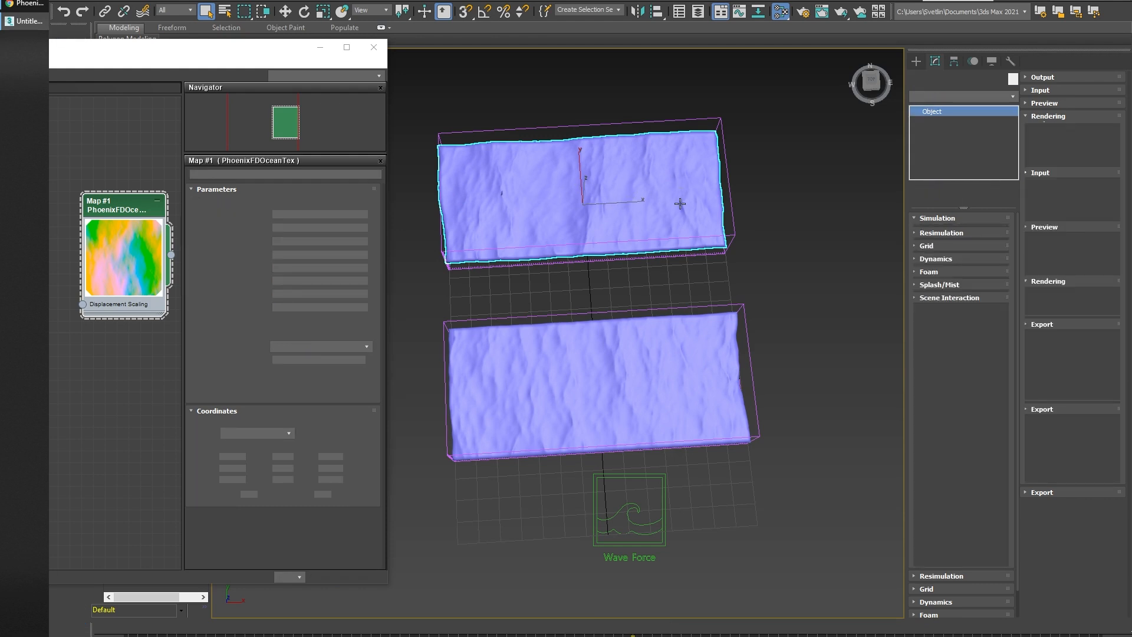
Move the copied simulator sideways and toward the original, checking the displacement pattern at frames 13 and 41.
{"action": "key", "text": "w"}
{"action": "left_click_drag", "start_coordinate": [627, 207], "coordinate": [759, 200]}
{"action": "key", "text": "q"}
{"action": "left_click_drag", "start_coordinate": [630, 626], "coordinate": [371, 632]}
{"action": "key", "text": "w"}
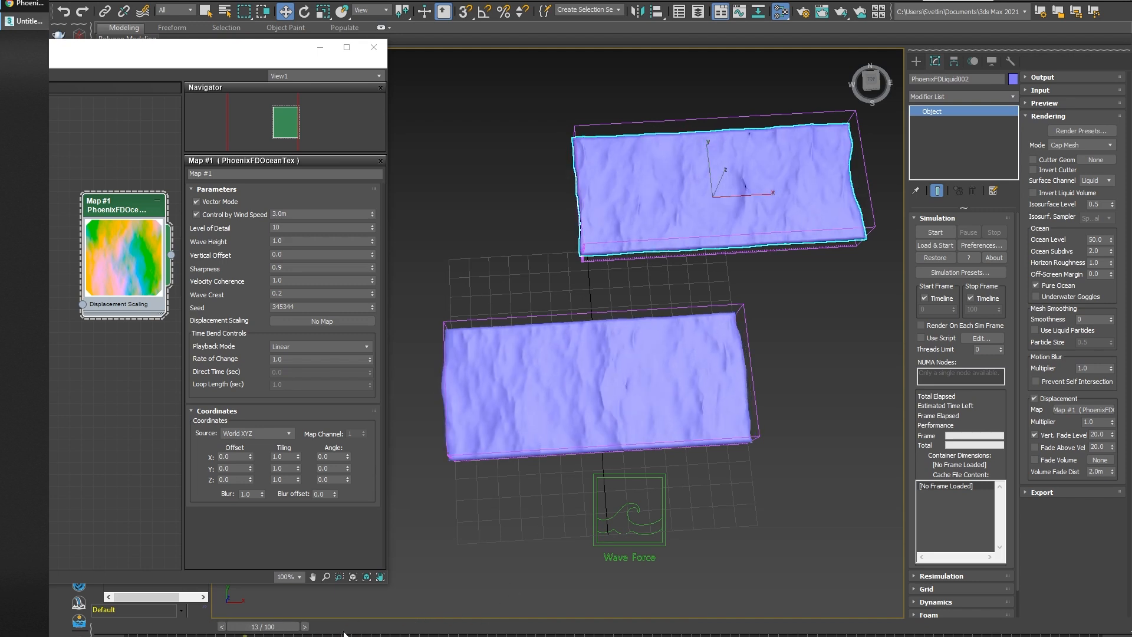
{"action": "left_click_drag", "start_coordinate": [711, 160], "coordinate": [713, 227]}
{"action": "left_click_drag", "start_coordinate": [373, 627], "coordinate": [553, 627]}
{"action": "mouse_move", "coordinate": [702, 475]}
{"action": "middle_mouse_down", "text": "alt"}
{"action": "mouse_move", "coordinate": [730, 475]}
{"action": "mouse_move", "coordinate": [718, 461]}
{"action": "middle_mouse_up", "text": "alt"}
{"action": "mouse_move", "coordinate": [533, 628]}
{"action": "left_mouse_down"}
{"action": "mouse_move", "coordinate": [292, 628]}
{"action": "mouse_move", "coordinate": [936, 628]}
{"action": "mouse_move", "coordinate": [348, 628]}
{"action": "mouse_move", "coordinate": [528, 629]}
{"action": "left_mouse_up"}
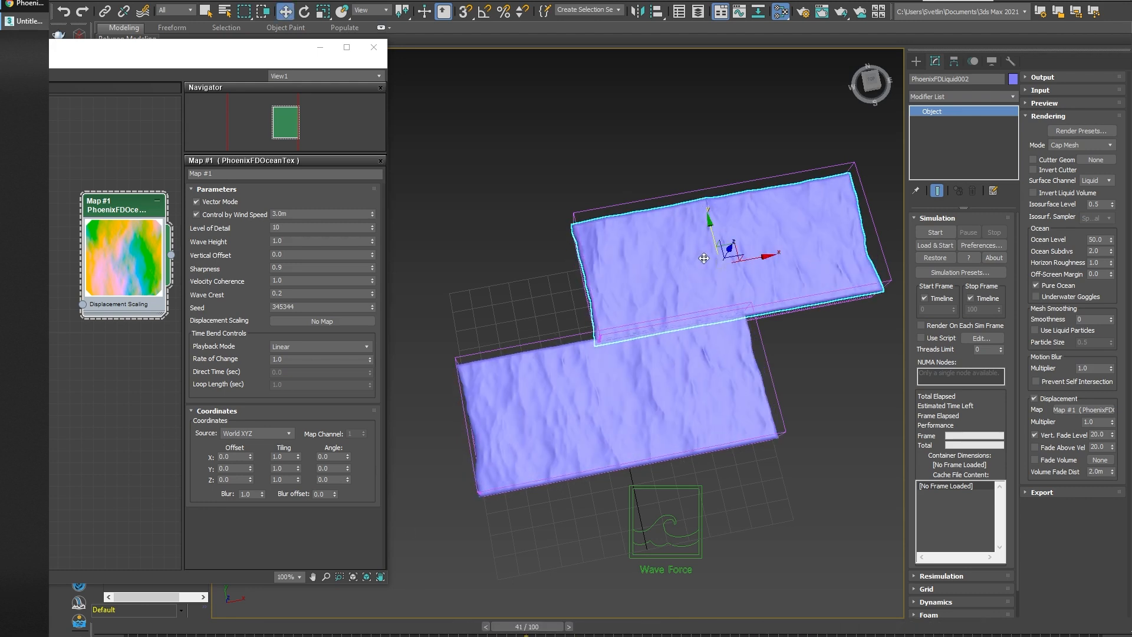
Move the copied simulator back to its place behind the original, with the animation at frame 55.
{"action": "left_click_drag", "start_coordinate": [763, 259], "coordinate": [632, 320]}
{"action": "left_click_drag", "start_coordinate": [529, 629], "coordinate": [661, 626]}
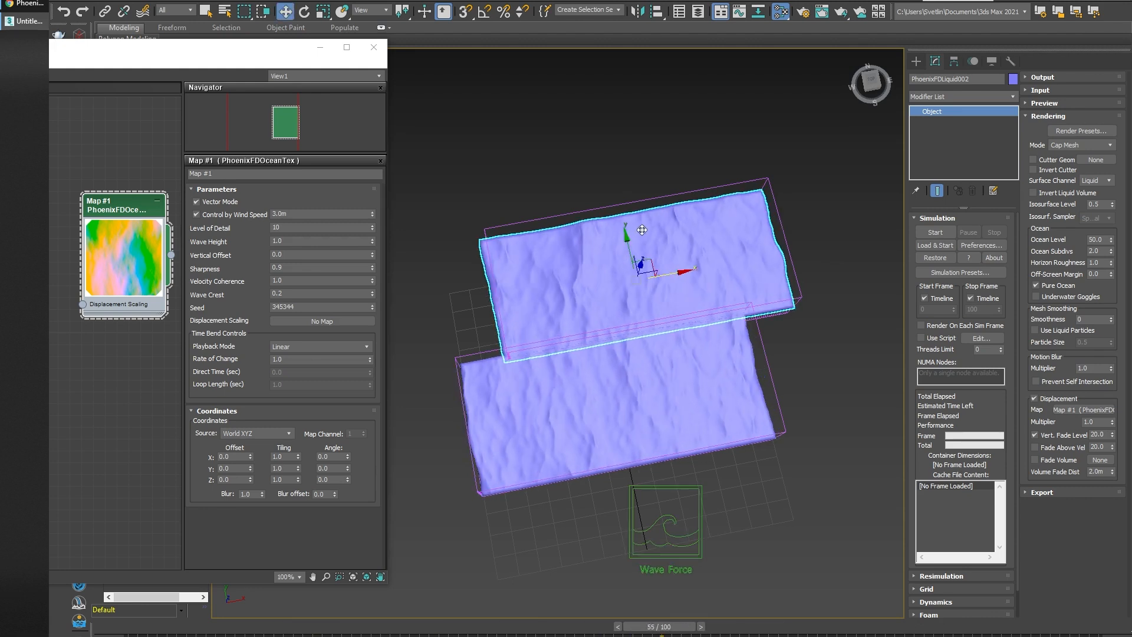
{"action": "left_click_drag", "start_coordinate": [625, 241], "coordinate": [648, 204]}
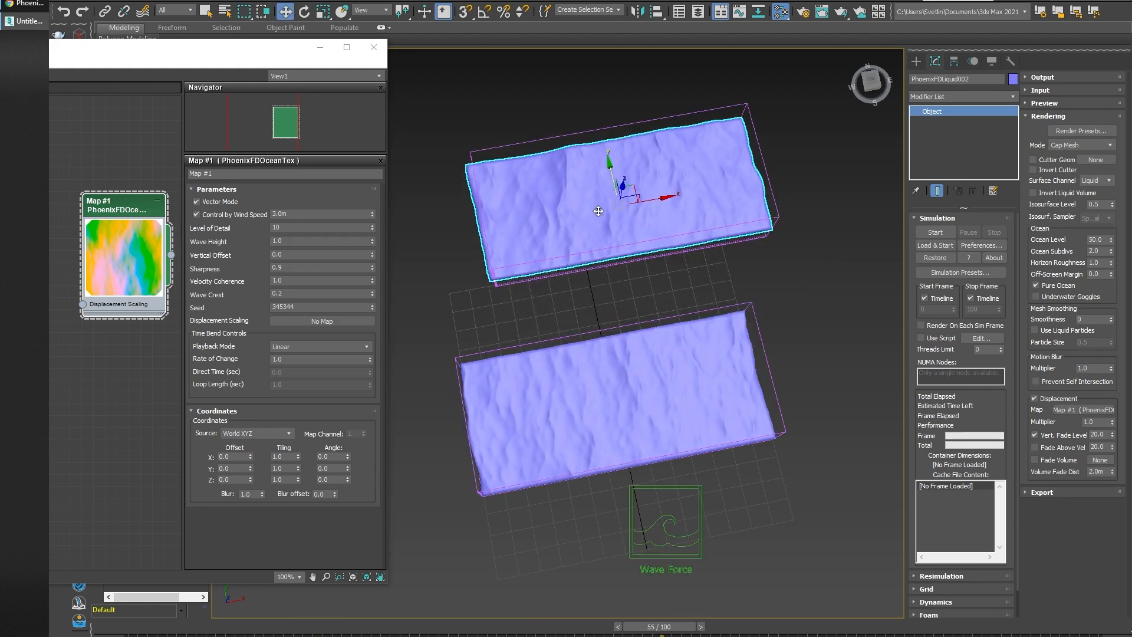
{"action": "left_click_drag", "start_coordinate": [613, 181], "coordinate": [611, 199]}
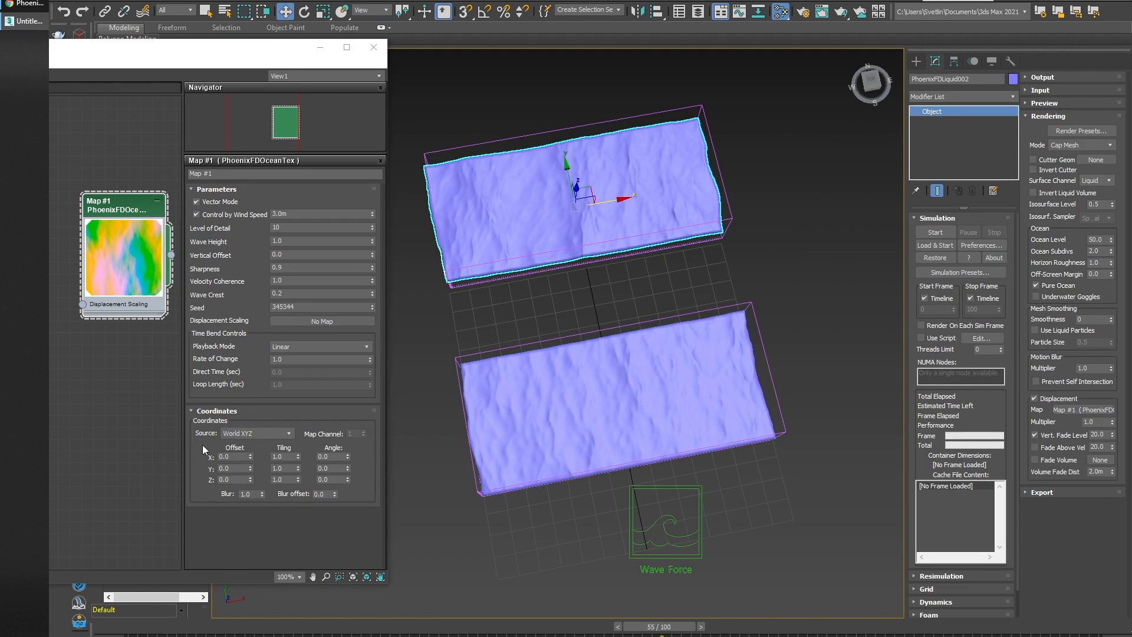
Set the ocean map's coordinate source to Object XYZ and check both surfaces at frame 19.
{"action": "left_click", "coordinate": [243, 433]}
{"action": "left_click", "coordinate": [237, 444]}
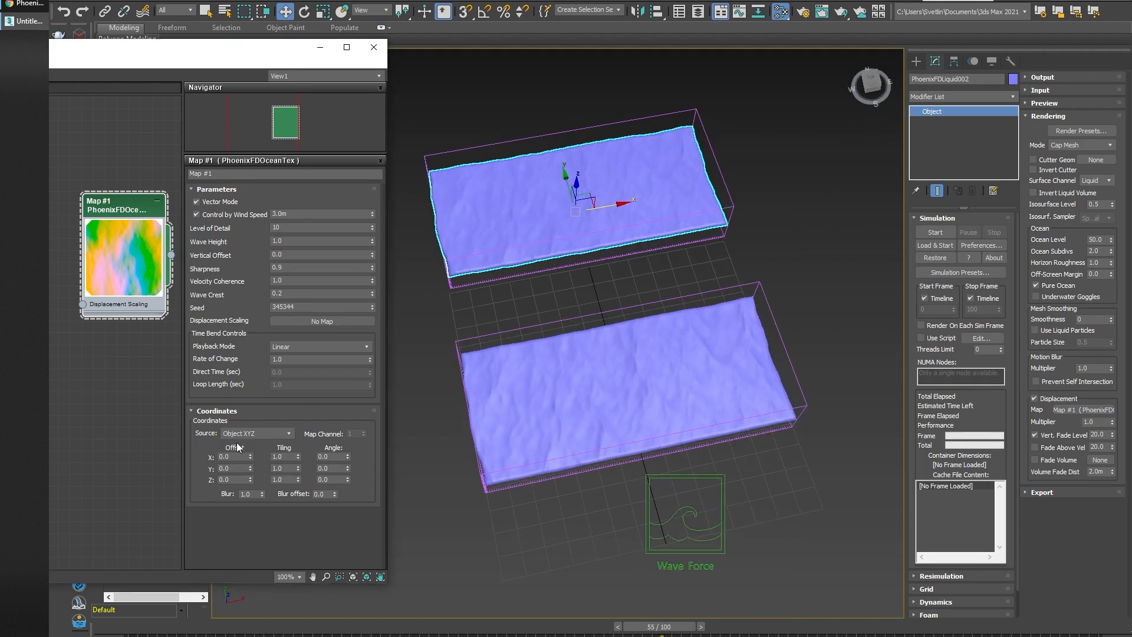
{"action": "left_click_drag", "start_coordinate": [663, 631], "coordinate": [323, 631]}
{"action": "middle_click_drag", "start_coordinate": [672, 441], "coordinate": [658, 461], "text": "alt"}
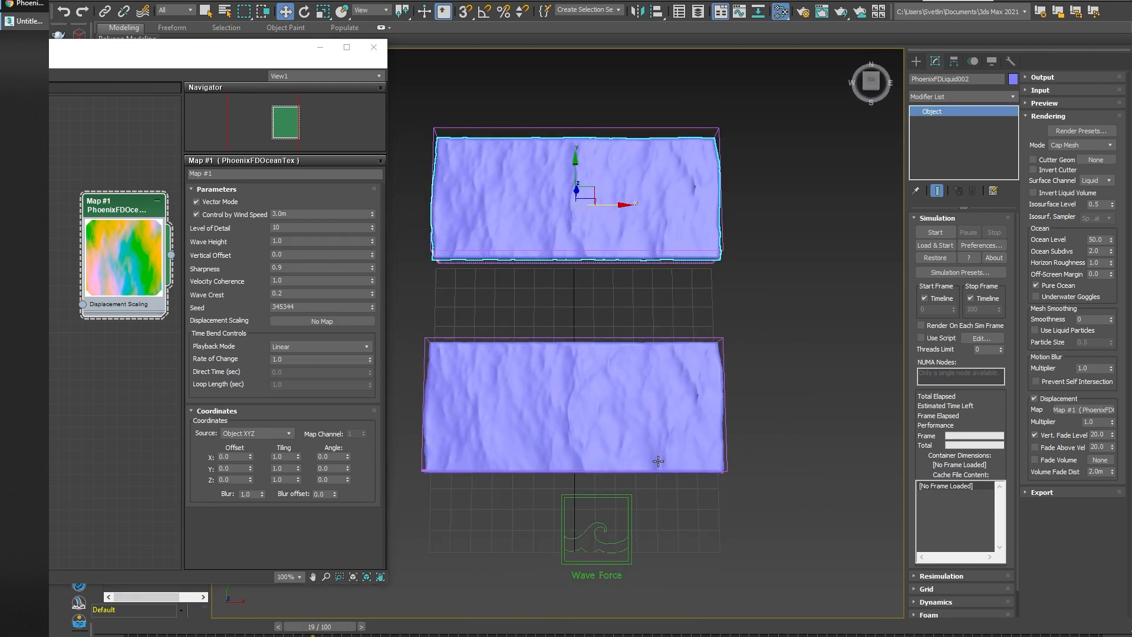
Scrub the animation from frame 19 to 50 to compare the two oceans' patterns, and close the material editor.
{"action": "key", "text": "q"}
{"action": "middle_click_drag", "start_coordinate": [600, 520], "coordinate": [566, 447], "text": "alt"}
{"action": "left_click_drag", "start_coordinate": [322, 630], "coordinate": [596, 630]}
{"action": "middle_click_drag", "start_coordinate": [618, 587], "coordinate": [614, 564], "text": "alt"}
{"action": "mouse_move", "coordinate": [617, 628]}
{"action": "left_mouse_down"}
{"action": "mouse_move", "coordinate": [432, 630]}
{"action": "mouse_move", "coordinate": [635, 631]}
{"action": "left_mouse_up"}
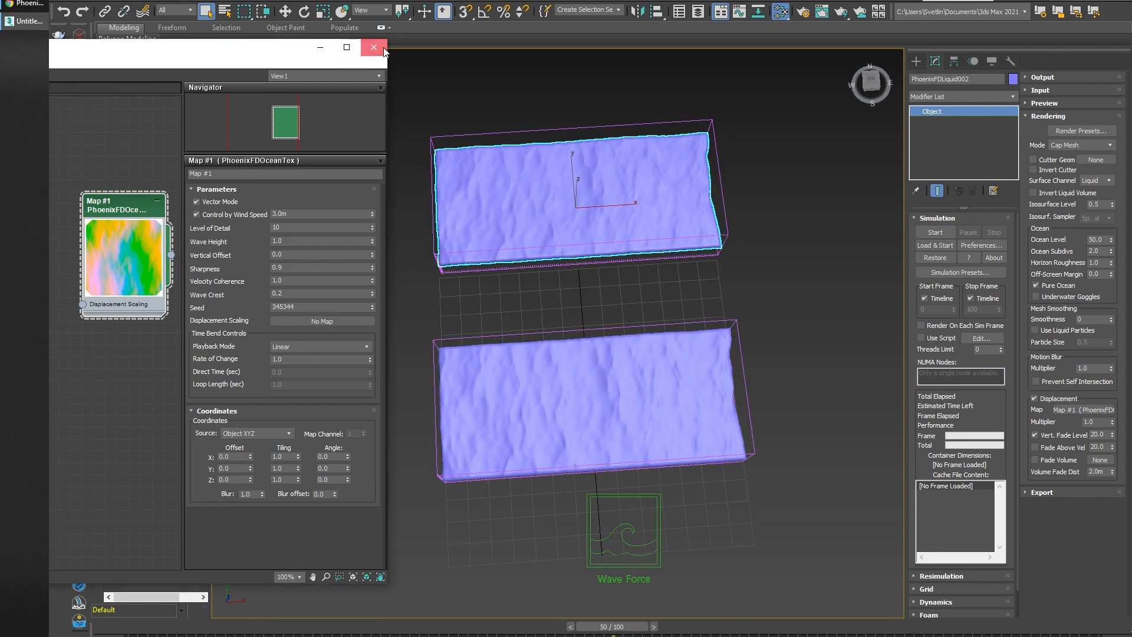
{"action": "left_click", "coordinate": [373, 47]}
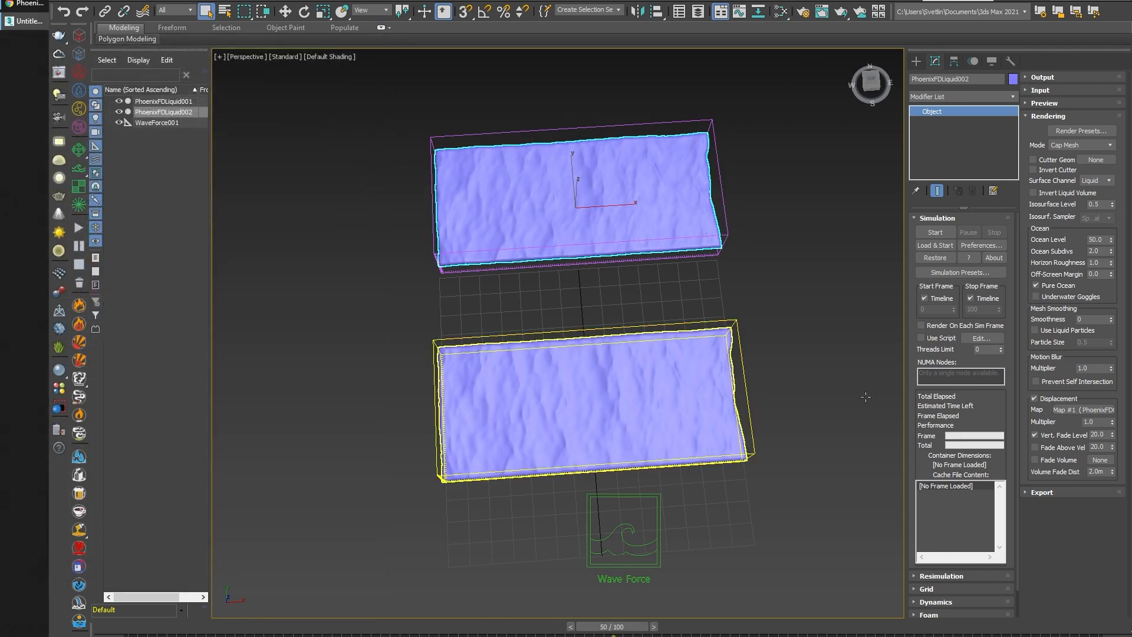
Turn off Pure Ocean and displacement on the original liquid simulator, start its simulation, and inspect the forming waves.
{"action": "left_click", "coordinate": [731, 407]}
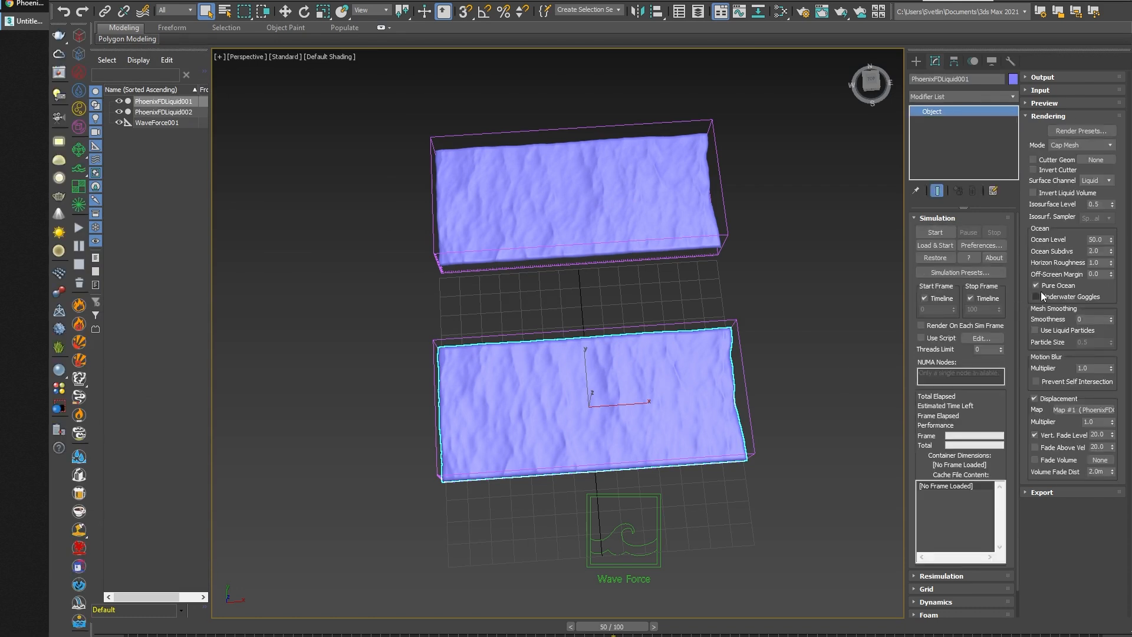
{"action": "left_click", "coordinate": [1035, 286]}
{"action": "left_click", "coordinate": [1042, 399]}
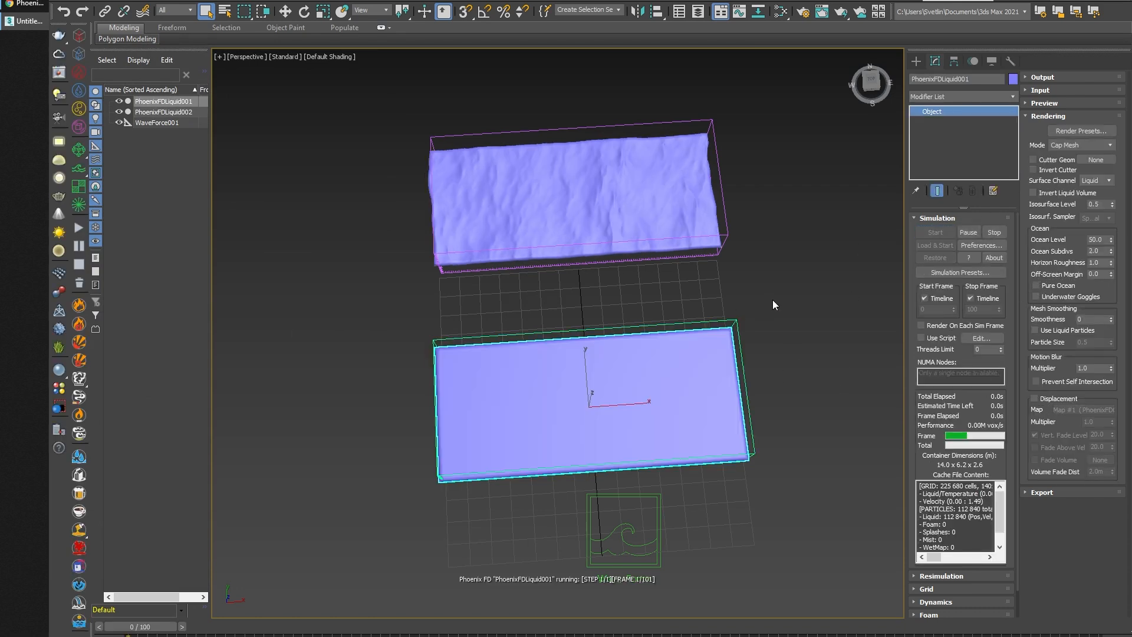
{"action": "middle_click_drag", "start_coordinate": [748, 323], "coordinate": [713, 347], "text": "alt"}
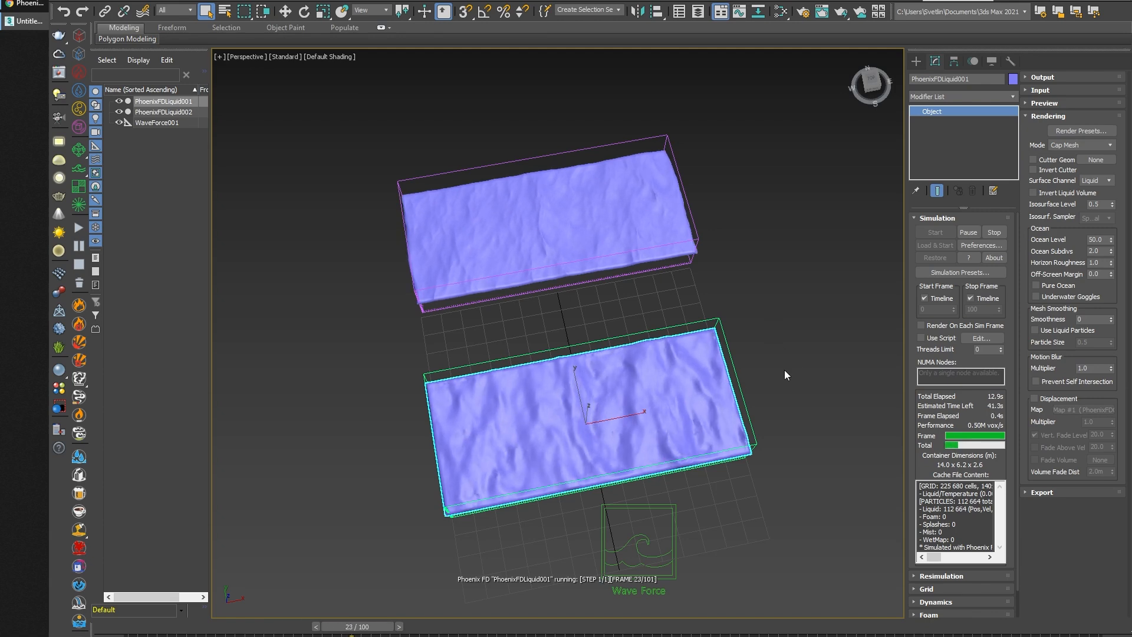
{"action": "middle_click_drag", "start_coordinate": [784, 398], "coordinate": [770, 450], "text": "alt"}
{"action": "middle_click_drag", "start_coordinate": [763, 394], "coordinate": [794, 386], "text": "alt"}
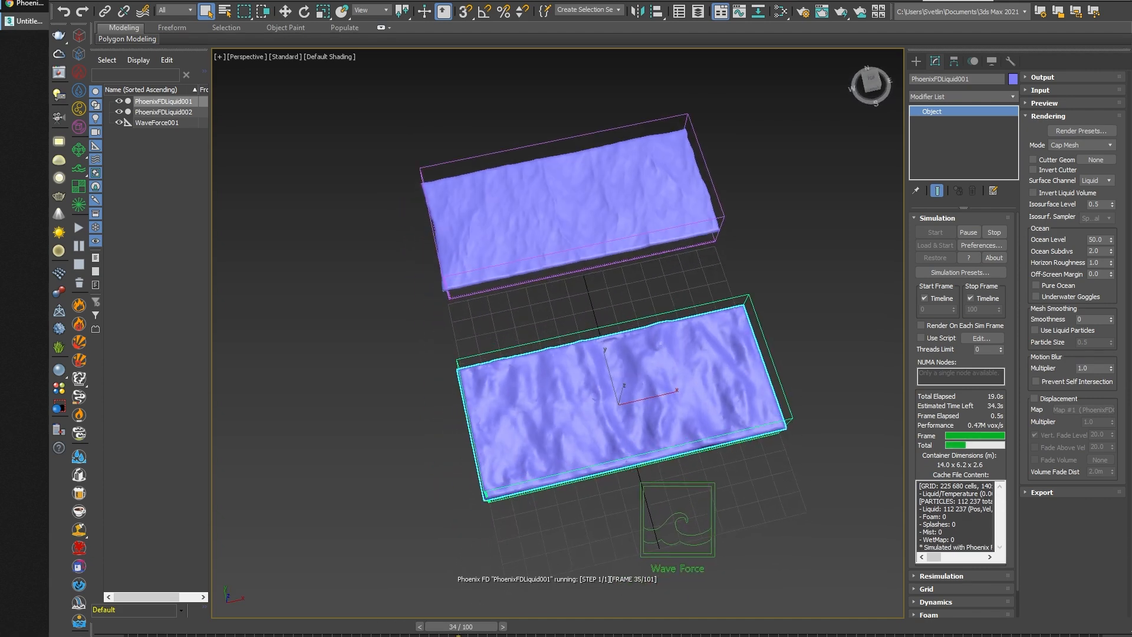
Raise the ocean map's Wave Crest to 1.0 while the simulation runs, and stop the simulation at frame 86.
{"action": "left_click", "coordinate": [785, 12]}
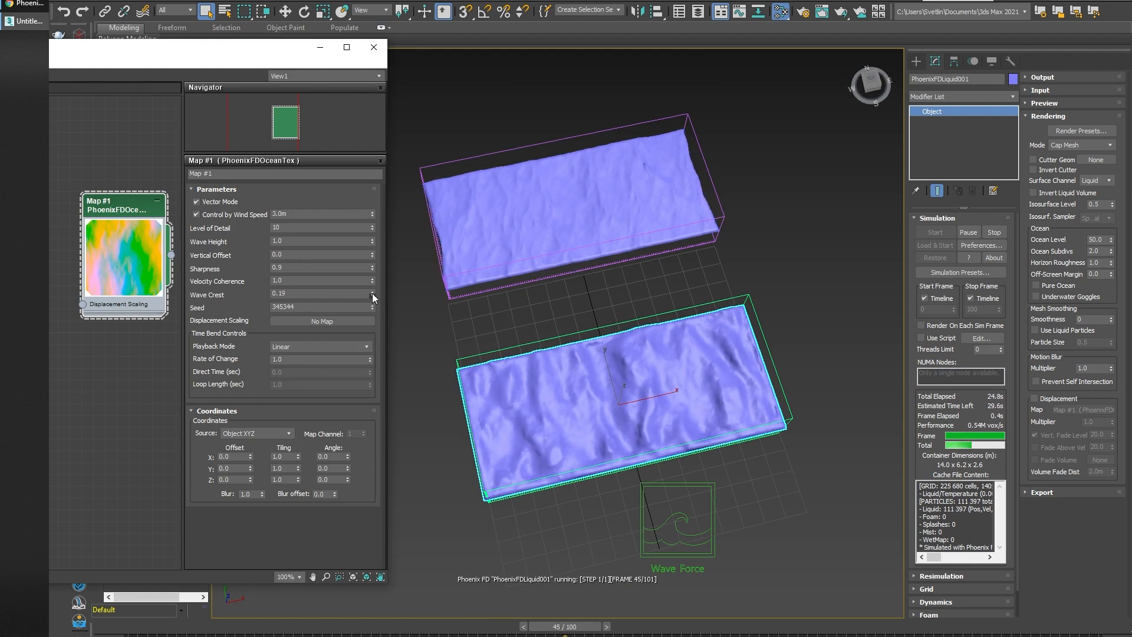
{"action": "mouse_move", "coordinate": [373, 293]}
{"action": "left_mouse_down"}
{"action": "mouse_move", "coordinate": [370, 256]}
{"action": "mouse_move", "coordinate": [371, 275]}
{"action": "left_mouse_up"}
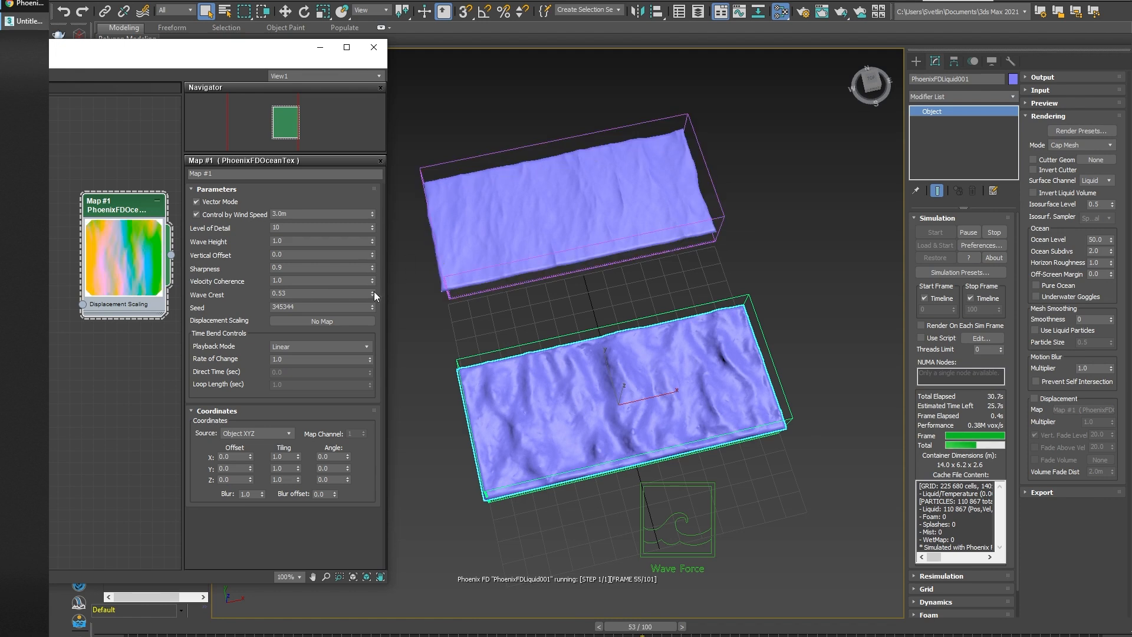
{"action": "left_click_drag", "start_coordinate": [372, 294], "coordinate": [377, 258]}
{"action": "left_click", "coordinate": [295, 293]}
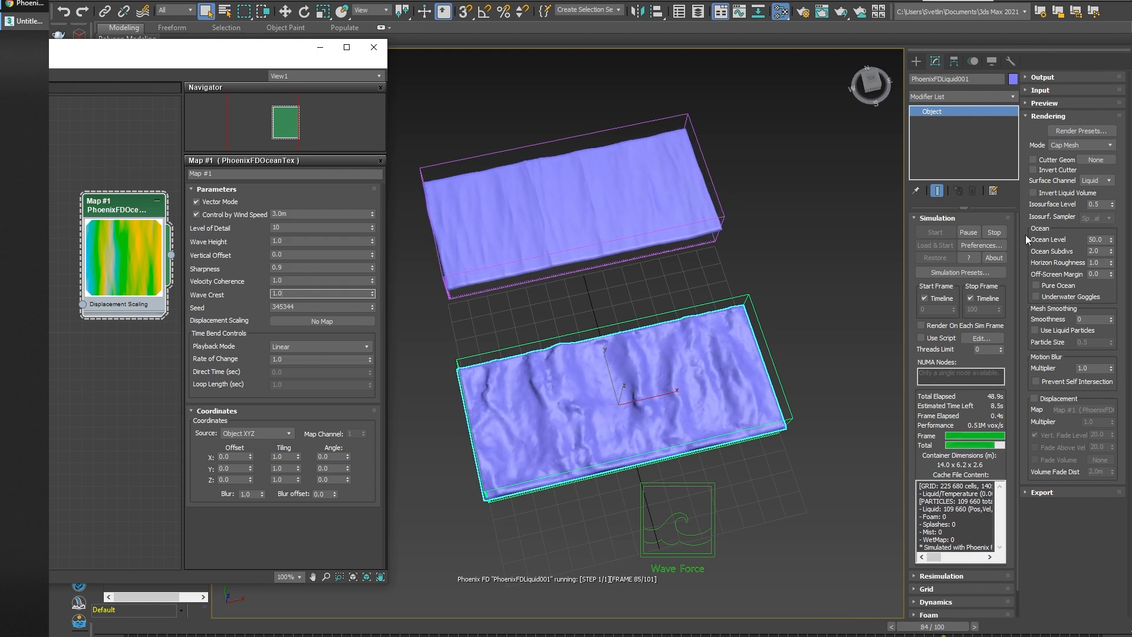
{"action": "left_click", "coordinate": [997, 232]}
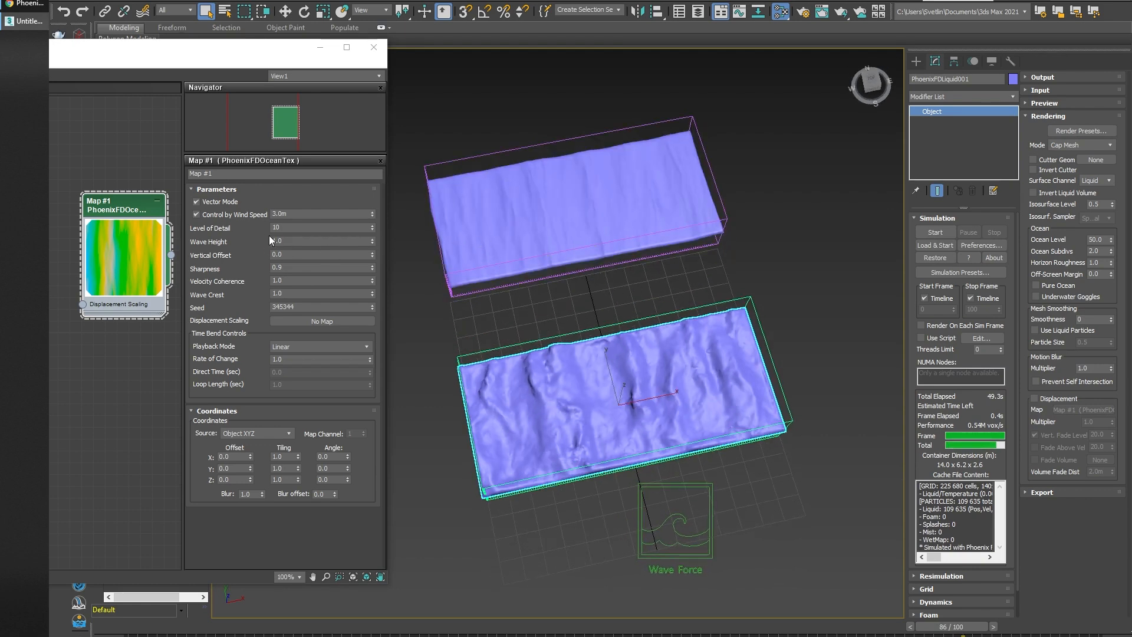
{"action": "middle_click_drag", "start_coordinate": [547, 277], "coordinate": [621, 257], "text": "alt"}
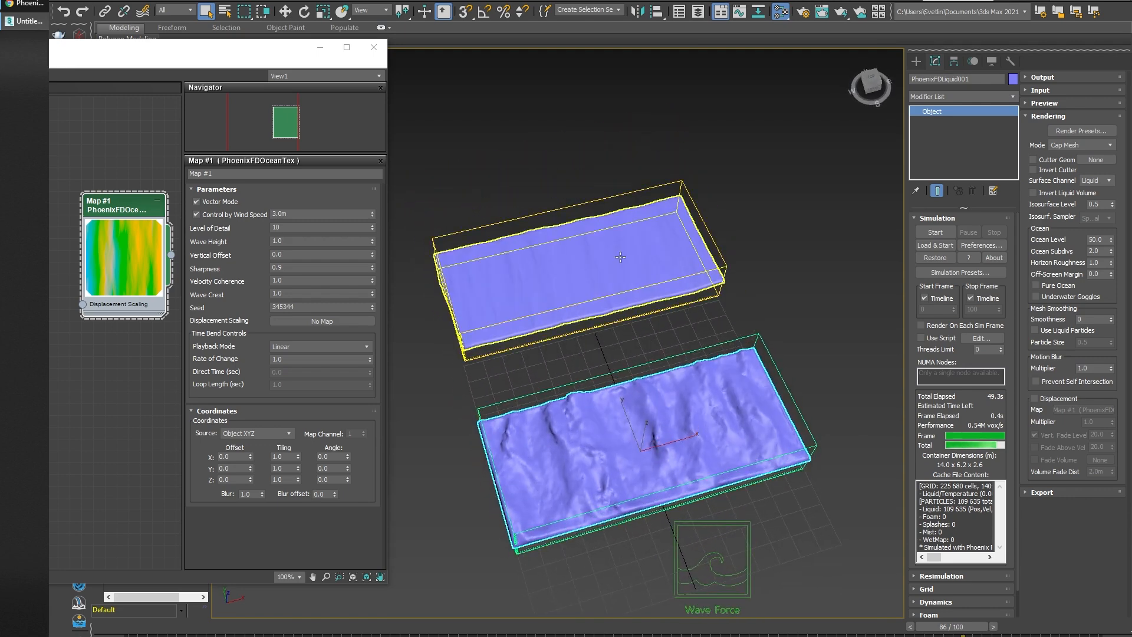
Set the ocean map's Wave Height to 5.0 and check how it changes the displaced copy.
{"action": "middle_click_drag", "start_coordinate": [619, 374], "coordinate": [638, 372], "text": "alt"}
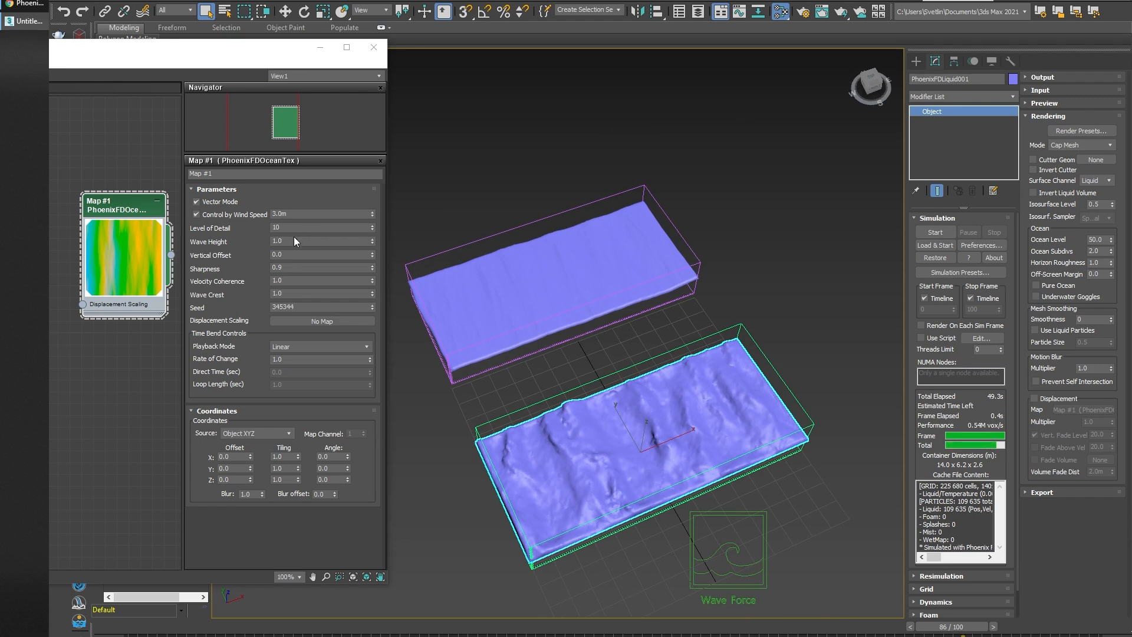
{"action": "double_click", "coordinate": [292, 240]}
{"action": "type", "text": "5"}
{"action": "key", "text": "Return"}
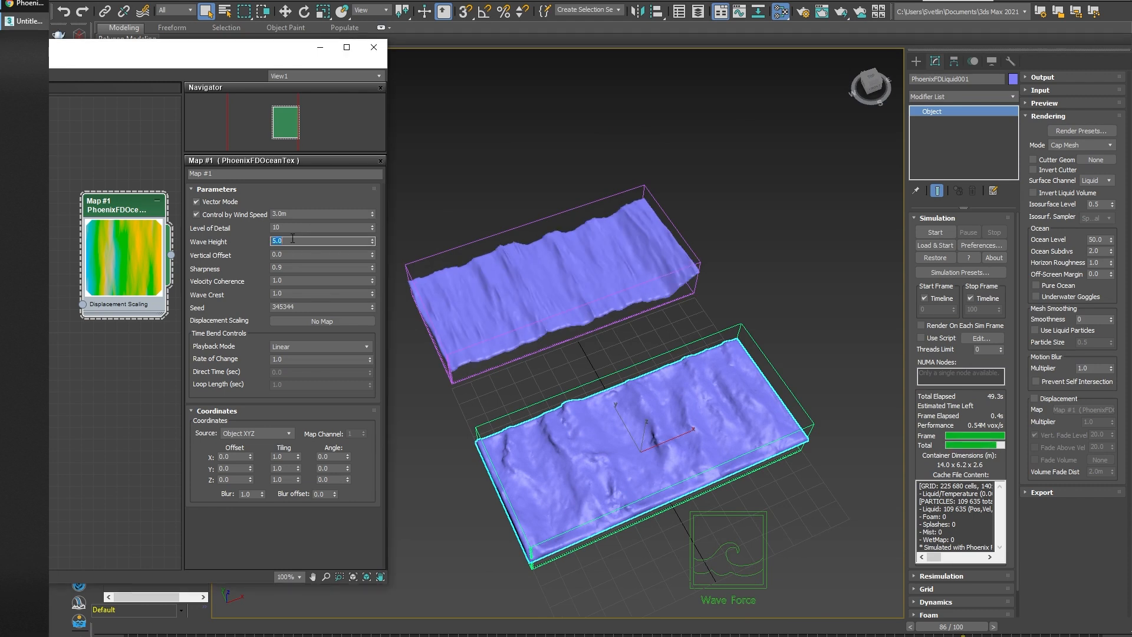
{"action": "middle_click_drag", "start_coordinate": [589, 359], "coordinate": [591, 364], "text": "alt"}
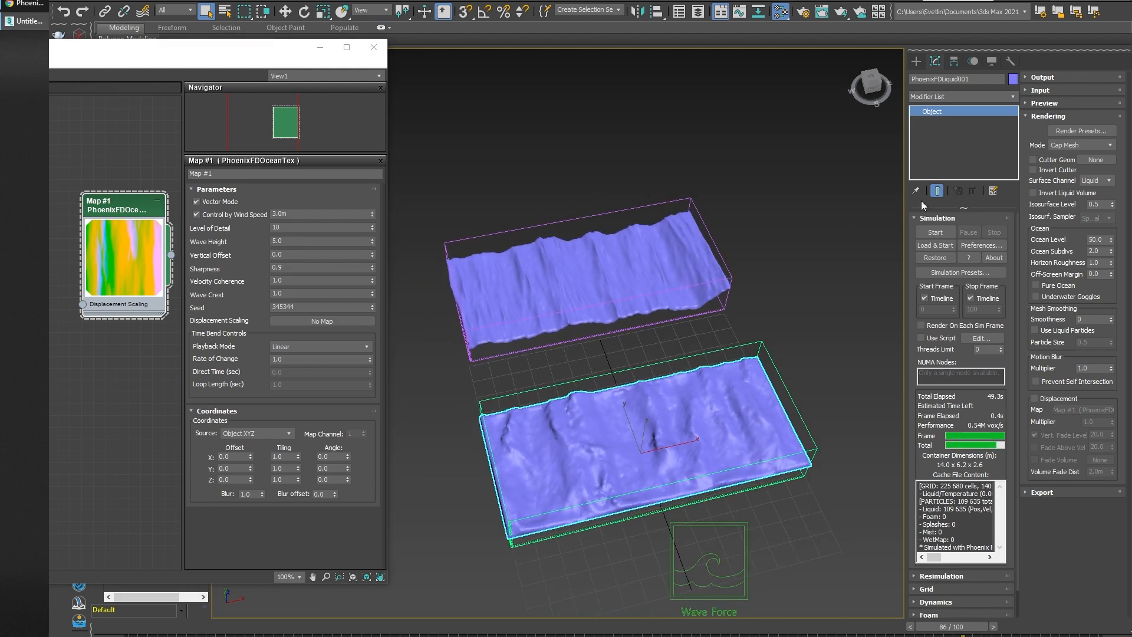
Set the Scene Scale in the original liquid simulator's grid settings to 10.0.
{"action": "left_click", "coordinate": [928, 589]}
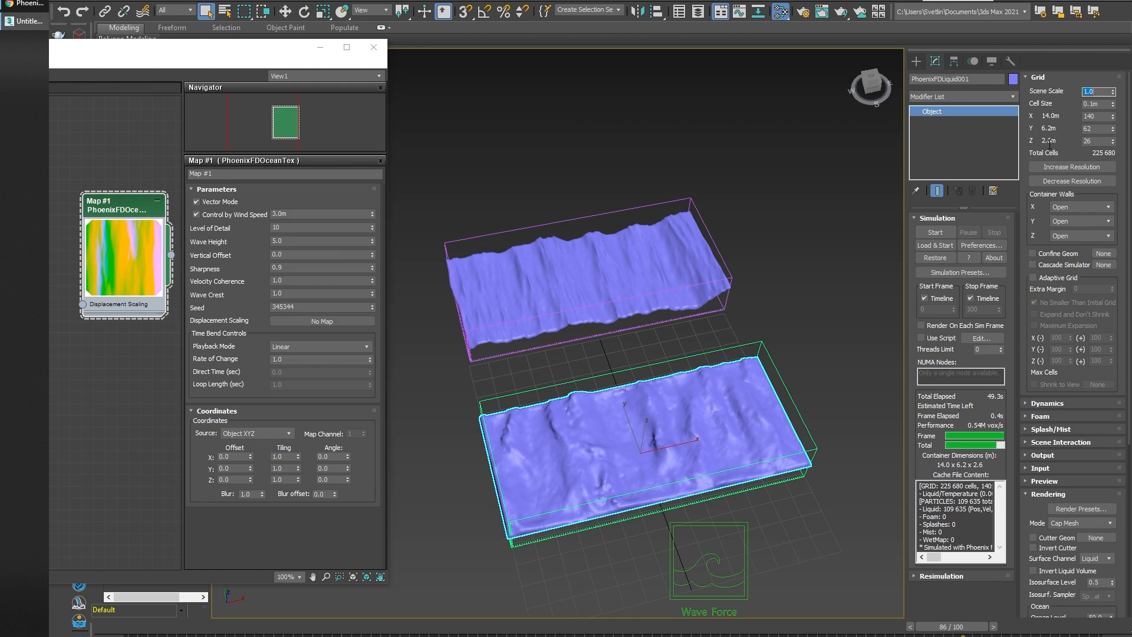
{"action": "key", "text": "Return"}
{"action": "left_click", "coordinate": [1074, 87]}
{"action": "middle_click_drag", "start_coordinate": [703, 382], "coordinate": [722, 351], "text": "alt"}
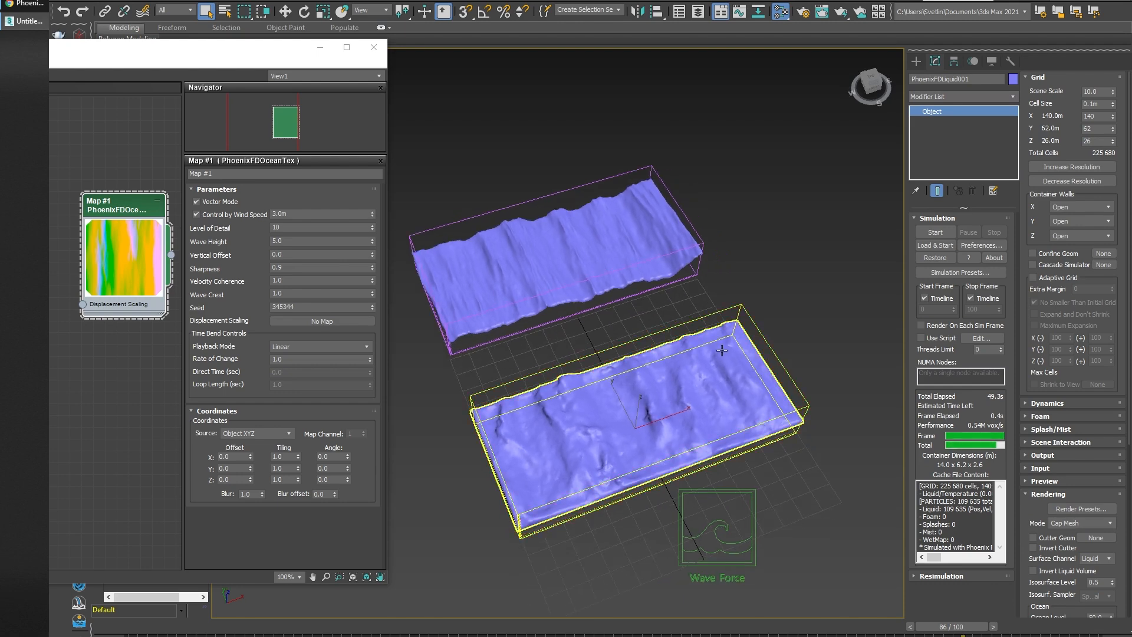
{"action": "left_click", "coordinate": [626, 356]}
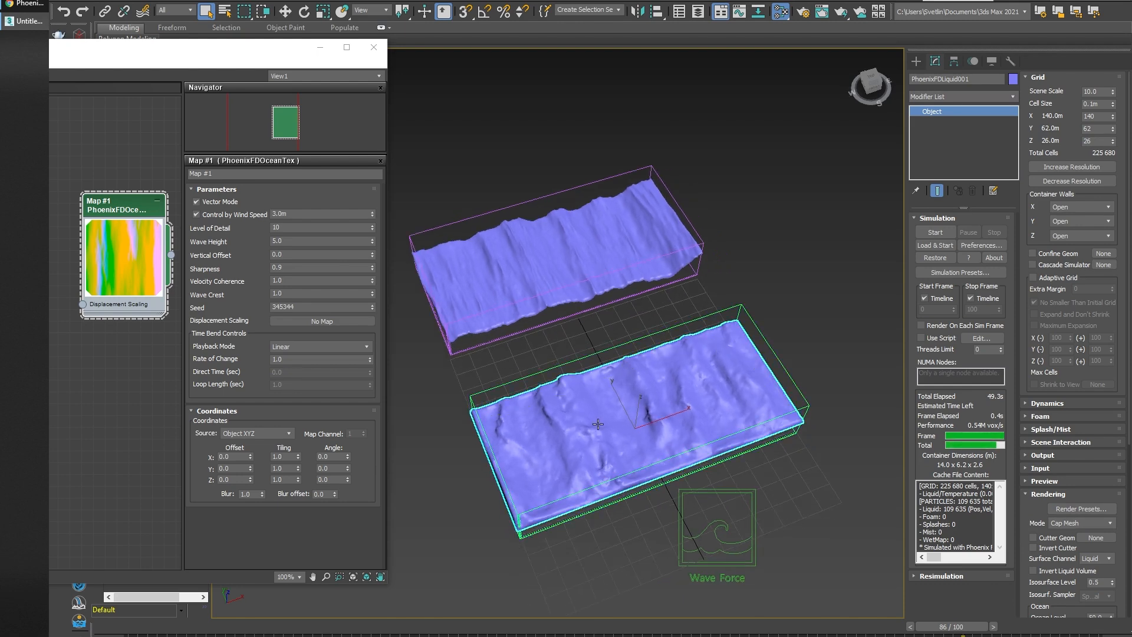
Scrub the animation back from frame 86 to frame 20 to compare the two ocean surfaces.
{"action": "middle_click_drag", "start_coordinate": [599, 403], "coordinate": [595, 404], "text": "alt"}
{"action": "left_click_drag", "start_coordinate": [949, 626], "coordinate": [584, 628]}
{"action": "key", "text": "q"}
{"action": "left_click", "coordinate": [551, 296]}
{"action": "left_click_drag", "start_coordinate": [606, 628], "coordinate": [351, 628]}
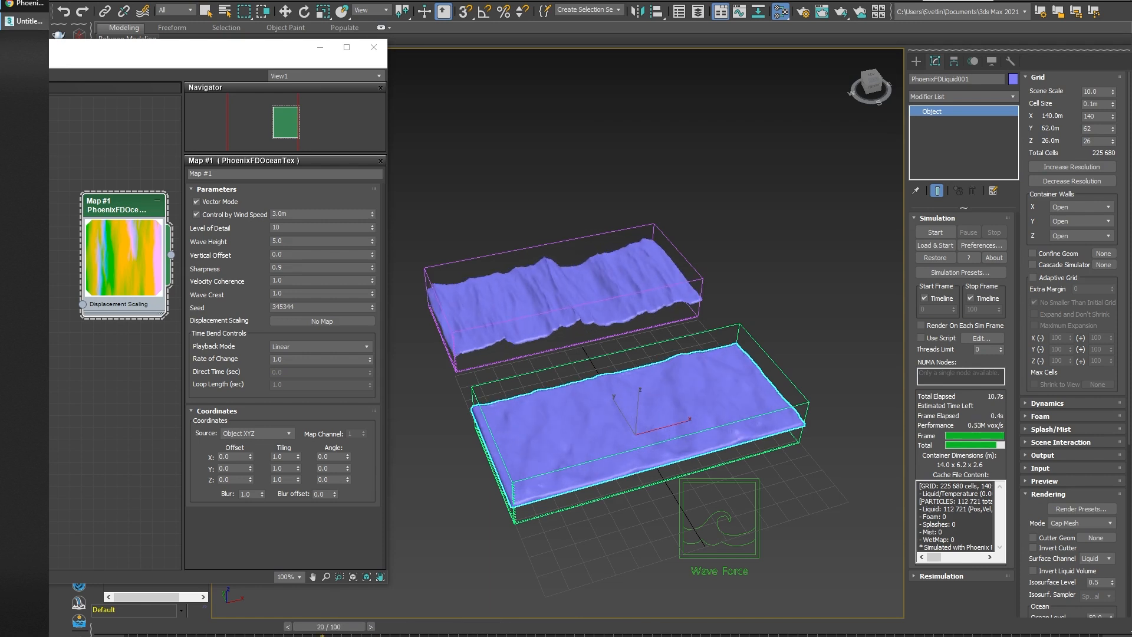
Lower the ocean map's Level of Detail stepwise to 1 to test a minimally detailed surface.
{"action": "left_click", "coordinate": [372, 229]}
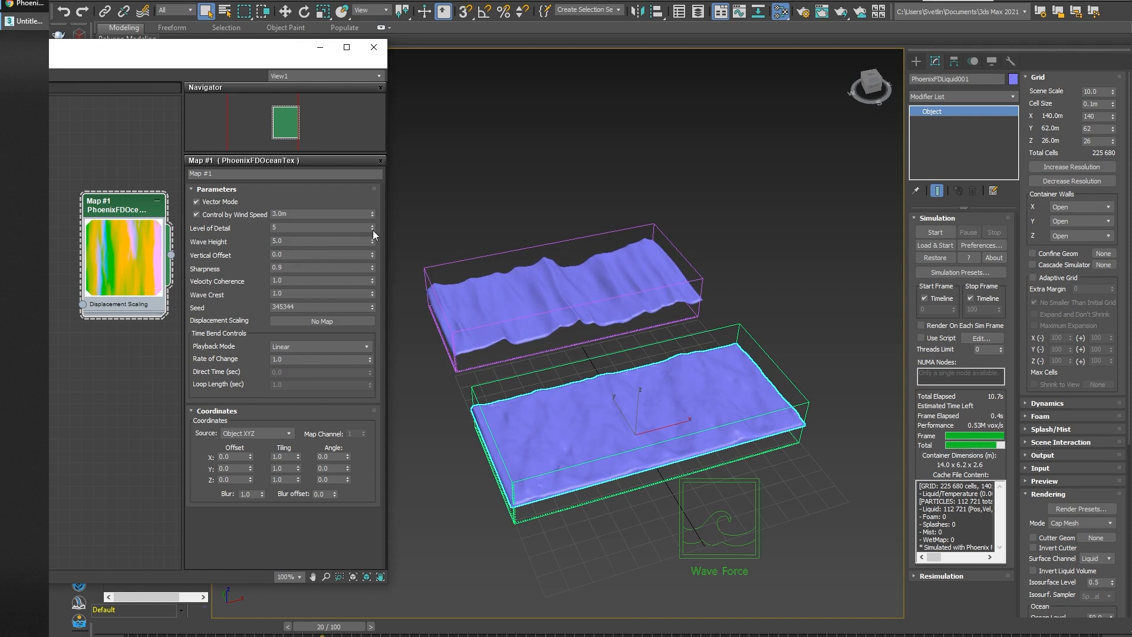
{"action": "left_click", "coordinate": [373, 230]}
{"action": "left_click", "coordinate": [373, 230]}
{"action": "left_click", "coordinate": [373, 230]}
{"action": "left_click", "coordinate": [372, 230]}
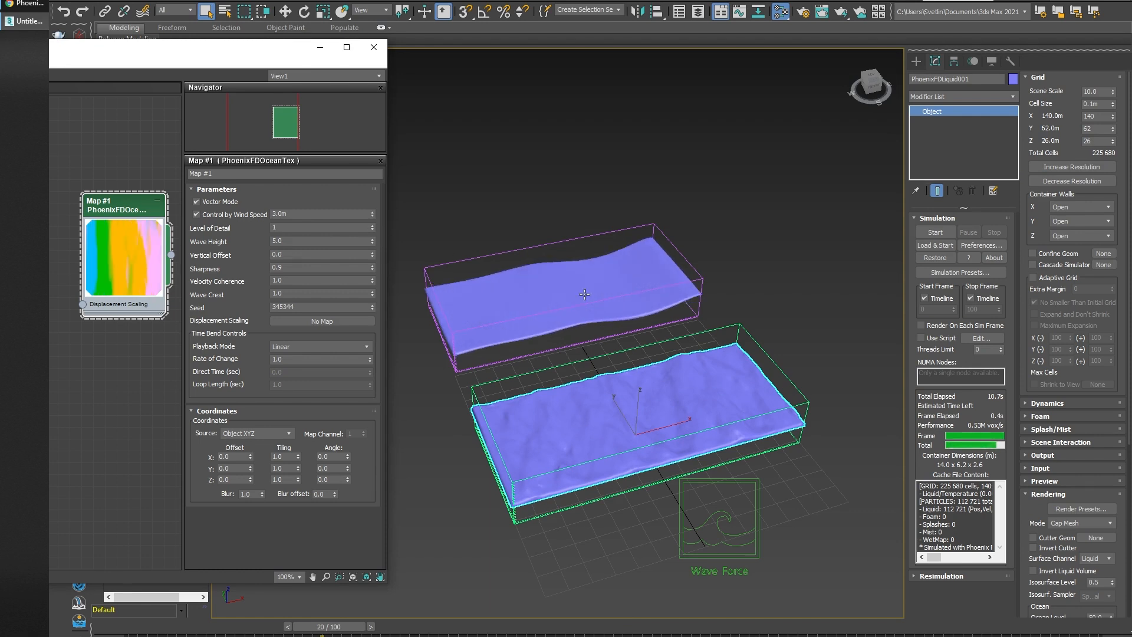
Raise the ocean map's Level of Detail through 7 to 15 to test finer wave detail.
{"action": "left_click", "coordinate": [372, 225]}
{"action": "left_click", "coordinate": [372, 225]}
{"action": "left_click", "coordinate": [372, 226]}
{"action": "left_click", "coordinate": [373, 226]}
{"action": "left_click", "coordinate": [373, 225]}
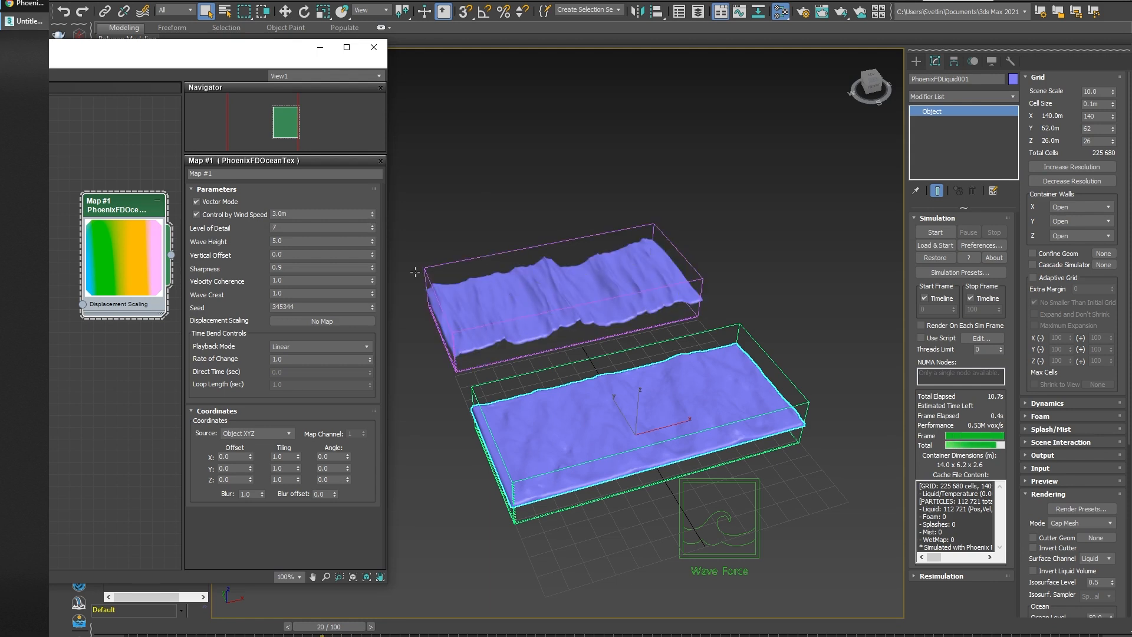
{"action": "left_click", "coordinate": [372, 225]}
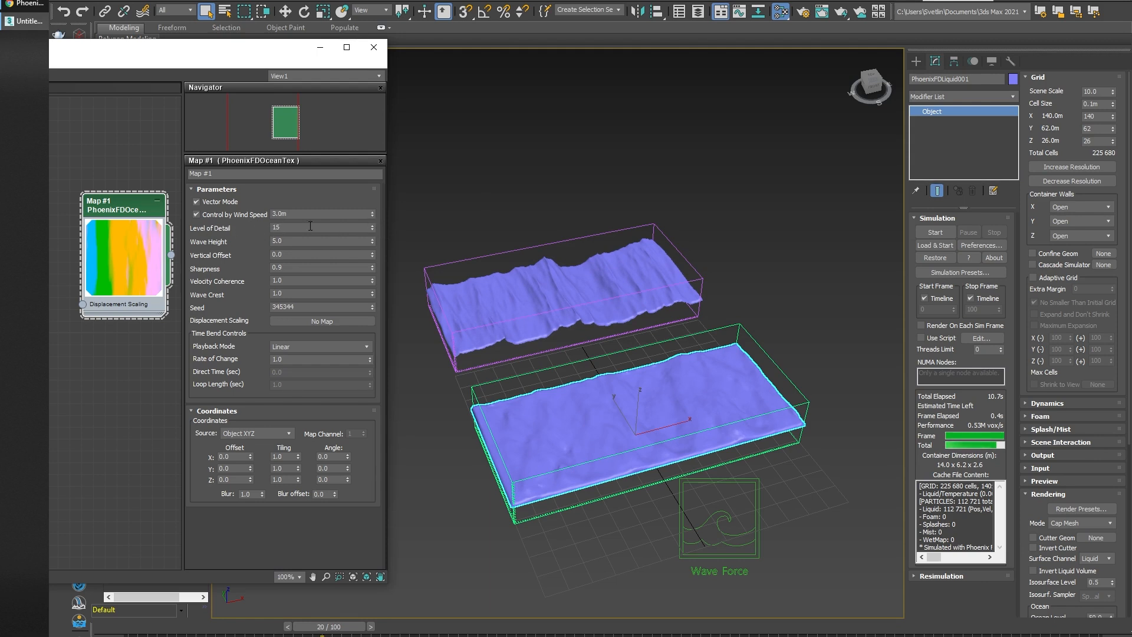
{"action": "left_click", "coordinate": [373, 225]}
{"action": "left_click", "coordinate": [373, 225]}
{"action": "left_click", "coordinate": [373, 225]}
{"action": "left_click", "coordinate": [373, 224]}
Reduce the ocean map's Level of Detail to 3 for large, smooth waves.
{"action": "left_click", "coordinate": [373, 230]}
{"action": "left_click", "coordinate": [372, 230]}
{"action": "left_click", "coordinate": [373, 230]}
{"action": "left_click", "coordinate": [372, 230]}
{"action": "left_click", "coordinate": [372, 230]}
{"action": "left_click", "coordinate": [371, 230]}
{"action": "left_click", "coordinate": [371, 230]}
{"action": "left_click", "coordinate": [371, 230]}
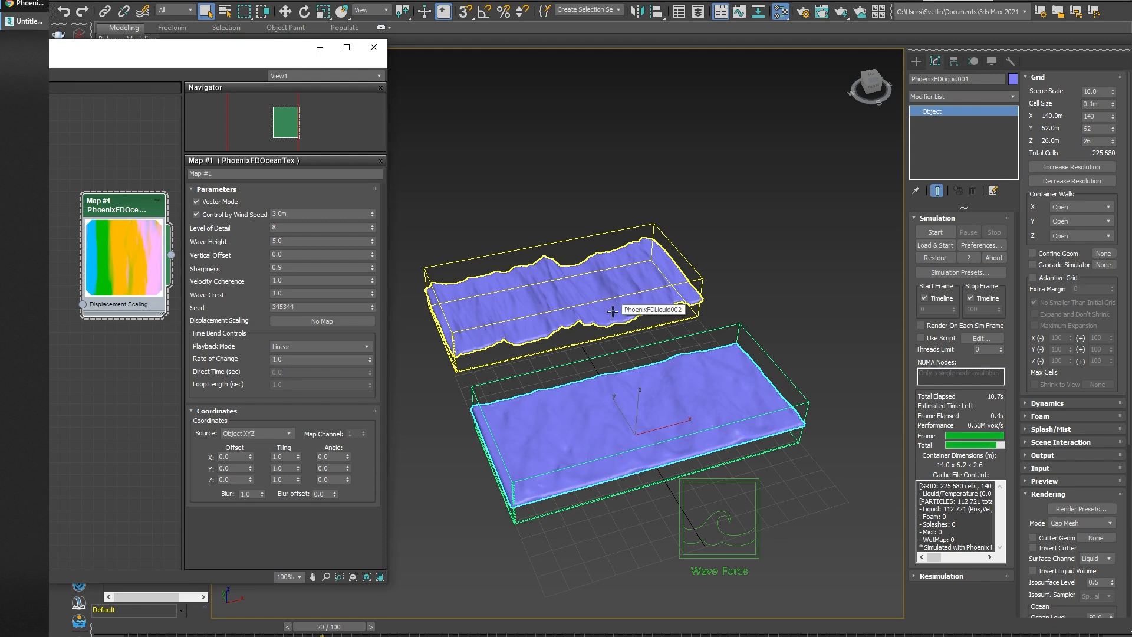
{"action": "left_click", "coordinate": [371, 229]}
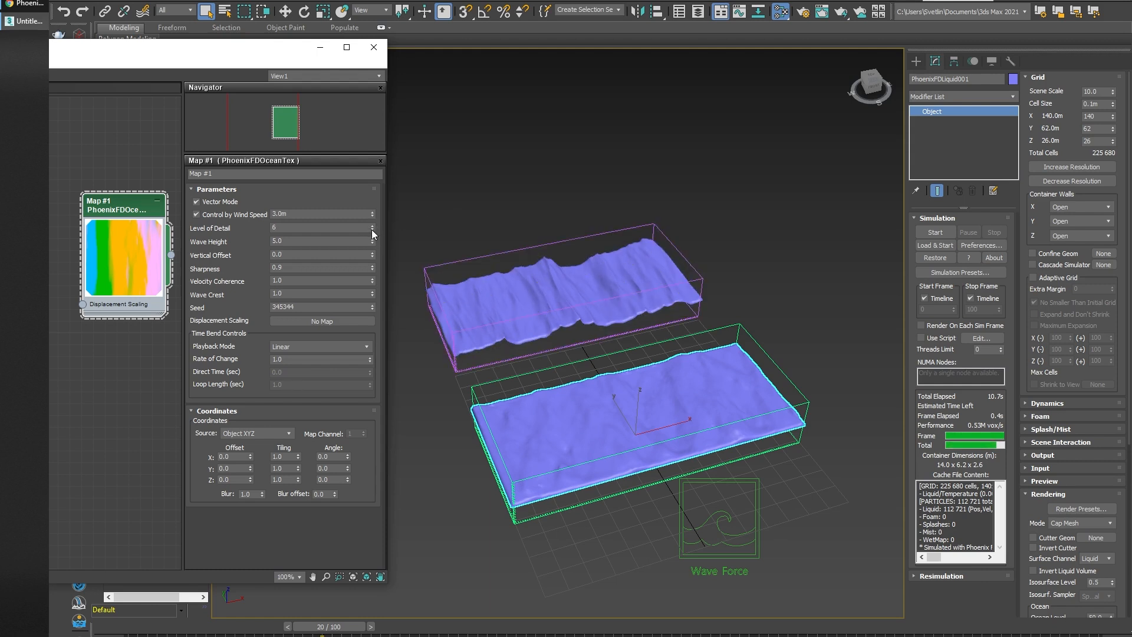
{"action": "left_click", "coordinate": [372, 230]}
{"action": "left_click", "coordinate": [372, 229]}
{"action": "left_click", "coordinate": [372, 229]}
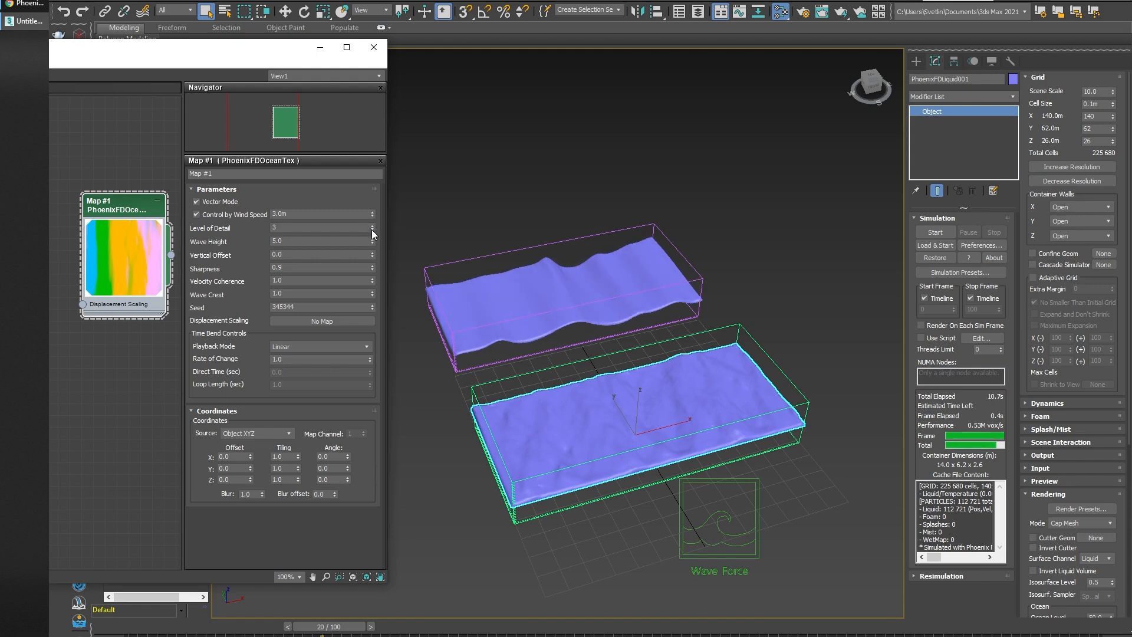
Simulate the original liquid simulator again and turn off Export of its Liquid particles in the output settings.
{"action": "left_click_drag", "start_coordinate": [358, 627], "coordinate": [407, 629]}
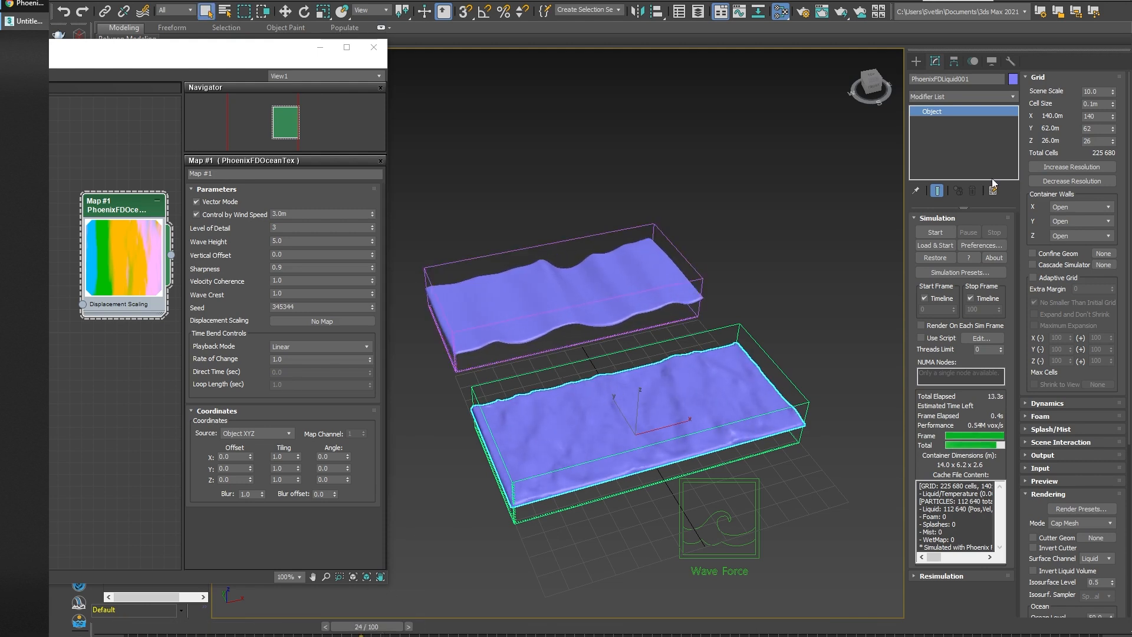
{"action": "left_click", "coordinate": [936, 234]}
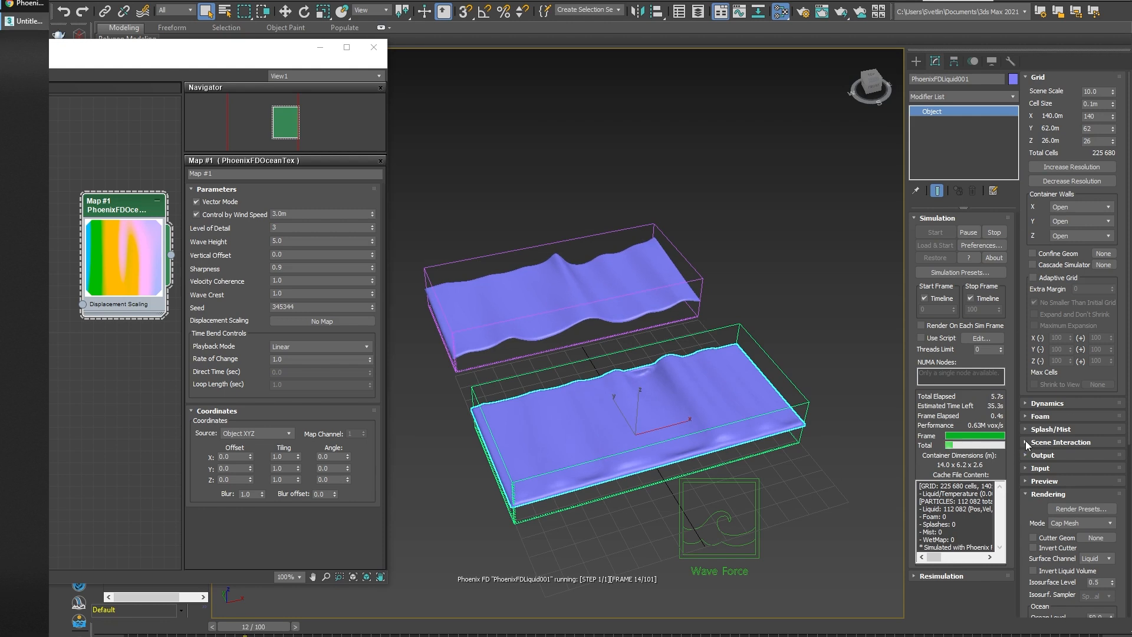
{"action": "scroll", "coordinate": [1024, 441], "scroll_direction": "down", "scroll_amount": 2}
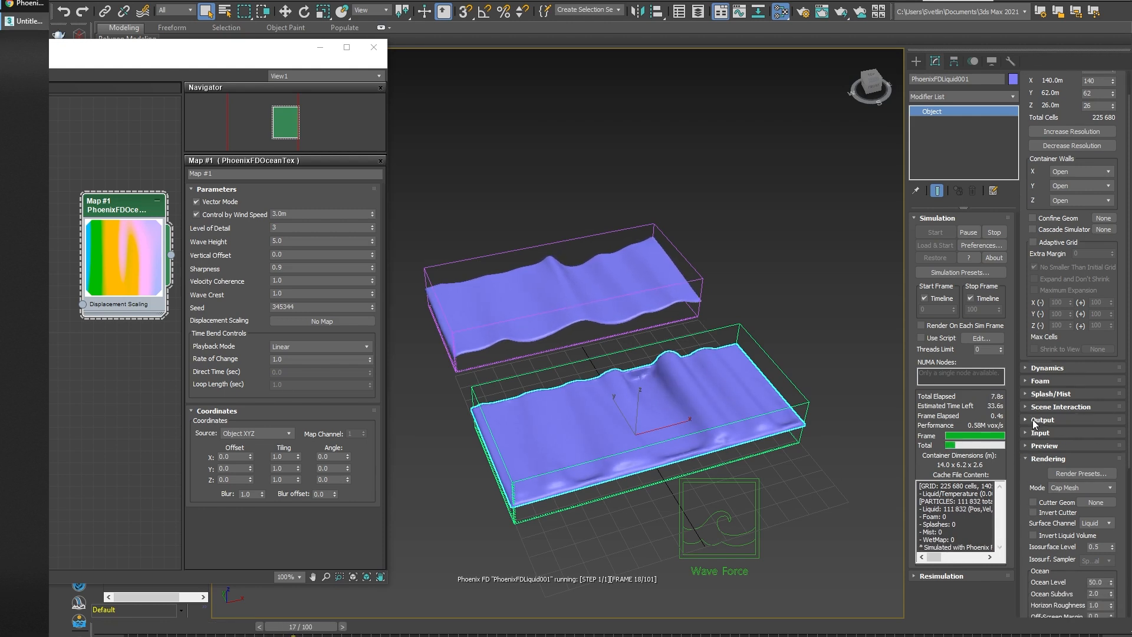
{"action": "left_click", "coordinate": [1031, 419]}
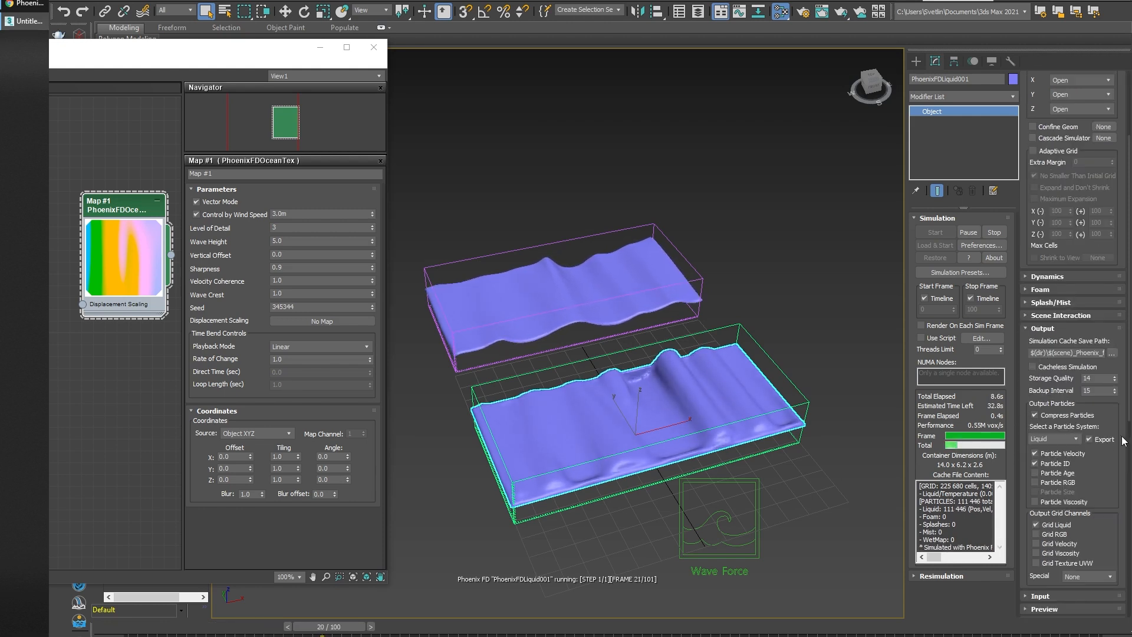
{"action": "left_click", "coordinate": [1090, 439]}
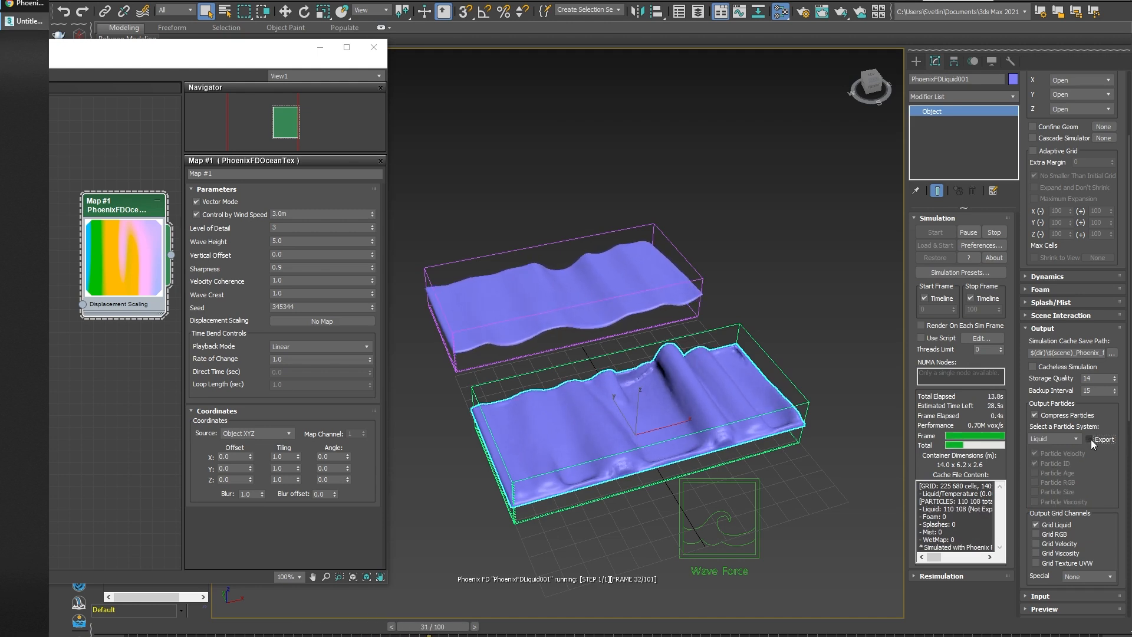
{"action": "scroll", "coordinate": [1024, 412], "scroll_direction": "down", "scroll_amount": 1}
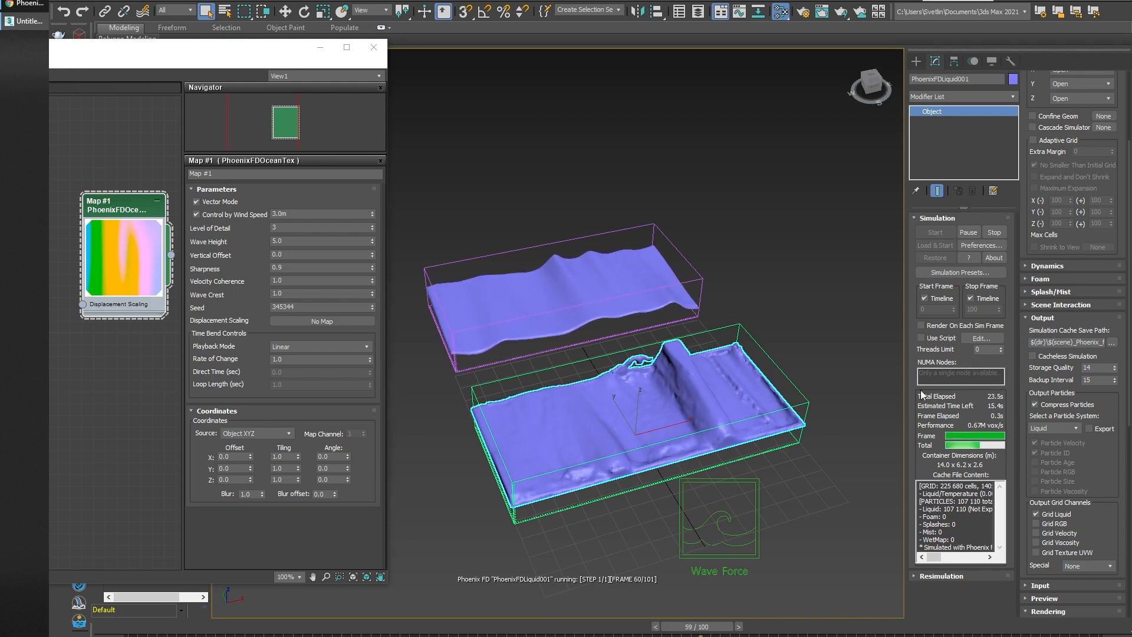
{"action": "scroll", "coordinate": [1019, 351], "scroll_direction": "down", "scroll_amount": 1}
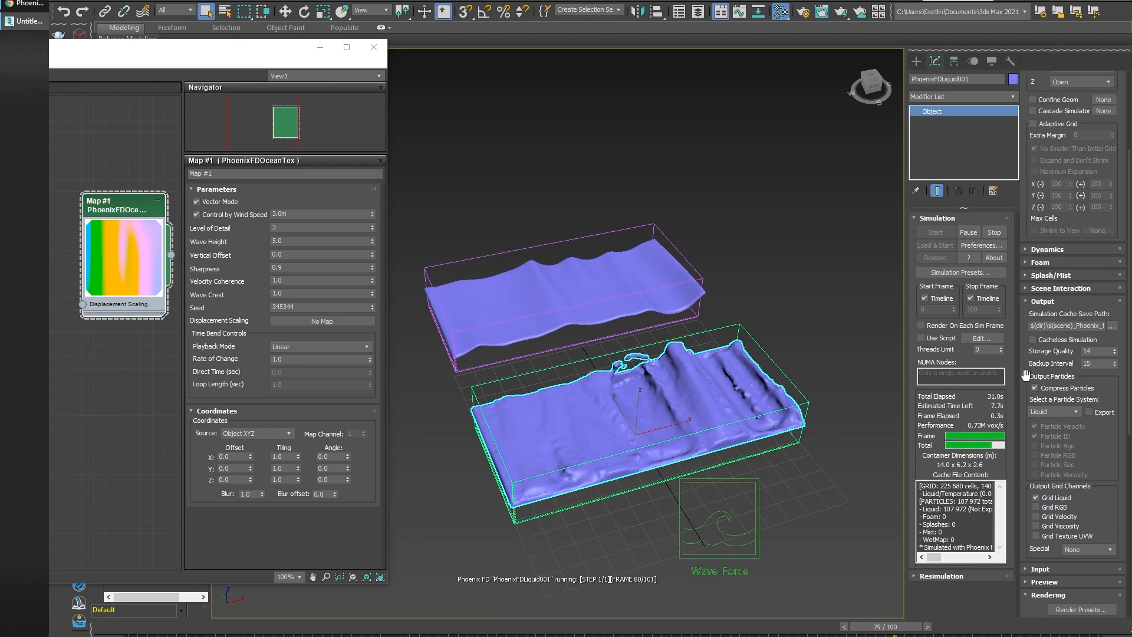
{"action": "left_click", "coordinate": [1041, 305]}
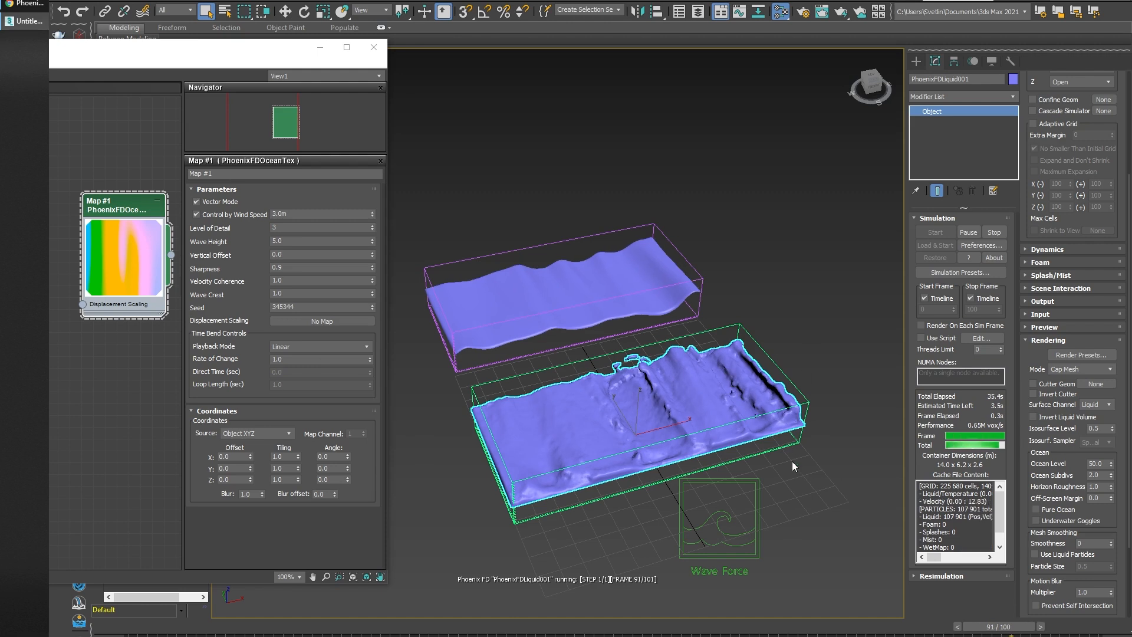
{"action": "scroll", "coordinate": [1070, 177], "scroll_direction": "up", "scroll_amount": 3}
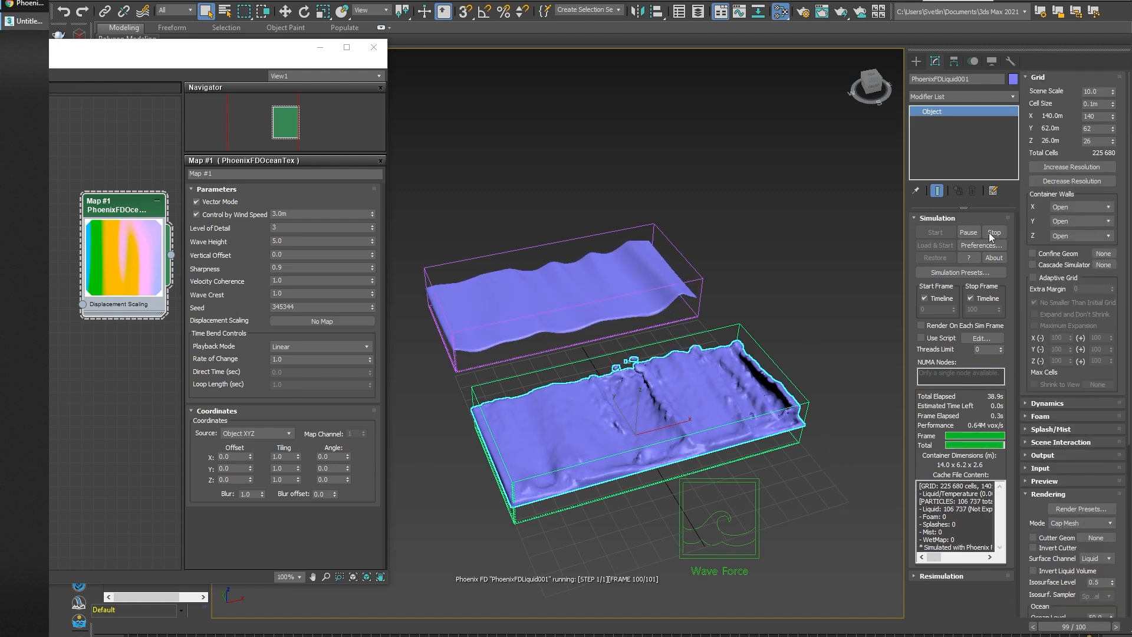
Scrub the simulated frames to 34, 53 and 62 to examine how the large waves form and break.
{"action": "left_click_drag", "start_coordinate": [1098, 628], "coordinate": [484, 631]}
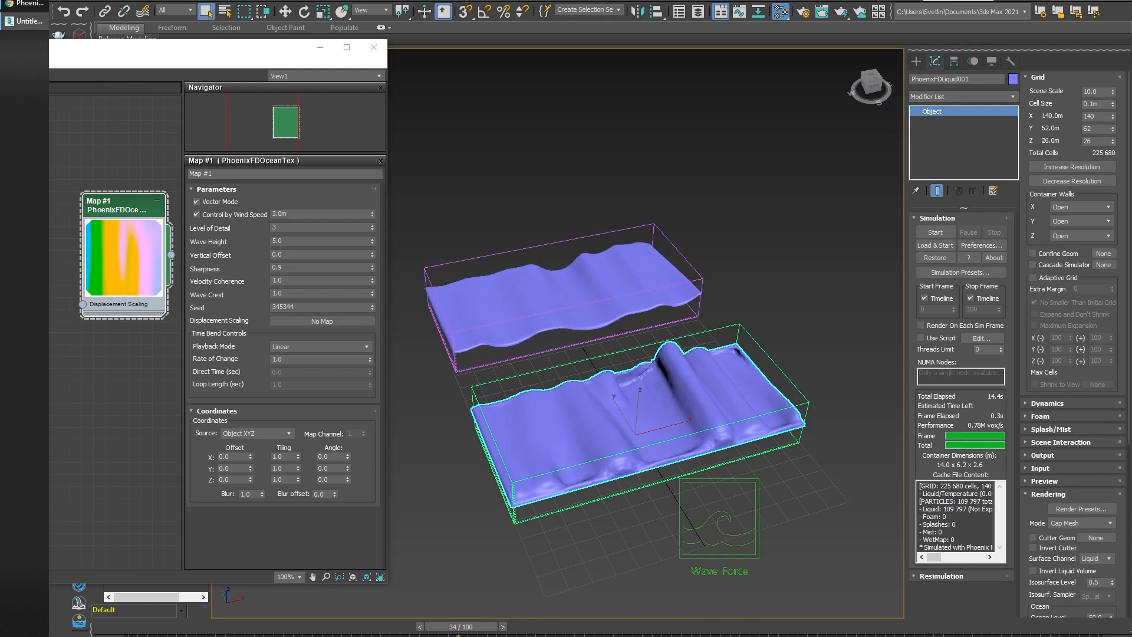
{"action": "middle_click_drag", "start_coordinate": [617, 435], "coordinate": [620, 387]}
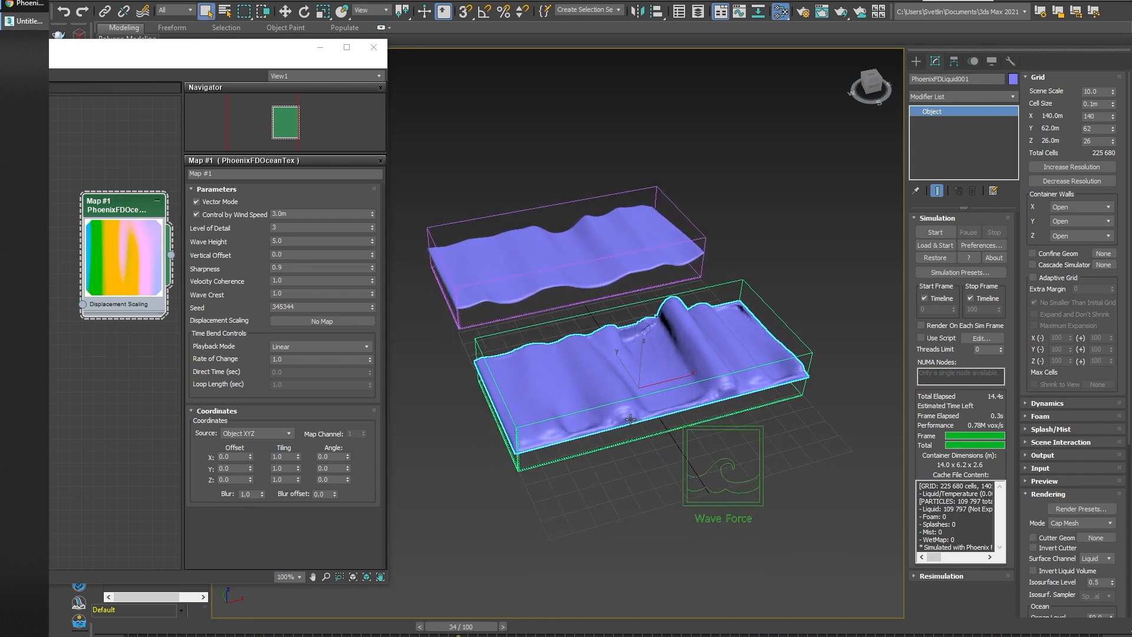
{"action": "left_click_drag", "start_coordinate": [466, 630], "coordinate": [671, 634]}
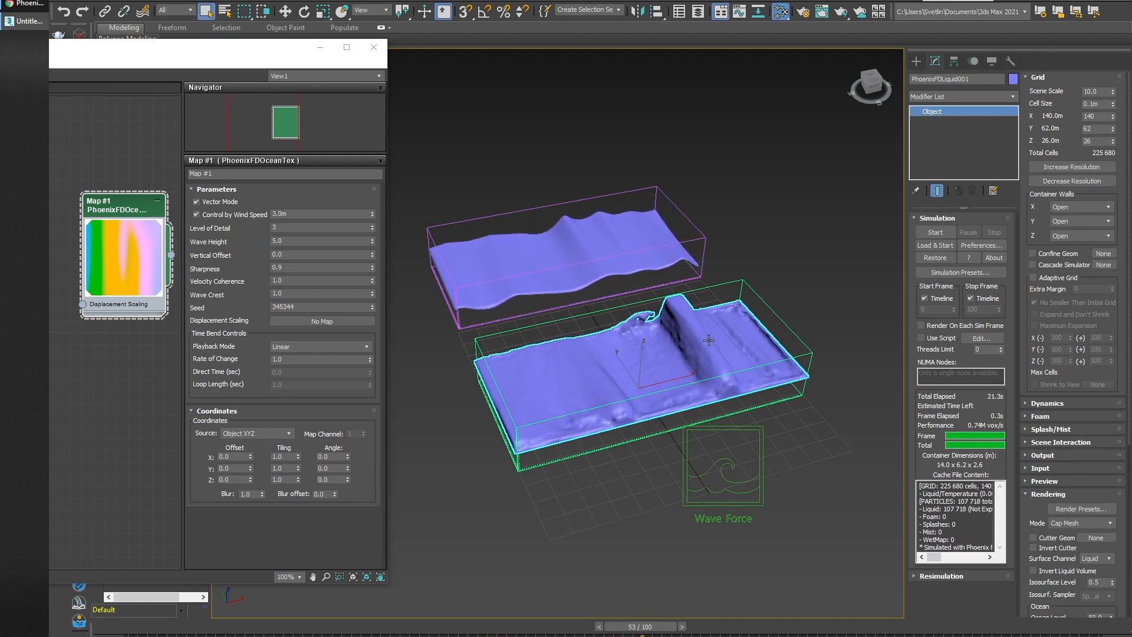
{"action": "left_click_drag", "start_coordinate": [653, 628], "coordinate": [724, 626]}
{"action": "key", "text": "q"}
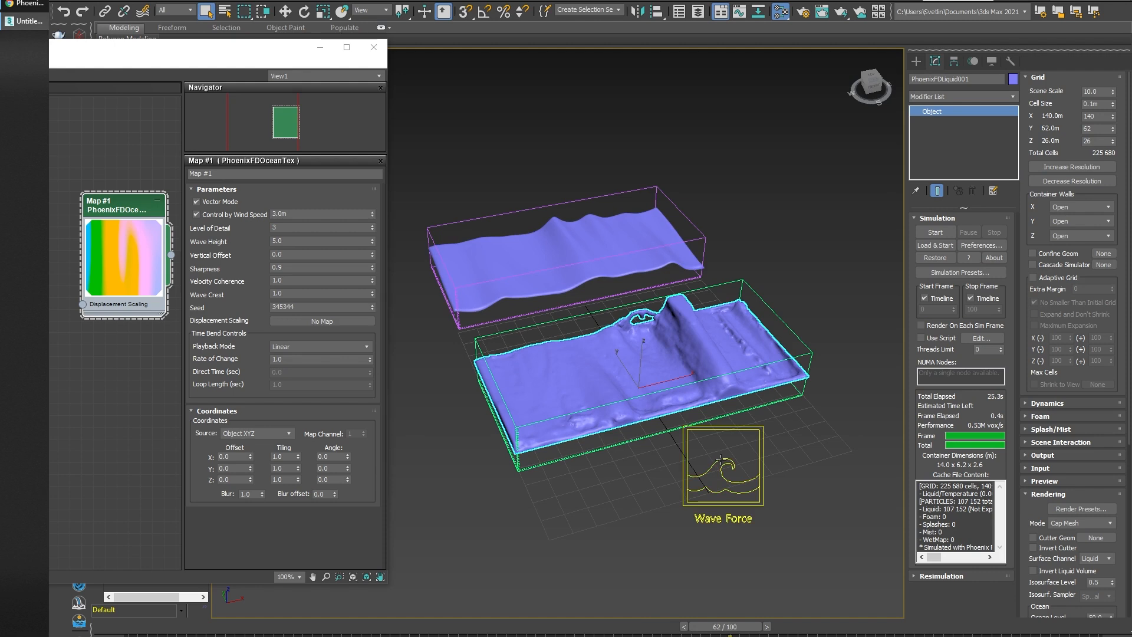
Enable Massive Wave Force on the Wave Force object and set its Fluid Freedom to 0.
{"action": "left_click", "coordinate": [720, 458]}
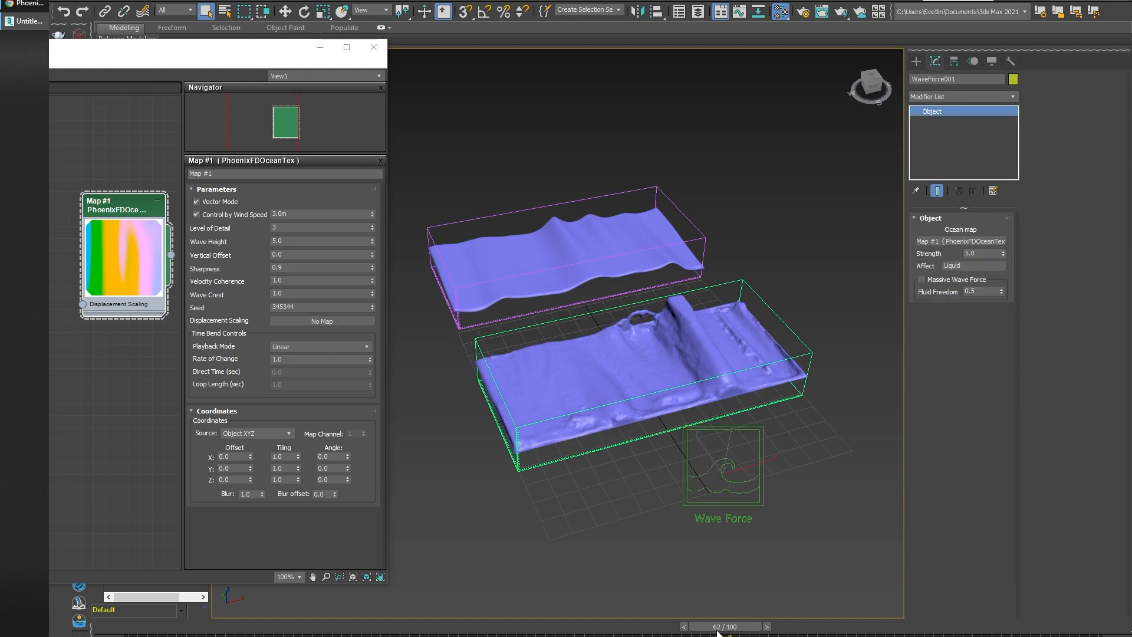
{"action": "left_click_drag", "start_coordinate": [718, 627], "coordinate": [636, 627]}
{"action": "key", "text": "q"}
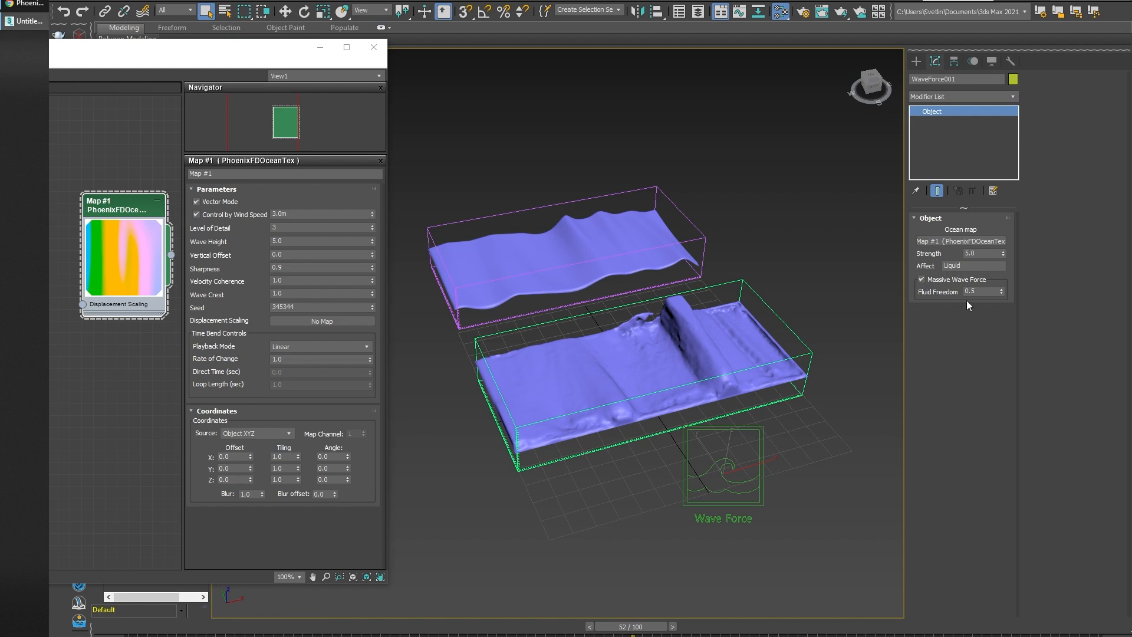
{"action": "double_click", "coordinate": [983, 253]}
{"action": "left_click", "coordinate": [925, 330]}
{"action": "left_click_drag", "start_coordinate": [978, 291], "coordinate": [928, 294]}
{"action": "type", "text": "0"}
{"action": "key", "text": "Return"}
Run the original liquid simulation through frame 100 and inspect the waves from another angle.
{"action": "left_click", "coordinate": [938, 233]}
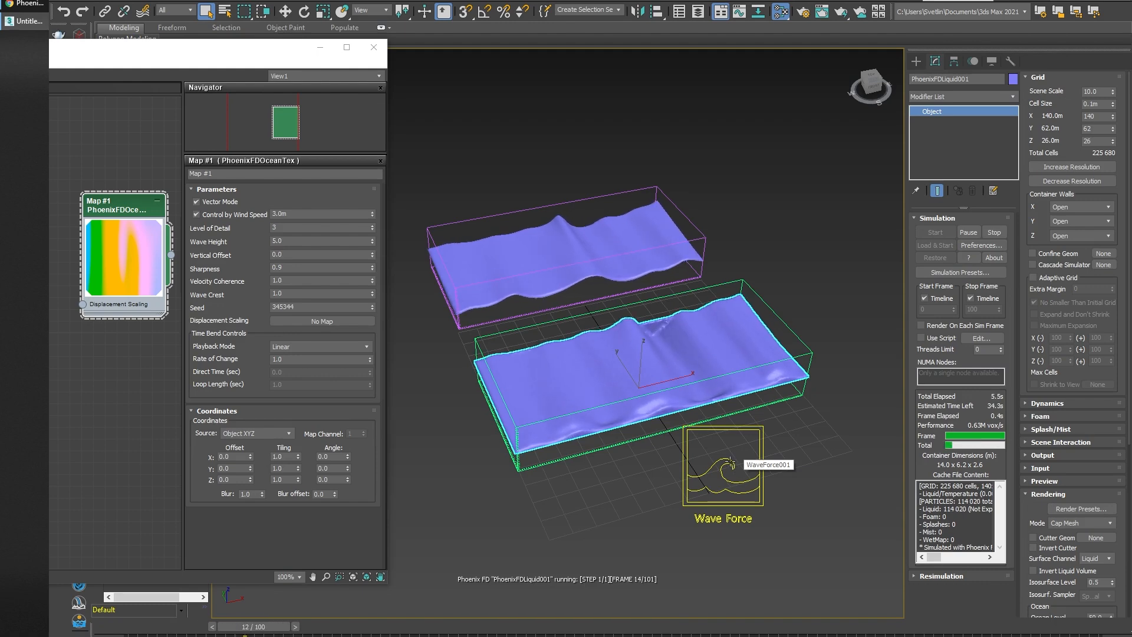
{"action": "middle_click_drag", "start_coordinate": [815, 419], "coordinate": [730, 386], "text": "alt"}
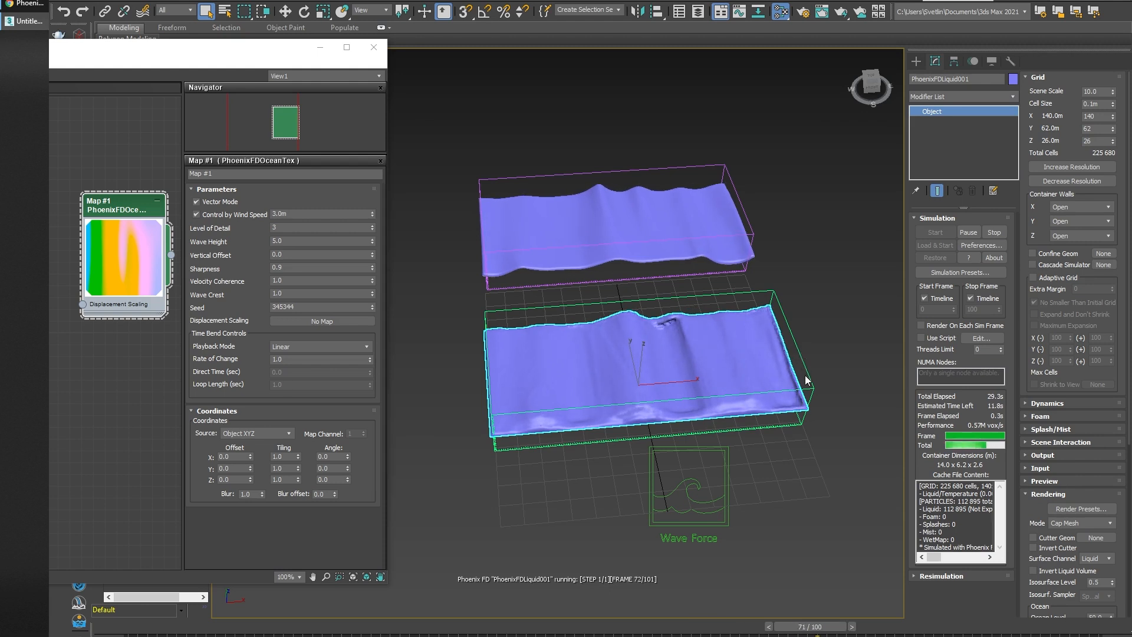
{"action": "middle_click_drag", "start_coordinate": [817, 436], "coordinate": [805, 428]}
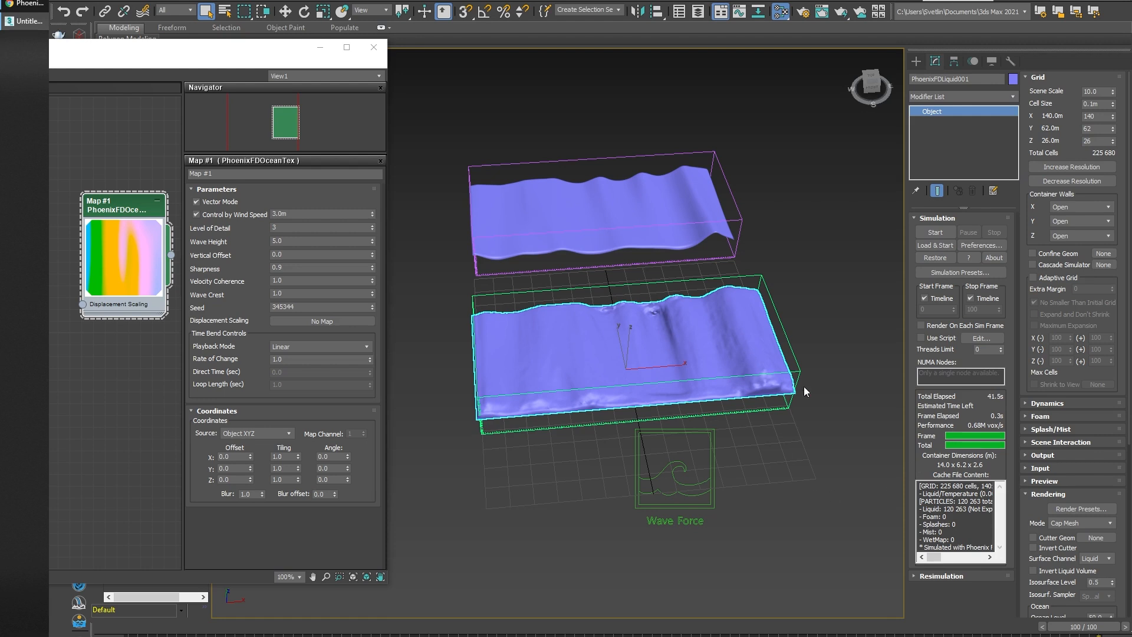
Scrub the new simulation from frame 28 to 67 to compare its waves with the displaced copy.
{"action": "left_click_drag", "start_coordinate": [1071, 626], "coordinate": [391, 626]}
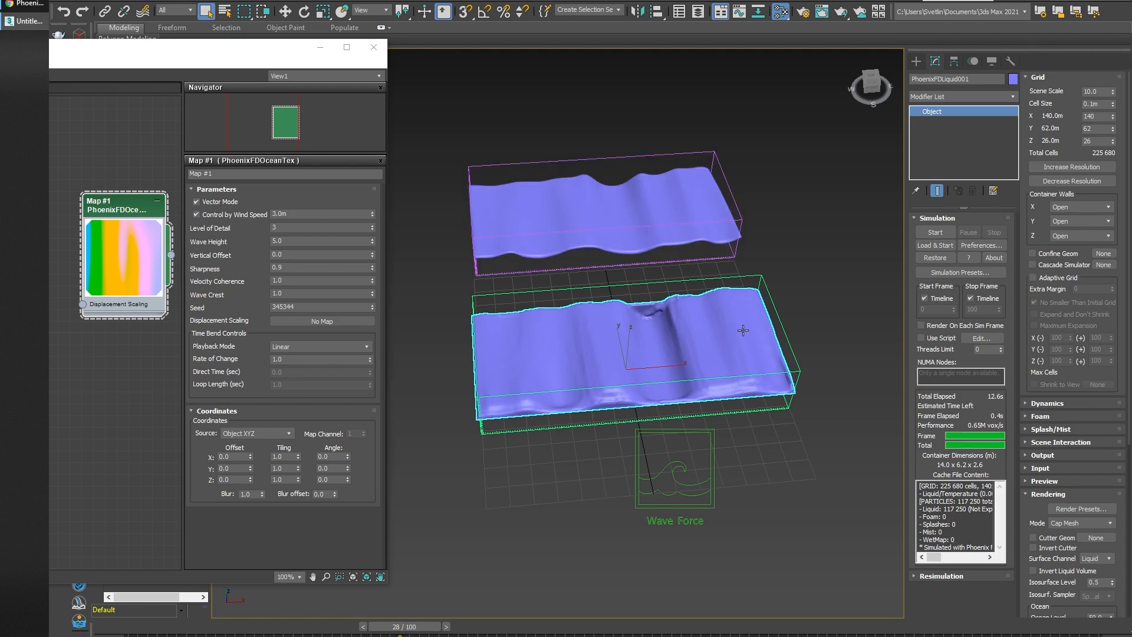
{"action": "left_click_drag", "start_coordinate": [418, 632], "coordinate": [701, 629]}
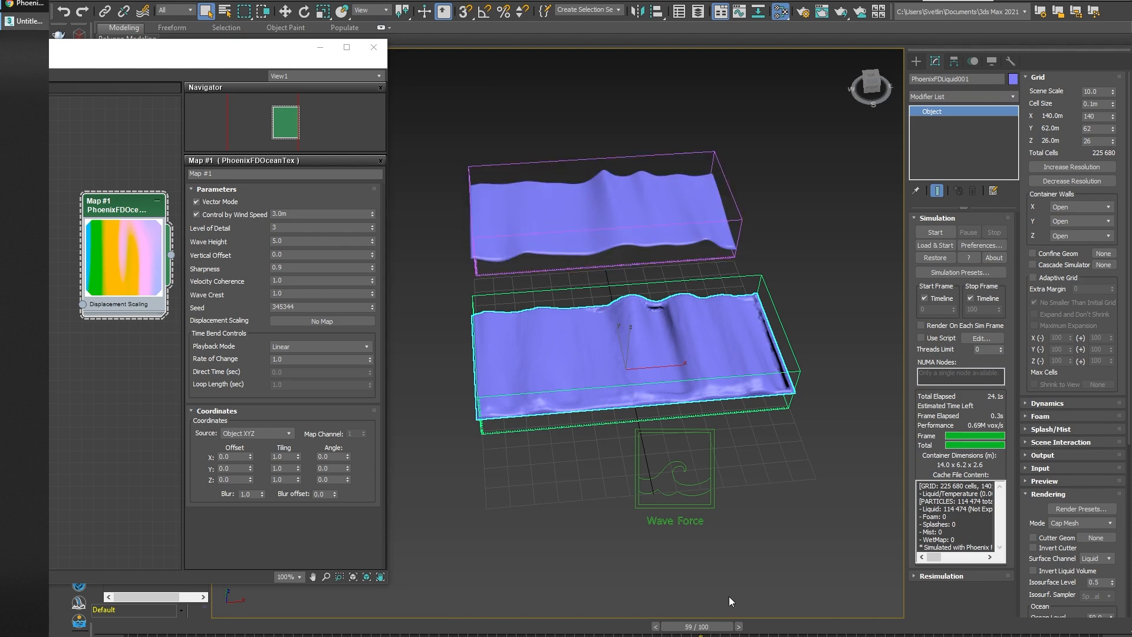
{"action": "left_click_drag", "start_coordinate": [715, 629], "coordinate": [773, 631]}
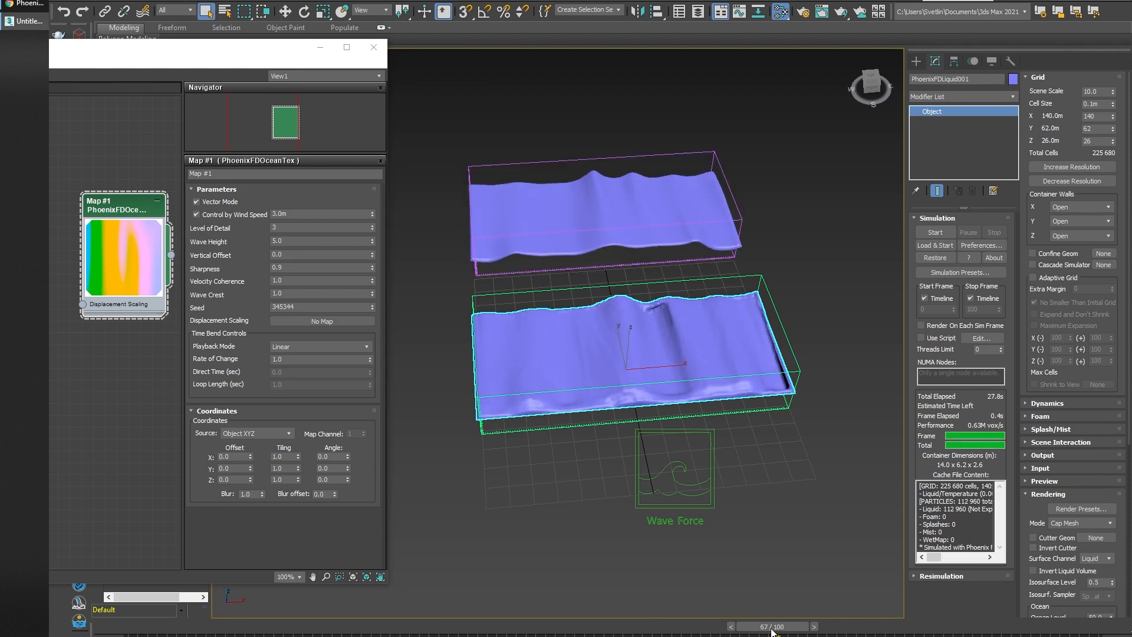
Scrub the simulation to frames 60, 80 and 64 to compare the liquid's waves with the displaced copy.
{"action": "left_click_drag", "start_coordinate": [777, 632], "coordinate": [708, 634]}
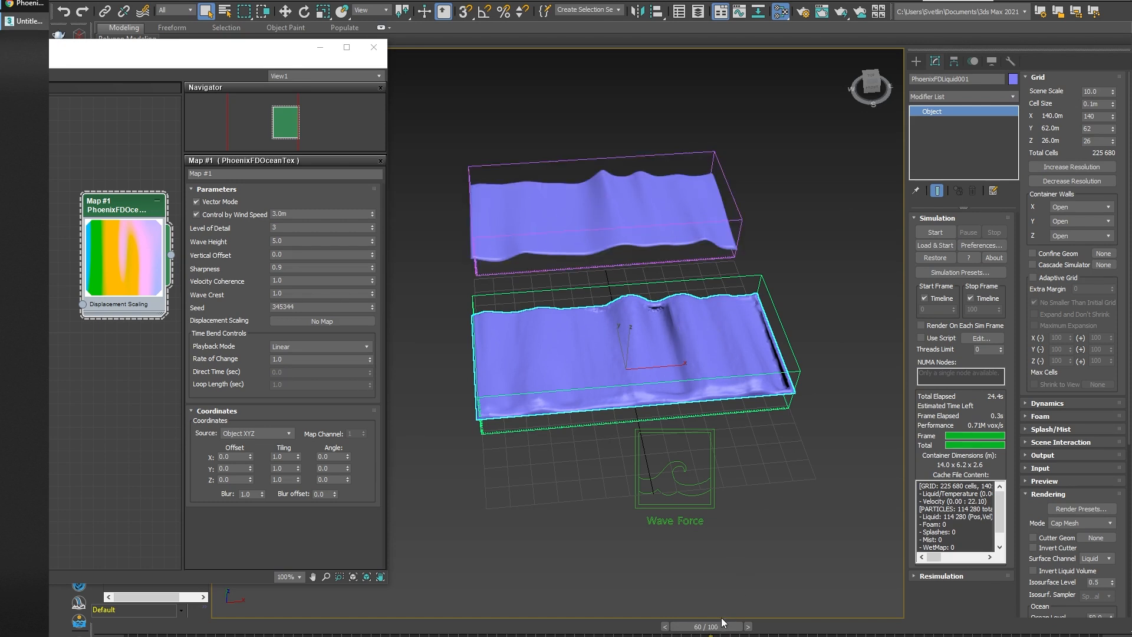
{"action": "left_click_drag", "start_coordinate": [722, 626], "coordinate": [909, 626]}
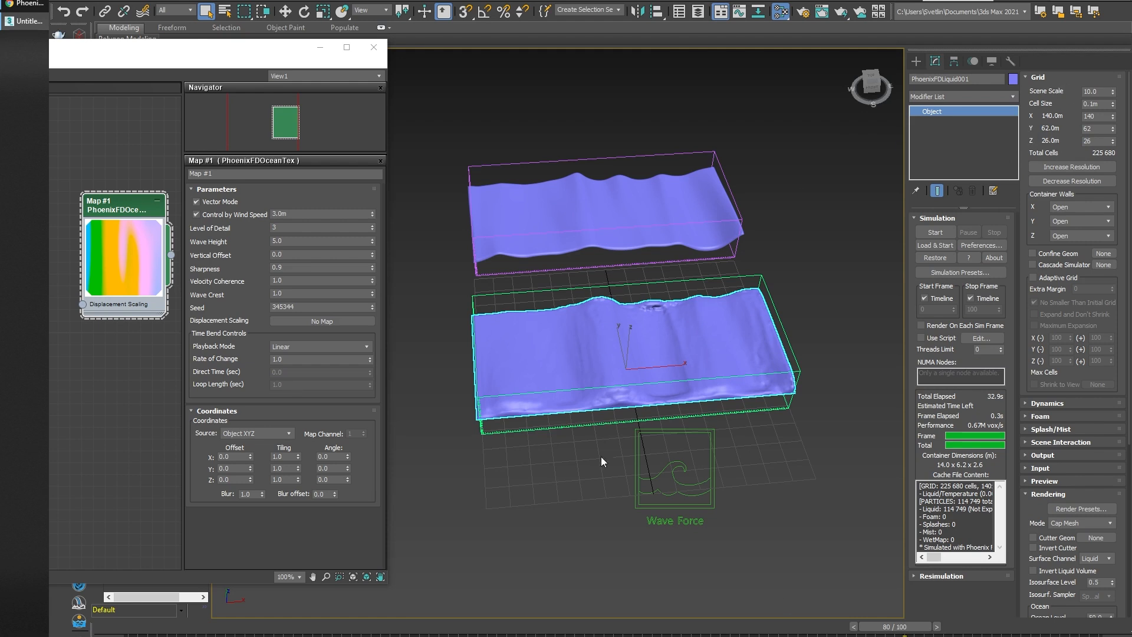
{"action": "left_click_drag", "start_coordinate": [892, 631], "coordinate": [744, 627]}
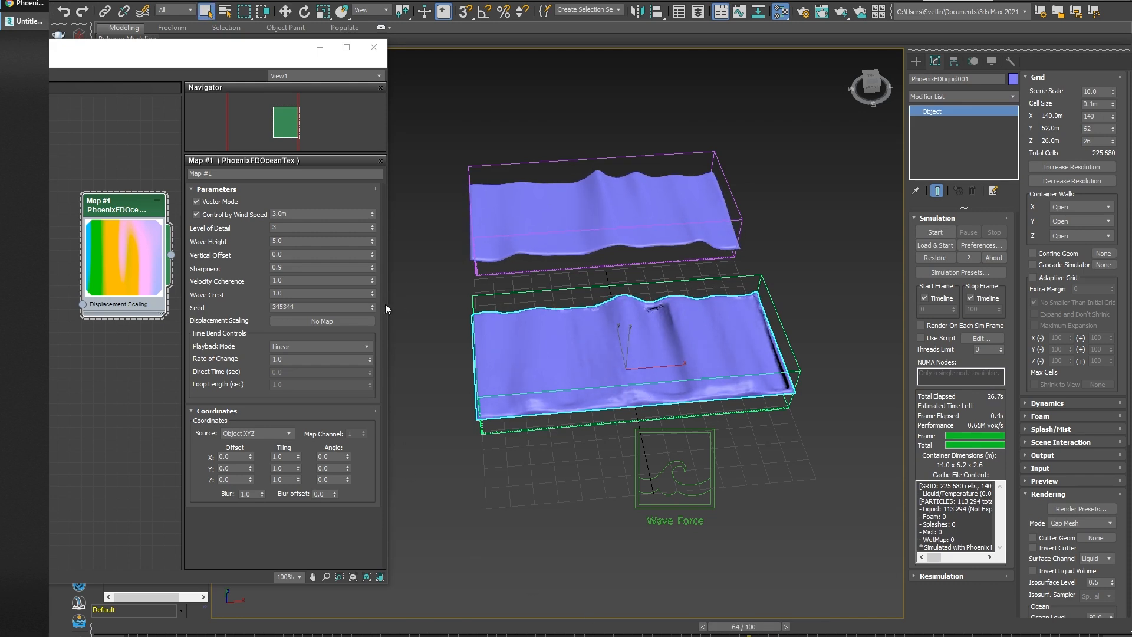
Set the Wave Force's Fluid Freedom to 1 and rerun the original liquid simulation through frame 100.
{"action": "left_click", "coordinate": [678, 469]}
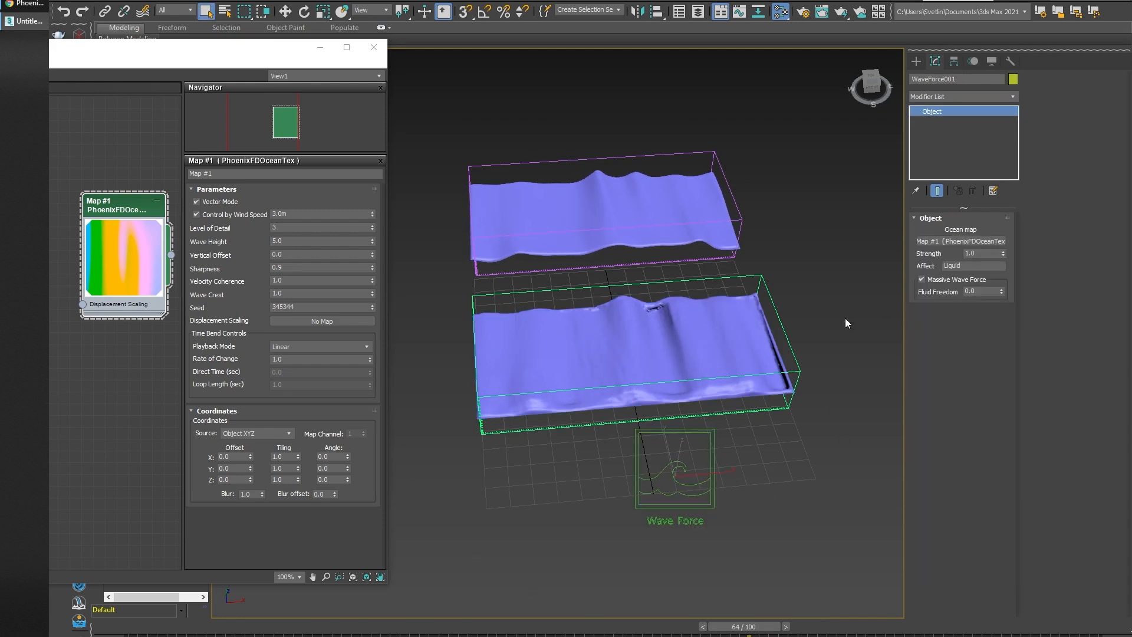
{"action": "type", "text": "1"}
{"action": "key", "text": "Return"}
{"action": "left_click", "coordinate": [744, 308]}
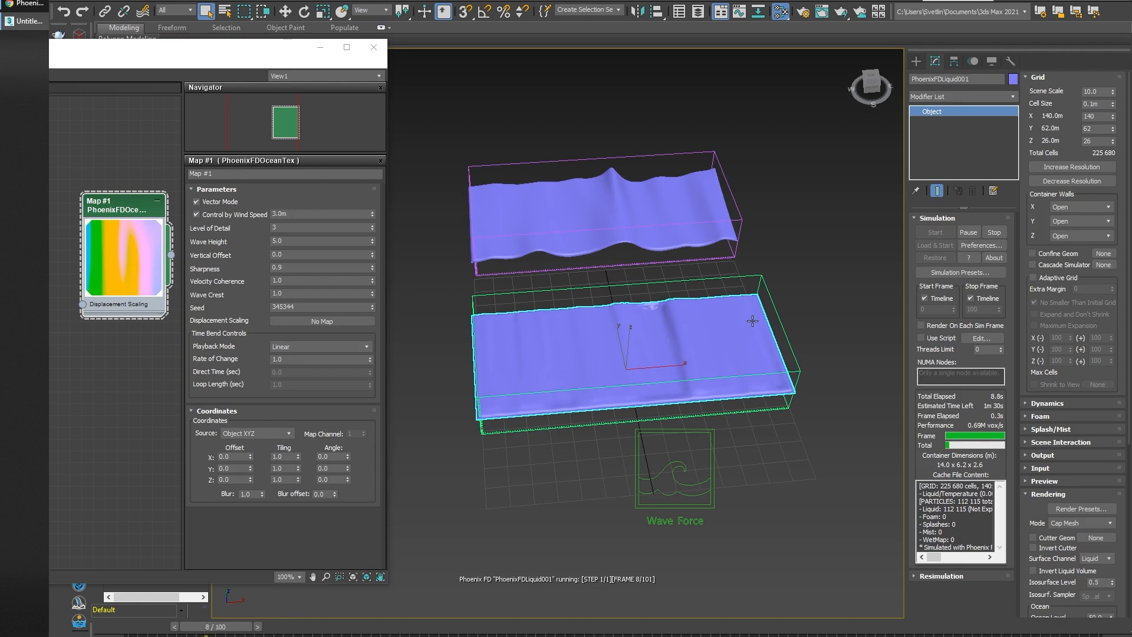
{"action": "mouse_move", "coordinate": [826, 413]}
{"action": "middle_mouse_down", "text": "alt"}
{"action": "mouse_move", "coordinate": [812, 423]}
{"action": "mouse_move", "coordinate": [822, 417]}
{"action": "middle_mouse_up", "text": "alt"}
{"action": "middle_click_drag", "start_coordinate": [837, 375], "coordinate": [819, 378]}
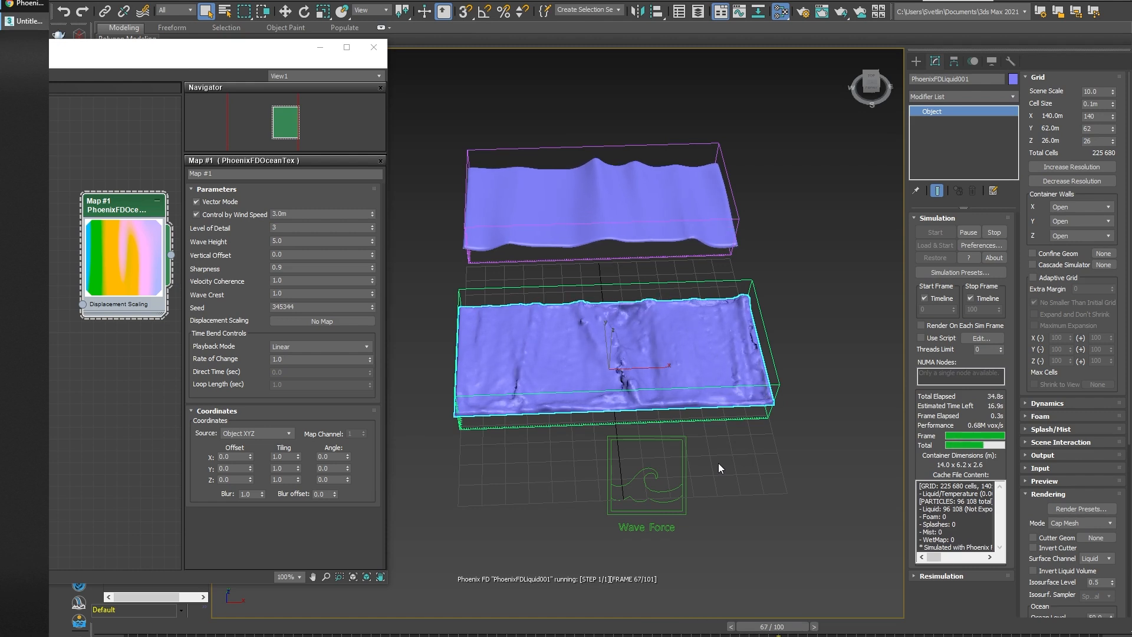
{"action": "mouse_move", "coordinate": [740, 466]}
{"action": "middle_mouse_down", "text": "alt"}
{"action": "mouse_move", "coordinate": [749, 480]}
{"action": "mouse_move", "coordinate": [751, 461]}
{"action": "middle_mouse_up", "text": "alt"}
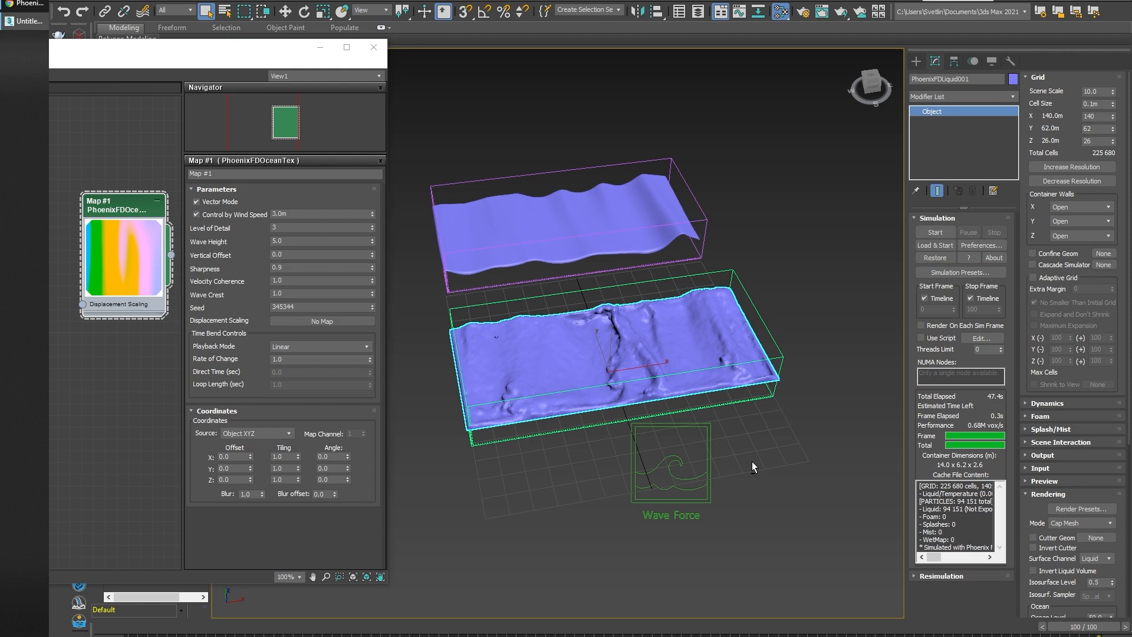
Create an animation preview of the active time segment at 100 percent output, watch both oceans in it and close the player.
{"action": "left_click_drag", "start_coordinate": [1085, 631], "coordinate": [231, 631]}
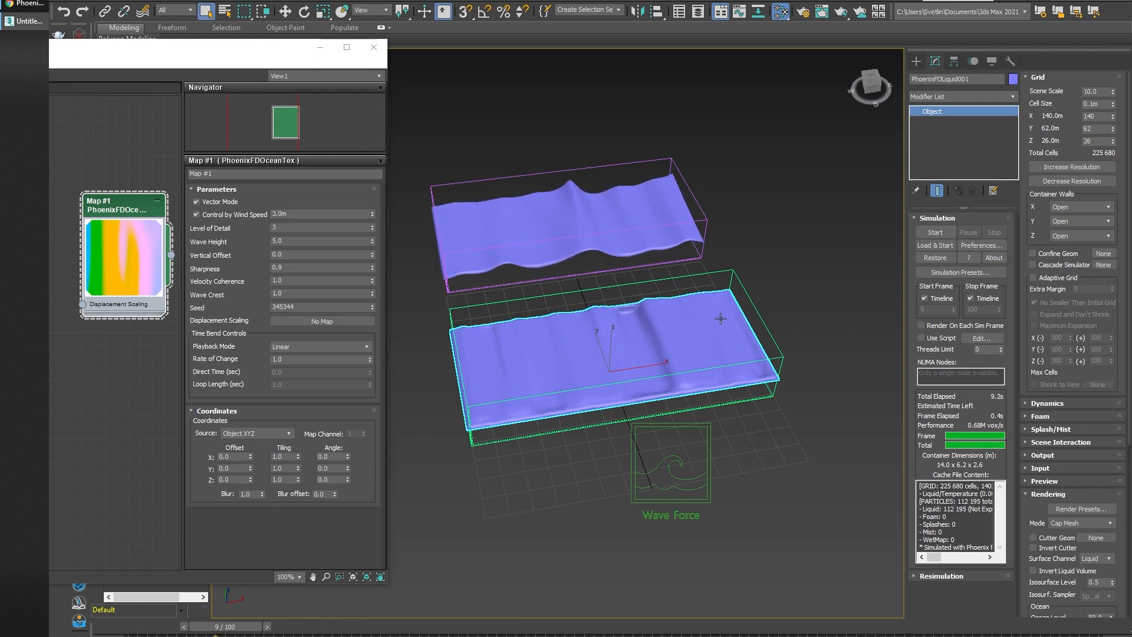
{"action": "key", "text": "shift+v"}
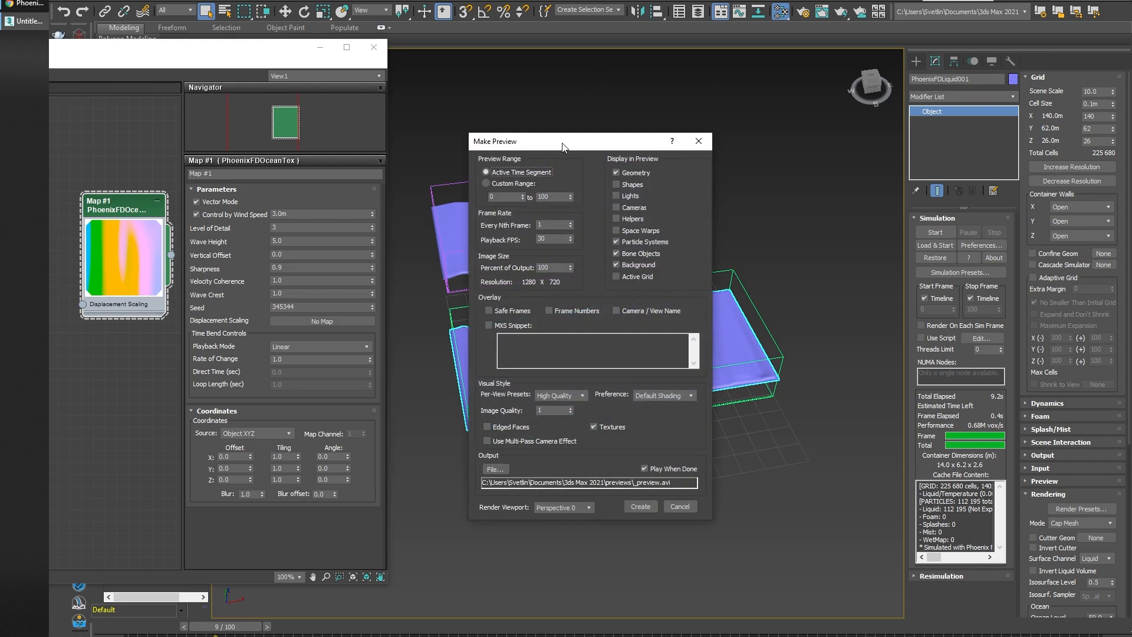
{"action": "left_click_drag", "start_coordinate": [563, 147], "coordinate": [284, 138]}
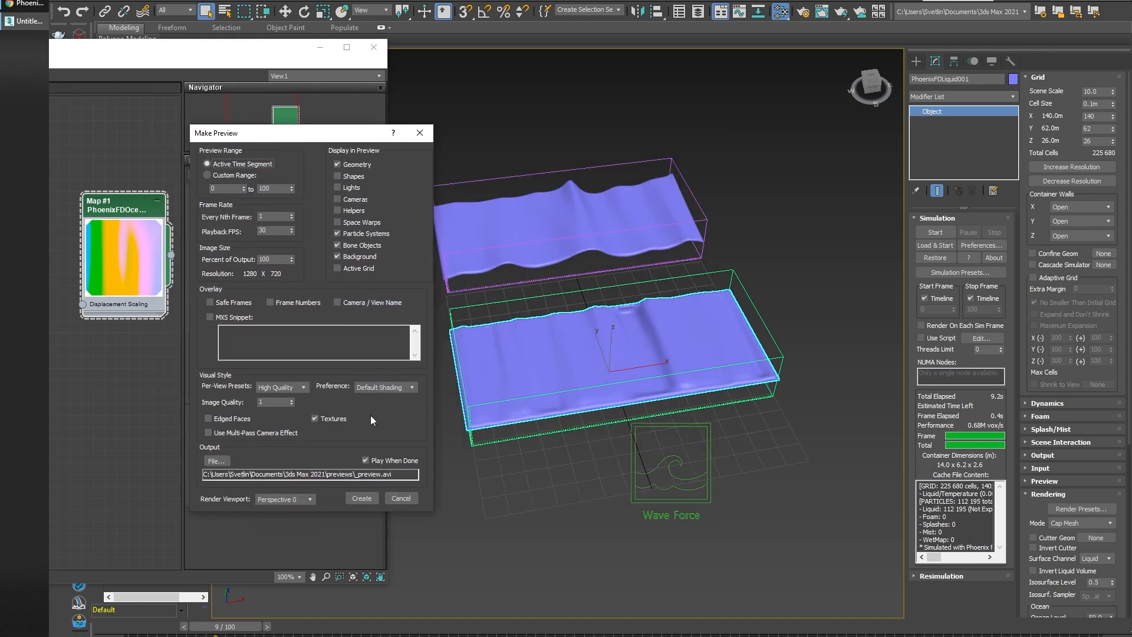
{"action": "left_click", "coordinate": [360, 498]}
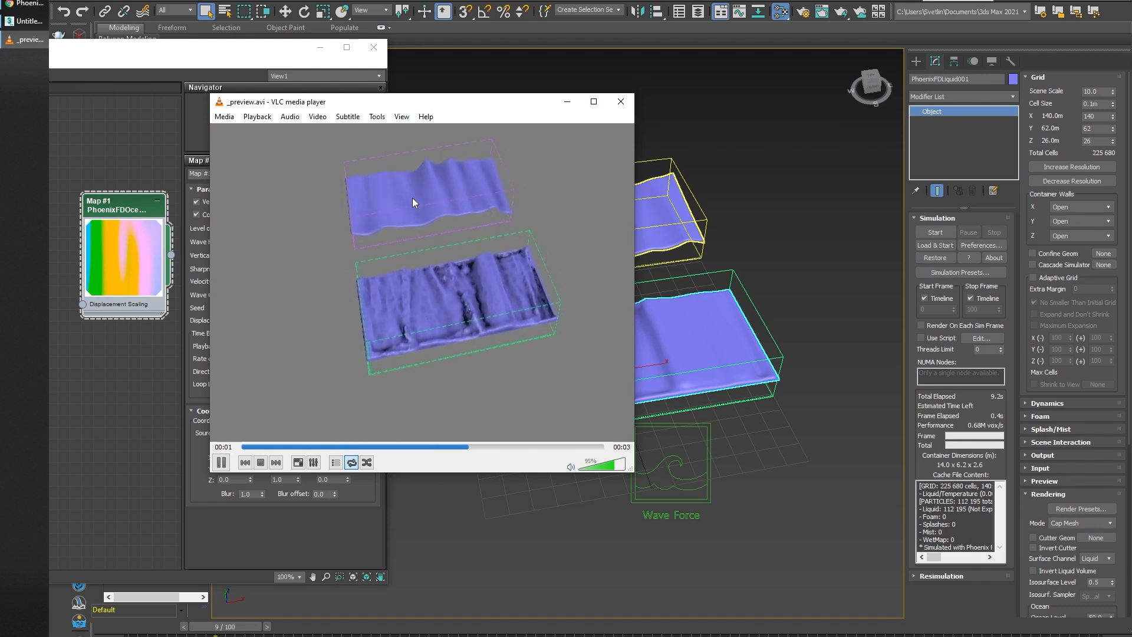
{"action": "left_click", "coordinate": [618, 107]}
Set the ocean map's Rate of Change to 0.5.
{"action": "double_click", "coordinate": [292, 358]}
{"action": "type", "text": "0.5"}
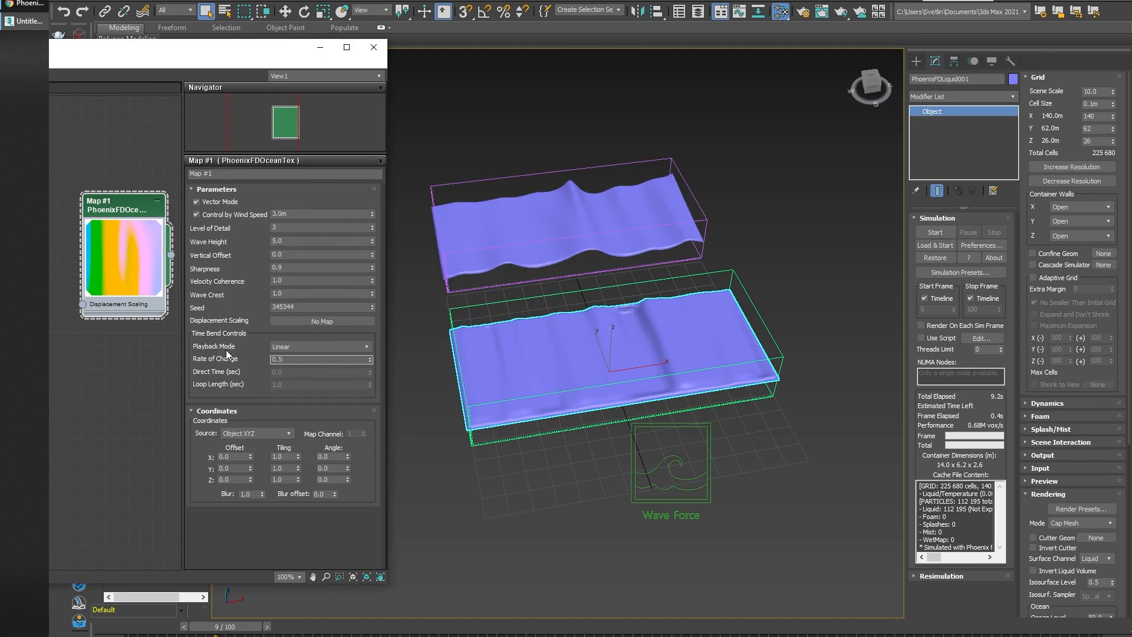
{"action": "key", "text": "Return"}
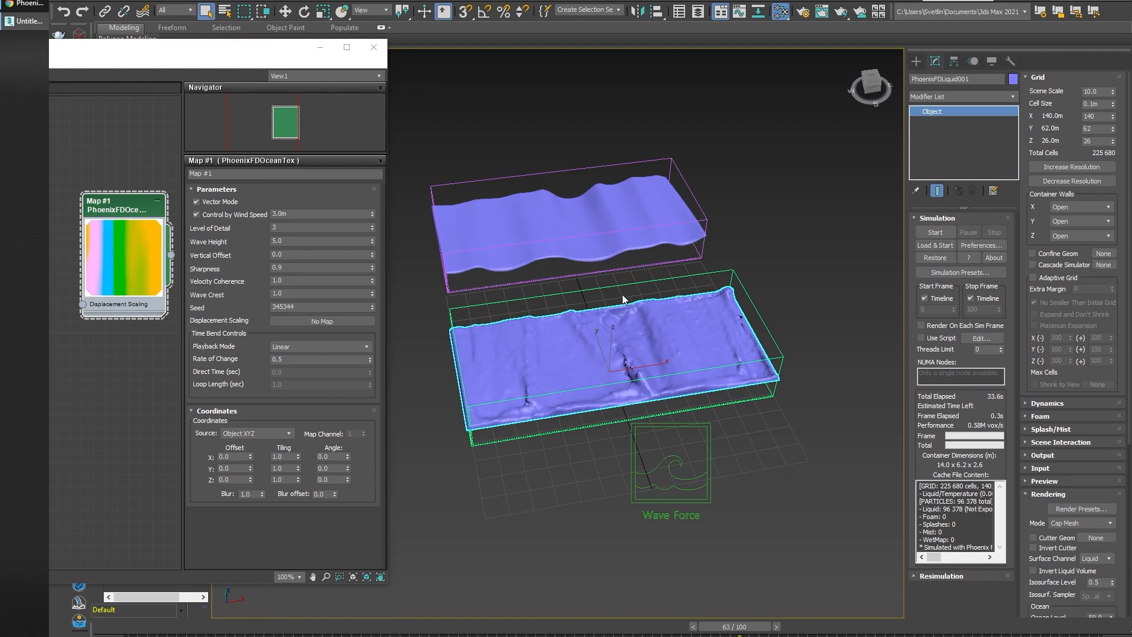
Create another animation preview with the slower ocean map, watch it and close the player.
{"action": "key", "text": "shift+v"}
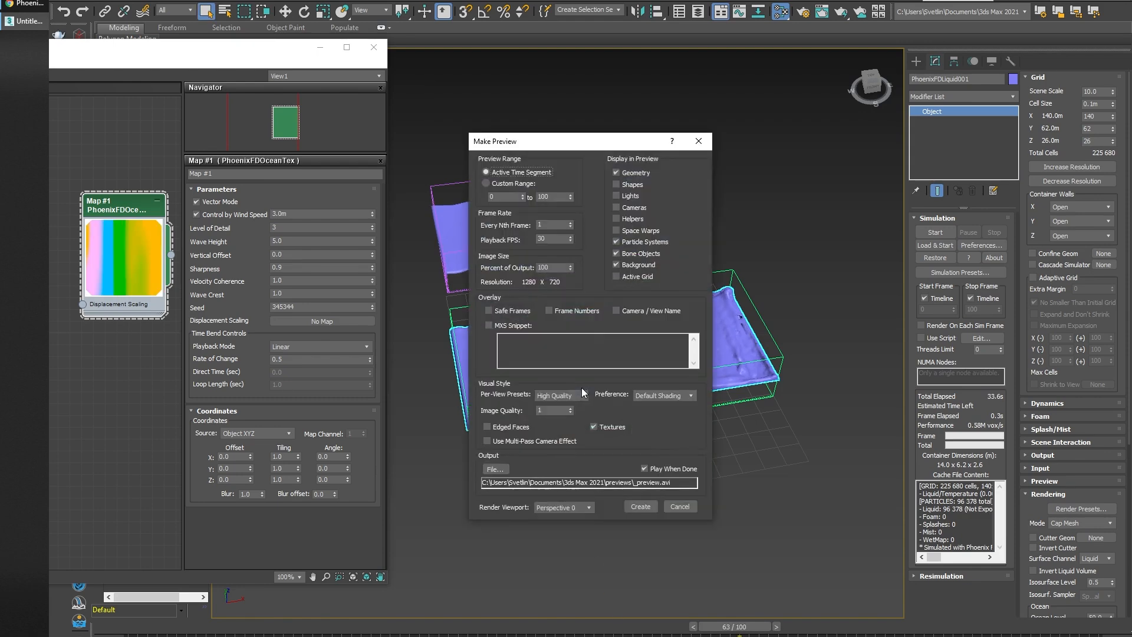
{"action": "left_click", "coordinate": [642, 507]}
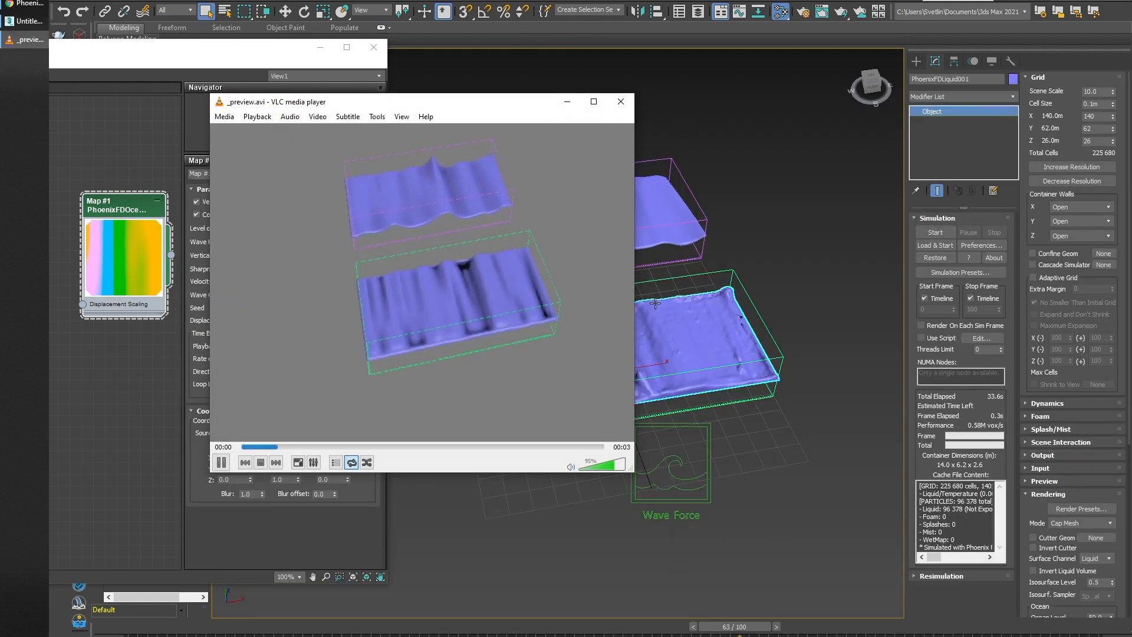
{"action": "left_click_drag", "start_coordinate": [287, 102], "coordinate": [352, 140]}
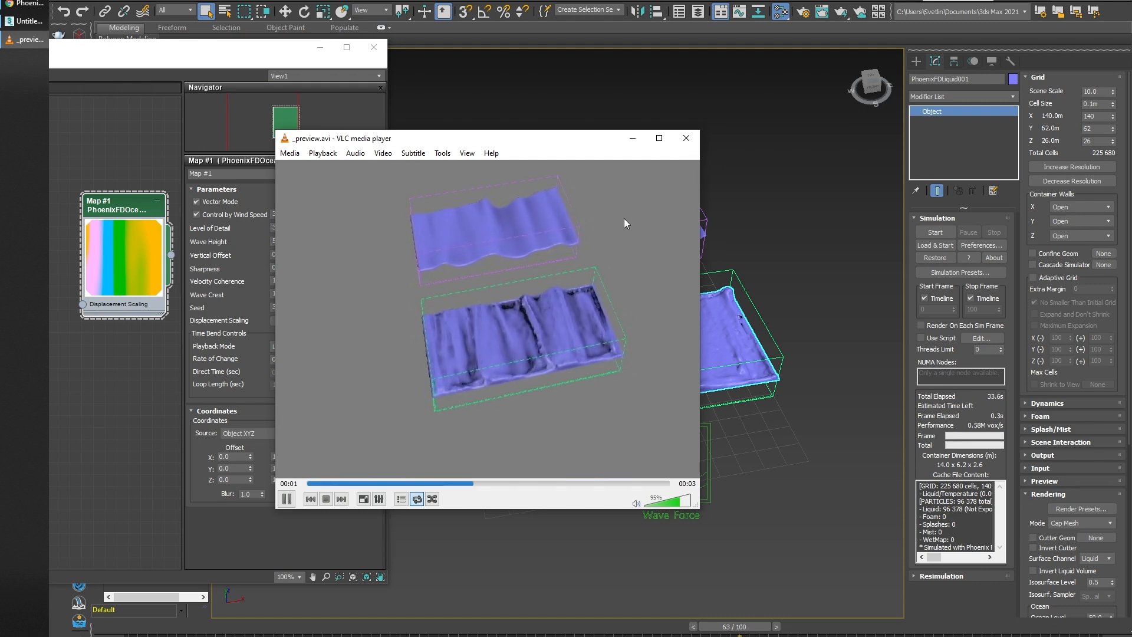
{"action": "left_click", "coordinate": [685, 138]}
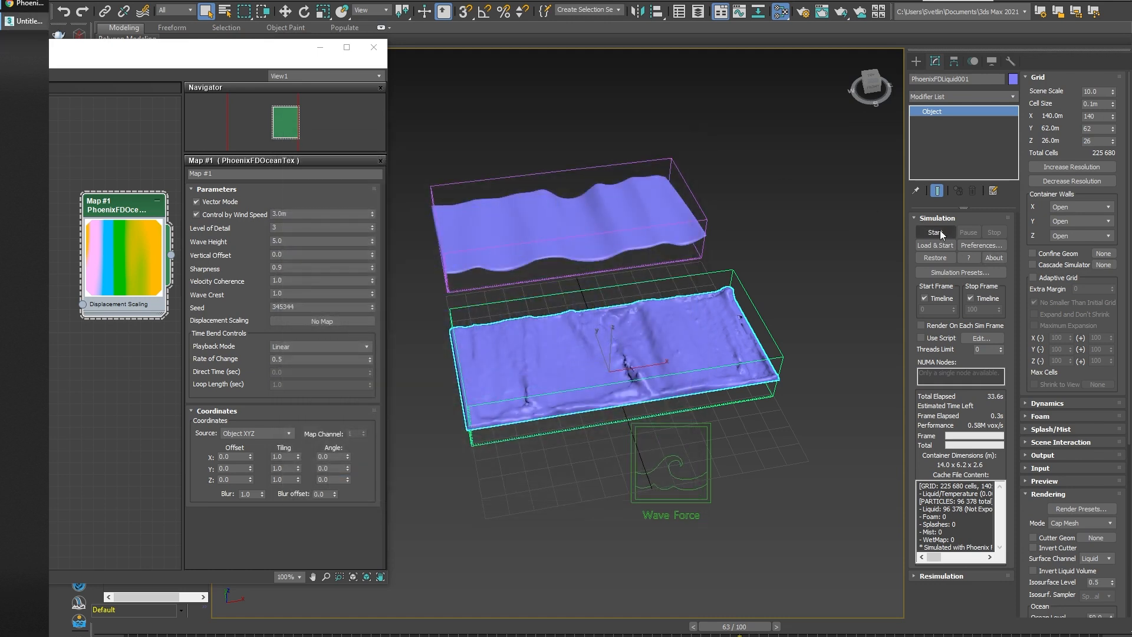
Restart the original liquid simulation and extend the scene's animation range to end at frame 423.
{"action": "left_click", "coordinate": [937, 230]}
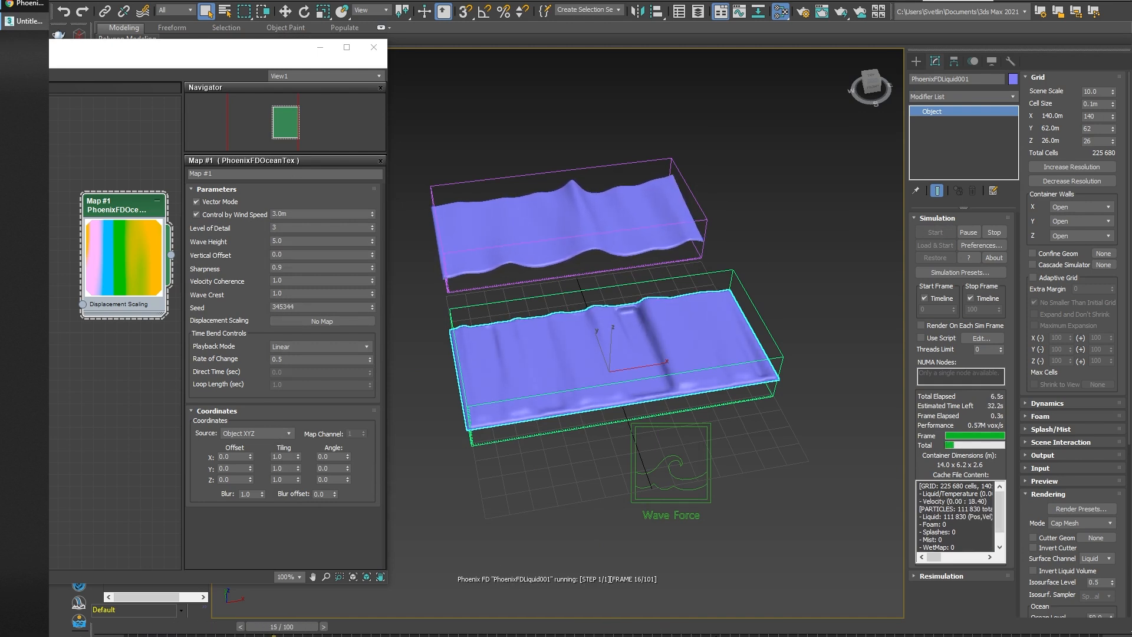
{"action": "right_click_drag", "start_coordinate": [863, 636], "coordinate": [387, 635], "text": "ctrl+alt"}
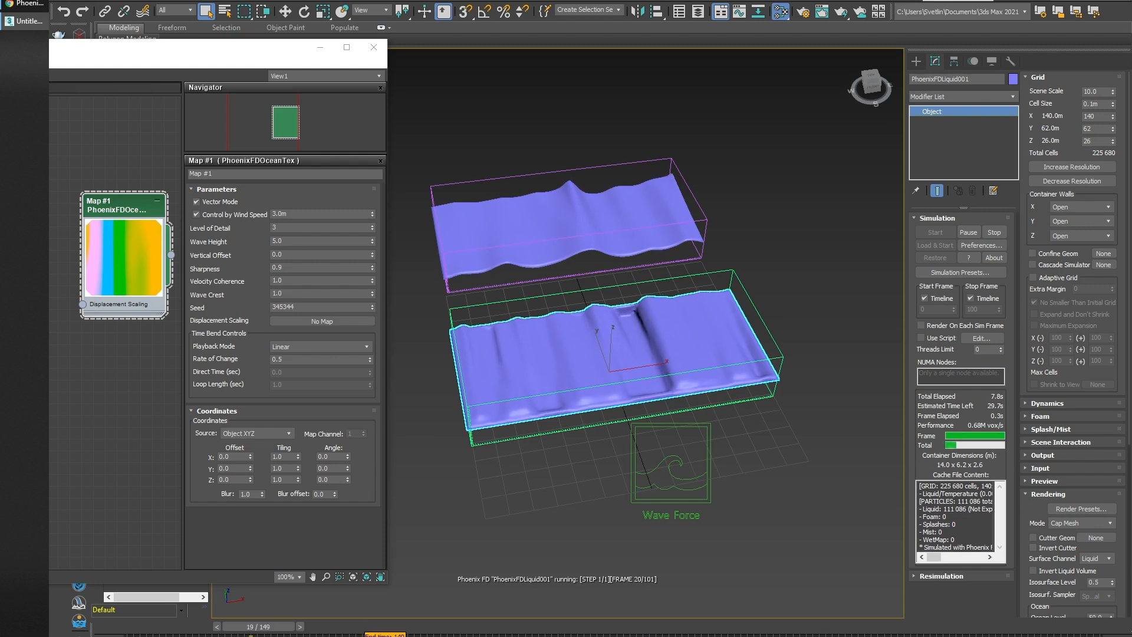
{"action": "right_click_drag", "start_coordinate": [394, 636], "coordinate": [389, 636], "text": "ctrl+alt"}
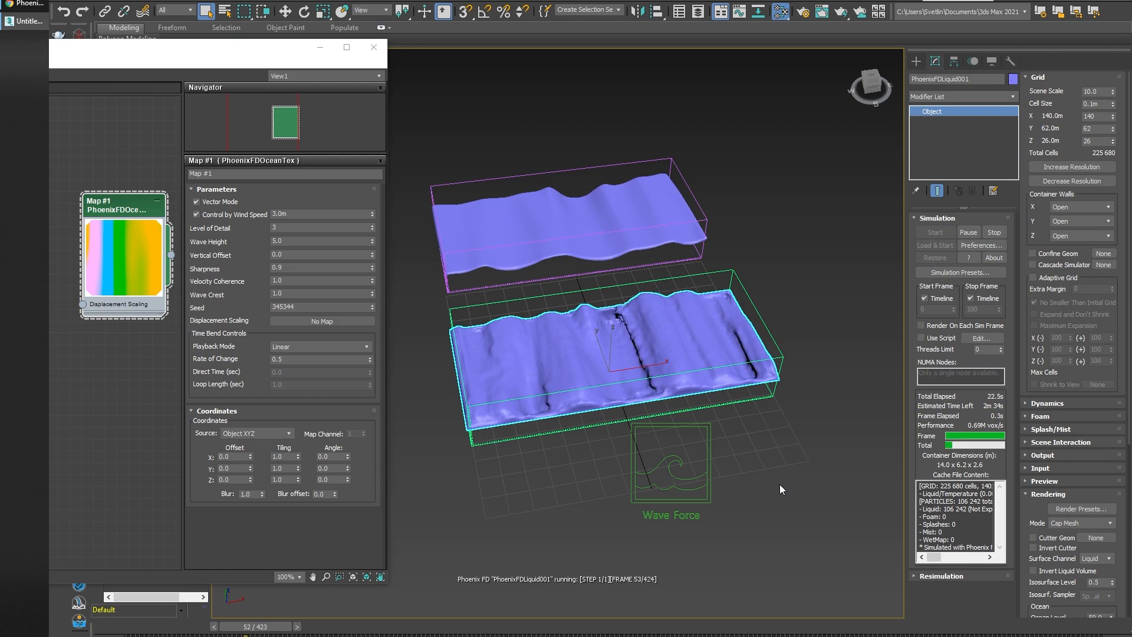
Check the Wave Force settings, inspect the running simulation from several angles and stop it at frame 140.
{"action": "middle_click_drag", "start_coordinate": [796, 369], "coordinate": [765, 405], "text": "alt"}
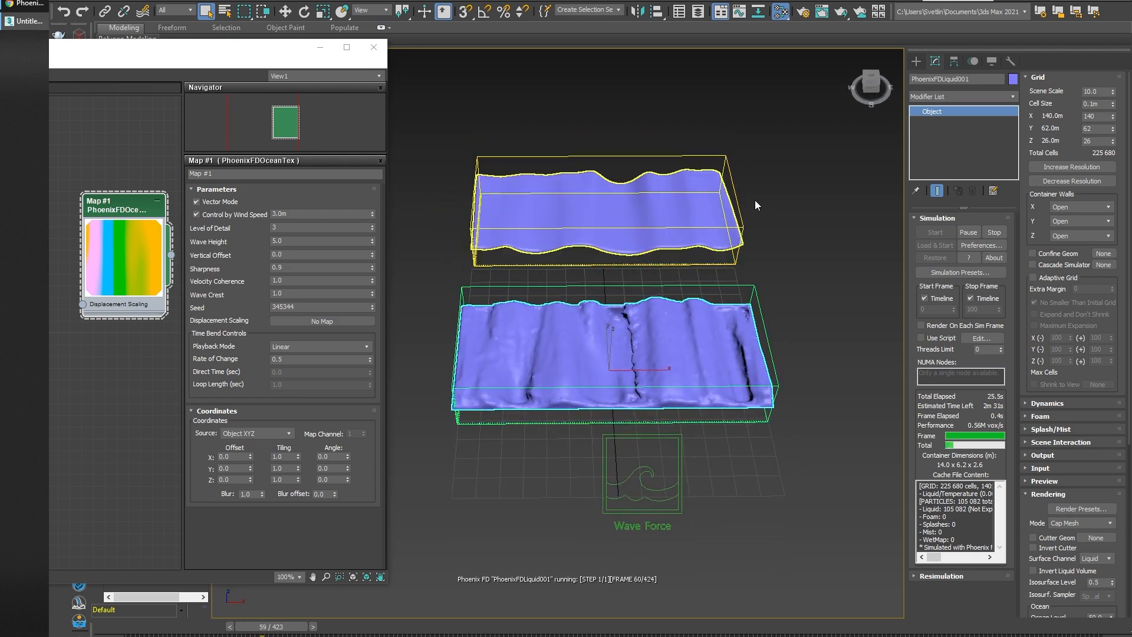
{"action": "left_click", "coordinate": [642, 475]}
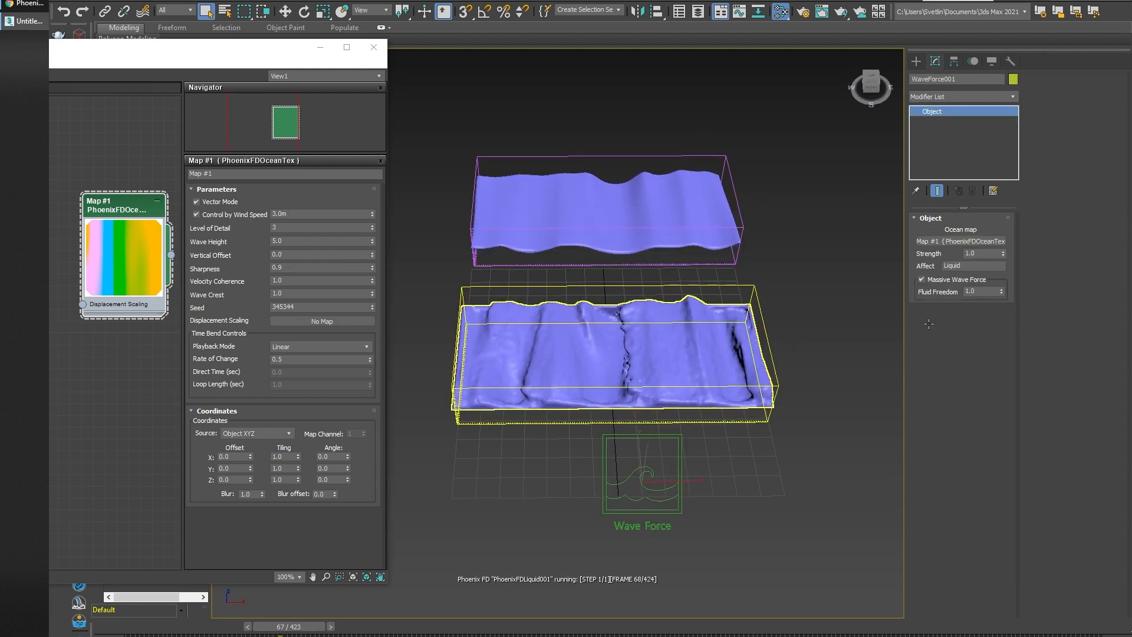
{"action": "left_click", "coordinate": [613, 354]}
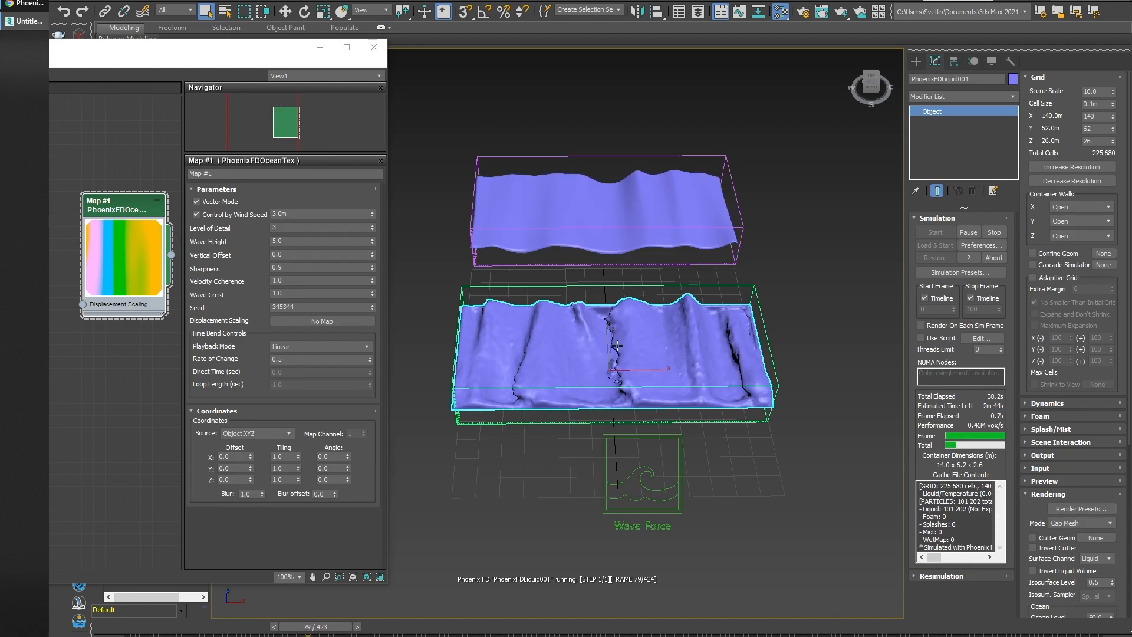
{"action": "mouse_move", "coordinate": [719, 442]}
{"action": "middle_mouse_down", "text": "alt"}
{"action": "mouse_move", "coordinate": [734, 414]}
{"action": "mouse_move", "coordinate": [714, 433]}
{"action": "mouse_move", "coordinate": [716, 462]}
{"action": "middle_mouse_up", "text": "alt"}
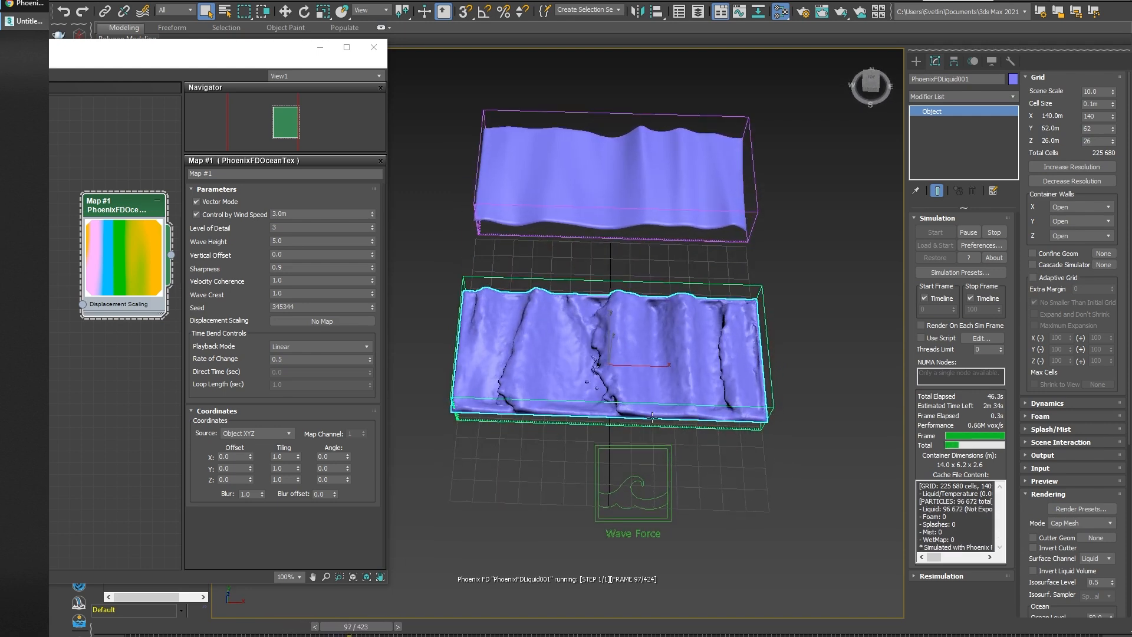
{"action": "middle_click_drag", "start_coordinate": [718, 464], "coordinate": [742, 472], "text": "alt"}
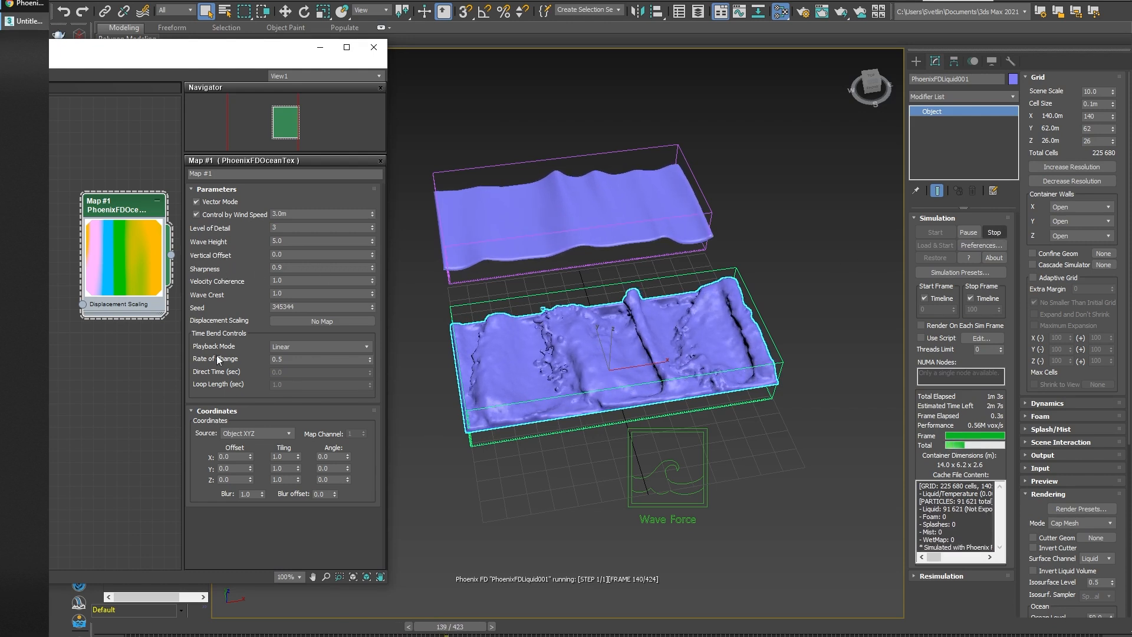
{"action": "left_click", "coordinate": [994, 232]}
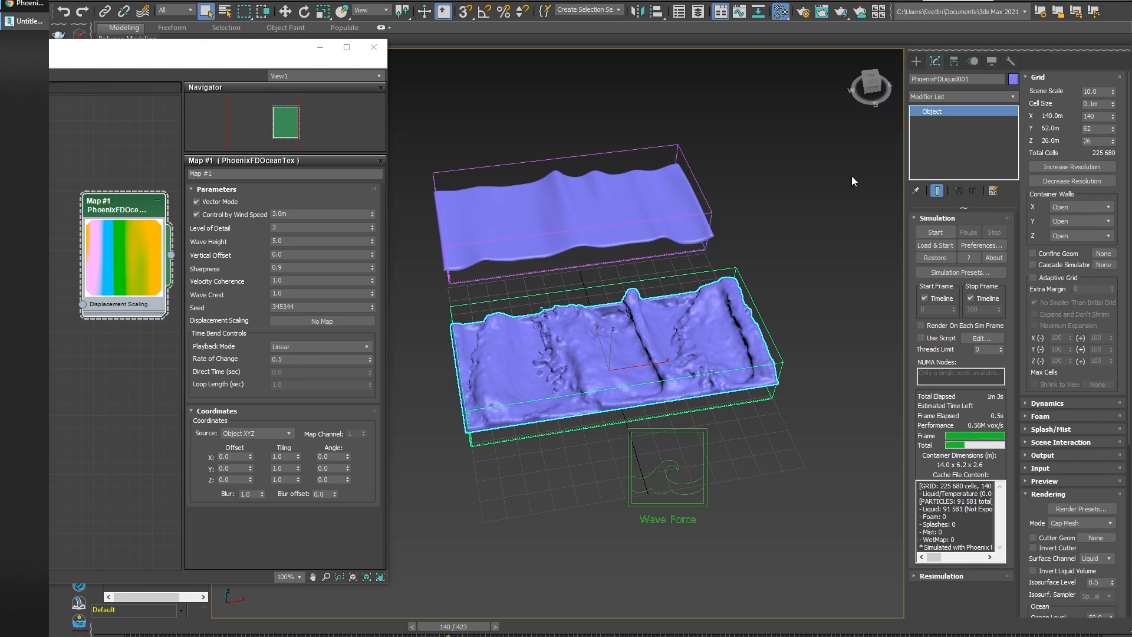
Try Z angles of 180 and 90 on the ocean map, checking the displaced copy between frames 32 and 50.
{"action": "left_click_drag", "start_coordinate": [429, 619], "coordinate": [174, 635]}
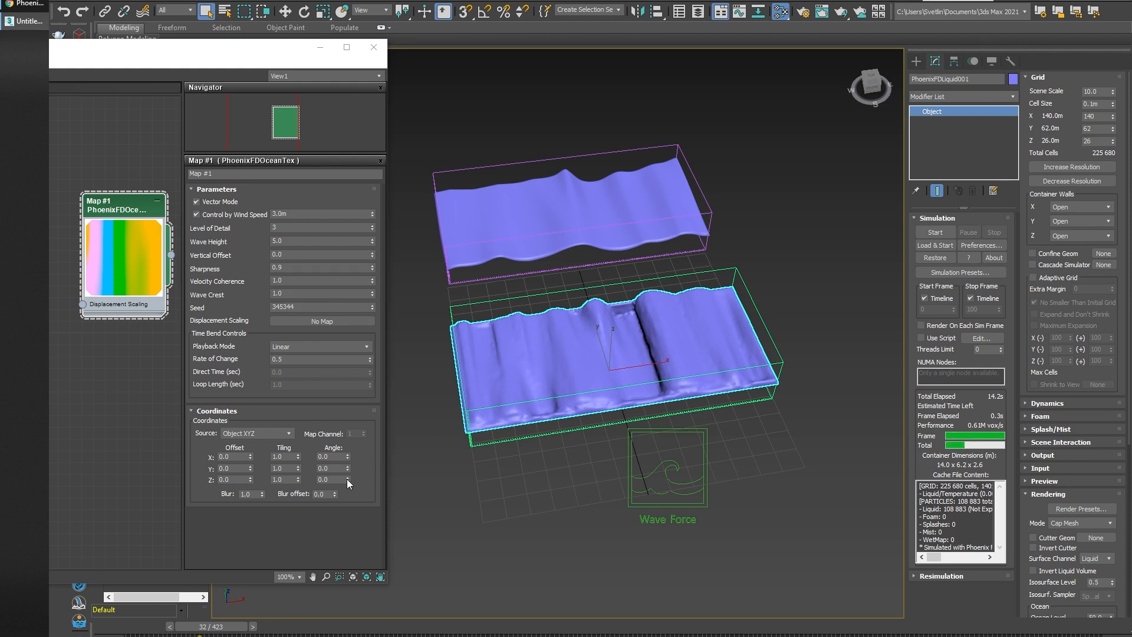
{"action": "left_click_drag", "start_coordinate": [348, 479], "coordinate": [349, 473]}
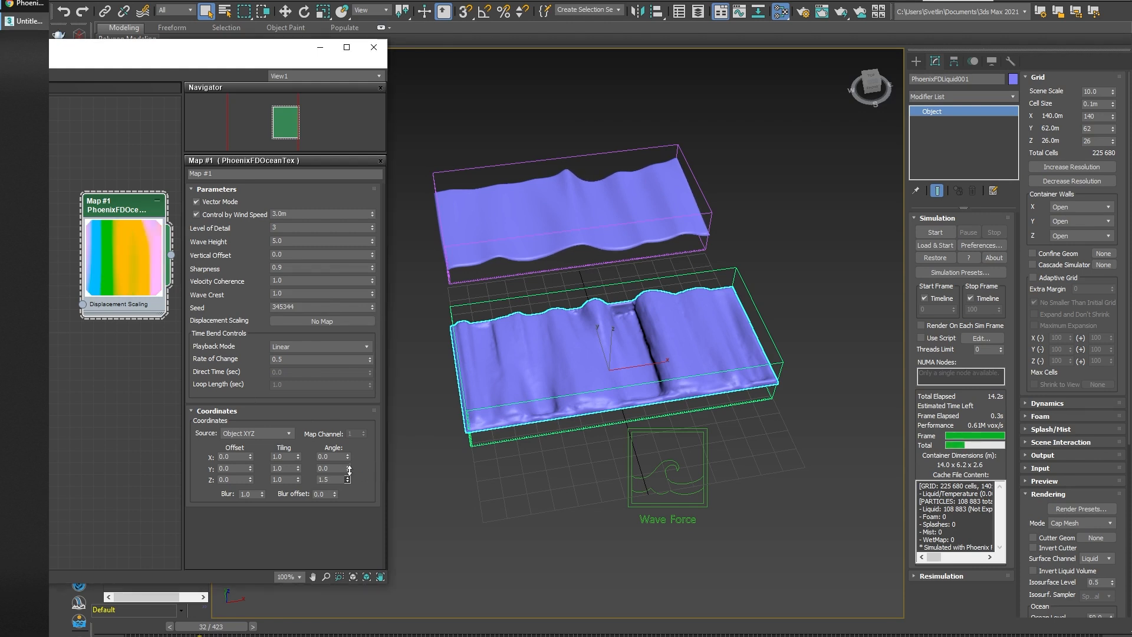
{"action": "left_click_drag", "start_coordinate": [357, 332], "coordinate": [367, 169]}
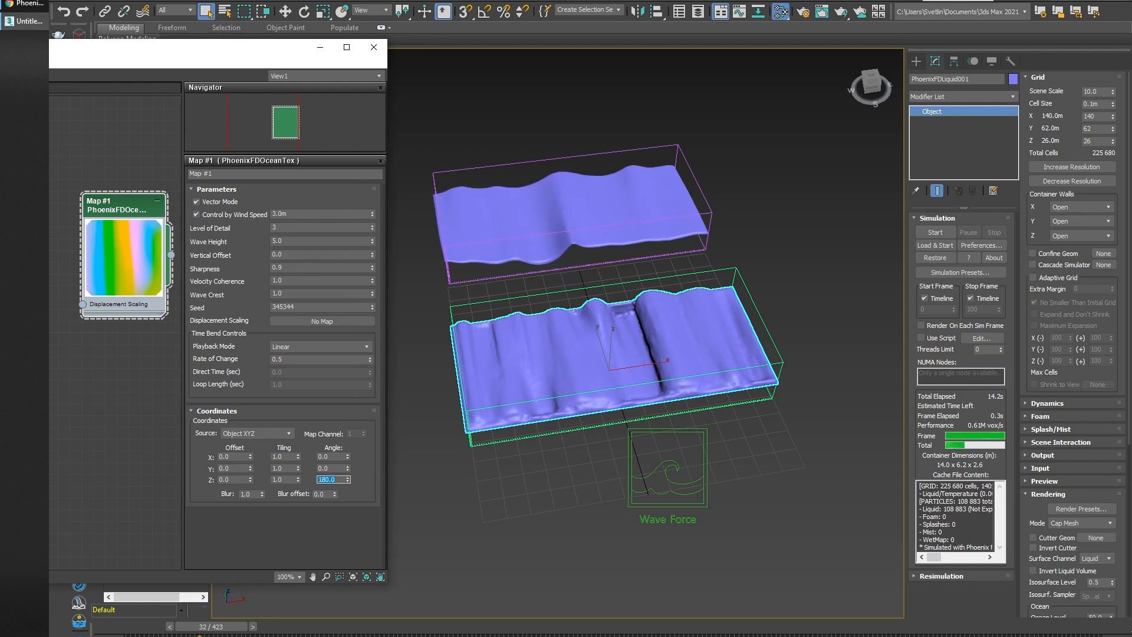
{"action": "left_click_drag", "start_coordinate": [214, 630], "coordinate": [253, 628]}
{"action": "left_click", "coordinate": [341, 478]}
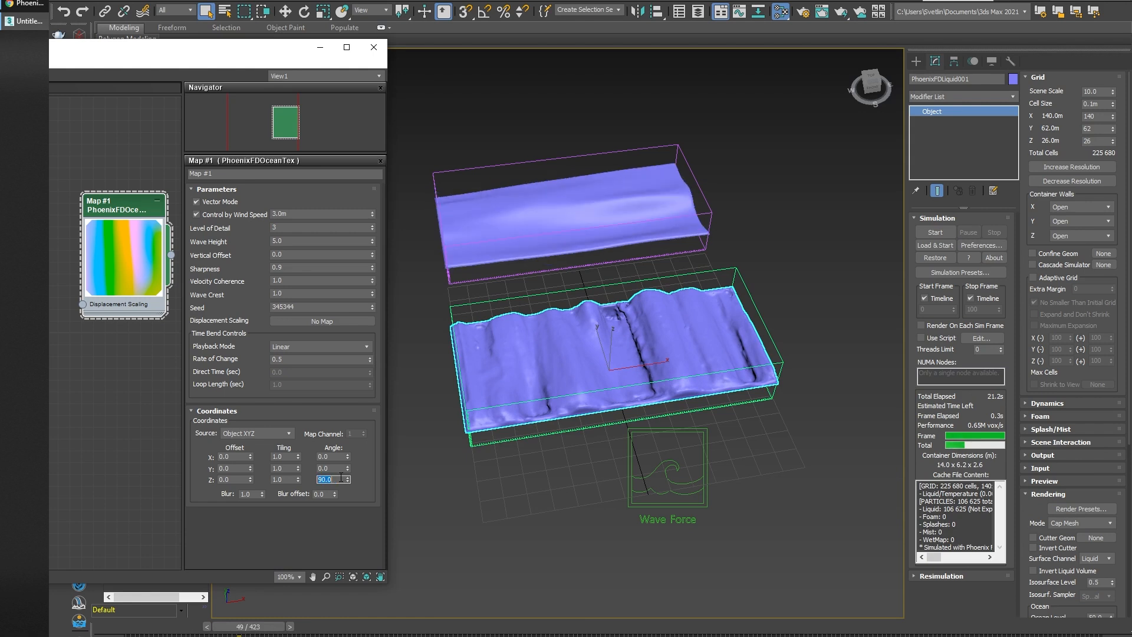
{"action": "mouse_move", "coordinate": [252, 627]}
{"action": "left_mouse_down"}
{"action": "mouse_move", "coordinate": [201, 627]}
{"action": "mouse_move", "coordinate": [833, 628]}
{"action": "mouse_move", "coordinate": [248, 627]}
{"action": "left_mouse_up"}
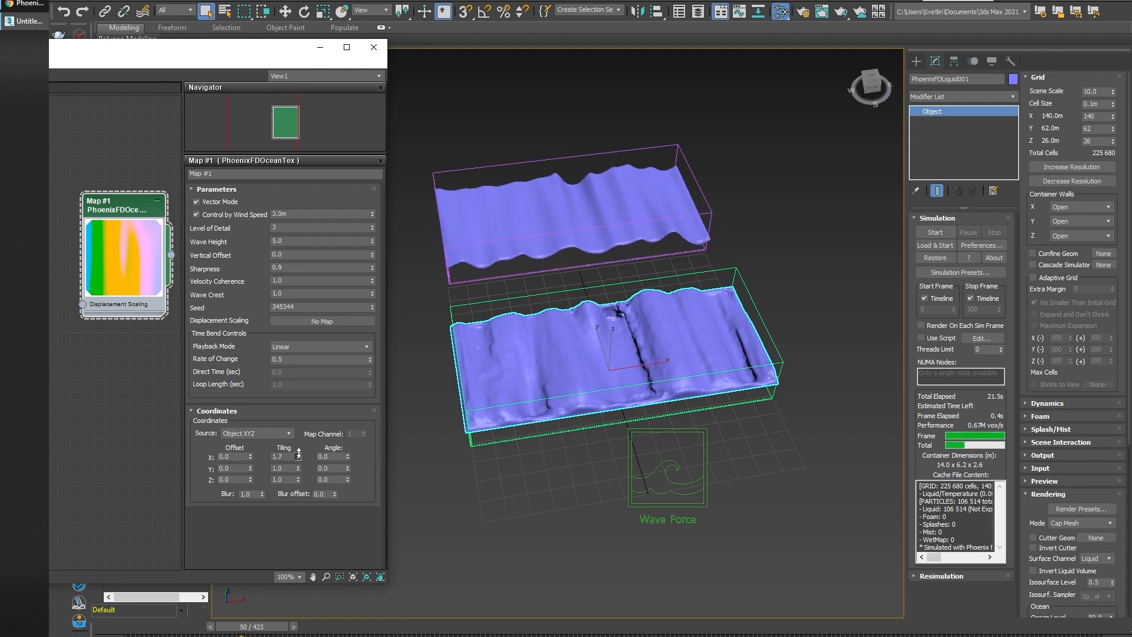
Try X tiling values between 0.3 and 1.7 on the ocean map and restore the tiling to 1.0.
{"action": "left_click", "coordinate": [299, 458]}
{"action": "left_click_drag", "start_coordinate": [299, 457], "coordinate": [300, 451]}
{"action": "left_click_drag", "start_coordinate": [298, 458], "coordinate": [299, 460]}
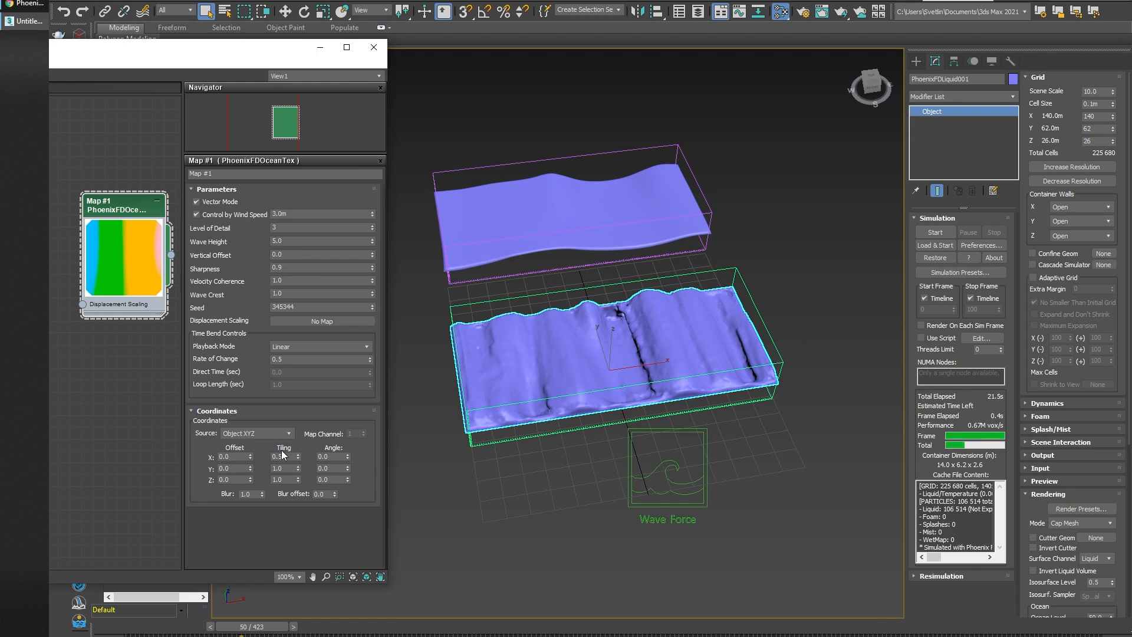
{"action": "left_click", "coordinate": [297, 459]}
{"action": "left_click", "coordinate": [297, 458]}
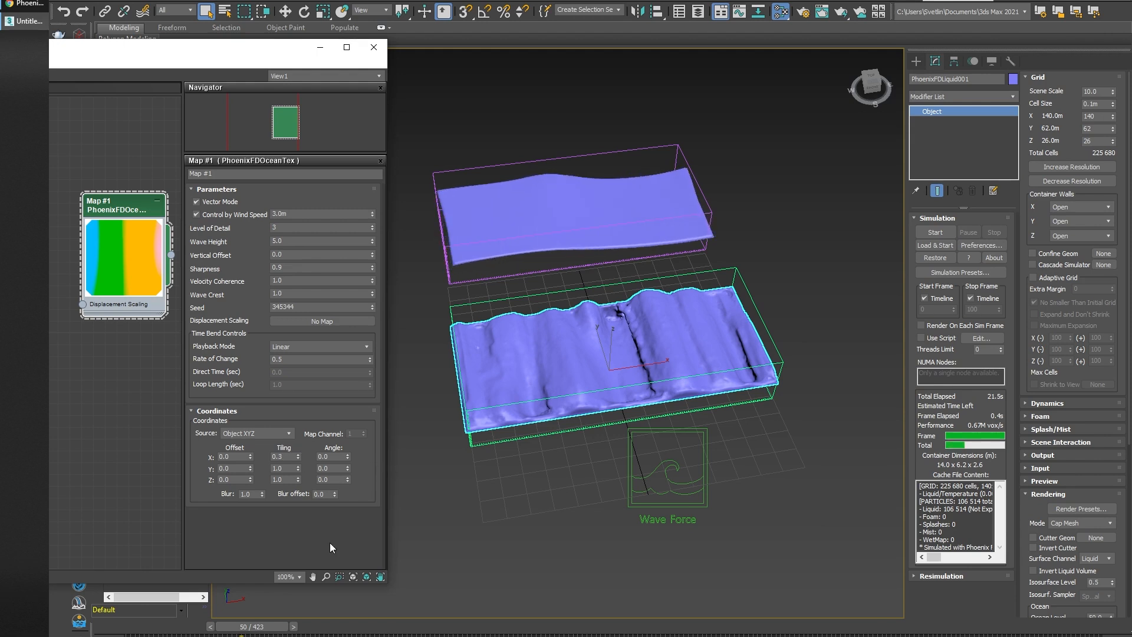
{"action": "left_click", "coordinate": [282, 457]}
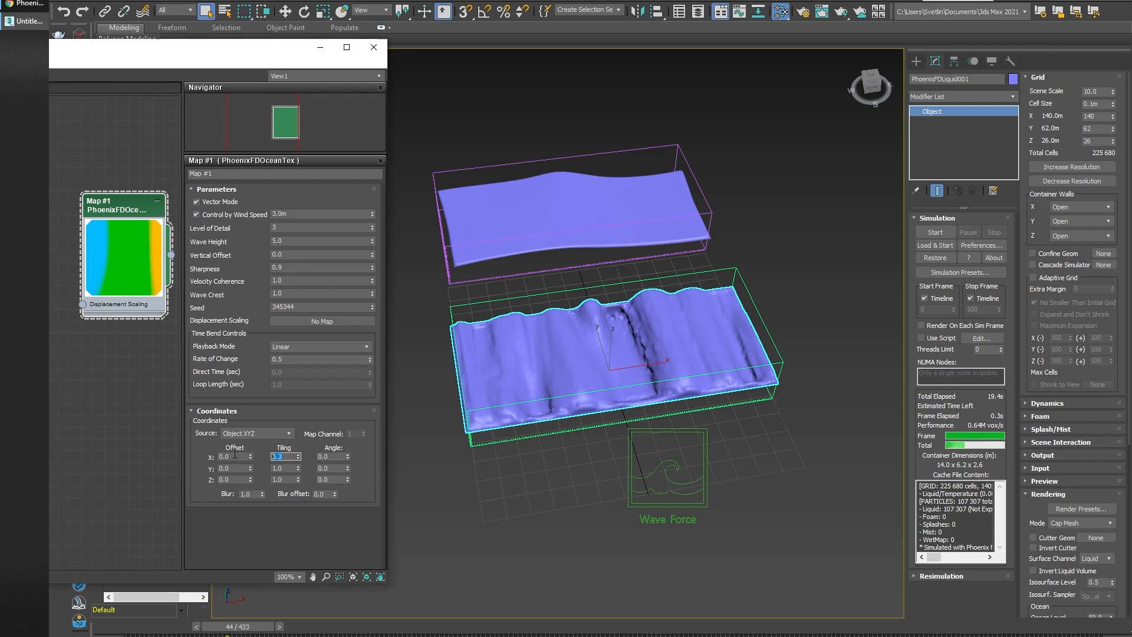
{"action": "type", "text": "1"}
{"action": "key", "text": "Return"}
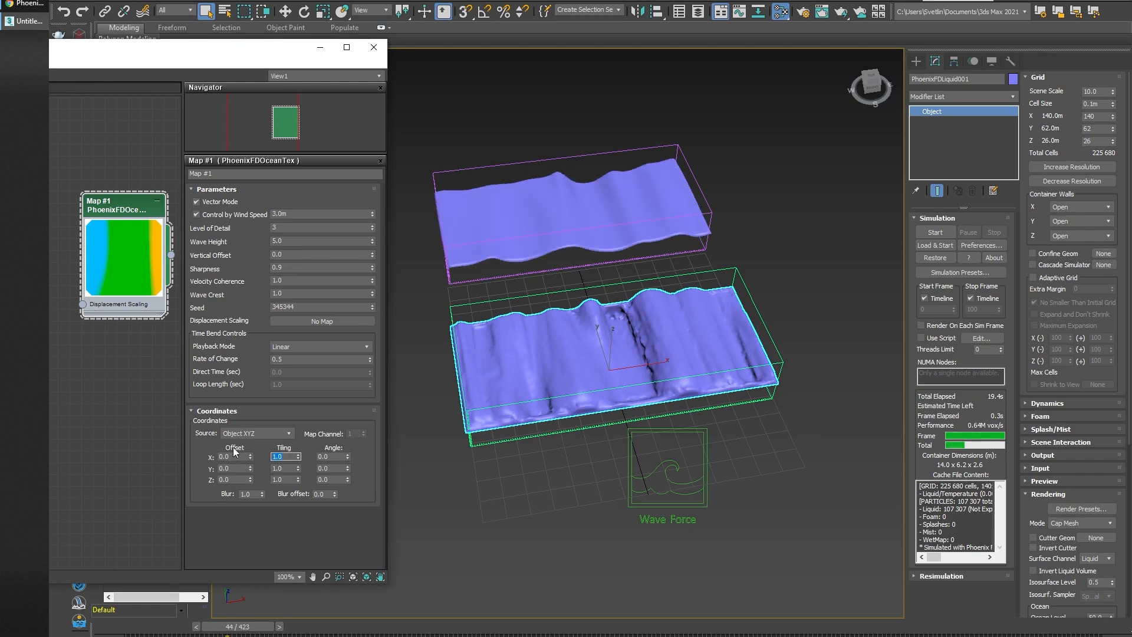
Try an X tiling of 0.4 on the ocean map, check the displaced copy back to frame 2, and restore the tiling to 1.0.
{"action": "left_click", "coordinate": [298, 458]}
{"action": "left_click", "coordinate": [298, 458]}
{"action": "left_click", "coordinate": [298, 458]}
{"action": "left_click", "coordinate": [299, 458]}
{"action": "left_click", "coordinate": [298, 458]}
{"action": "left_click", "coordinate": [298, 458]}
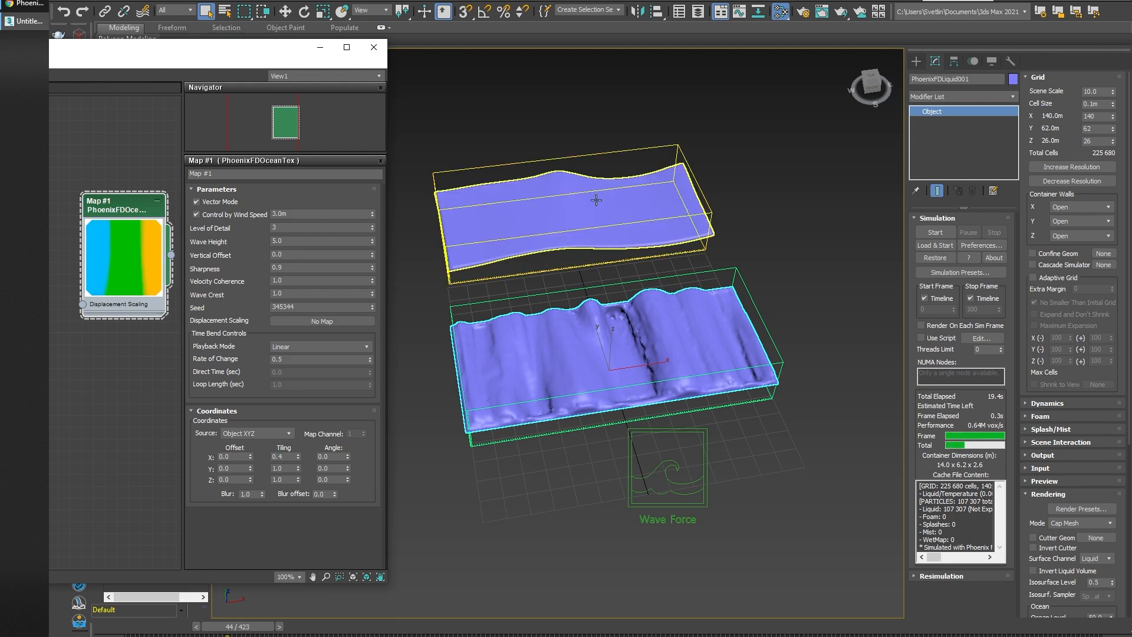
{"action": "left_click_drag", "start_coordinate": [257, 626], "coordinate": [160, 634]}
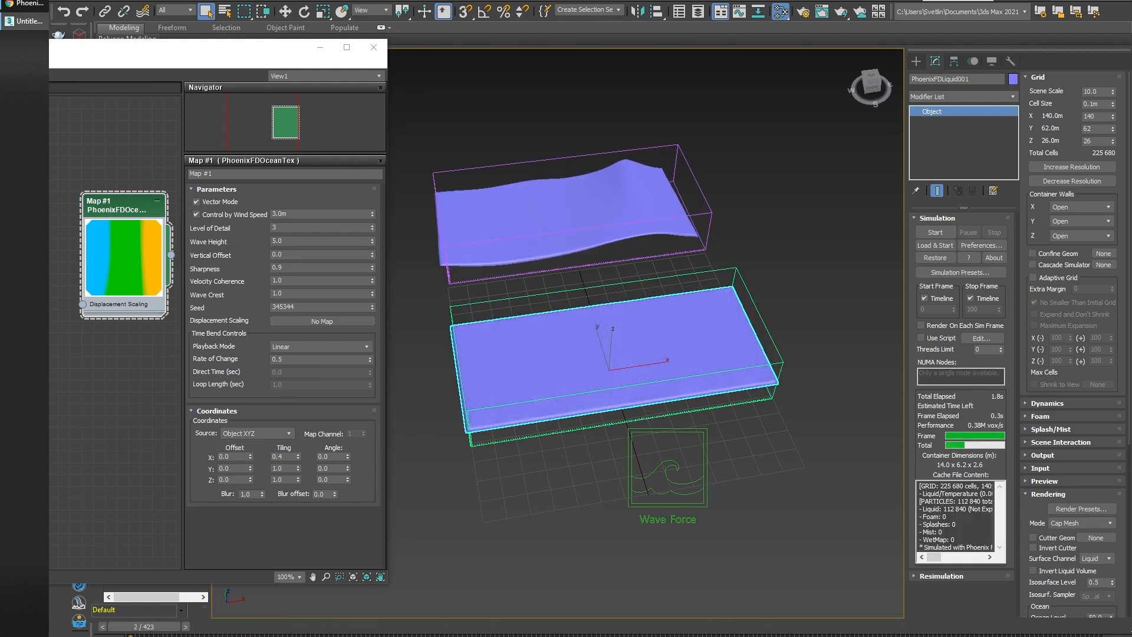
{"action": "double_click", "coordinate": [290, 456]}
{"action": "key", "text": "Return"}
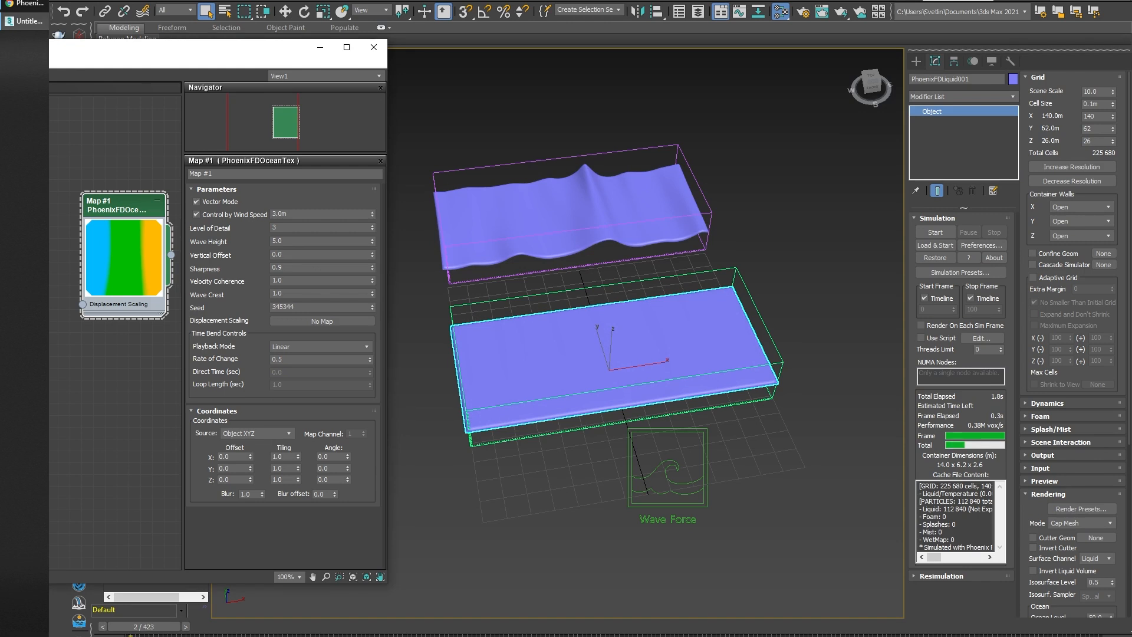
Set the ocean map's wind speed to 6.0m and wave height to 2.0, checking the displaced copy at frames 156 and 169.
{"action": "left_click_drag", "start_coordinate": [159, 631], "coordinate": [498, 627]}
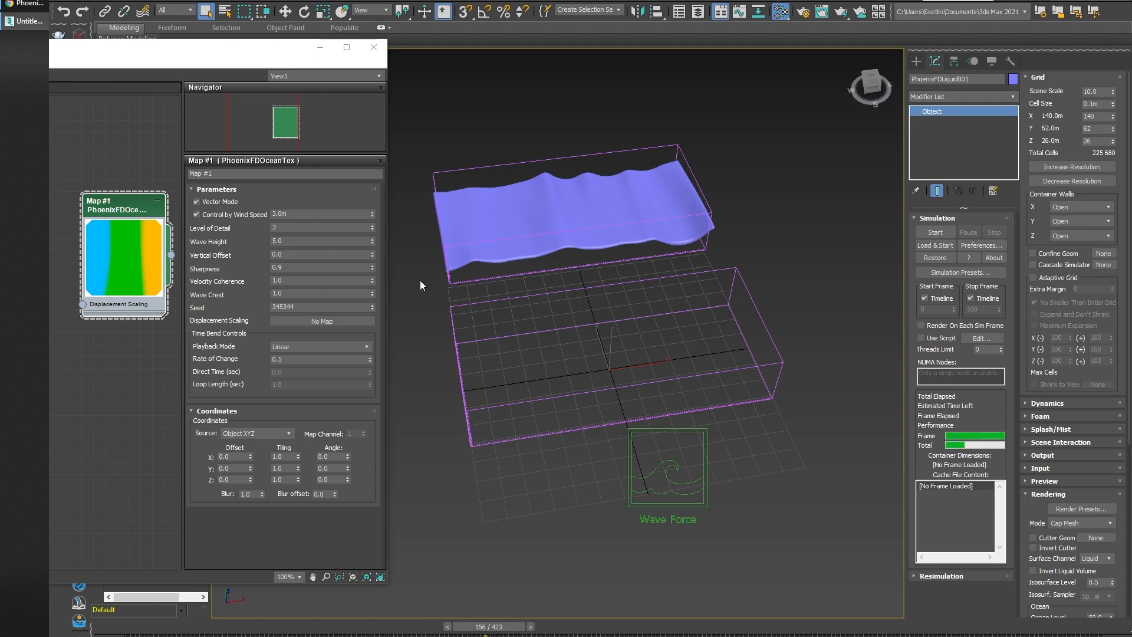
{"action": "left_click", "coordinate": [297, 213]}
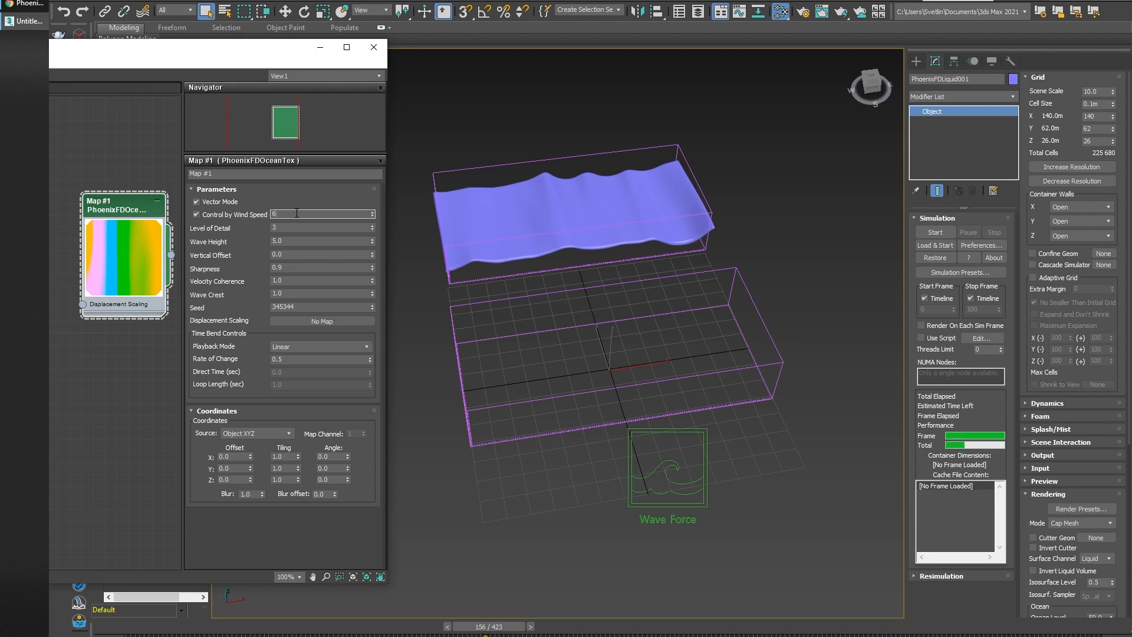
{"action": "key", "text": "Return"}
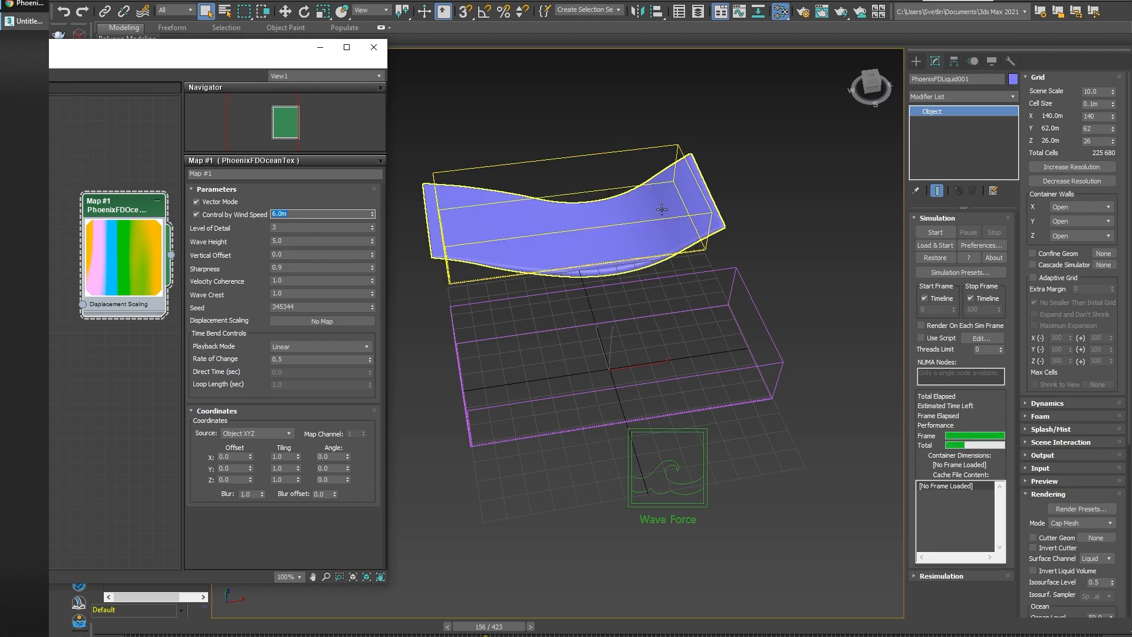
{"action": "mouse_move", "coordinate": [494, 627]}
{"action": "left_mouse_down"}
{"action": "mouse_move", "coordinate": [132, 630]}
{"action": "mouse_move", "coordinate": [633, 632]}
{"action": "mouse_move", "coordinate": [393, 629]}
{"action": "mouse_move", "coordinate": [500, 629]}
{"action": "left_mouse_up"}
{"action": "double_click", "coordinate": [299, 242]}
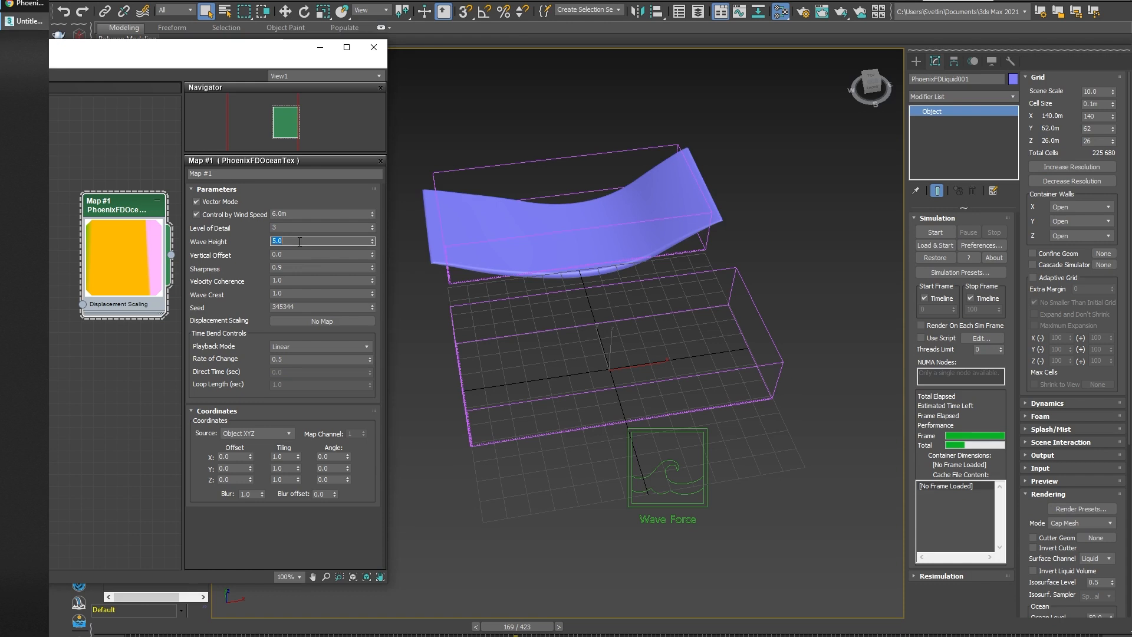
{"action": "type", "text": "2"}
{"action": "key", "text": "Return"}
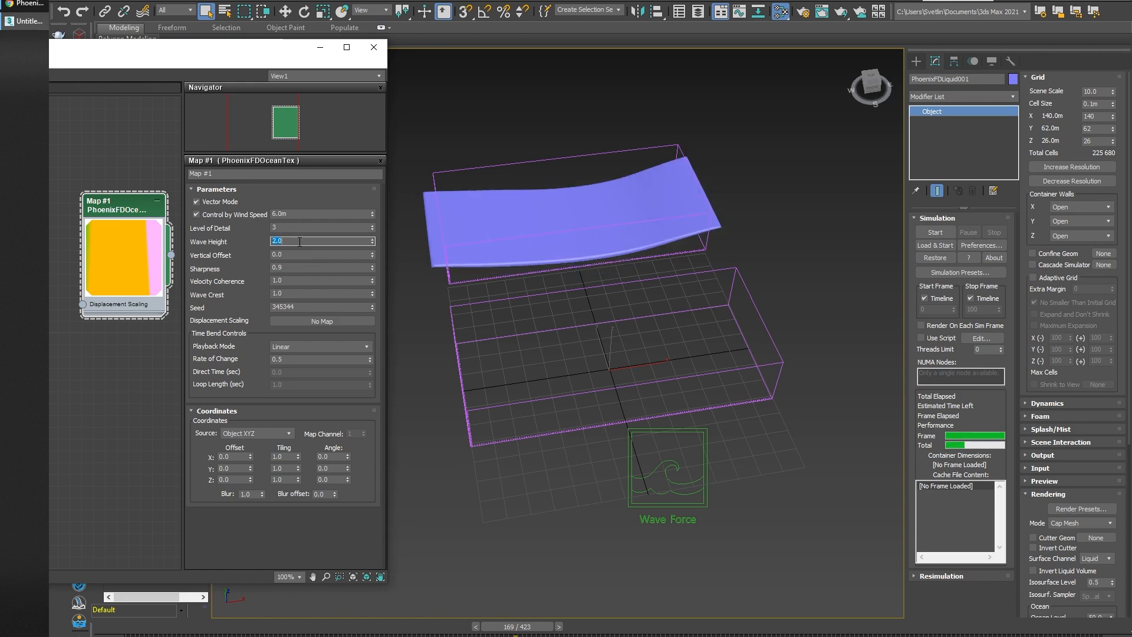
Restart the original liquid simulation, pause it to compare frames 60 and 69 with the displaced copy, and resume it.
{"action": "left_click_drag", "start_coordinate": [522, 629], "coordinate": [401, 628]}
{"action": "left_click", "coordinate": [926, 231]}
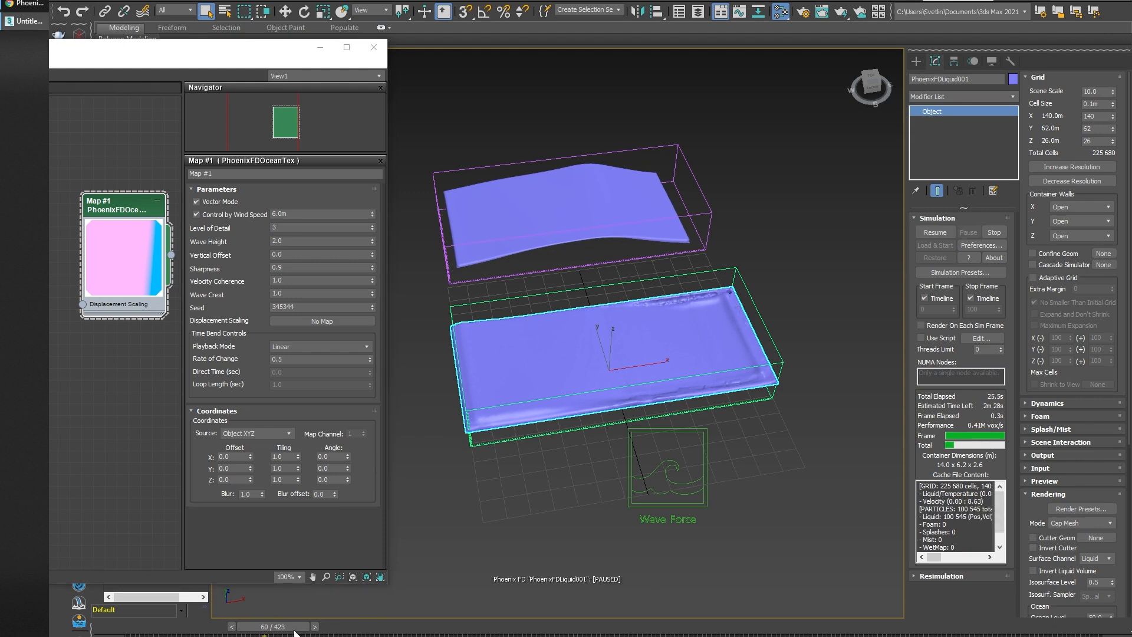
{"action": "left_click_drag", "start_coordinate": [295, 631], "coordinate": [314, 632]}
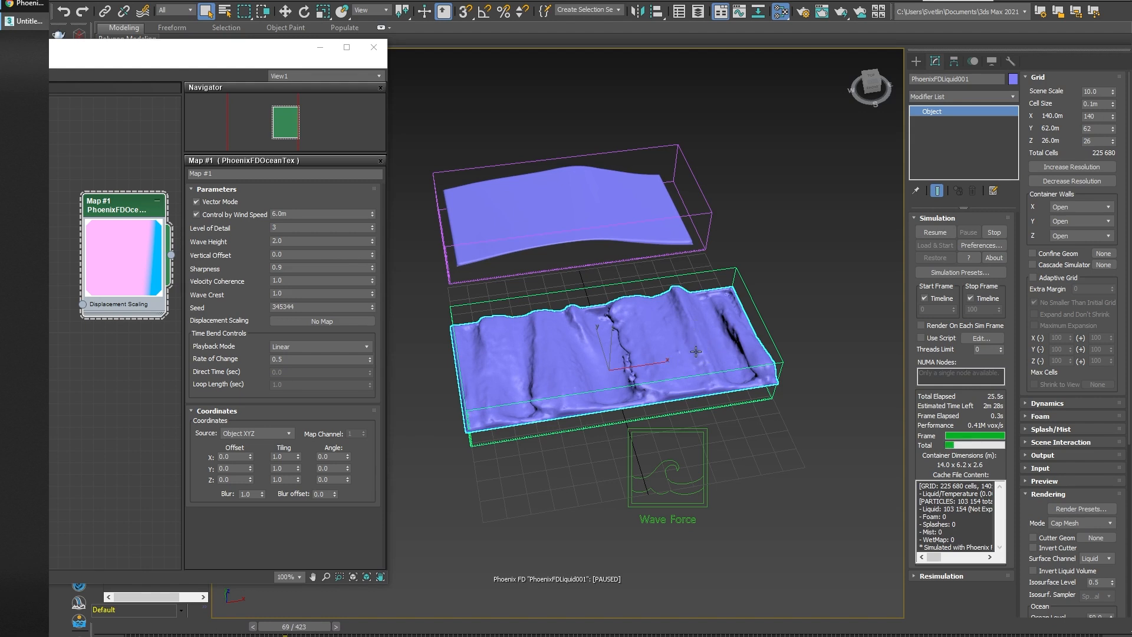
{"action": "left_click", "coordinate": [935, 232]}
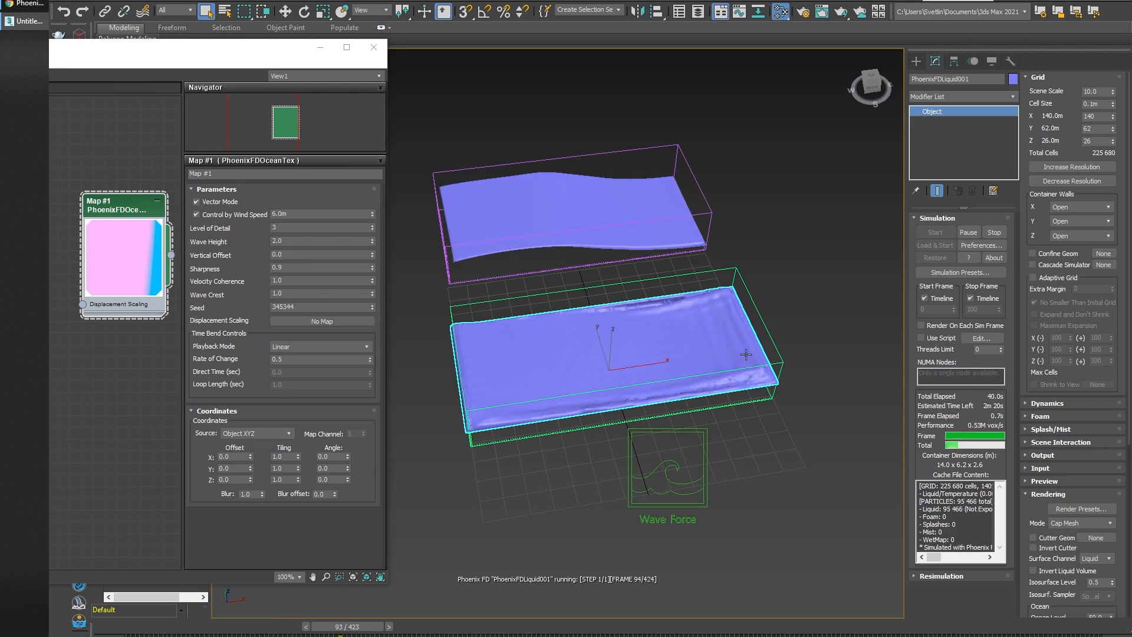
Inspect the running liquid simulation beside the displaced copy from edge-on and raised angles.
{"action": "middle_click_drag", "start_coordinate": [784, 466], "coordinate": [783, 419], "text": "alt"}
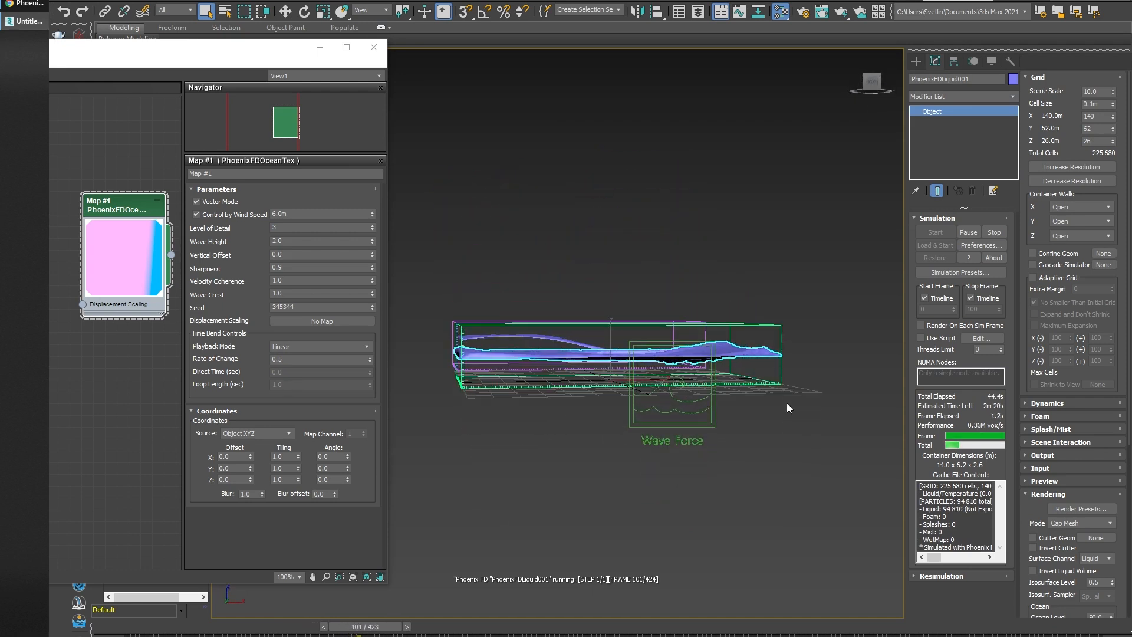
{"action": "middle_click_drag", "start_coordinate": [797, 377], "coordinate": [805, 419], "text": "alt"}
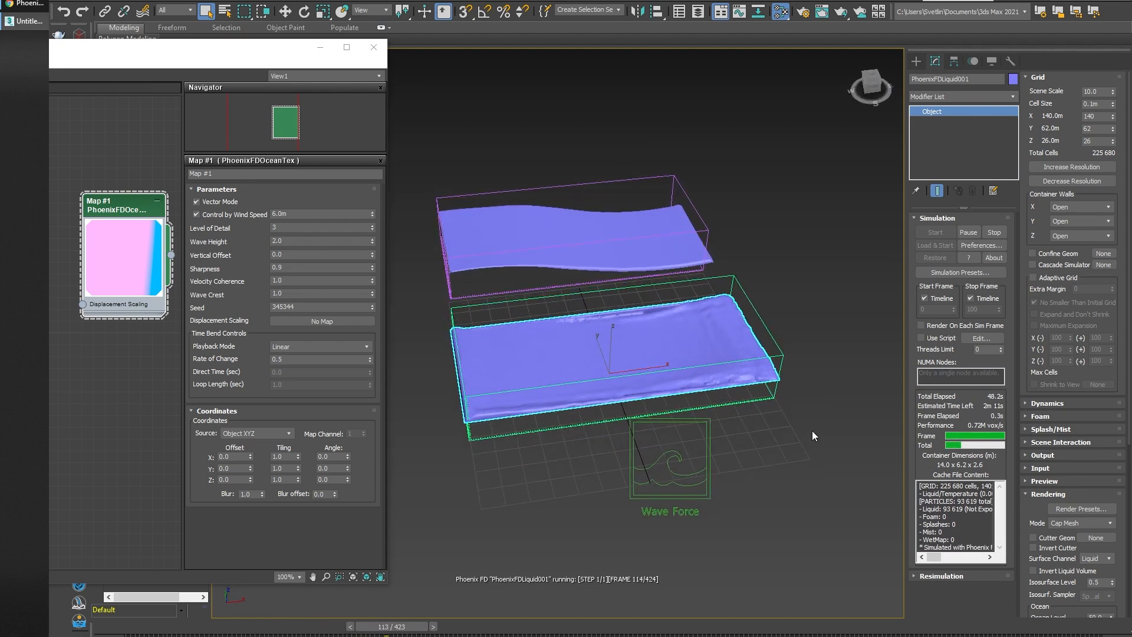
{"action": "middle_click_drag", "start_coordinate": [812, 436], "coordinate": [809, 392], "text": "alt"}
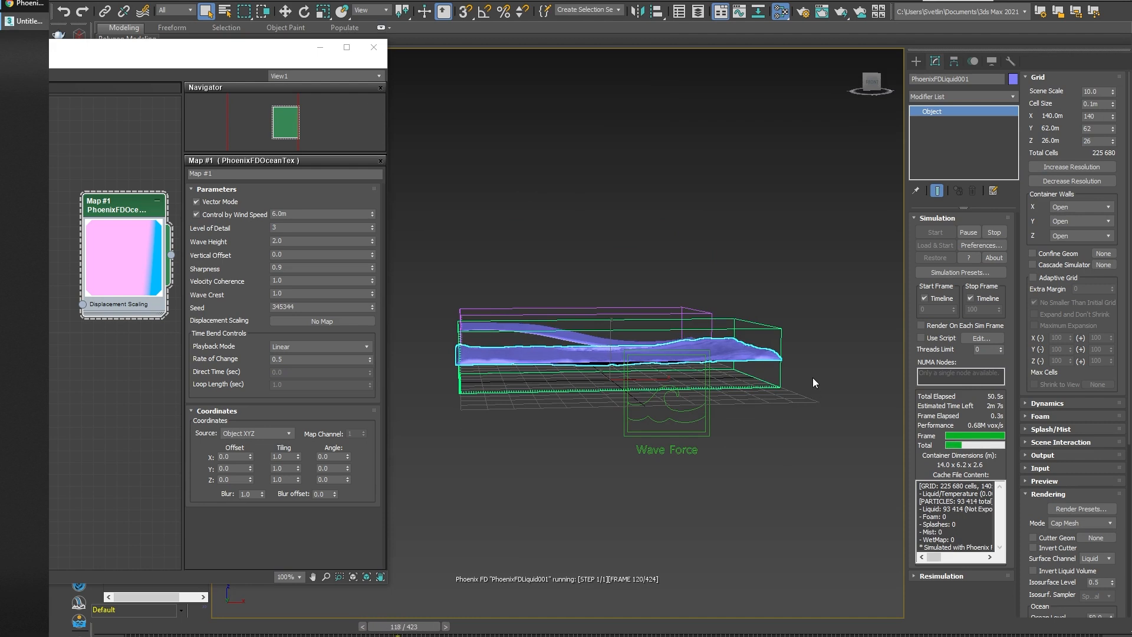
{"action": "middle_click_drag", "start_coordinate": [814, 375], "coordinate": [817, 395], "text": "alt"}
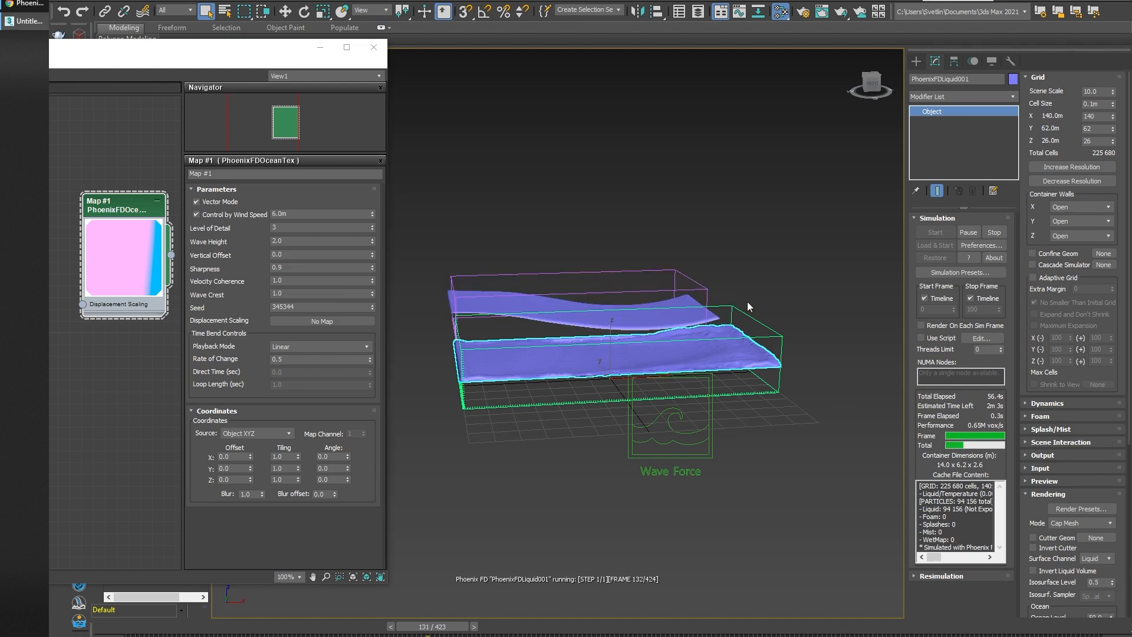
{"action": "middle_click_drag", "start_coordinate": [792, 409], "coordinate": [782, 412], "text": "alt"}
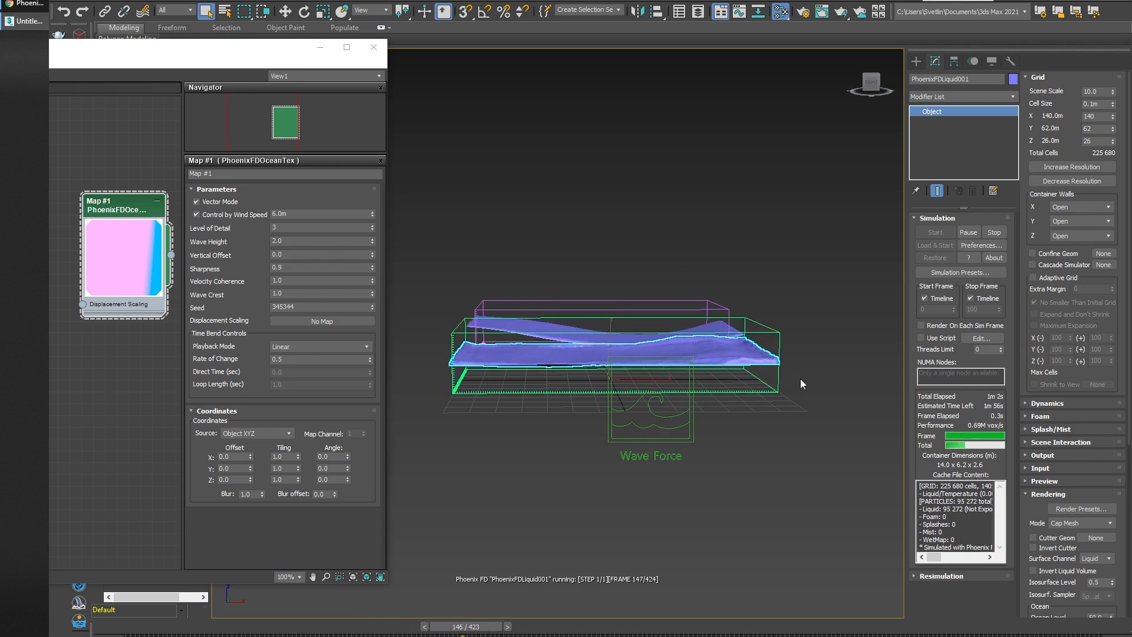
Stop the simulation, set the Wave Force's Fluid Freedom to 0, and simulate the original liquid again.
{"action": "left_click", "coordinate": [654, 415]}
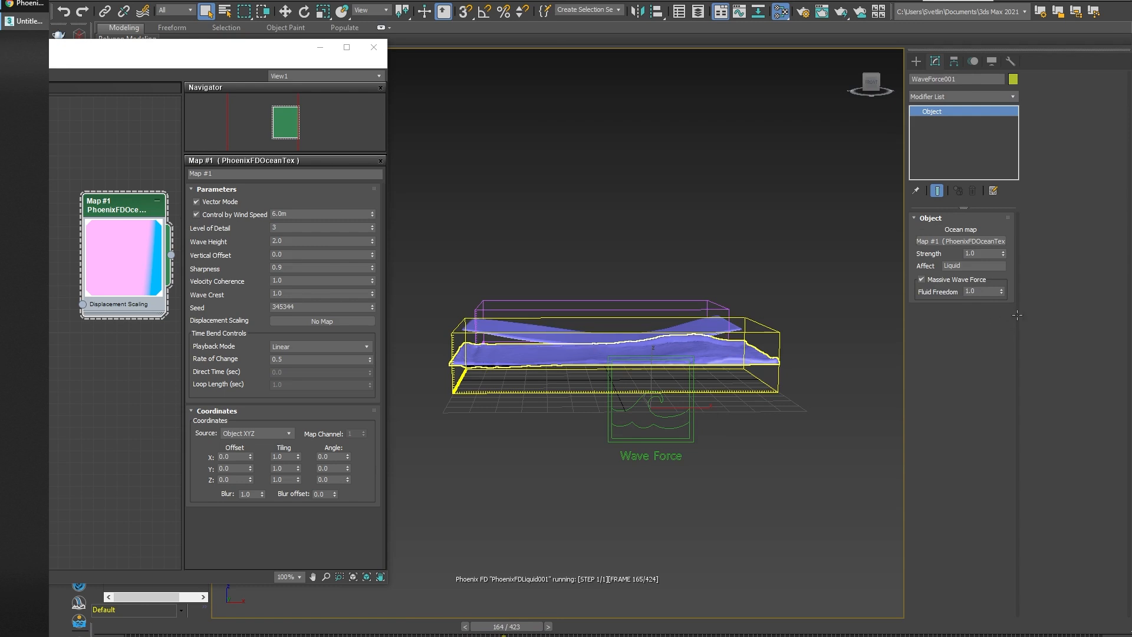
{"action": "left_click", "coordinate": [994, 233]}
{"action": "left_click", "coordinate": [679, 415]}
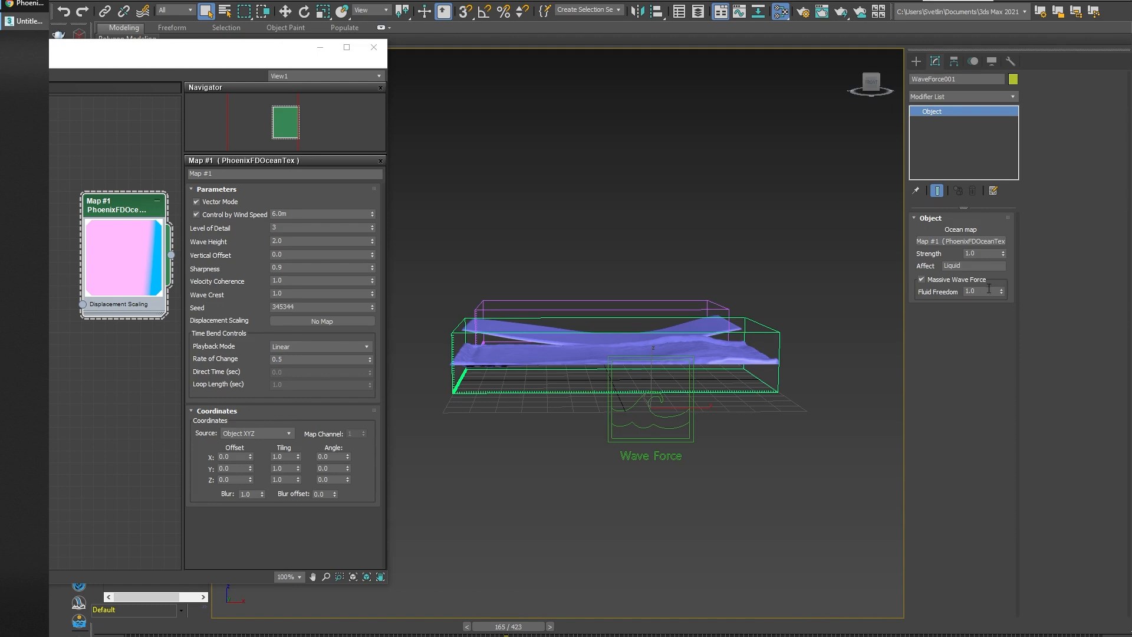
{"action": "type", "text": "0"}
{"action": "key", "text": "Return"}
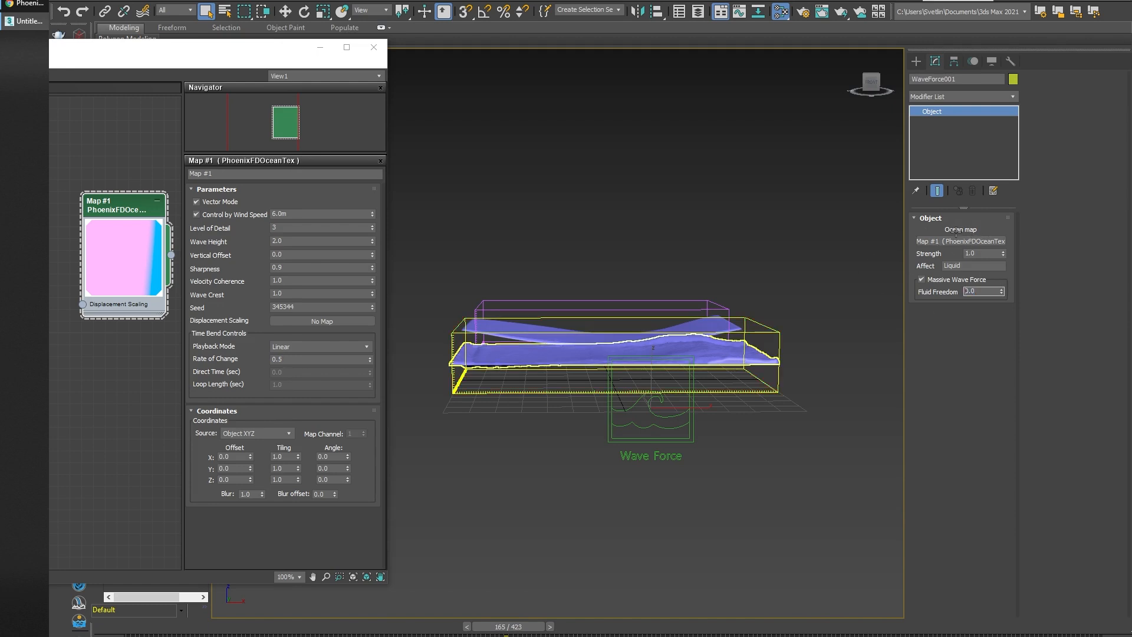
{"action": "left_click", "coordinate": [763, 354]}
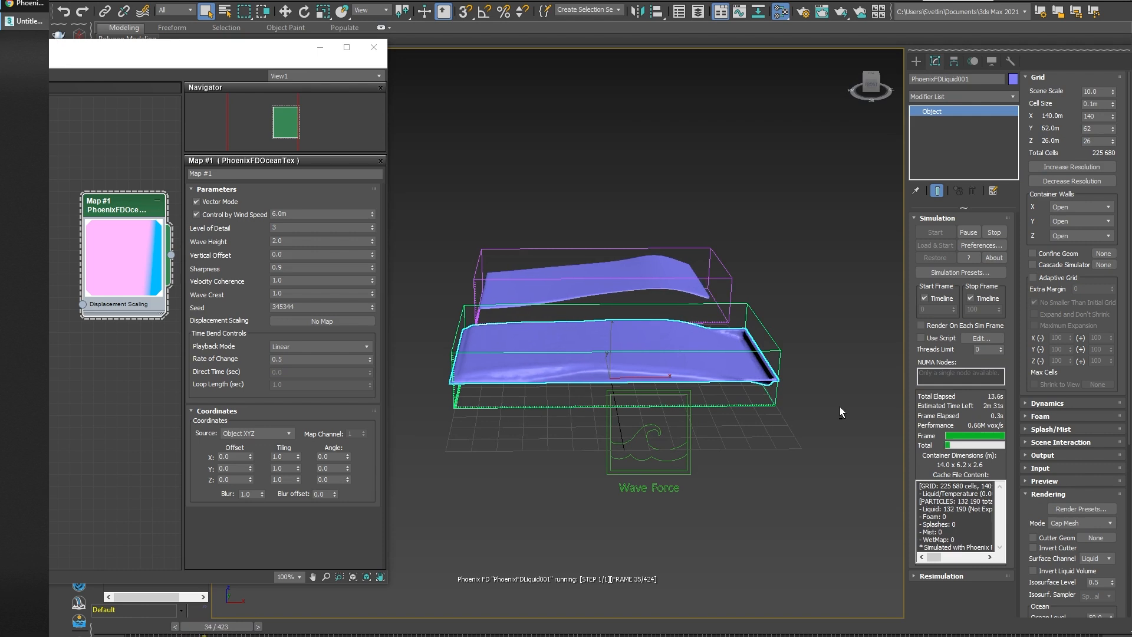
Compare the running liquid's surface with the displaced copy from several angles and check the Wave Force settings.
{"action": "middle_click_drag", "start_coordinate": [809, 416], "coordinate": [808, 442], "text": "alt"}
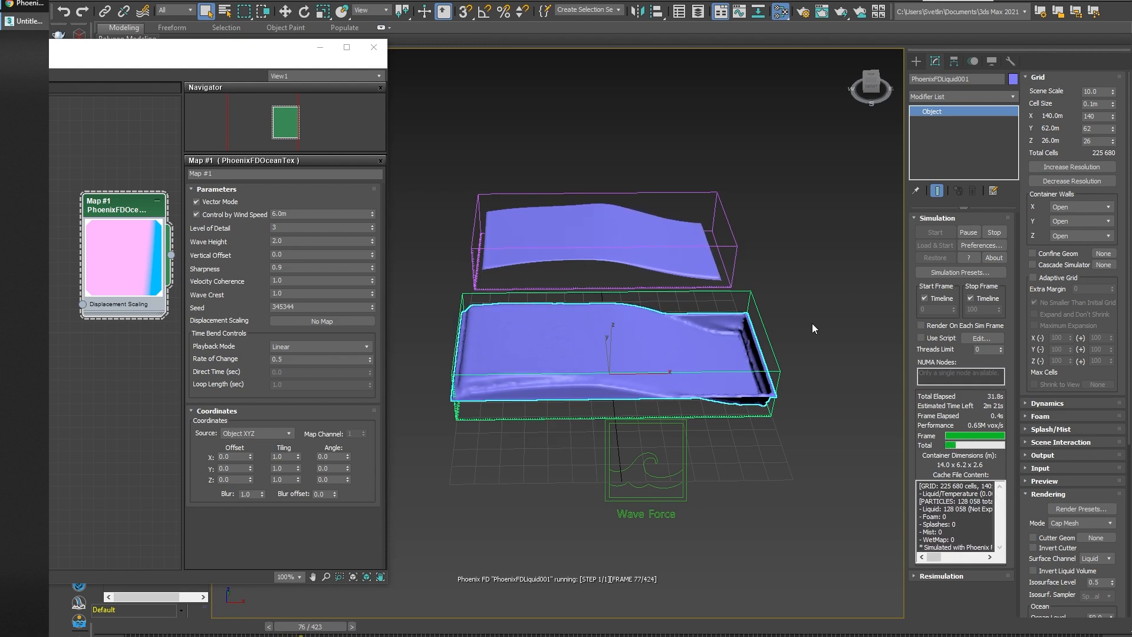
{"action": "middle_click_drag", "start_coordinate": [822, 437], "coordinate": [822, 404], "text": "alt"}
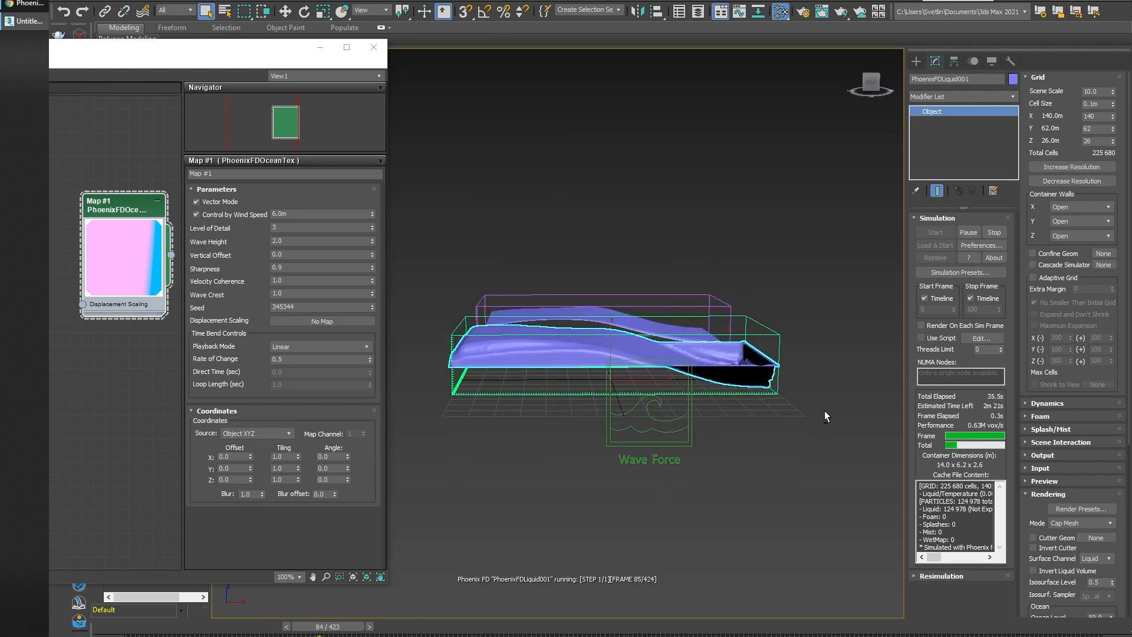
{"action": "left_click", "coordinate": [676, 416]}
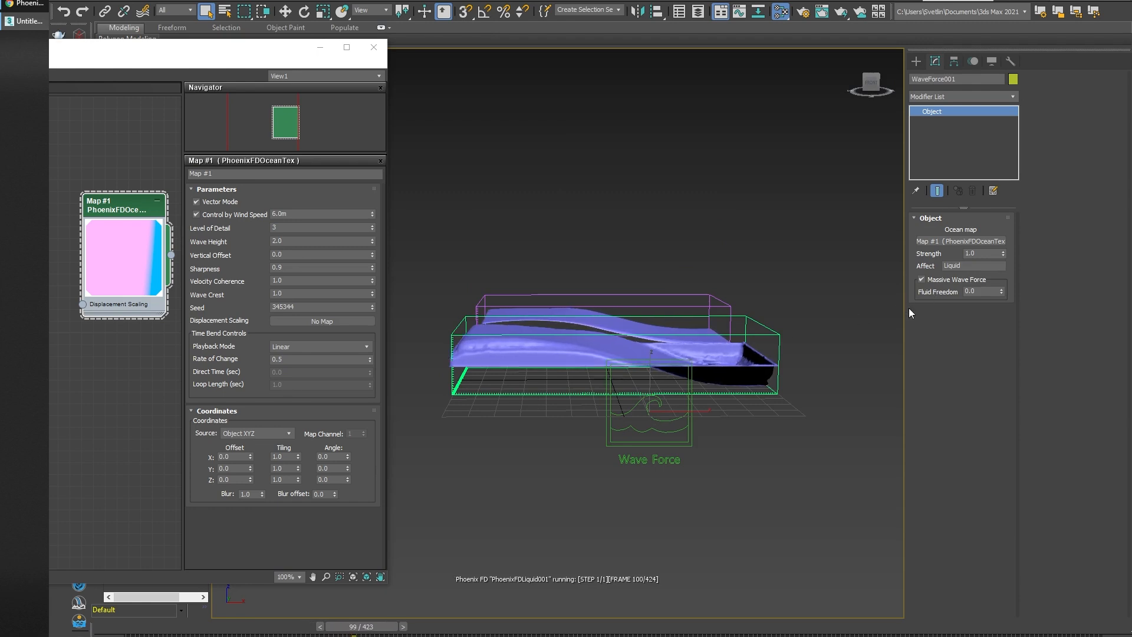
{"action": "mouse_move", "coordinate": [797, 310]}
{"action": "middle_mouse_down", "text": "alt"}
{"action": "mouse_move", "coordinate": [800, 334]}
{"action": "mouse_move", "coordinate": [809, 320]}
{"action": "middle_mouse_up", "text": "alt"}
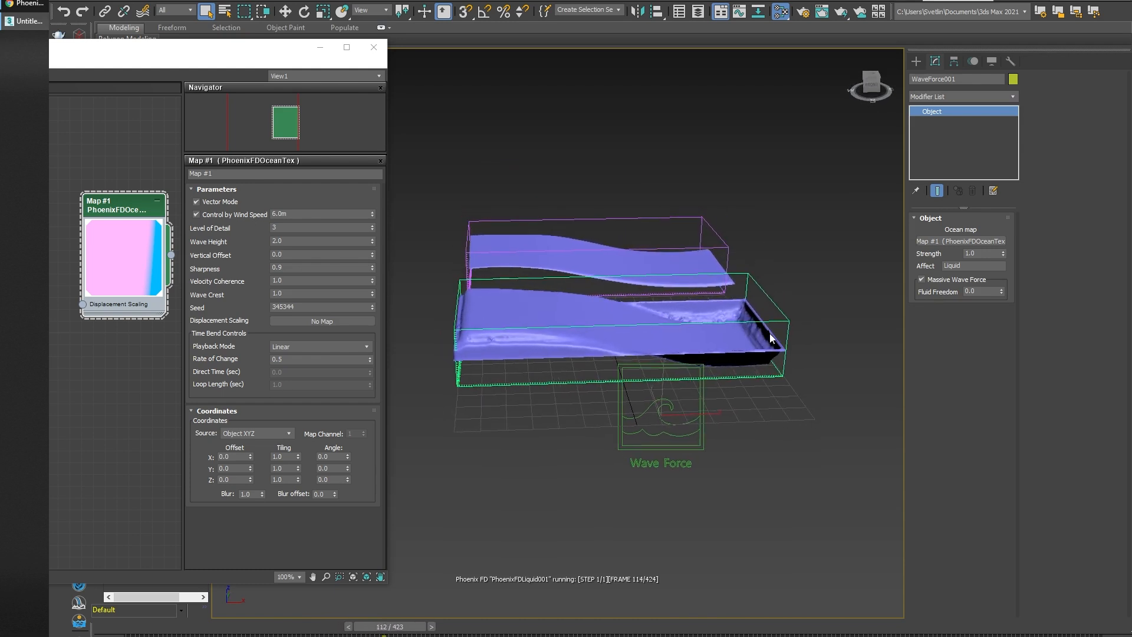
Close the material editor, stop the simulation at frame 120 and examine the liquid where it meets its container.
{"action": "left_click", "coordinate": [373, 47]}
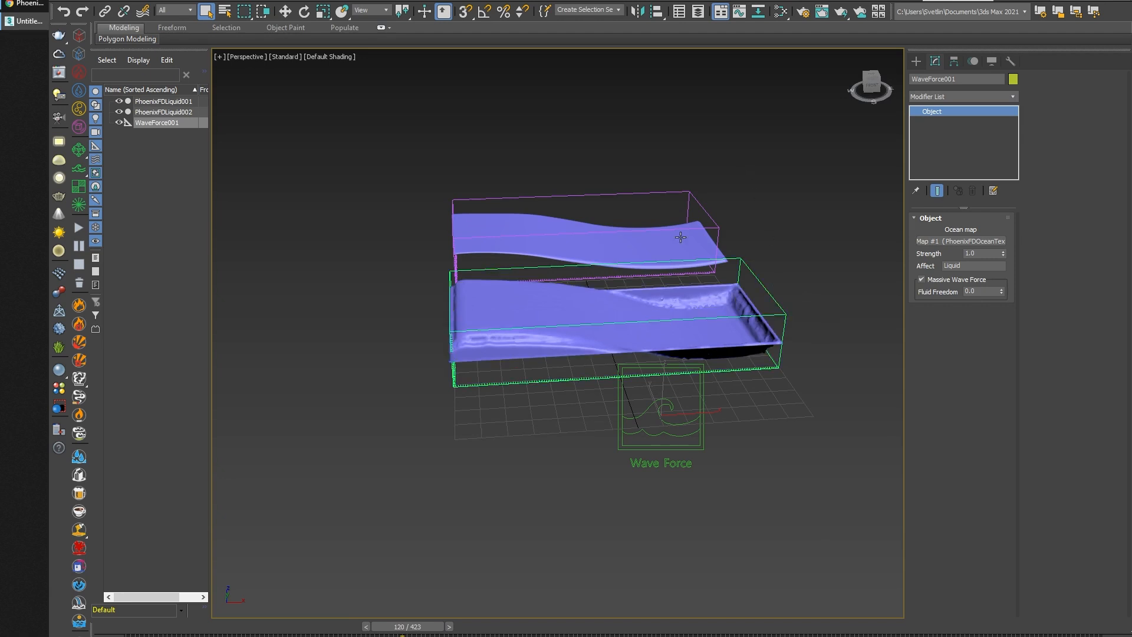
{"action": "middle_click_drag", "start_coordinate": [790, 235], "coordinate": [787, 267]}
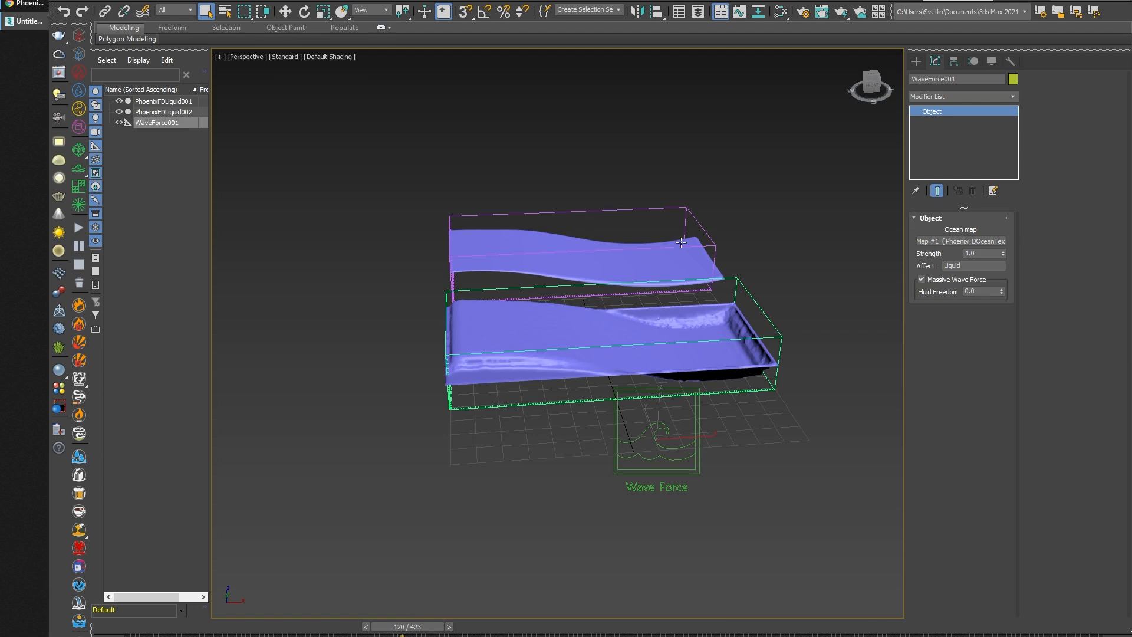
{"action": "mouse_move", "coordinate": [822, 380]}
{"action": "middle_mouse_down", "text": "alt"}
{"action": "mouse_move", "coordinate": [818, 361]}
{"action": "mouse_move", "coordinate": [815, 389]}
{"action": "mouse_move", "coordinate": [817, 369]}
{"action": "middle_mouse_up", "text": "alt"}
{"action": "mouse_move", "coordinate": [744, 458]}
{"action": "middle_mouse_down", "text": "alt"}
{"action": "mouse_move", "coordinate": [732, 468]}
{"action": "mouse_move", "coordinate": [752, 497]}
{"action": "mouse_move", "coordinate": [725, 470]}
{"action": "middle_mouse_up", "text": "alt"}
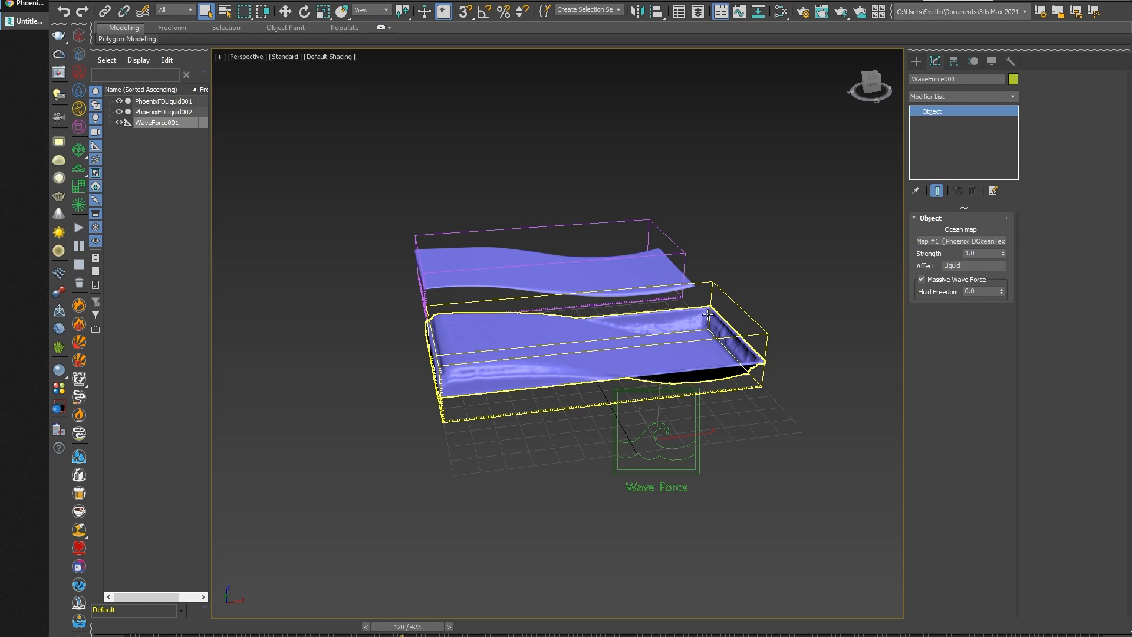
Set the original liquid simulator's Z grid size to 50.
{"action": "left_click", "coordinate": [707, 314]}
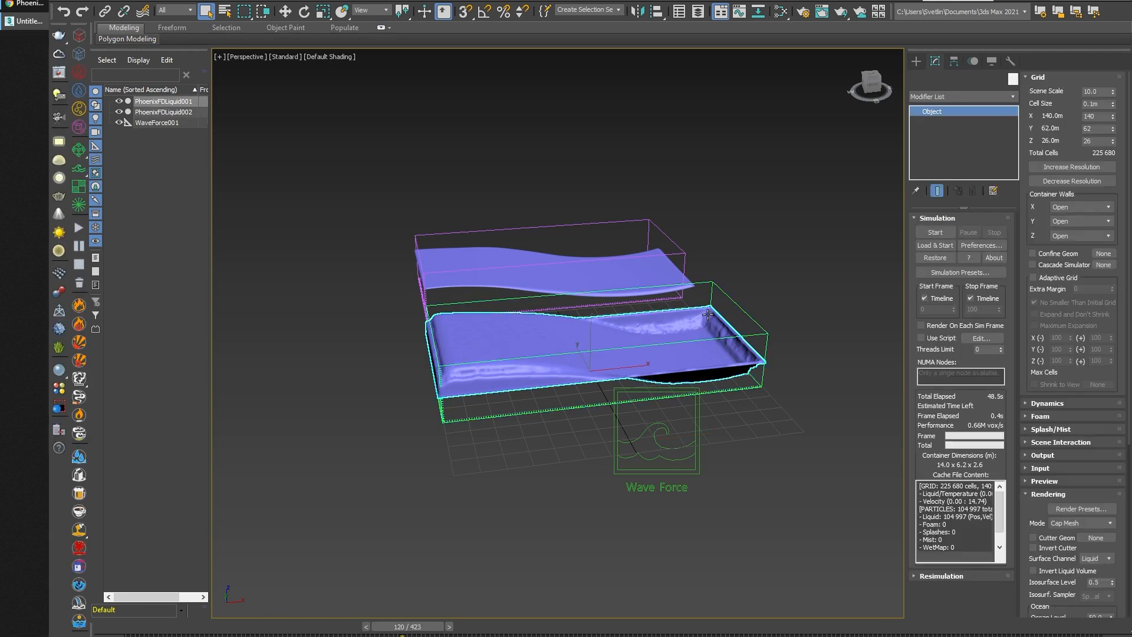
{"action": "left_click", "coordinate": [1098, 141]}
{"action": "type", "text": "50"}
{"action": "key", "text": "Return"}
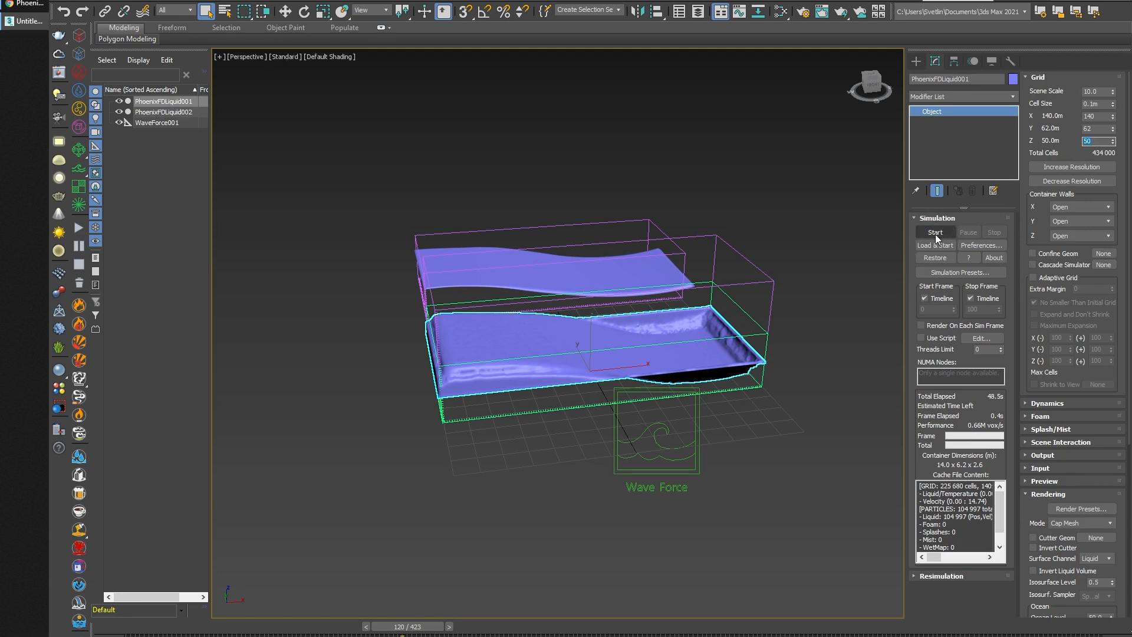
Set the Wave Force's Fluid Freedom to 1 and restart the simulation in the taller container.
{"action": "left_click", "coordinate": [660, 435]}
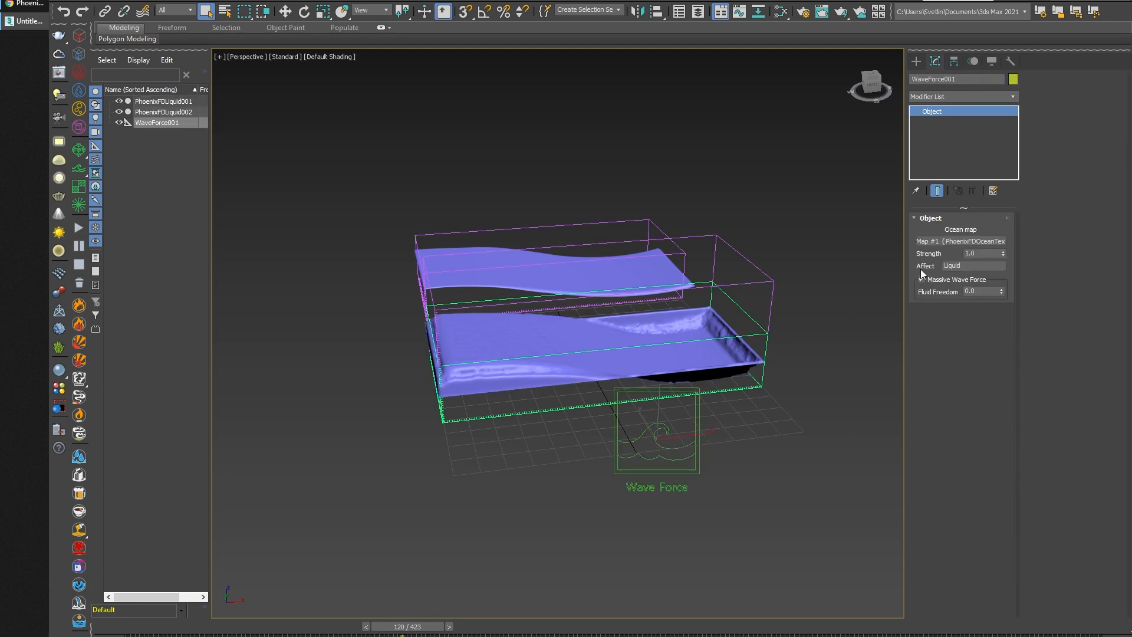
{"action": "type", "text": "1"}
{"action": "key", "text": "Return"}
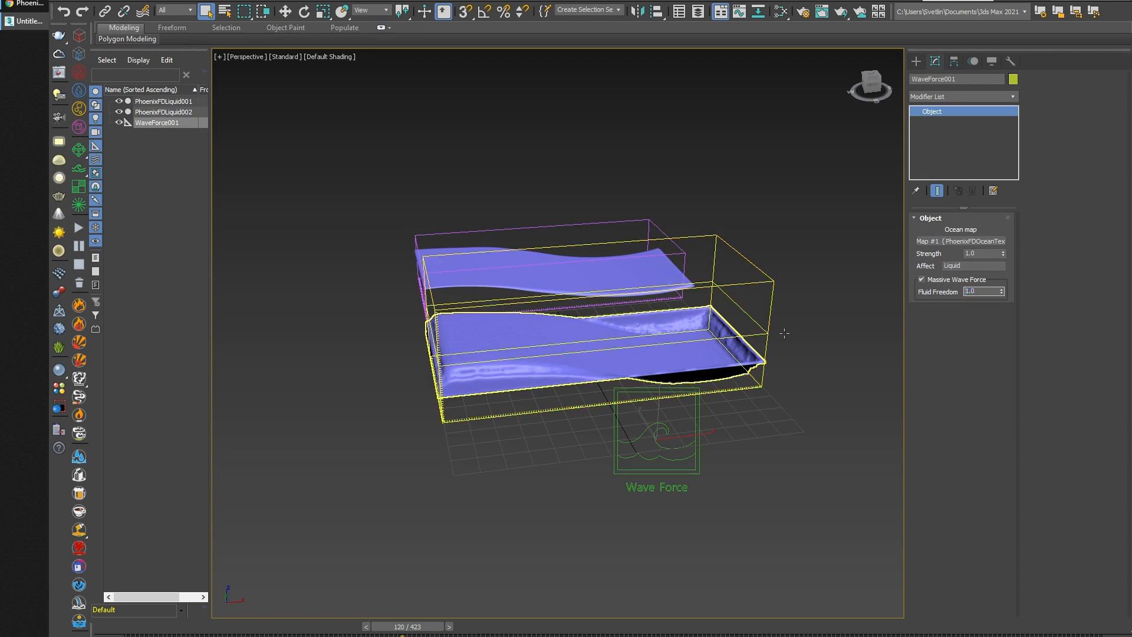
{"action": "left_click", "coordinate": [841, 268]}
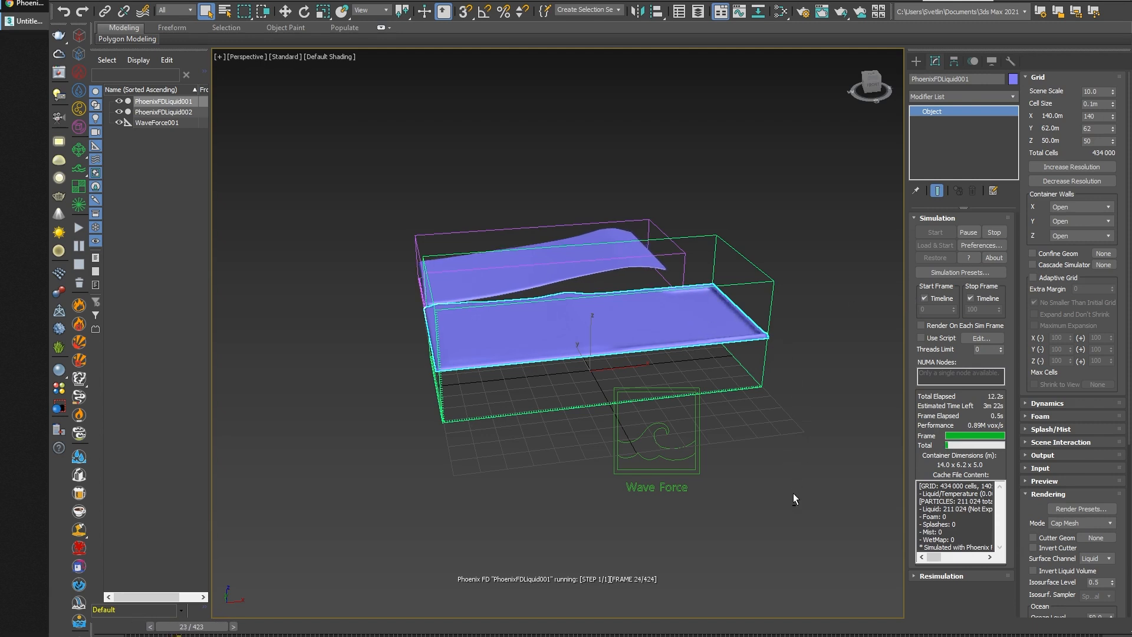
Inspect the liquid simulating in the taller container up close, edge-on and from above.
{"action": "middle_click_drag", "start_coordinate": [795, 497], "coordinate": [789, 481], "text": "alt"}
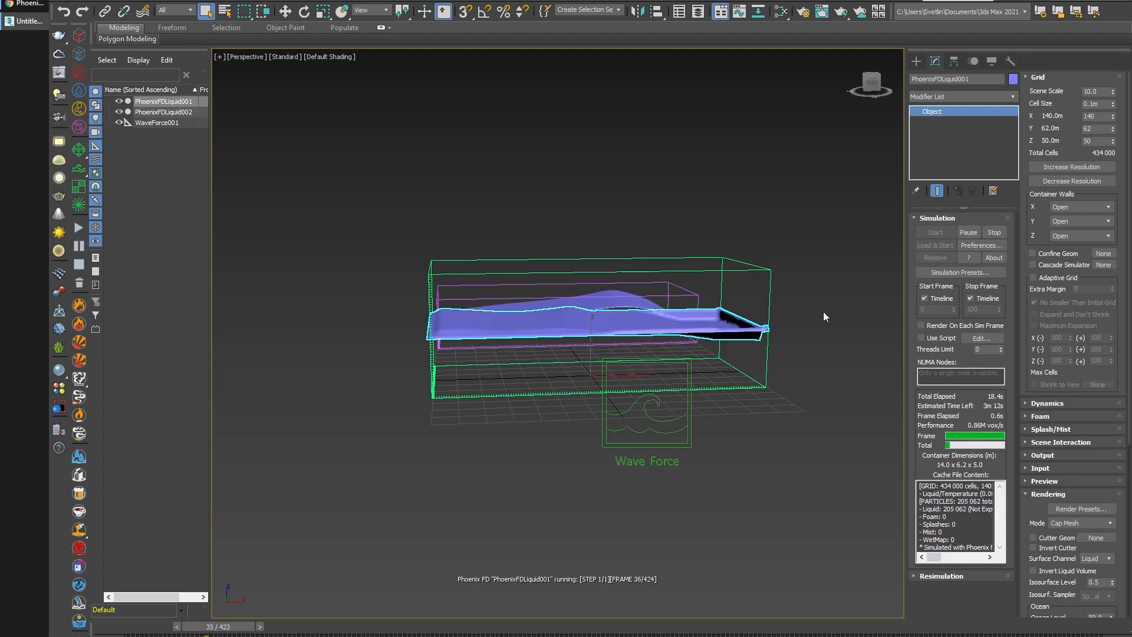
{"action": "scroll", "coordinate": [799, 330], "scroll_direction": "up", "scroll_amount": 5}
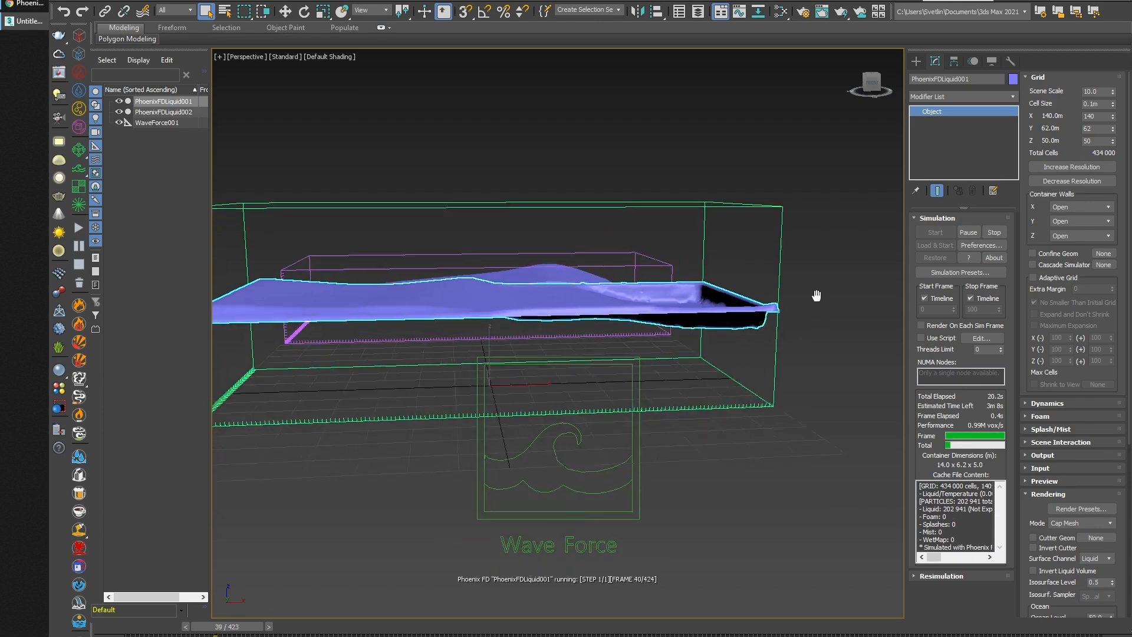
{"action": "middle_click_drag", "start_coordinate": [812, 326], "coordinate": [793, 348], "text": "alt"}
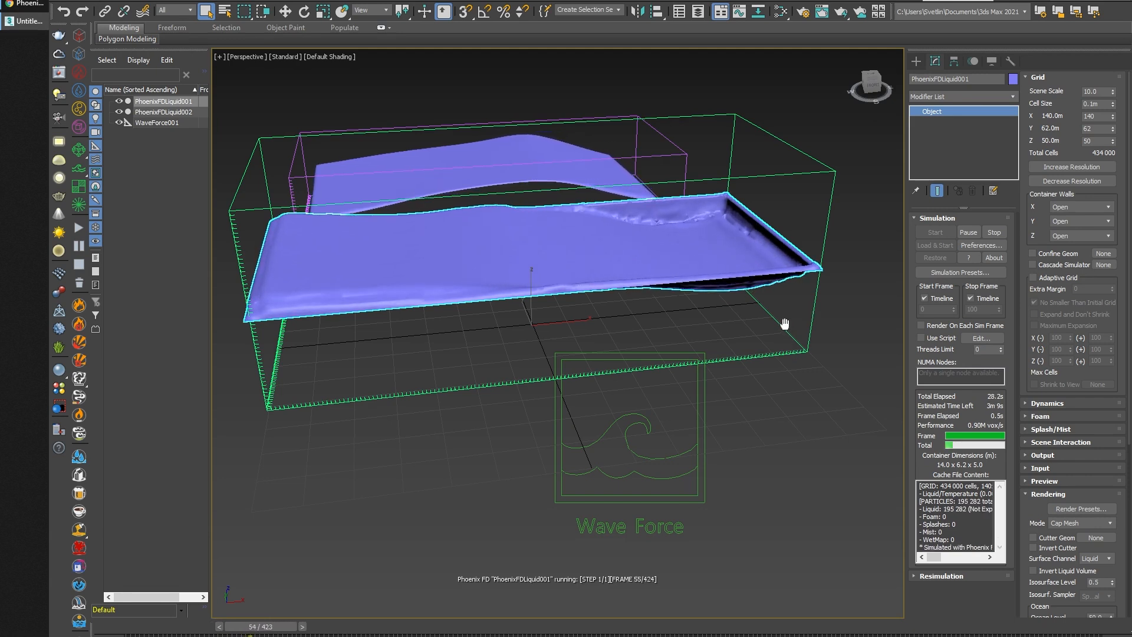
Inspect the liquid simulating in the taller container from edge-on, raised and side angles alongside the displaced ocean copy.
{"action": "middle_click_drag", "start_coordinate": [786, 321], "coordinate": [798, 338]}
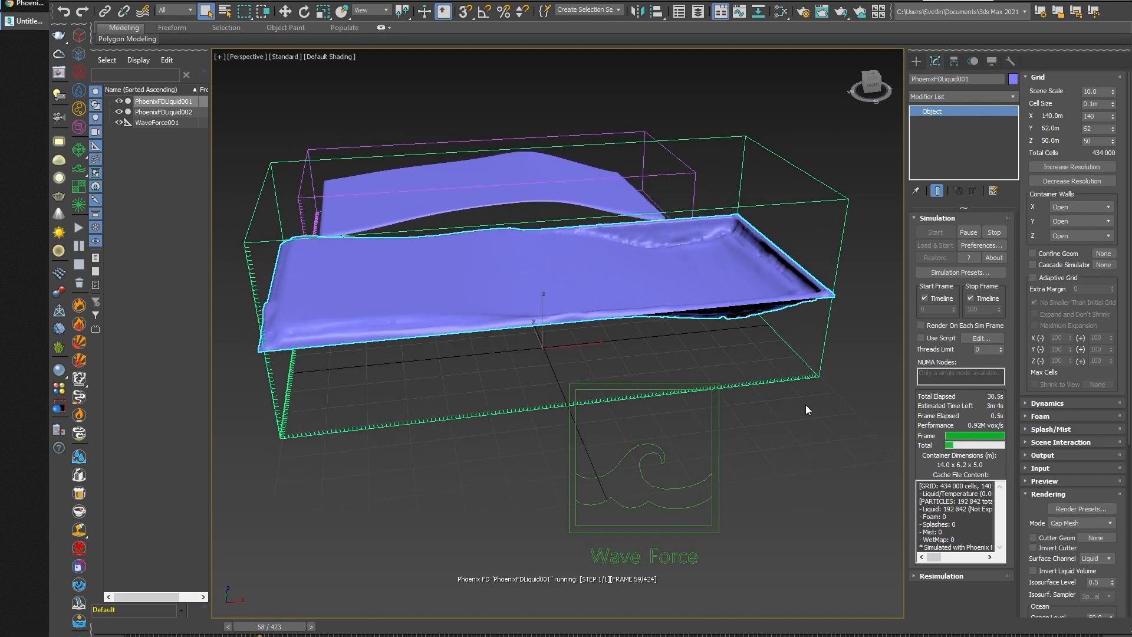
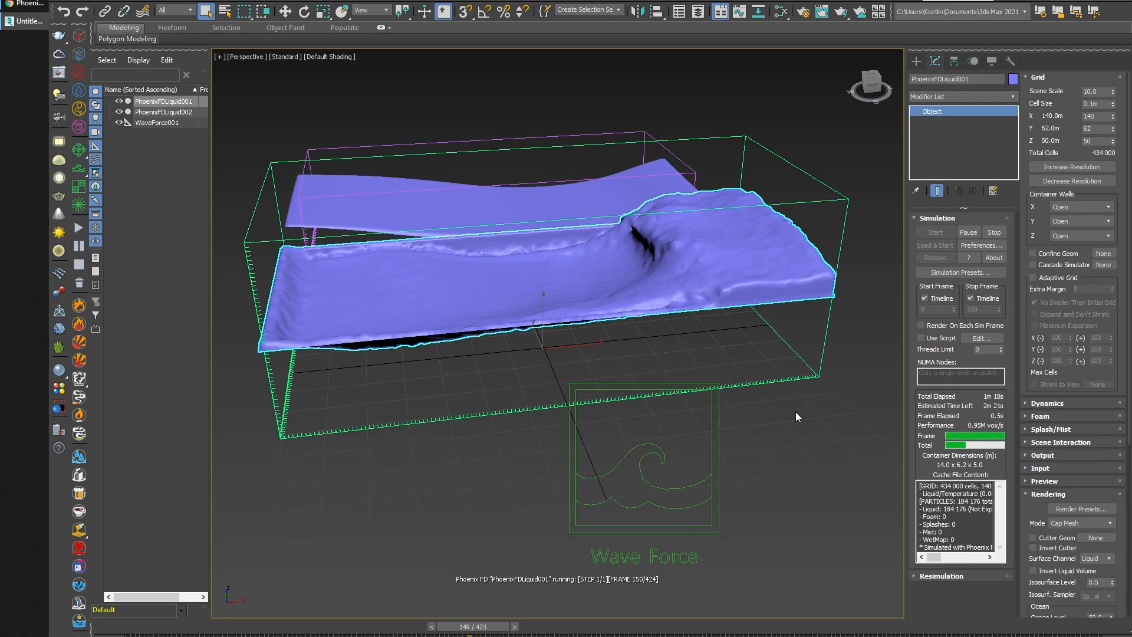
{"action": "middle_click_drag", "start_coordinate": [759, 440], "coordinate": [797, 423], "text": "alt"}
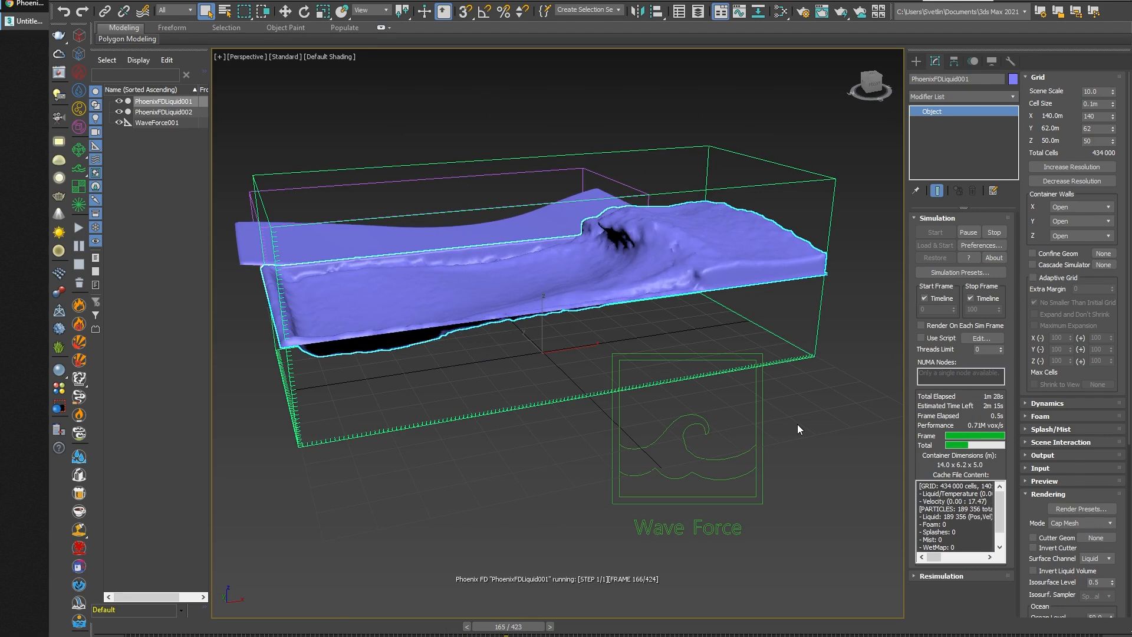
{"action": "middle_click_drag", "start_coordinate": [786, 409], "coordinate": [802, 420]}
{"action": "middle_click_drag", "start_coordinate": [737, 433], "coordinate": [744, 441], "text": "alt"}
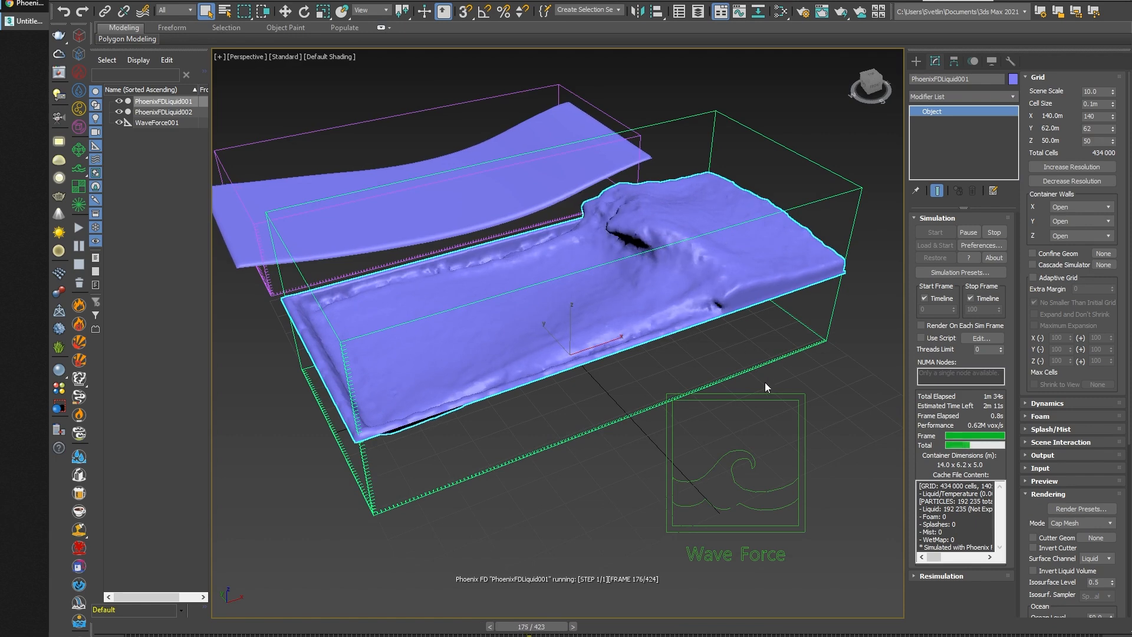
{"action": "middle_click_drag", "start_coordinate": [765, 382], "coordinate": [761, 364], "text": "alt"}
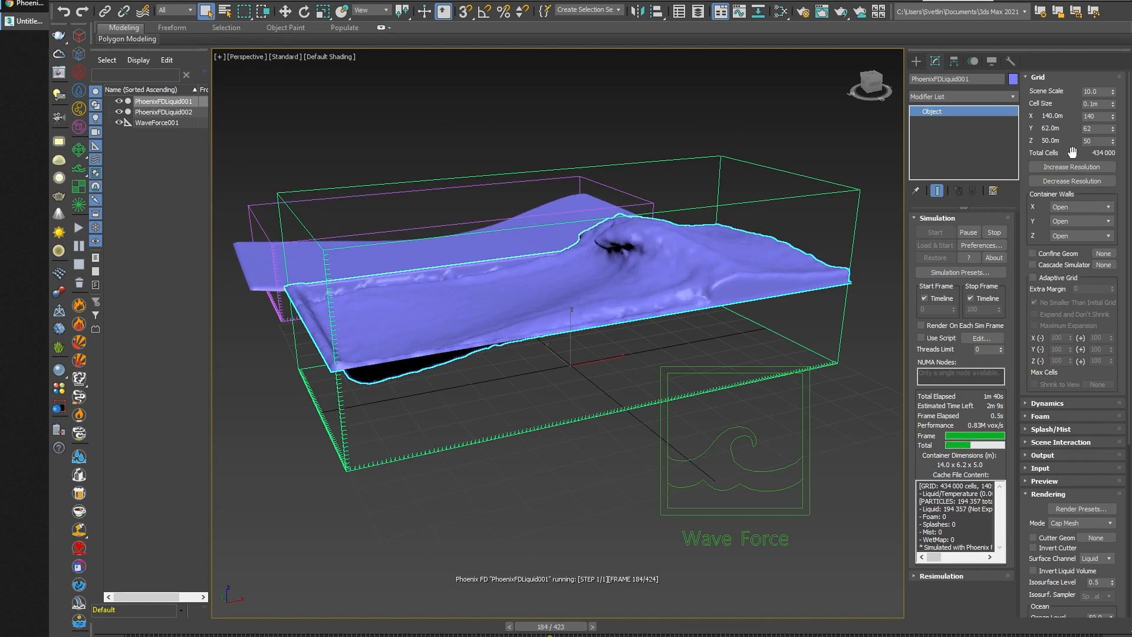
{"action": "middle_click_drag", "start_coordinate": [809, 366], "coordinate": [801, 336]}
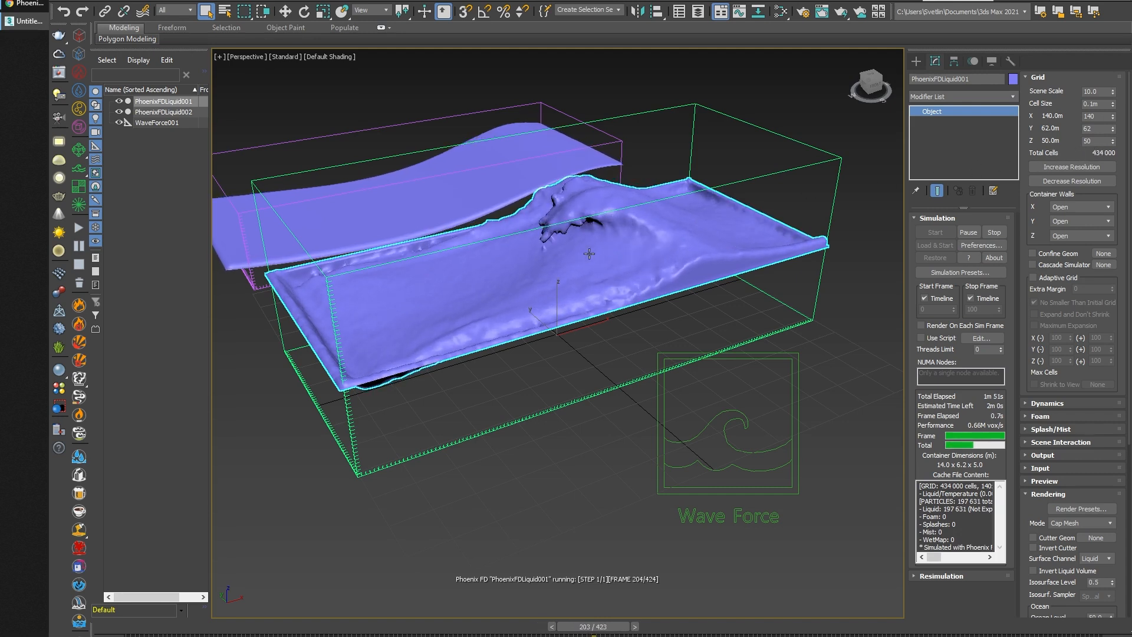
{"action": "mouse_move", "coordinate": [822, 350]}
{"action": "middle_mouse_down", "text": "alt"}
{"action": "mouse_move", "coordinate": [815, 331]}
{"action": "mouse_move", "coordinate": [821, 348]}
{"action": "mouse_move", "coordinate": [799, 337]}
{"action": "mouse_move", "coordinate": [805, 350]}
{"action": "middle_mouse_up", "text": "alt"}
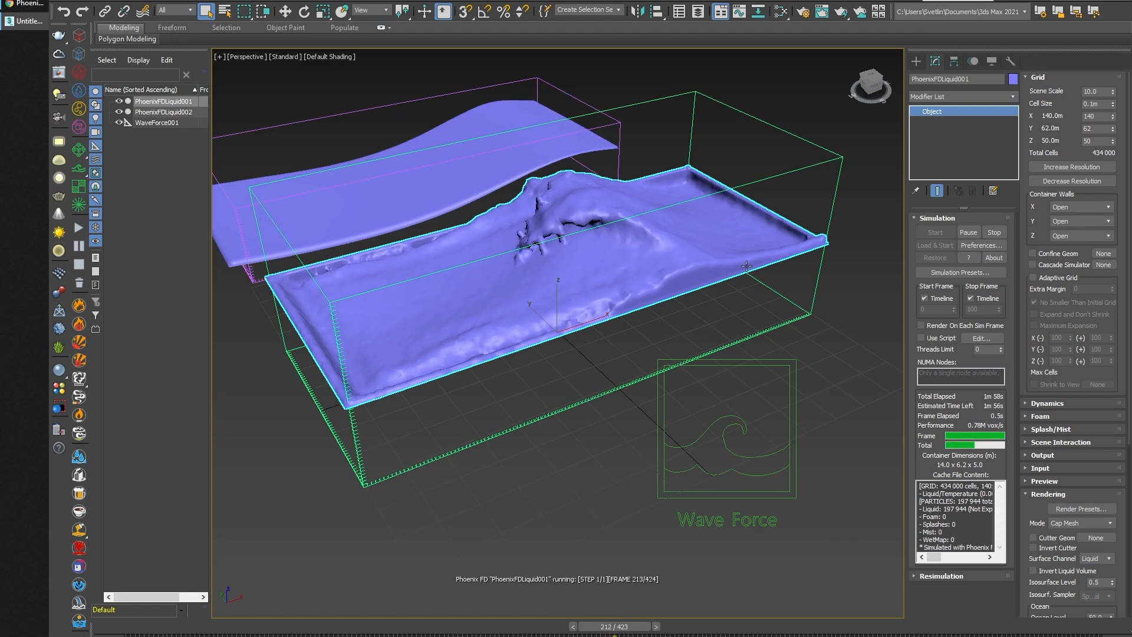
{"action": "middle_click_drag", "start_coordinate": [740, 333], "coordinate": [781, 364], "text": "alt"}
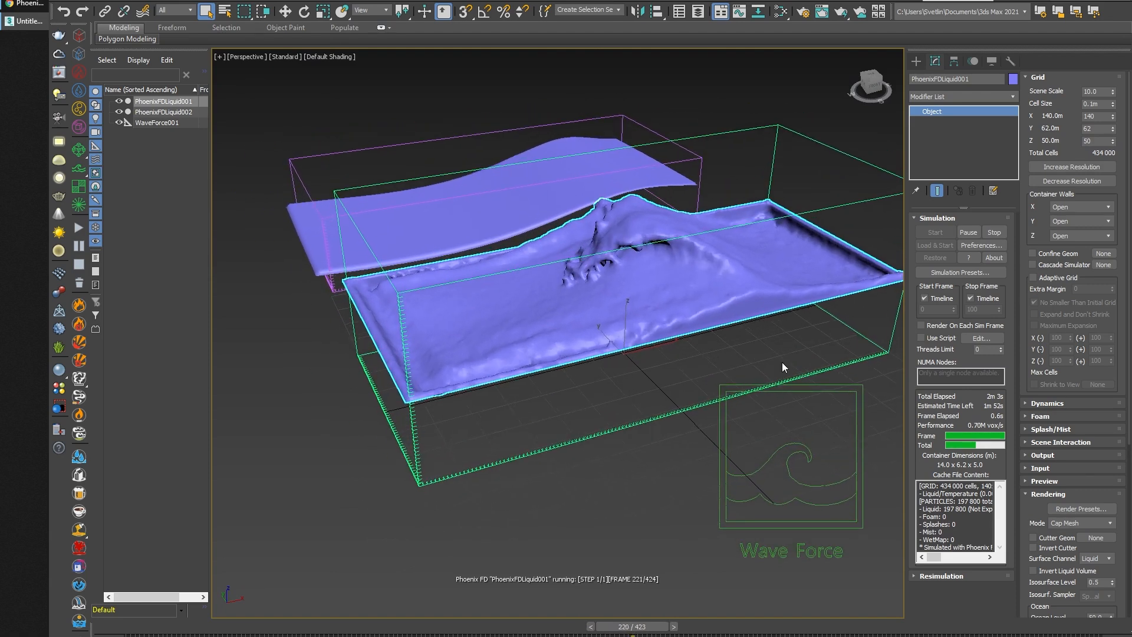
Open the material editor during the simulation and review the ocean texture's Velocity Coherence and Level of Detail settings.
{"action": "left_click", "coordinate": [781, 12]}
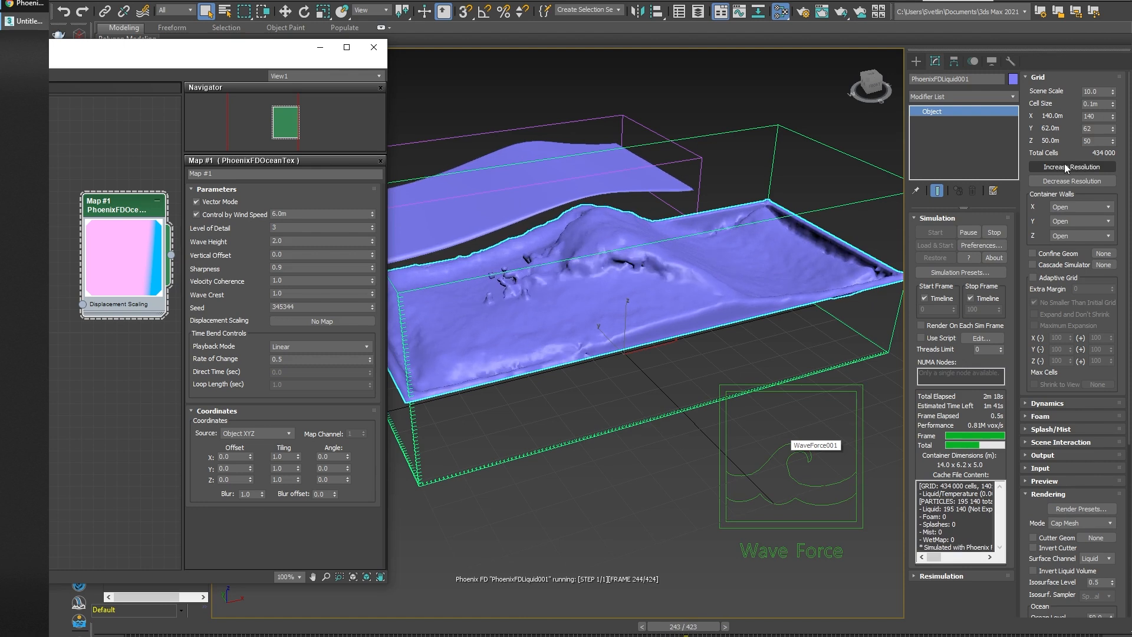
{"action": "scroll", "coordinate": [673, 256], "scroll_direction": "down", "scroll_amount": 3}
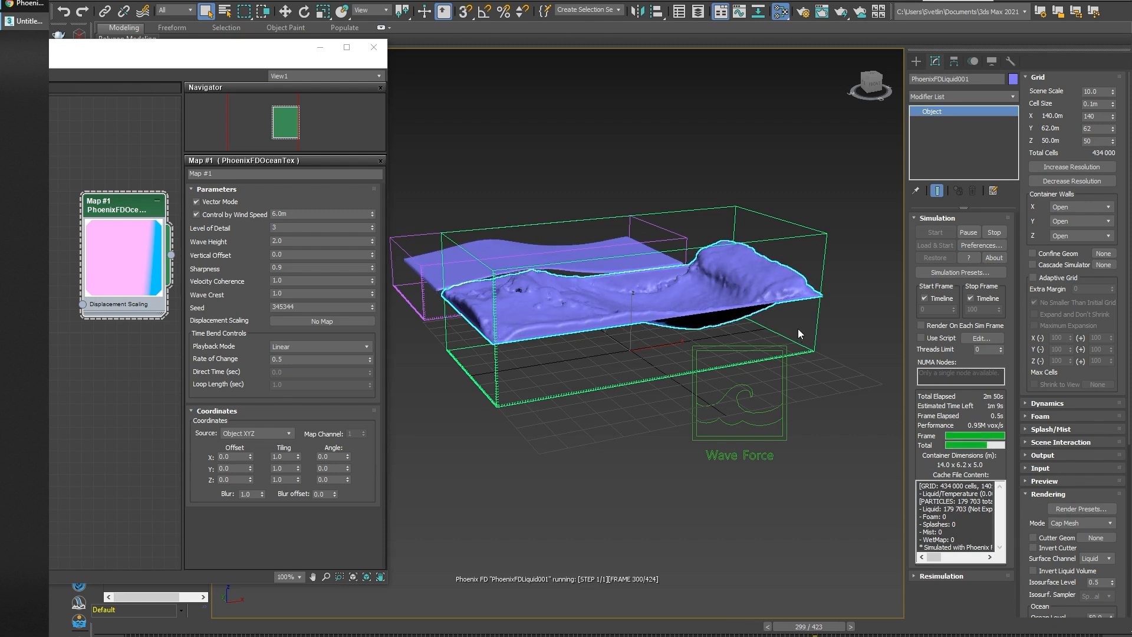
{"action": "left_click", "coordinate": [270, 281]}
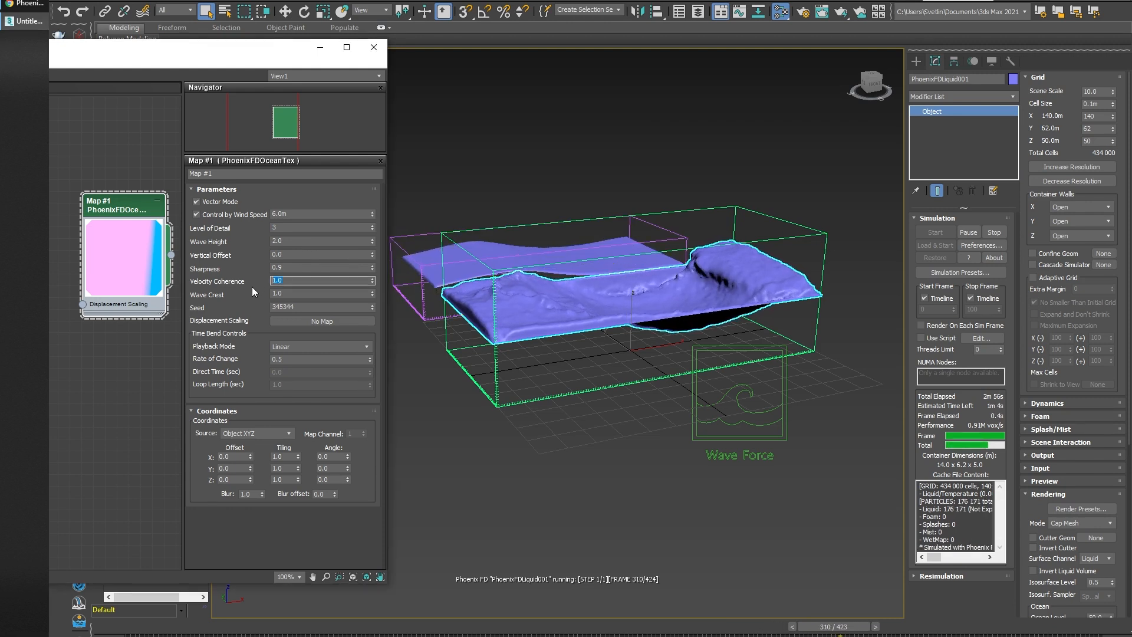
{"action": "left_click", "coordinate": [287, 279]}
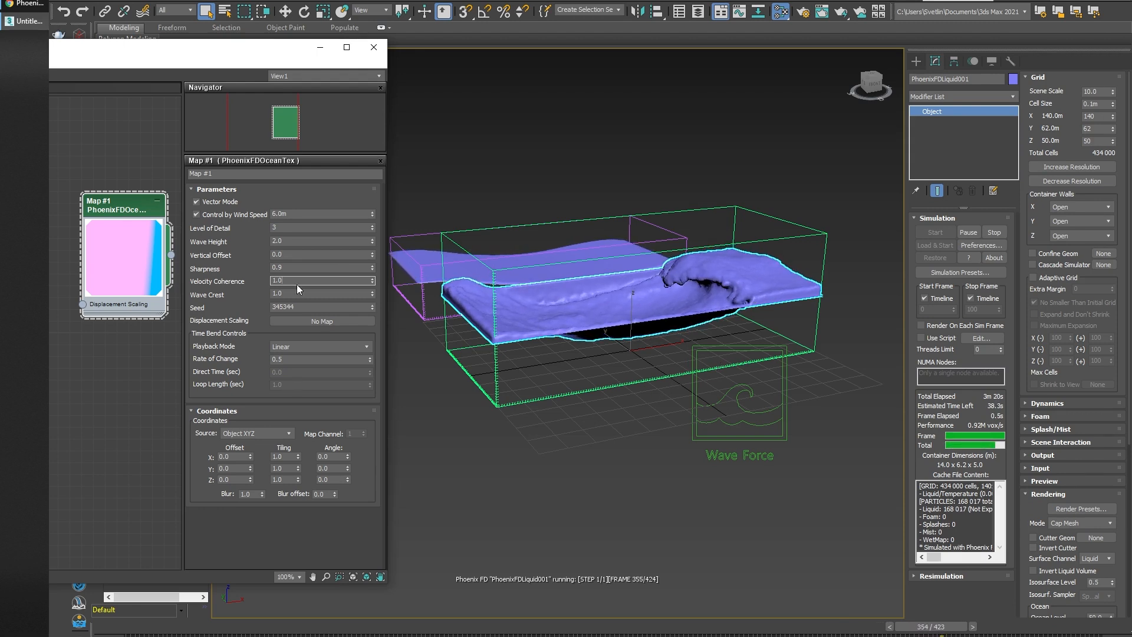
{"action": "left_click", "coordinate": [231, 229]}
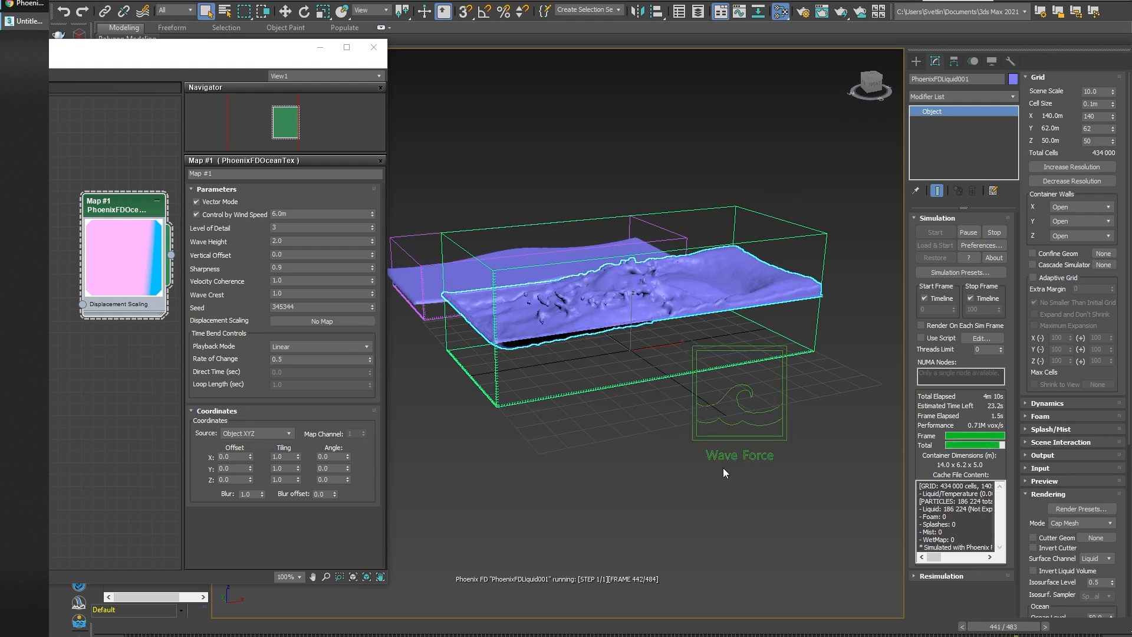
Stop the simulation, return the timeline to frame 81 and close the material editor.
{"action": "left_click", "coordinate": [994, 232]}
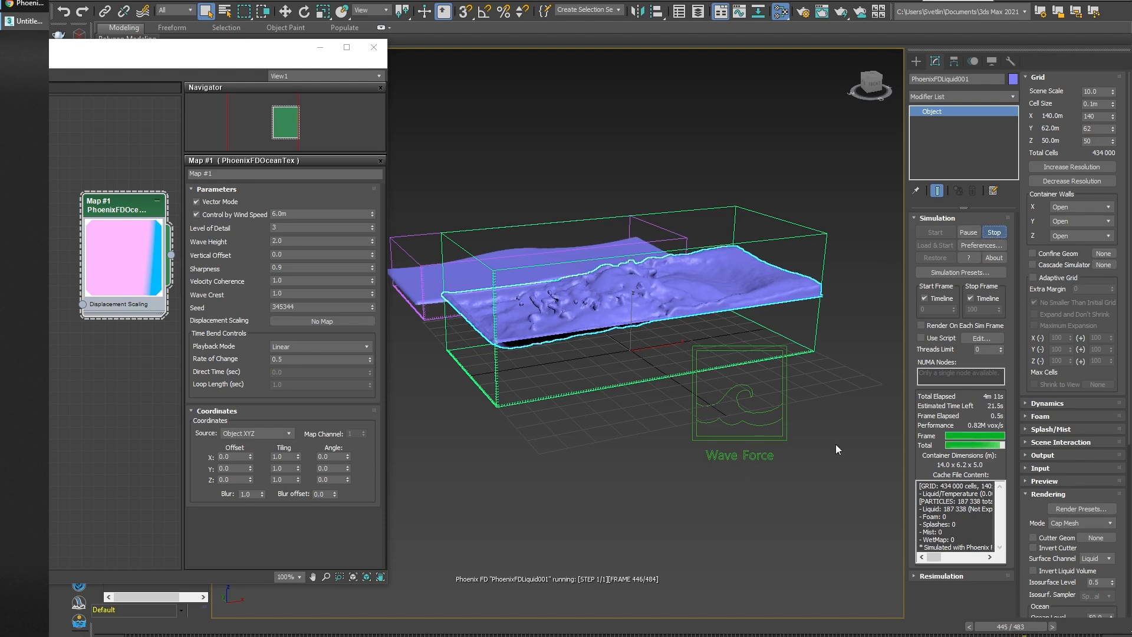
{"action": "left_click_drag", "start_coordinate": [983, 626], "coordinate": [274, 629]}
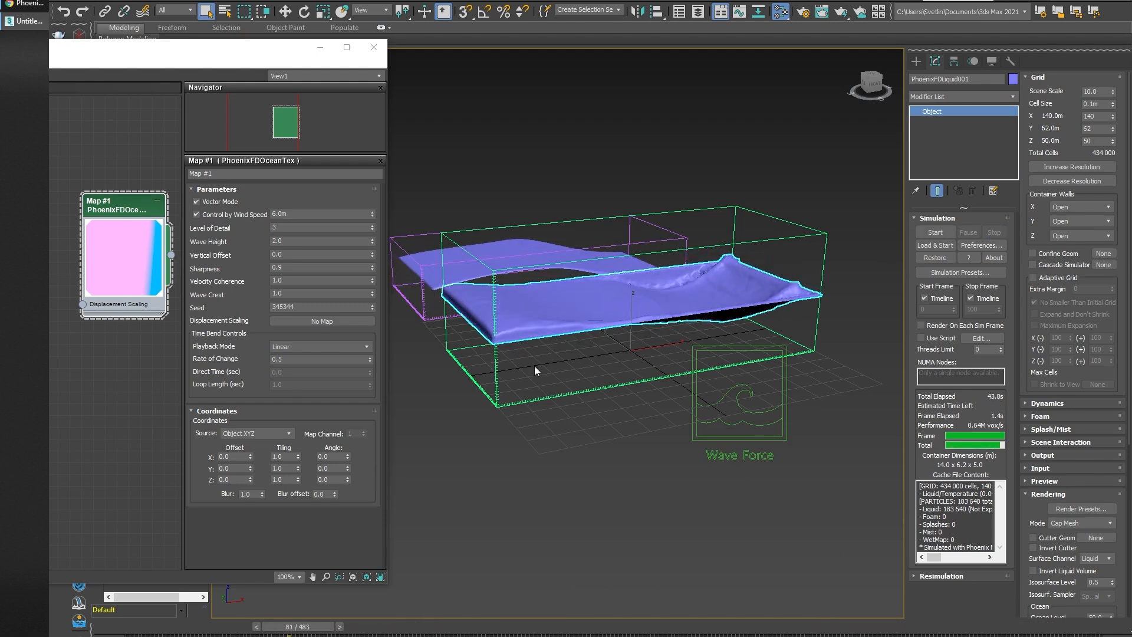
{"action": "left_click", "coordinate": [373, 47]}
{"action": "scroll", "coordinate": [618, 335], "scroll_direction": "up", "scroll_amount": 4}
{"action": "scroll", "coordinate": [649, 330], "scroll_direction": "up", "scroll_amount": 3}
{"action": "scroll", "coordinate": [672, 330], "scroll_direction": "down", "scroll_amount": 6}
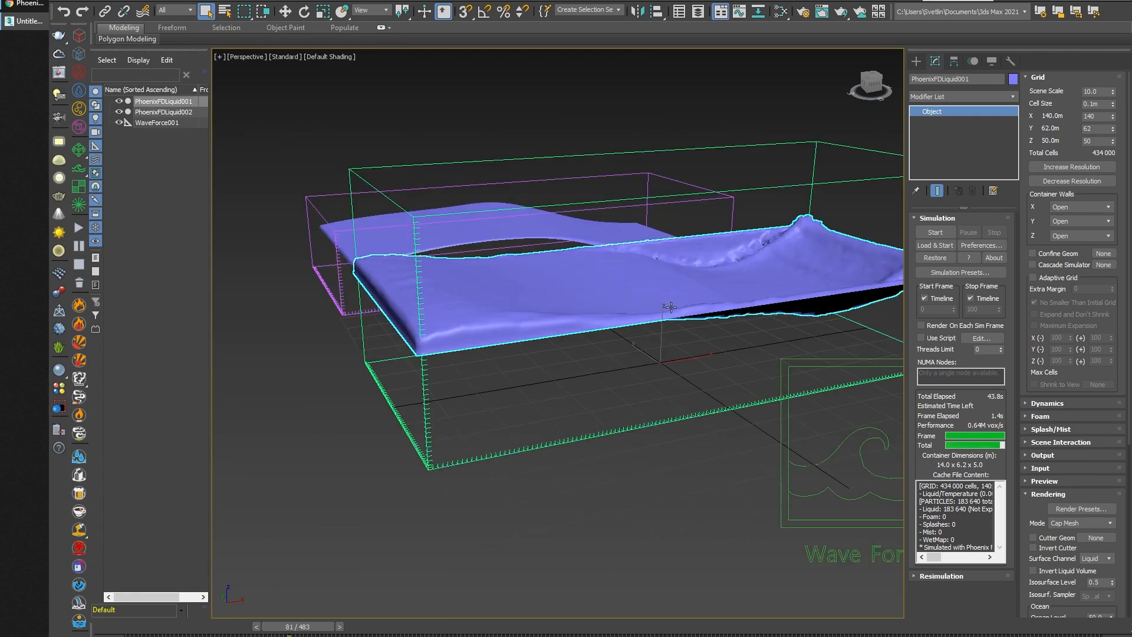
Scrub the cached simulation from frame 81 through to frame 432, examining the wave shapes from above and from the side.
{"action": "left_click_drag", "start_coordinate": [299, 628], "coordinate": [590, 627]}
{"action": "middle_click_drag", "start_coordinate": [603, 520], "coordinate": [604, 583], "text": "alt"}
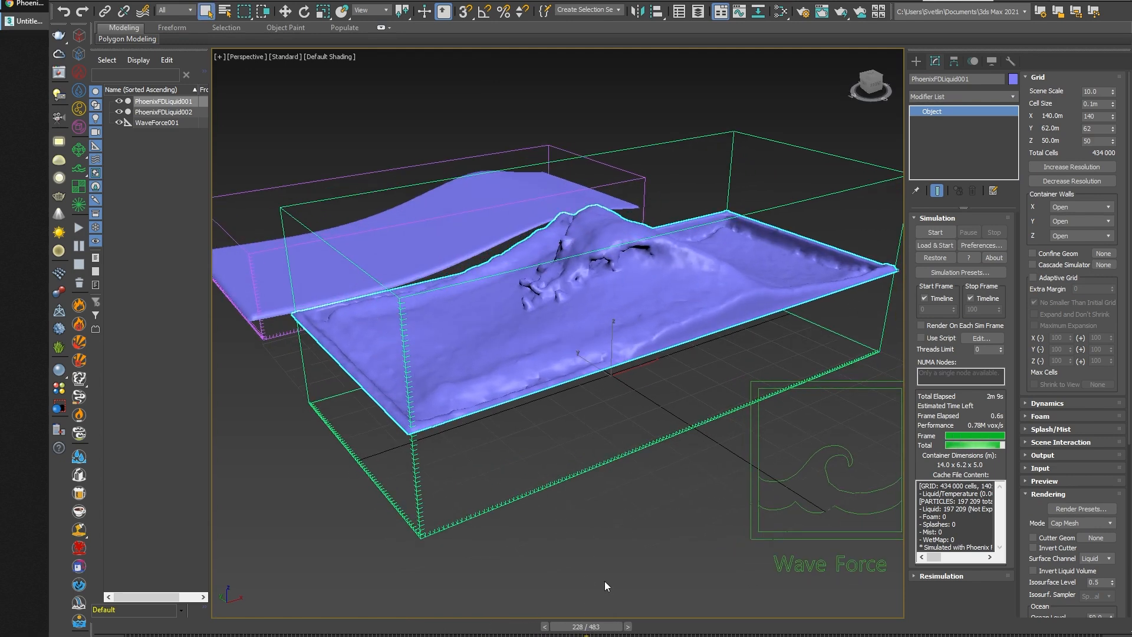
{"action": "left_click_drag", "start_coordinate": [592, 626], "coordinate": [622, 613]}
{"action": "middle_click_drag", "start_coordinate": [617, 571], "coordinate": [617, 558], "text": "alt"}
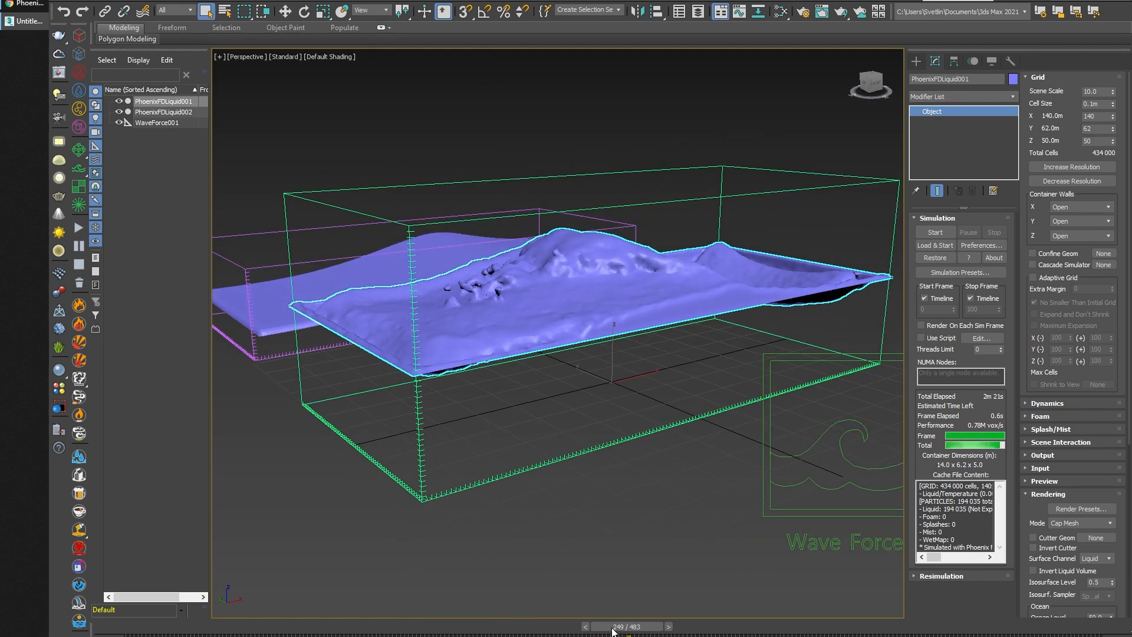
{"action": "left_click_drag", "start_coordinate": [613, 632], "coordinate": [958, 613]}
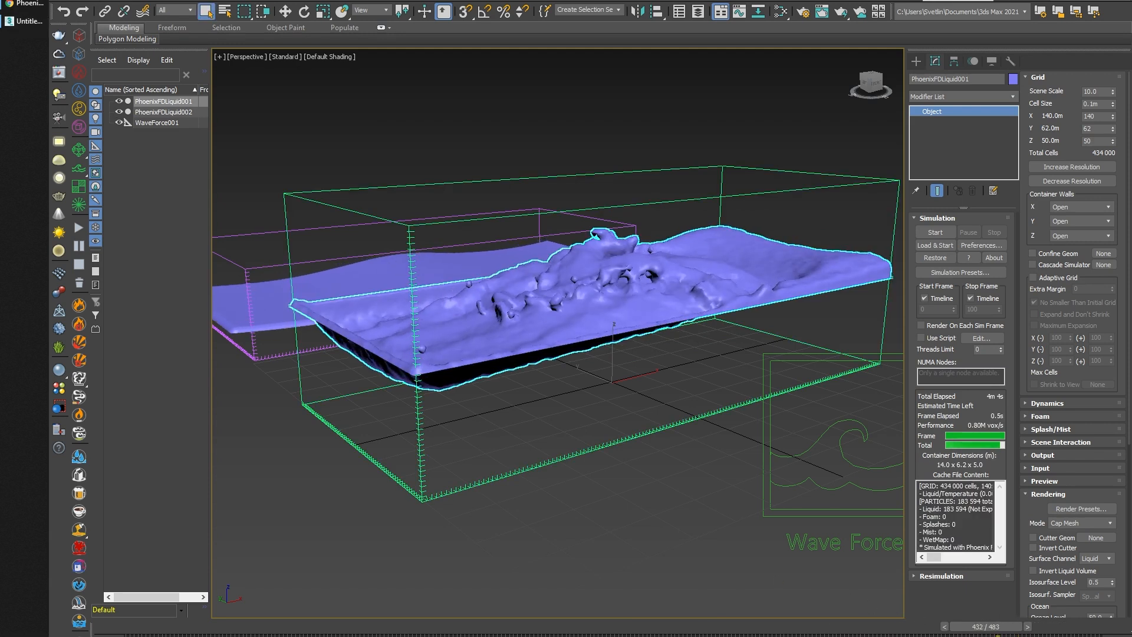
Open the recent scene "[test] massive wave force - tunnel wave.max" without saving the current one, and select its liquid simulator.
{"action": "left_click", "coordinate": [60, 1]}
{"action": "mouse_move", "coordinate": [88, 1]}
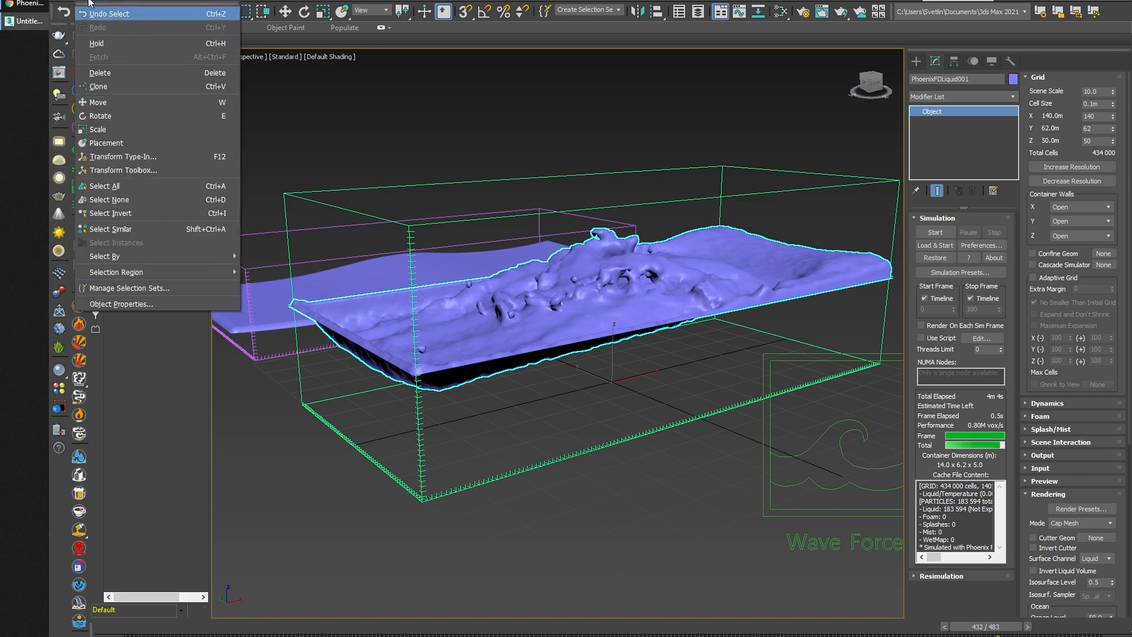
{"action": "mouse_move", "coordinate": [118, 55]}
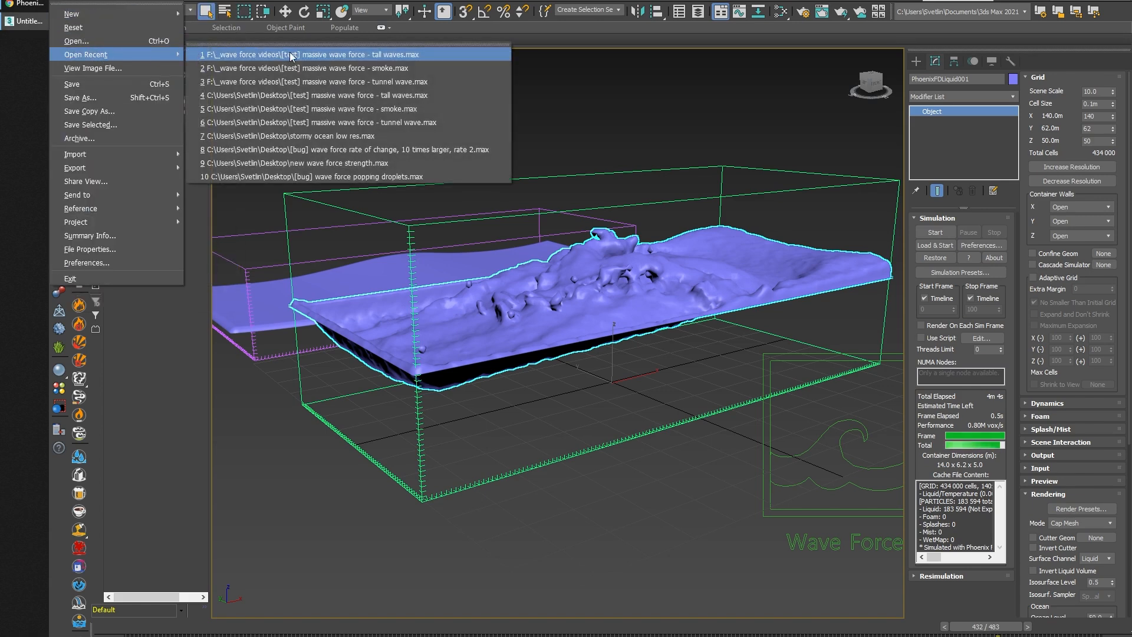
{"action": "left_click", "coordinate": [313, 81]}
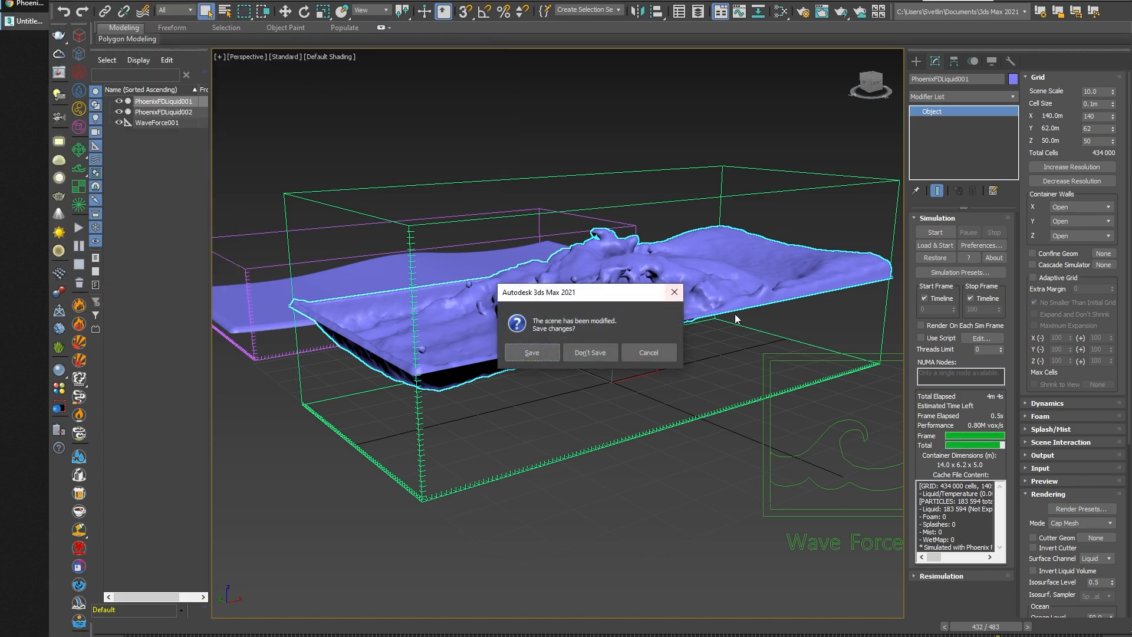
{"action": "left_click", "coordinate": [601, 354]}
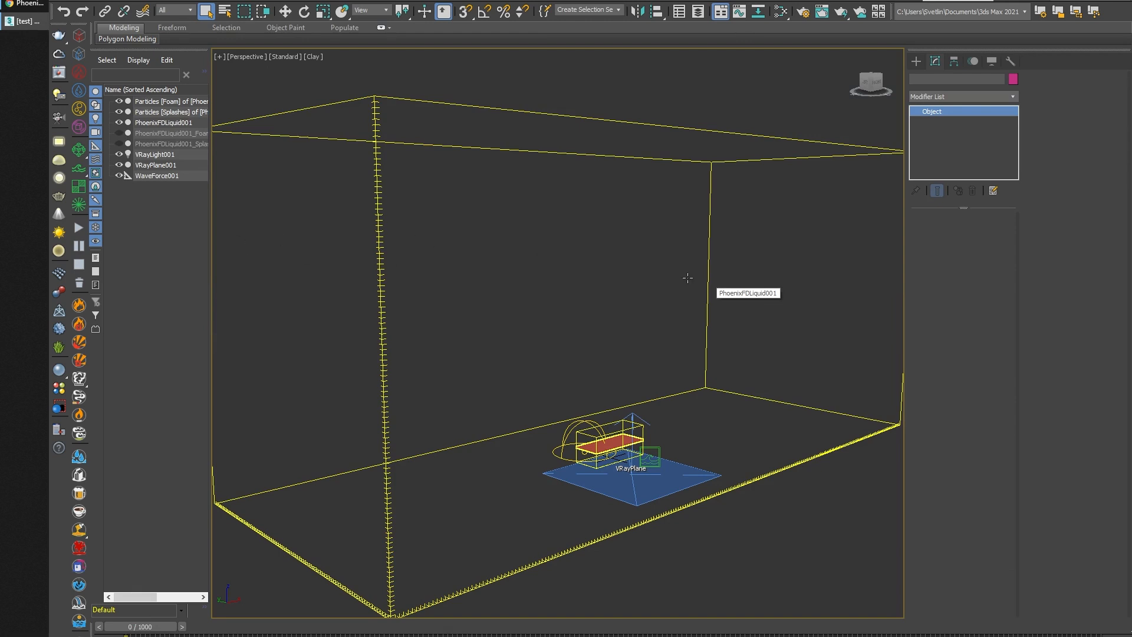
{"action": "left_click", "coordinate": [687, 278]}
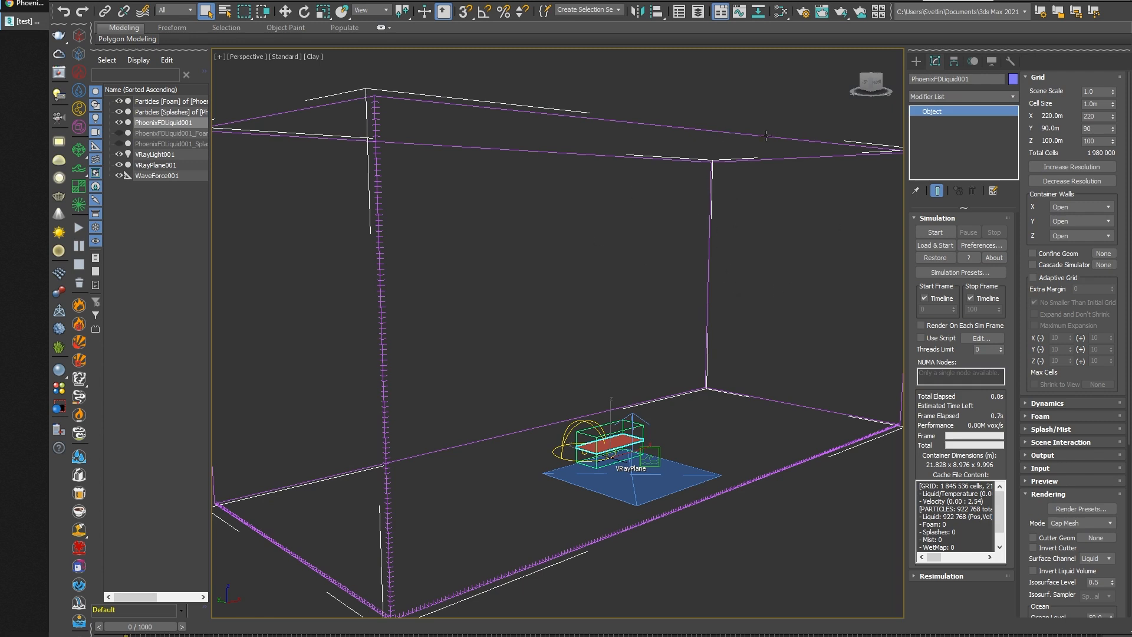
Display the ocean texture Map #18 in the material editor and review its parameters with the container still in view.
{"action": "left_click", "coordinate": [779, 12]}
{"action": "left_click_drag", "start_coordinate": [172, 54], "coordinate": [399, 57]}
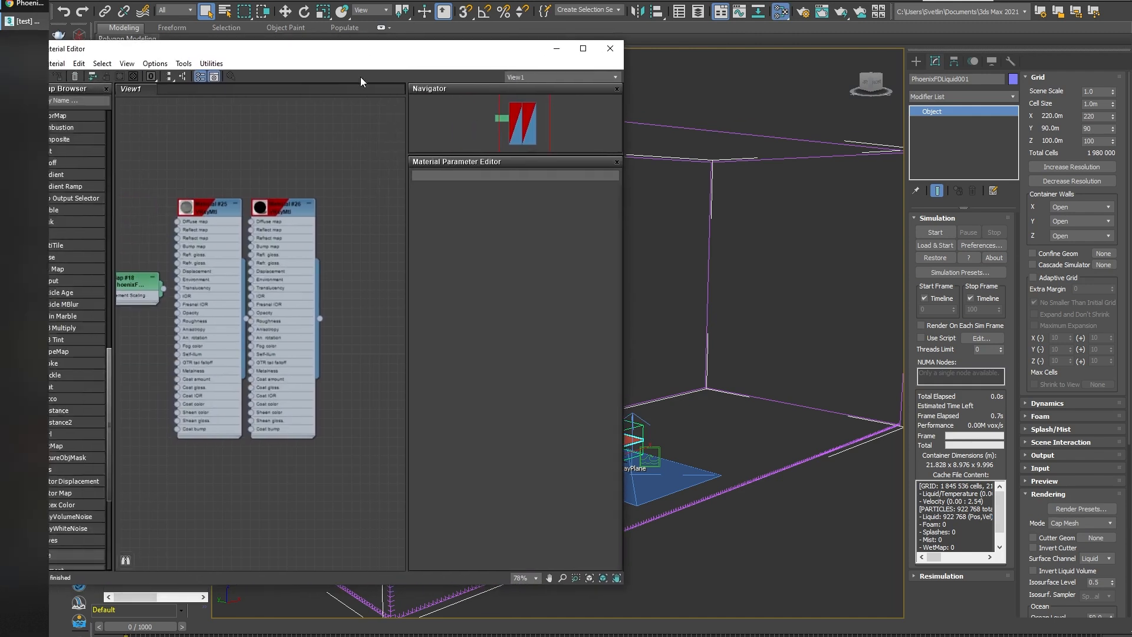
{"action": "double_click", "coordinate": [126, 288]}
{"action": "middle_click_drag", "start_coordinate": [126, 288], "coordinate": [313, 268]}
{"action": "left_click", "coordinate": [314, 268]}
{"action": "left_click_drag", "start_coordinate": [431, 56], "coordinate": [176, 60]}
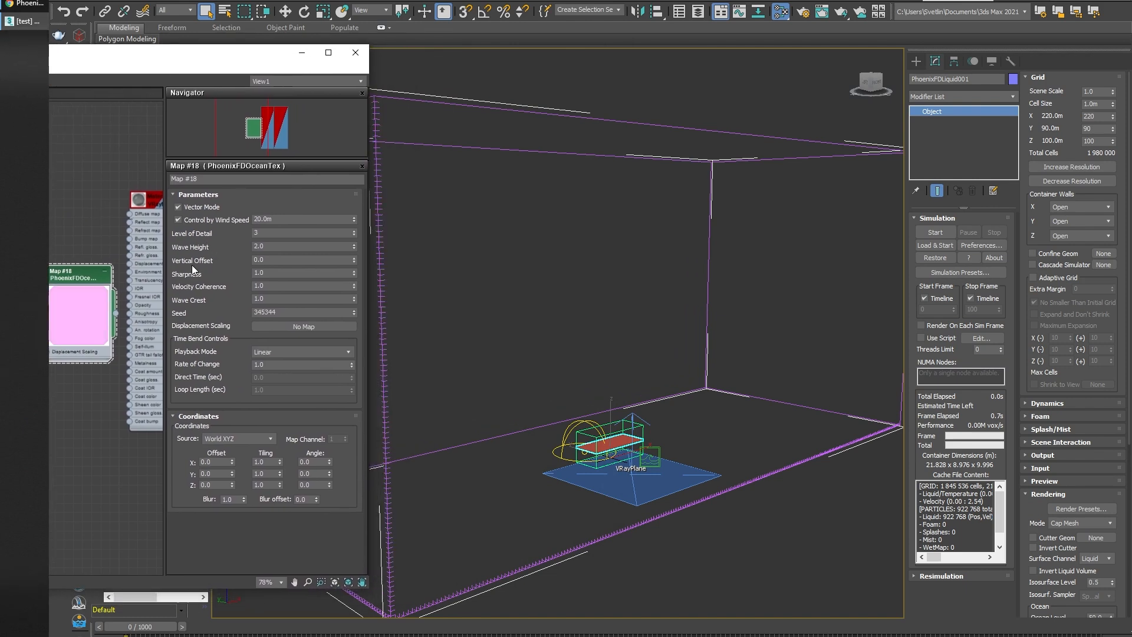
{"action": "left_click", "coordinate": [261, 220]}
{"action": "left_click", "coordinate": [224, 253]}
{"action": "left_click_drag", "start_coordinate": [269, 364], "coordinate": [236, 359]}
{"action": "left_click", "coordinate": [231, 362]}
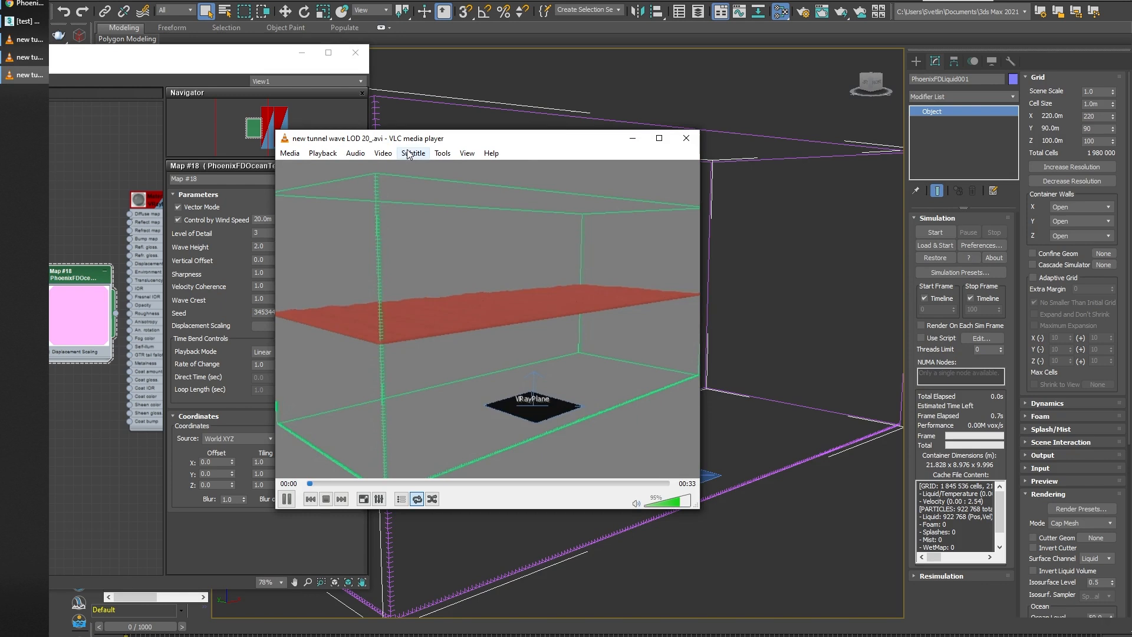
In VLC media player, arrange the tunnel wave LOD 3, LOD 6 and LOD 20 videos side by side and compare their playback.
{"action": "left_click_drag", "start_coordinate": [428, 141], "coordinate": [819, 136]}
{"action": "left_click_drag", "start_coordinate": [463, 139], "coordinate": [554, 141]}
{"action": "left_click_drag", "start_coordinate": [355, 140], "coordinate": [95, 133]}
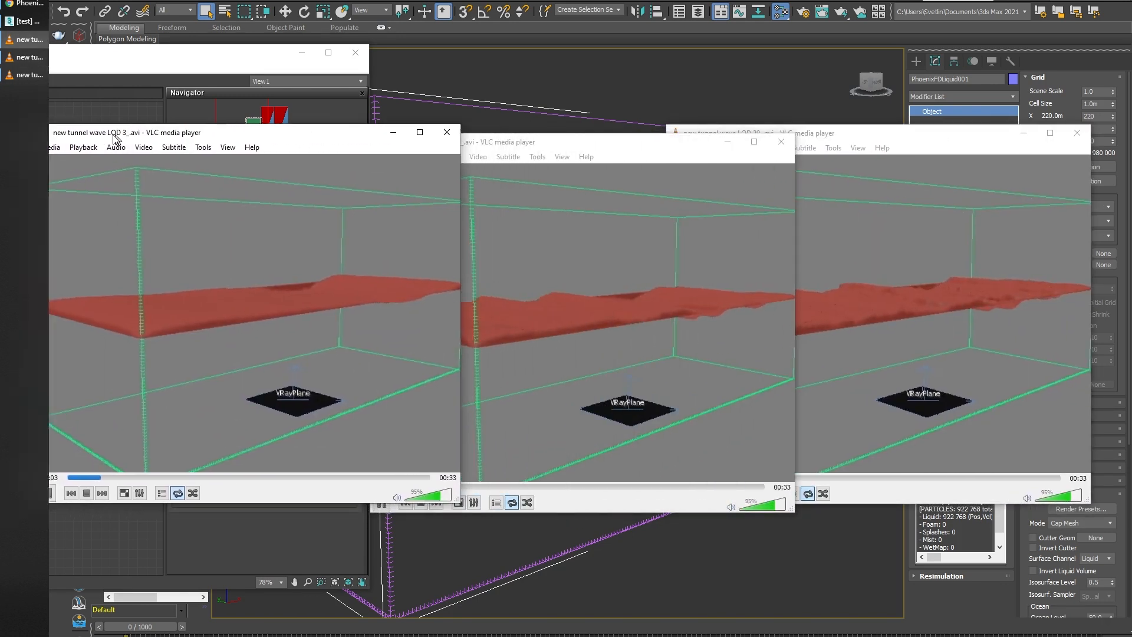
{"action": "left_click_drag", "start_coordinate": [297, 140], "coordinate": [295, 146]}
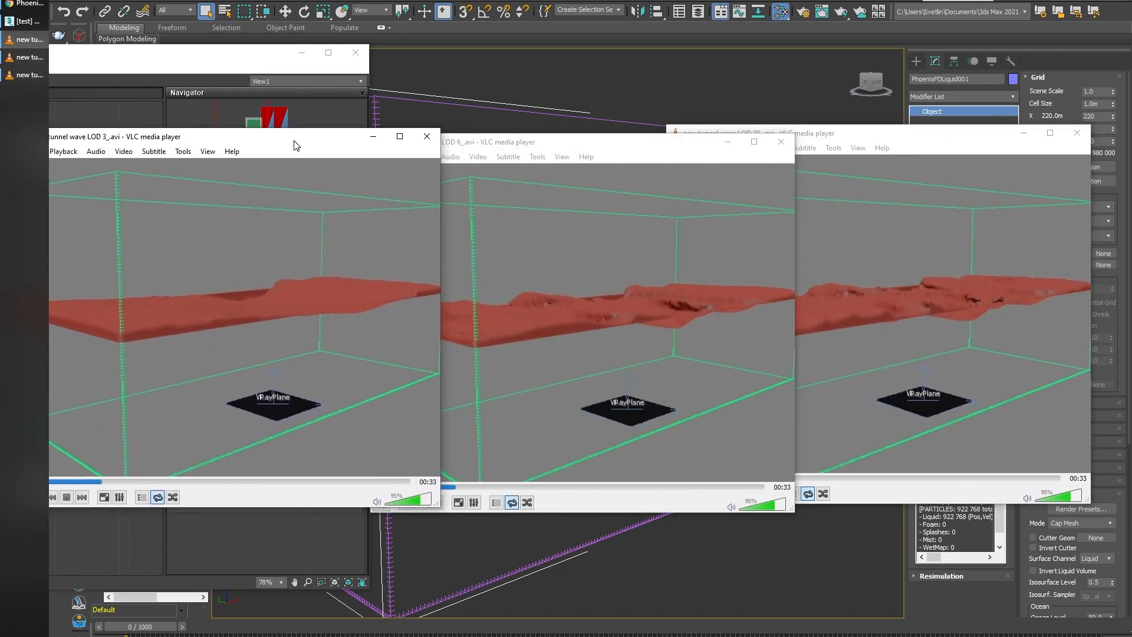
{"action": "left_click_drag", "start_coordinate": [585, 144], "coordinate": [570, 136]}
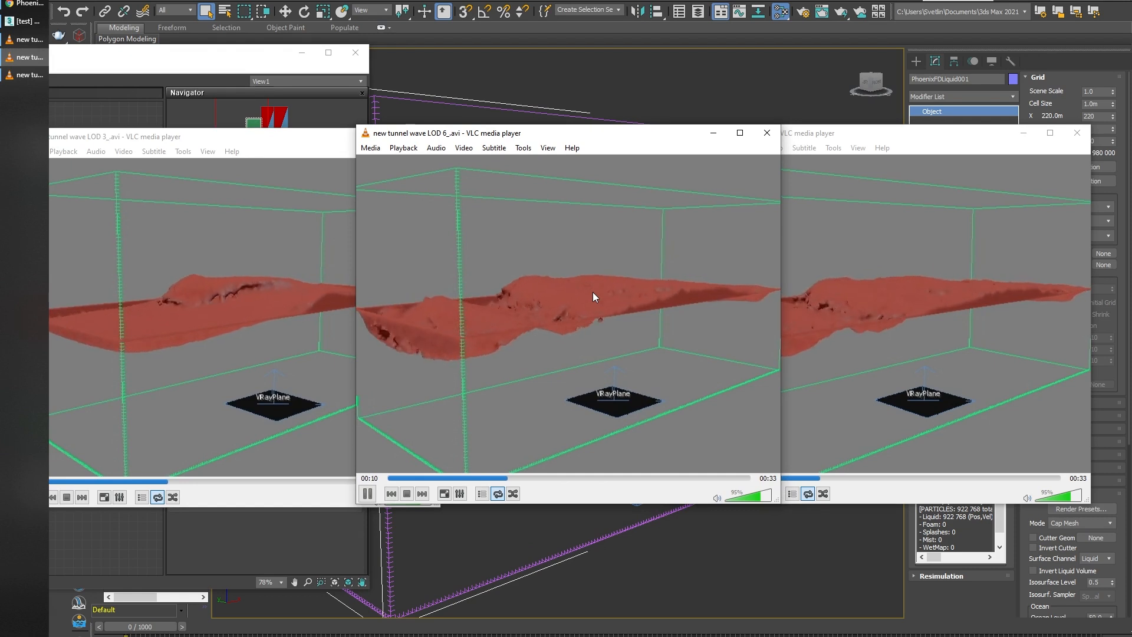
{"action": "left_click", "coordinate": [846, 265]}
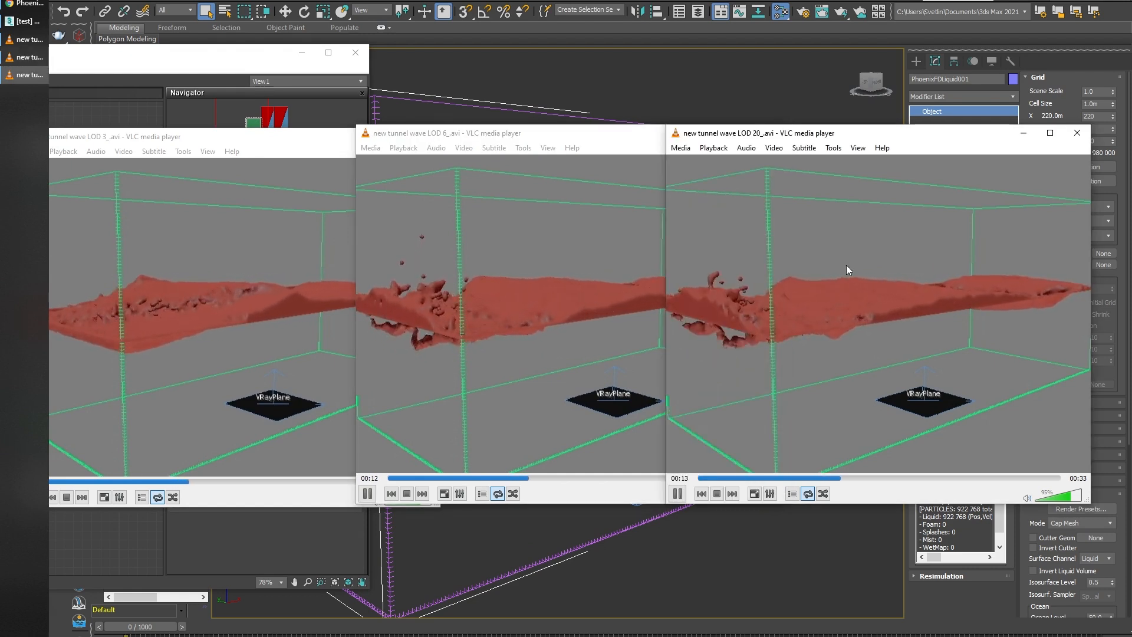
{"action": "left_click_drag", "start_coordinate": [852, 133], "coordinate": [916, 136]}
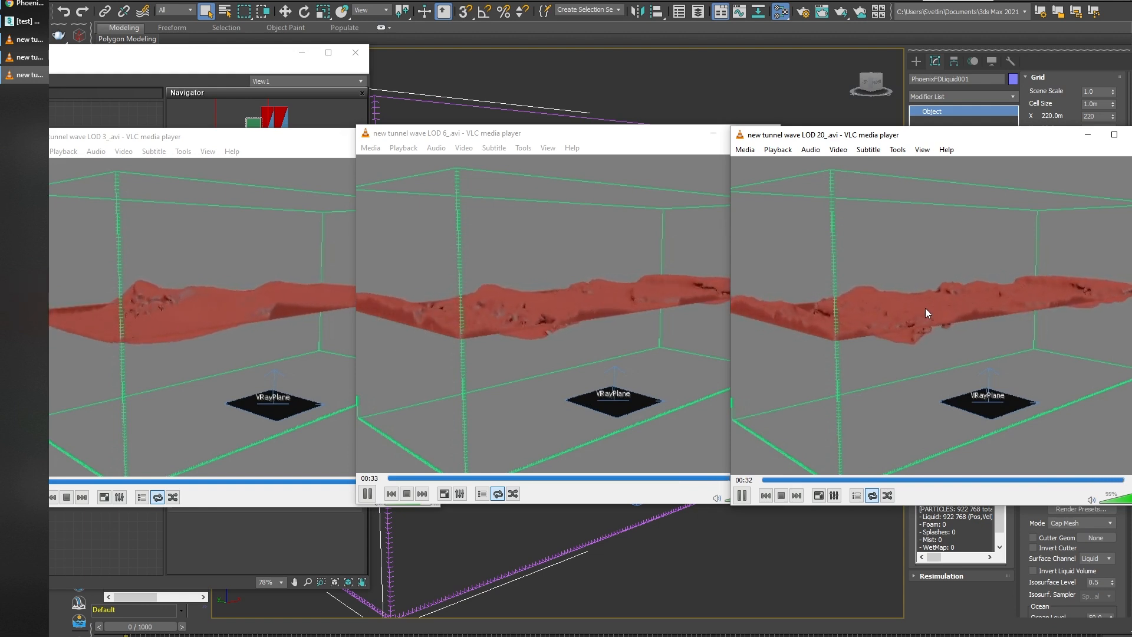
{"action": "left_click_drag", "start_coordinate": [983, 137], "coordinate": [1016, 136]}
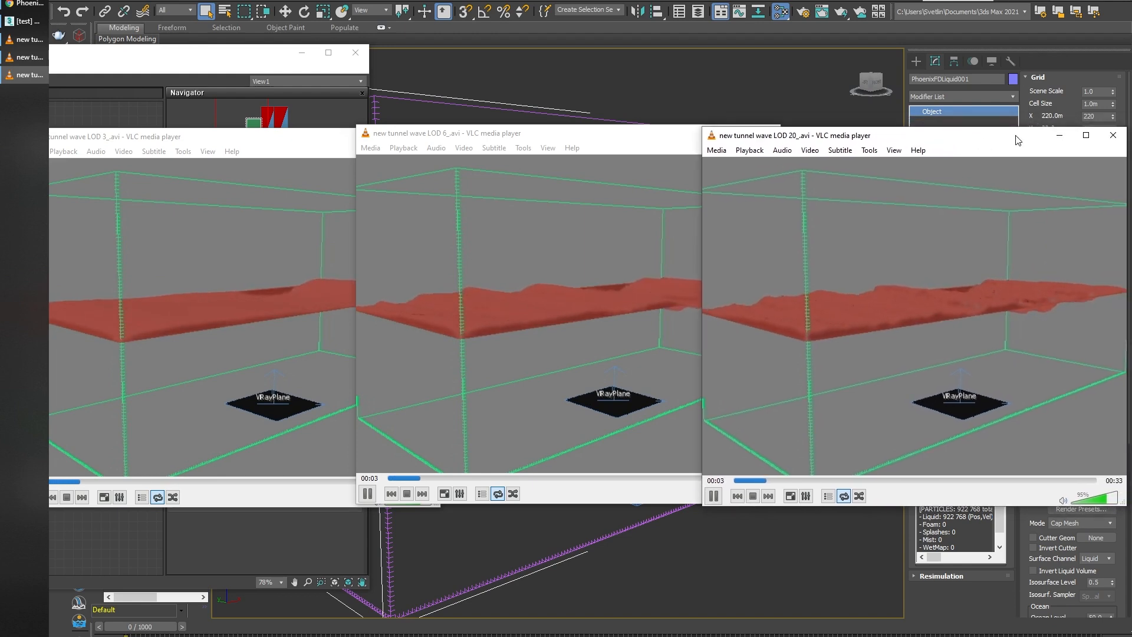
Close the Level of Detail comparison videos, starting with LOD 20.
{"action": "left_click", "coordinate": [1114, 136]}
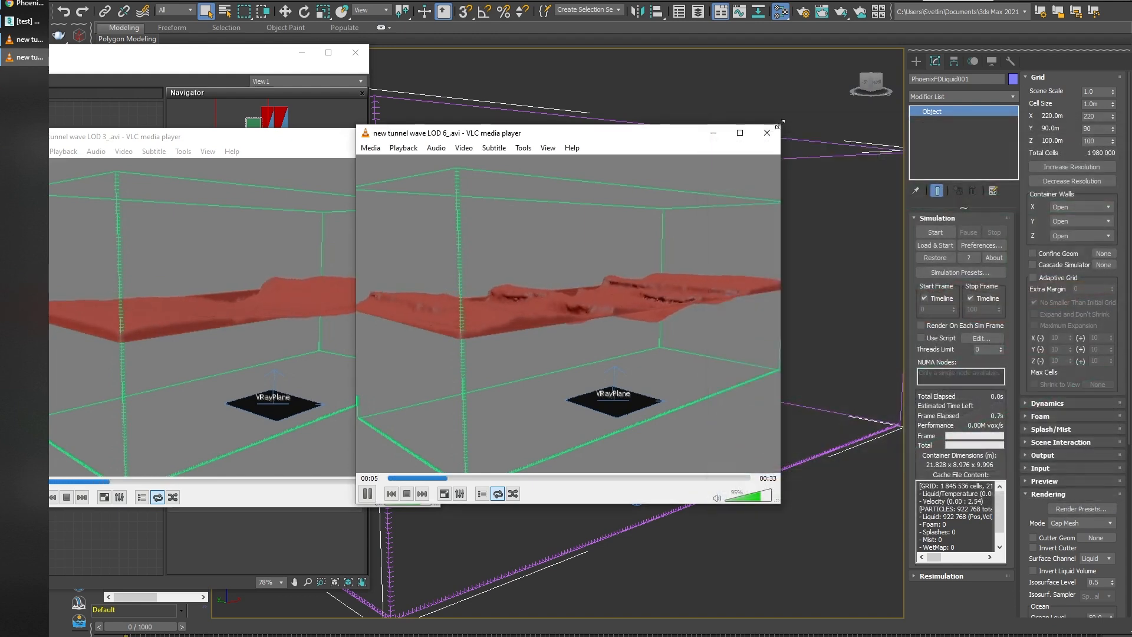
{"action": "left_click", "coordinate": [686, 133]}
{"action": "left_click", "coordinate": [425, 136]}
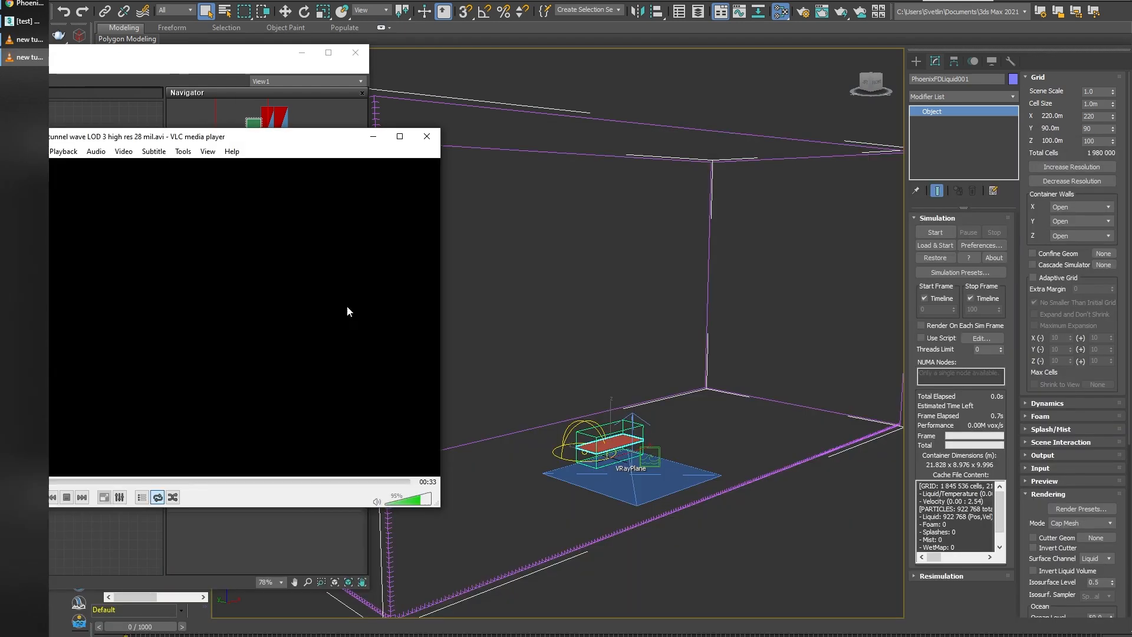
Place the tunnel wave LOD 3 video beside the high res 28 mil version and compare their playback.
{"action": "left_click_drag", "start_coordinate": [263, 142], "coordinate": [398, 141]}
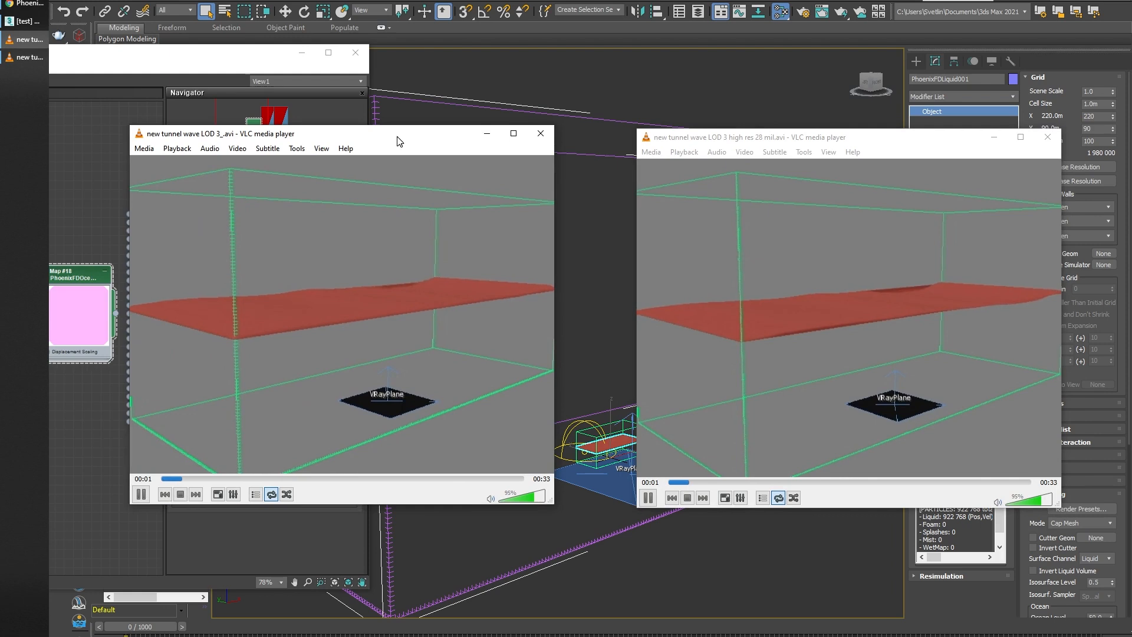
{"action": "left_click_drag", "start_coordinate": [804, 145], "coordinate": [736, 142]}
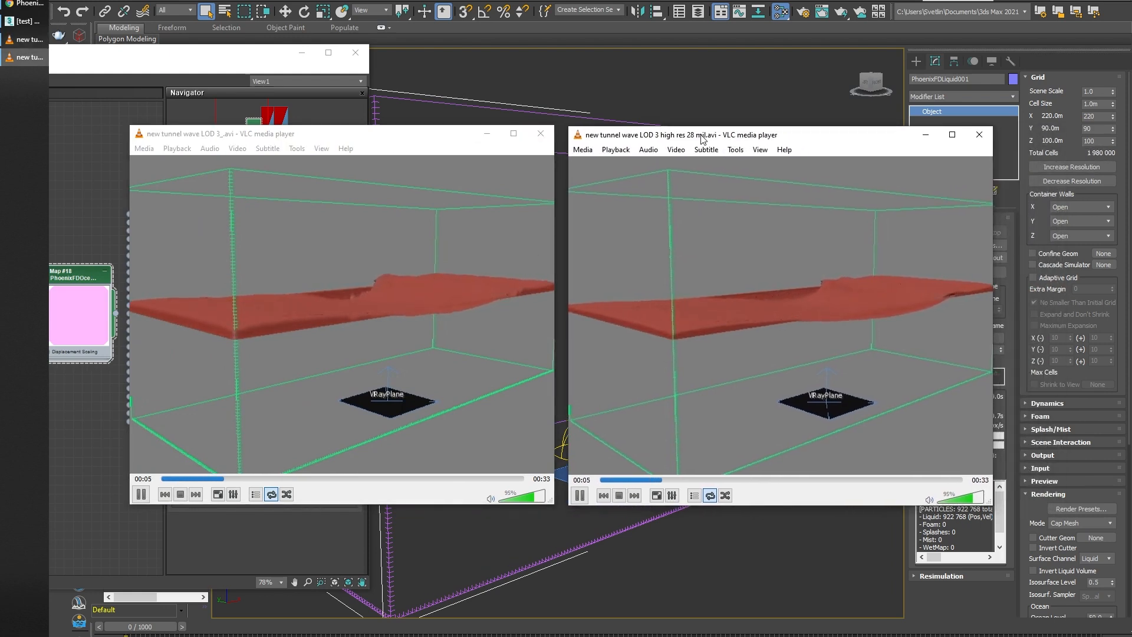
{"action": "left_click_drag", "start_coordinate": [701, 139], "coordinate": [689, 138]}
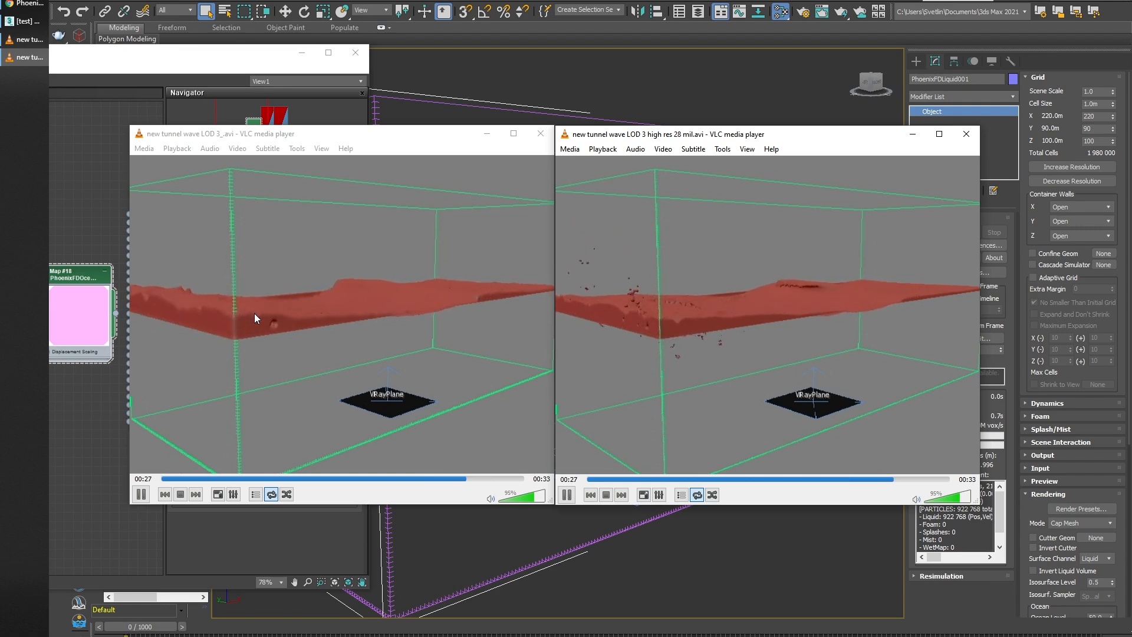
Close both tunnel wave resolution comparison videos and the material editor.
{"action": "left_click", "coordinate": [966, 134]}
{"action": "left_click", "coordinate": [540, 133]}
{"action": "left_click", "coordinate": [351, 54]}
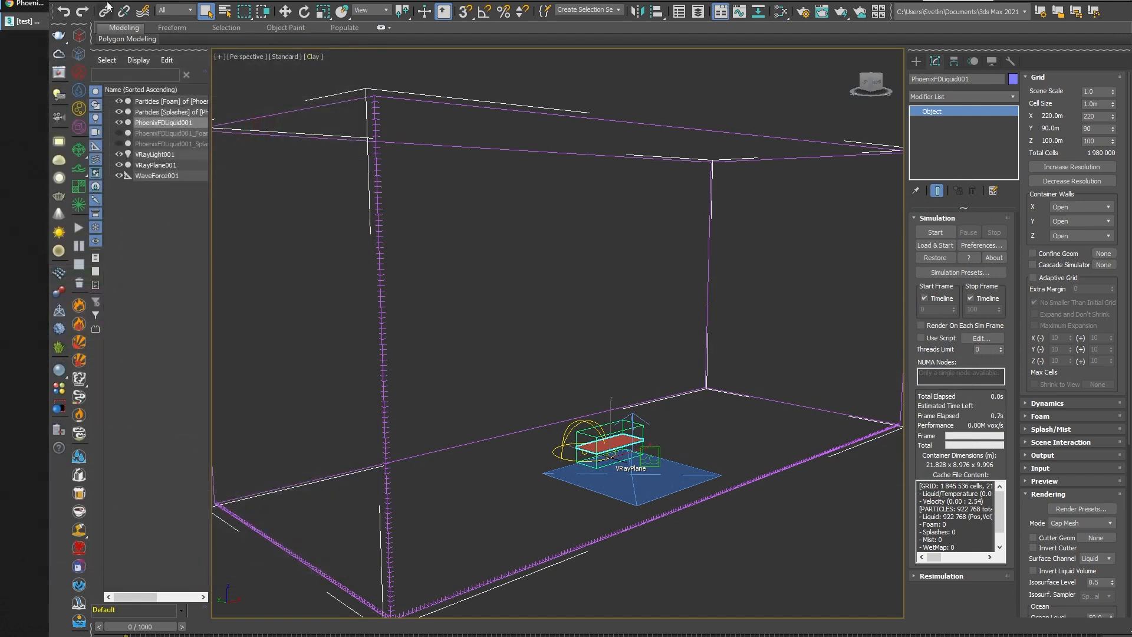
Open the recent scene "[test] massive wave force - tall waves.max" without saving the current one, and scrub the timeline to frame 171.
{"action": "left_click", "coordinate": [61, 1]}
{"action": "mouse_move", "coordinate": [113, 54]}
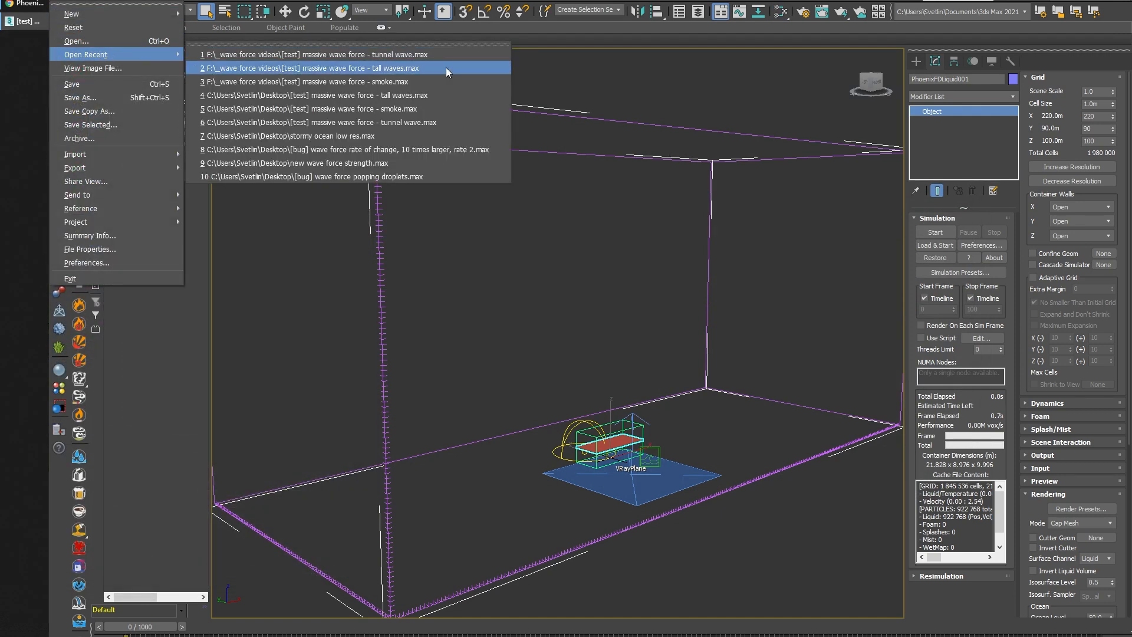
{"action": "left_click", "coordinate": [412, 70]}
{"action": "left_click", "coordinate": [596, 353]}
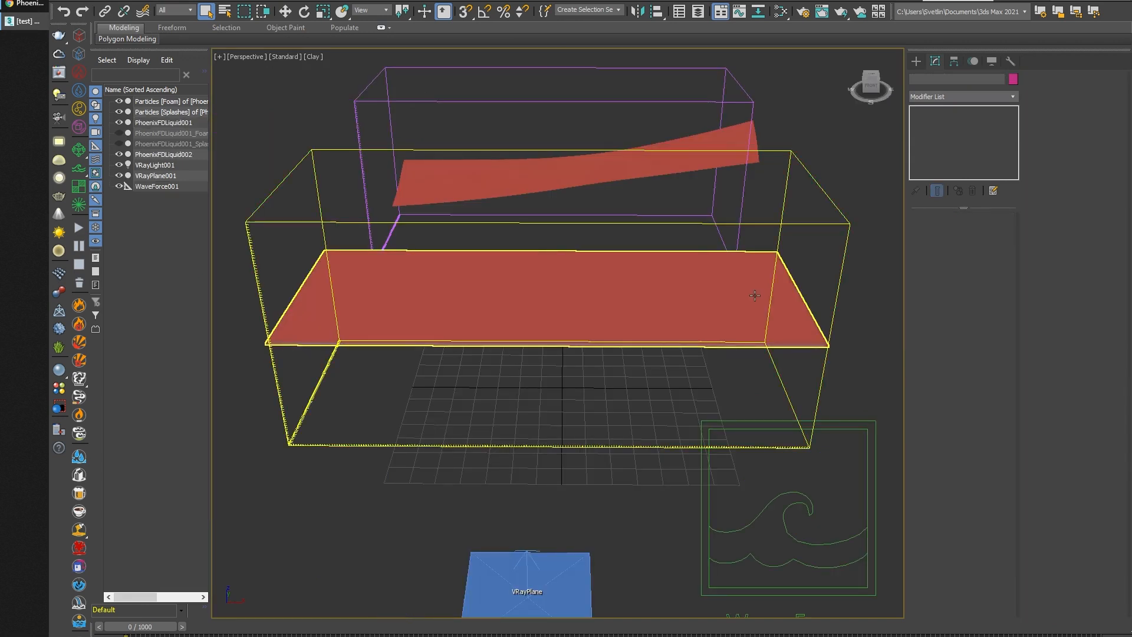
{"action": "left_click_drag", "start_coordinate": [147, 632], "coordinate": [173, 634]}
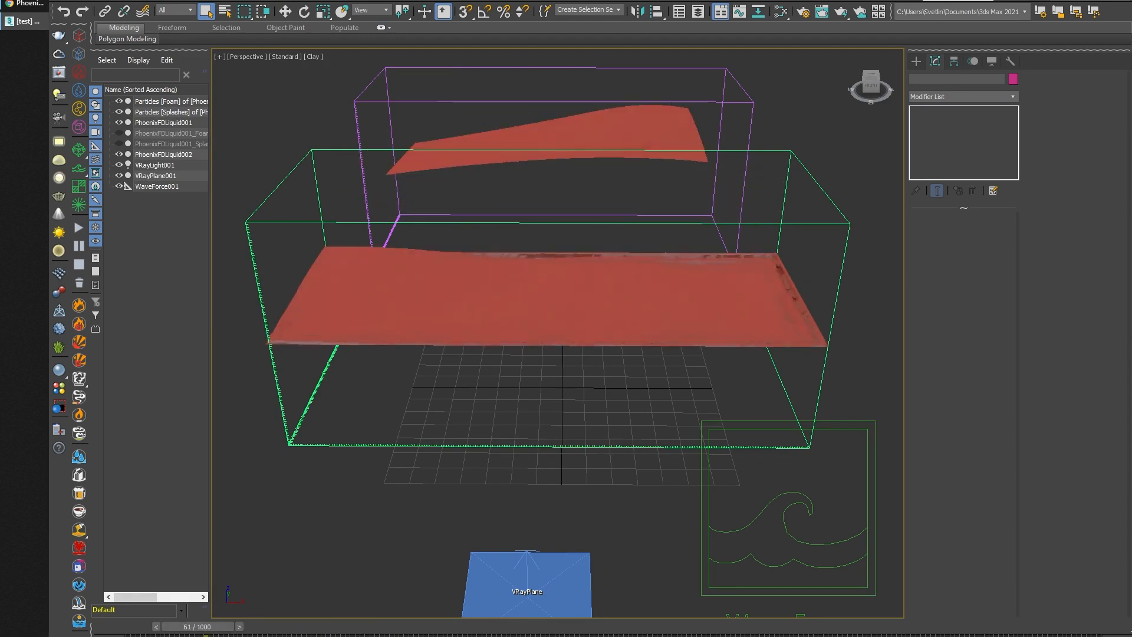
{"action": "left_click_drag", "start_coordinate": [196, 630], "coordinate": [301, 626]}
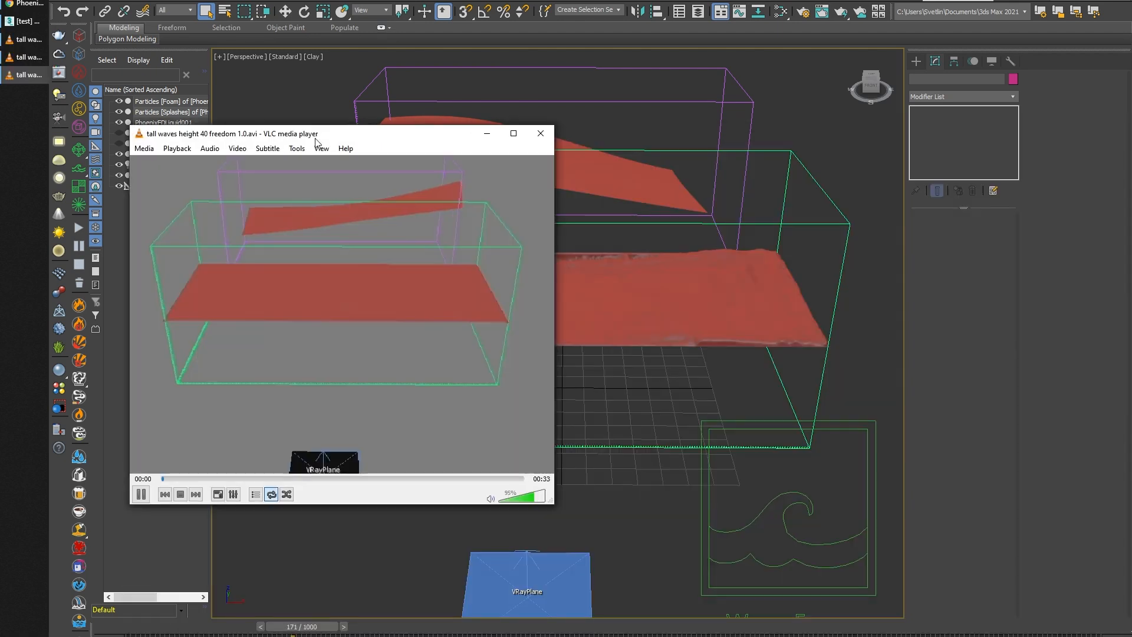
Arrange the tall waves height 40 videos with freedom 0.0, 0.9 and 1.0 side by side and compare their playback.
{"action": "left_click_drag", "start_coordinate": [314, 138], "coordinate": [920, 128]}
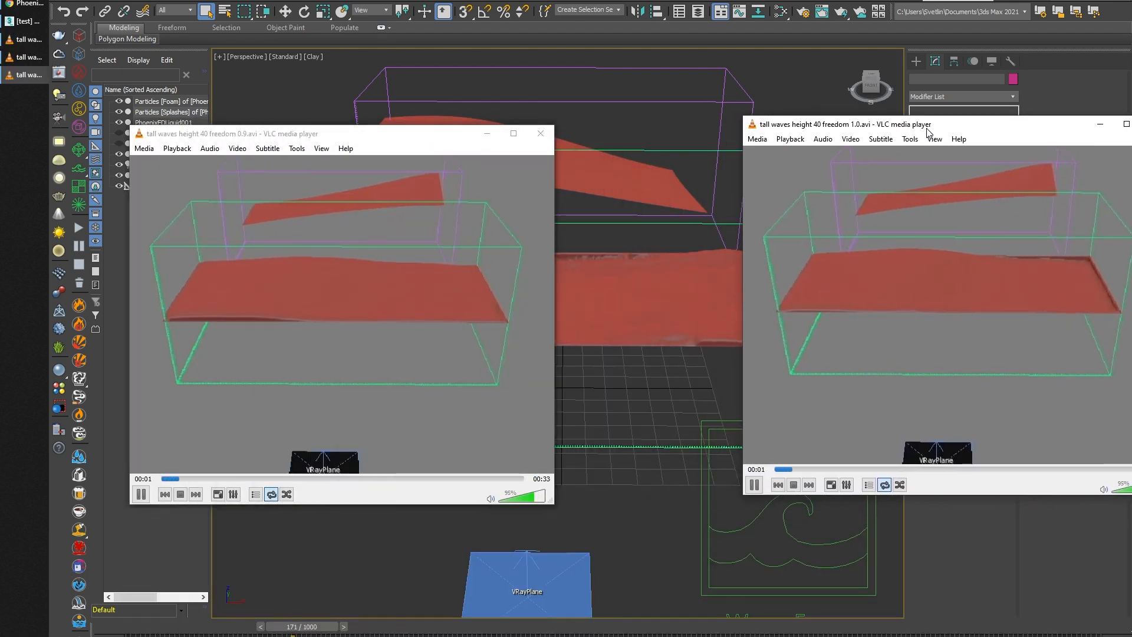
{"action": "left_click_drag", "start_coordinate": [373, 135], "coordinate": [626, 125]}
{"action": "left_click_drag", "start_coordinate": [352, 136], "coordinate": [232, 127]}
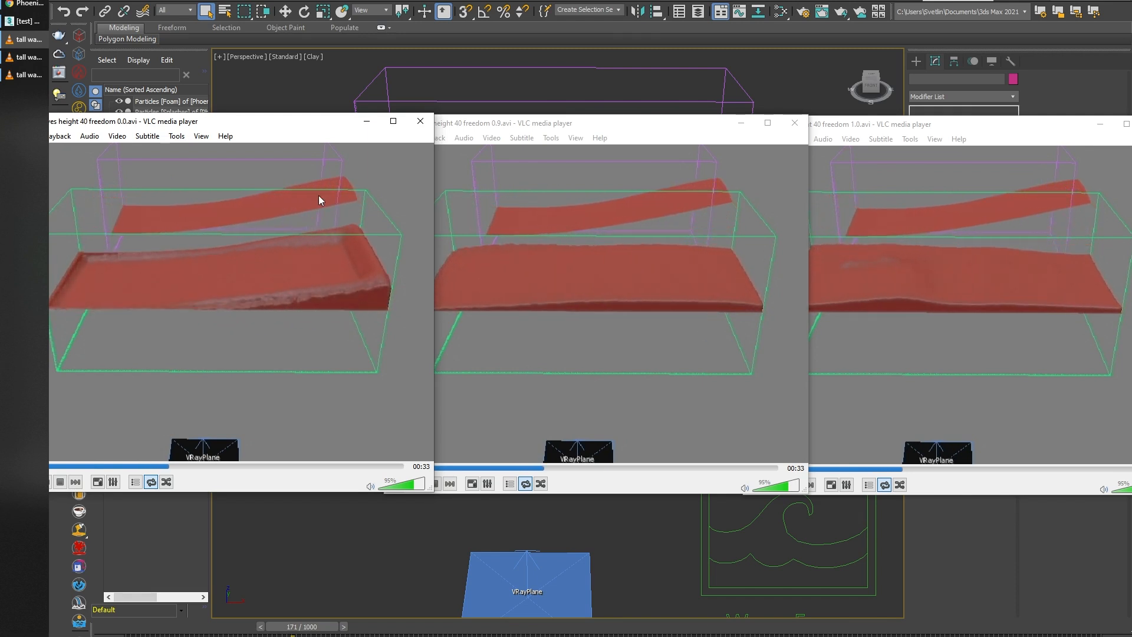
{"action": "left_click", "coordinate": [631, 177]}
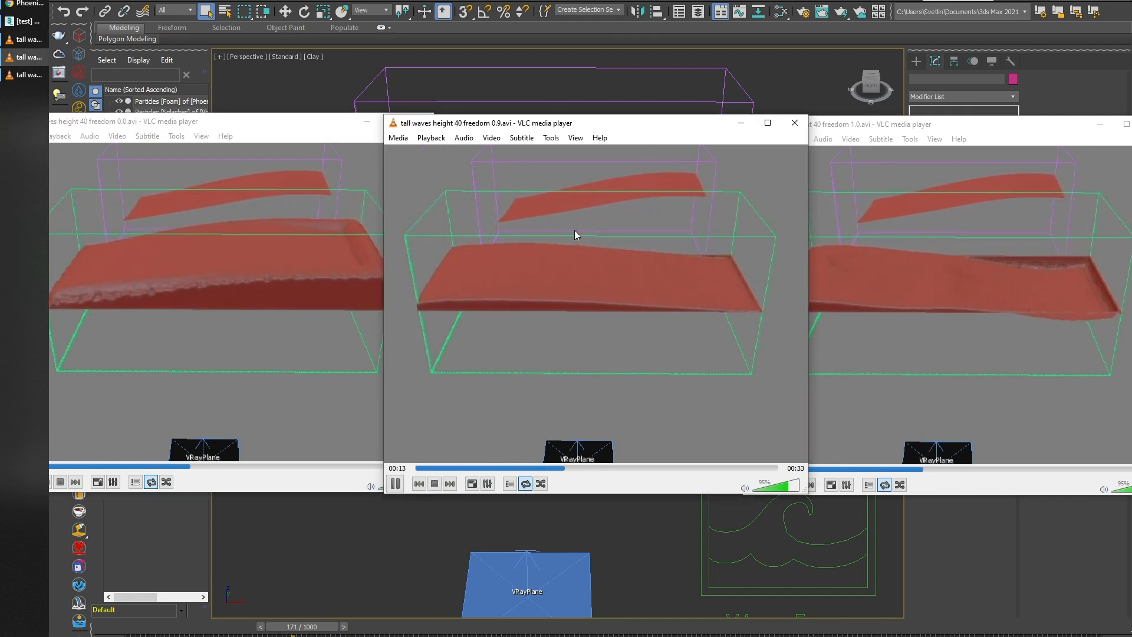
{"action": "left_click", "coordinate": [958, 250]}
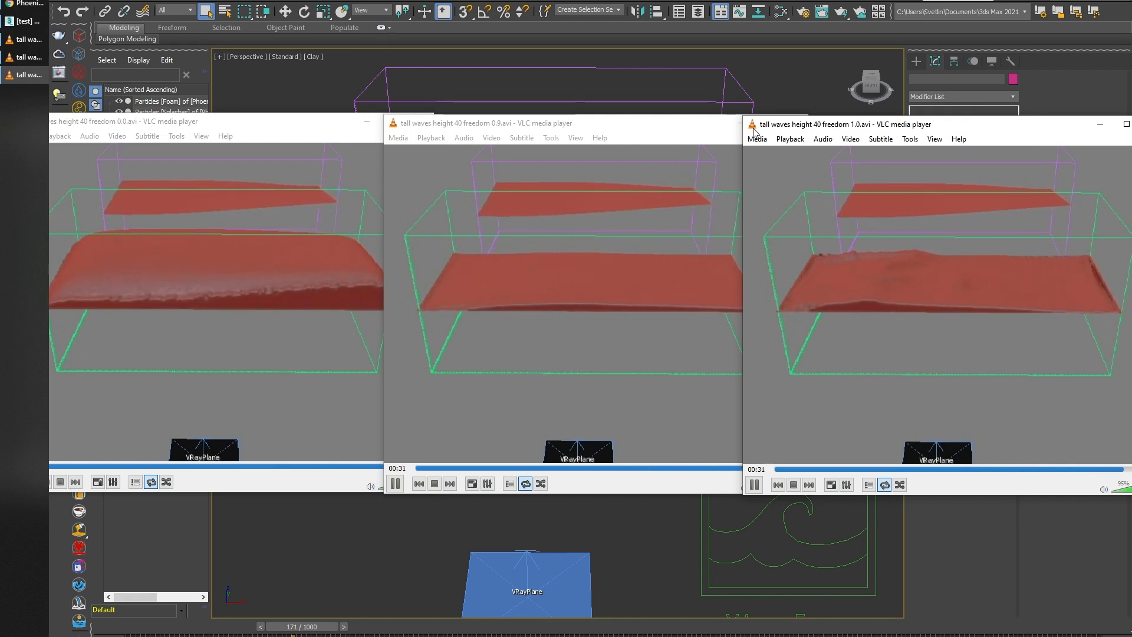
Close the three tall waves height 40 comparison videos.
{"action": "key", "text": "ctrl+q"}
{"action": "left_click", "coordinate": [790, 118]}
{"action": "left_click", "coordinate": [420, 121]}
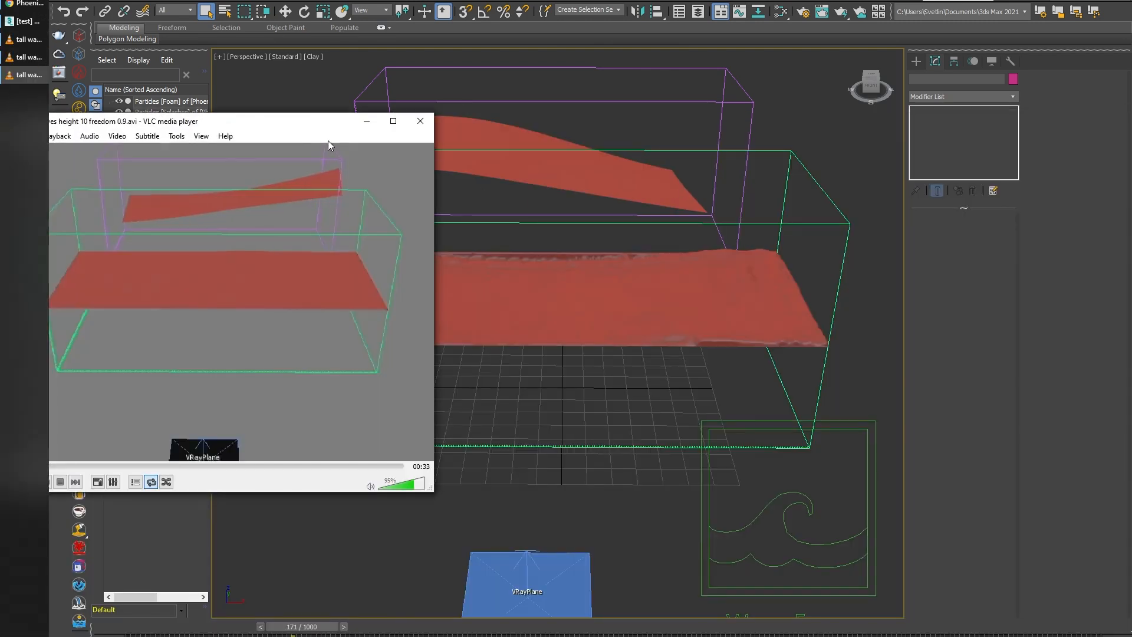
Arrange the tall waves height 10 videos with freedom 0.0, 0.9 and 1.0 side by side.
{"action": "left_click_drag", "start_coordinate": [278, 126], "coordinate": [618, 126]}
{"action": "left_click_drag", "start_coordinate": [305, 126], "coordinate": [1068, 119]}
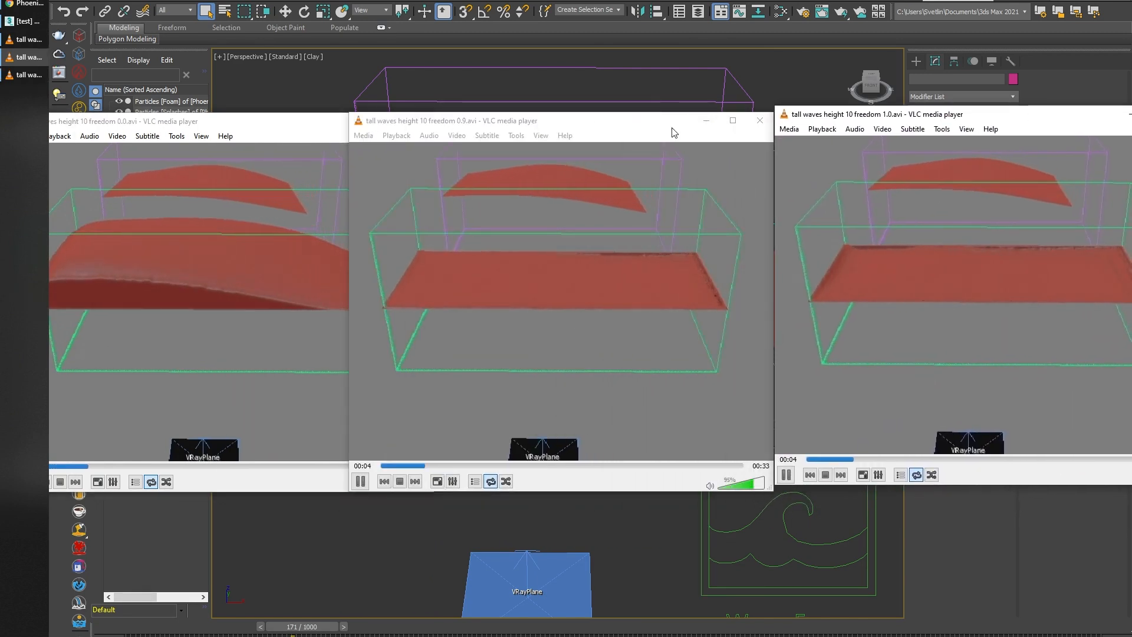
{"action": "left_click_drag", "start_coordinate": [676, 127], "coordinate": [709, 126]}
{"action": "left_click_drag", "start_coordinate": [901, 121], "coordinate": [923, 128]}
Compare how the height 10 waves behave across the three fluid freedom videos, bringing each one forward in turn.
{"action": "left_click", "coordinate": [275, 270]}
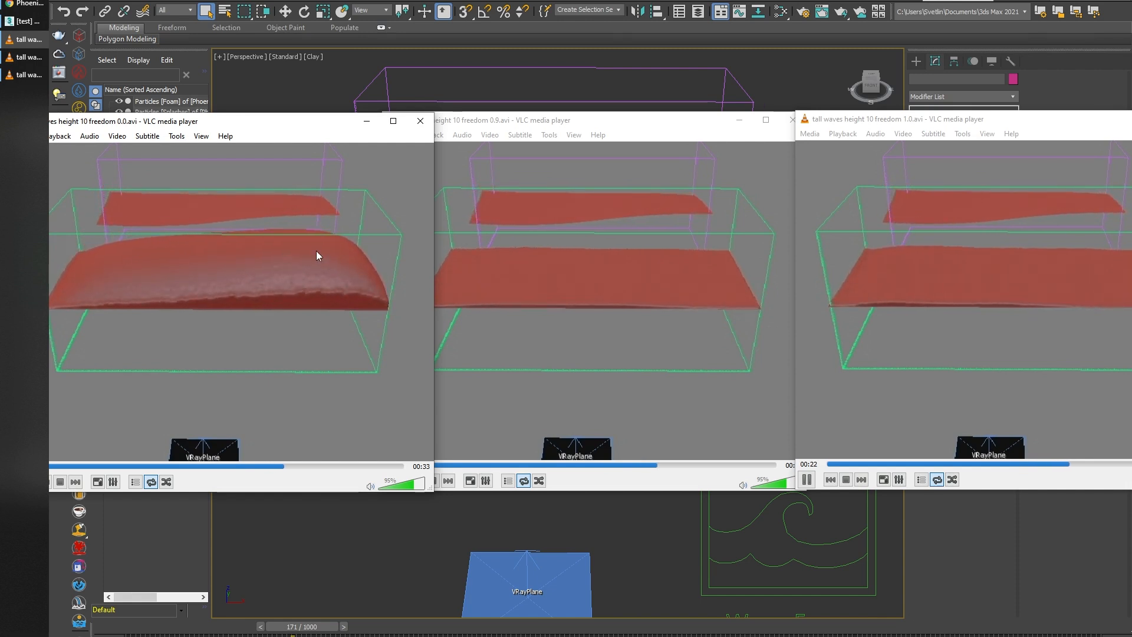
{"action": "left_click", "coordinate": [658, 308]}
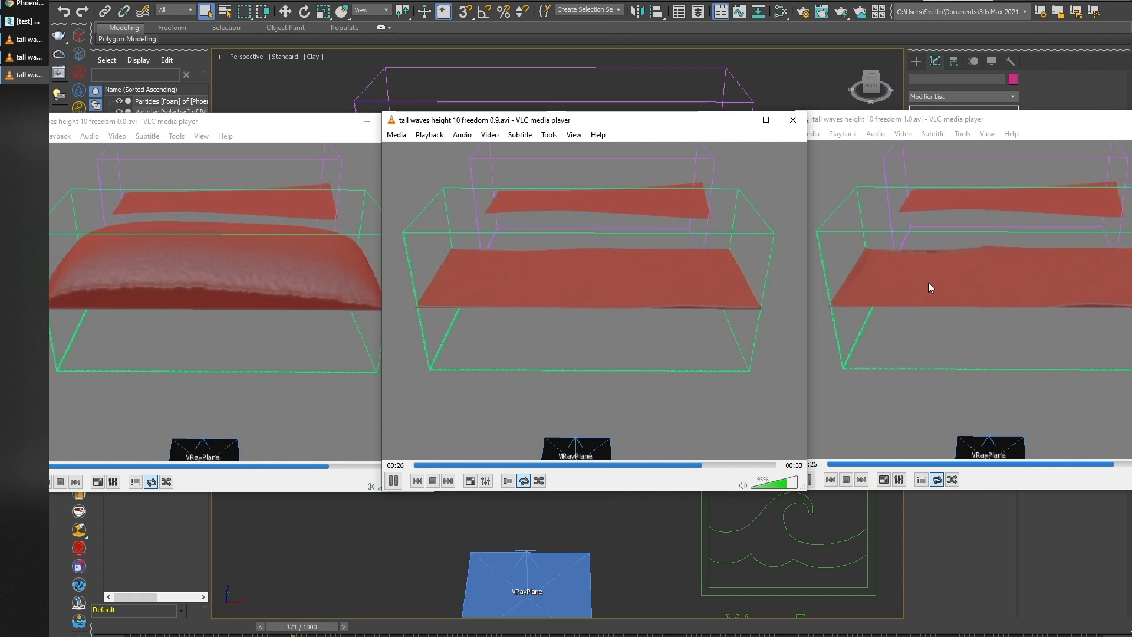
{"action": "left_click", "coordinate": [943, 285]}
{"action": "left_click", "coordinate": [625, 278]}
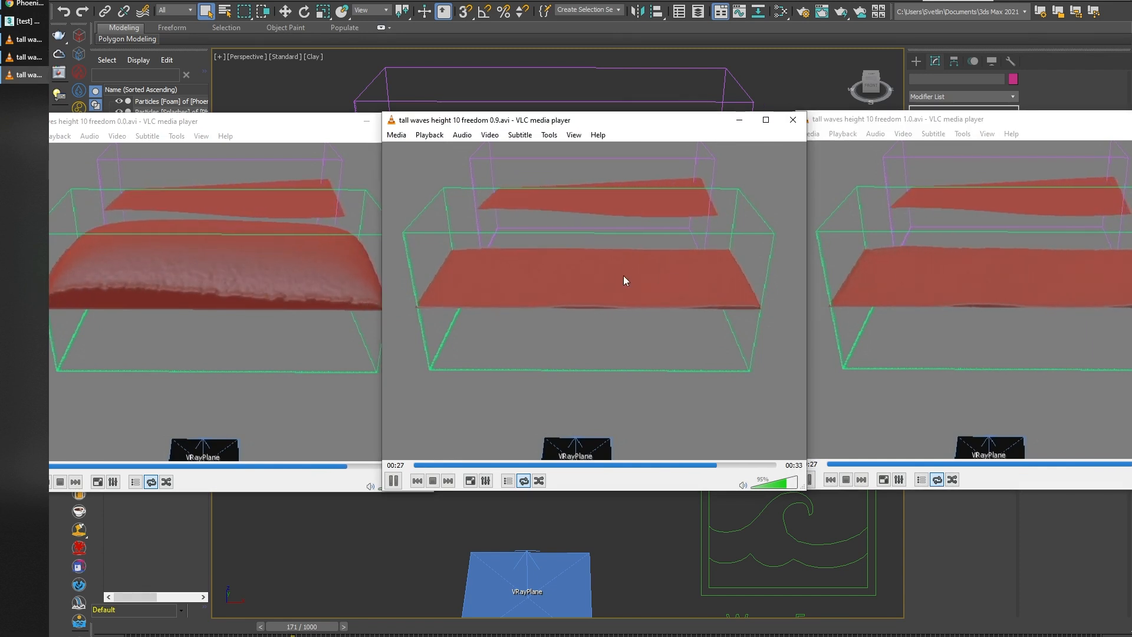
{"action": "left_click", "coordinate": [1027, 314]}
{"action": "left_click_drag", "start_coordinate": [980, 117], "coordinate": [956, 120]}
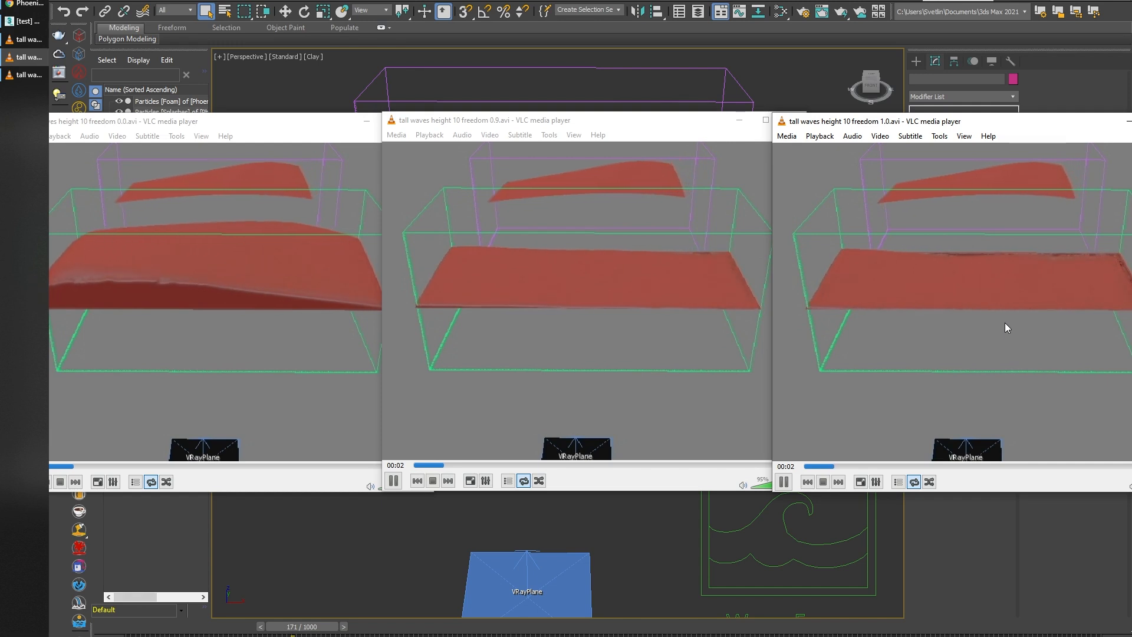
Close the three tall waves height 10 comparison videos.
{"action": "double_click", "coordinate": [782, 124]}
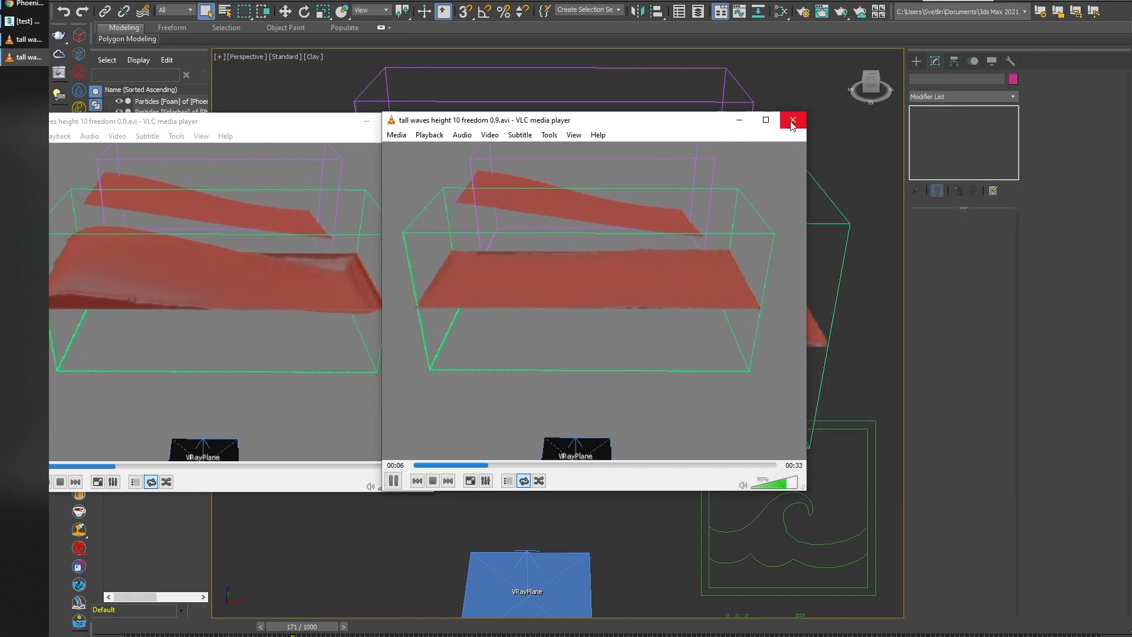
{"action": "left_click", "coordinate": [791, 121]}
{"action": "left_click", "coordinate": [422, 117]}
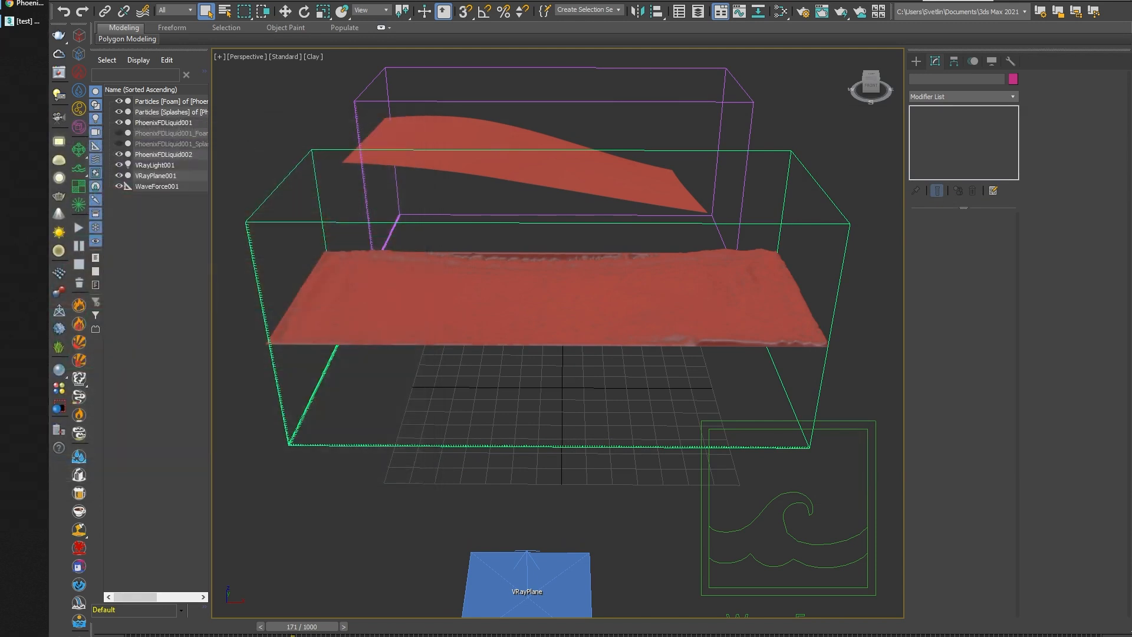
Open the recent scene "[test] massive wave force - smoke.max" and start the simulation of PhoenixFDFire001.
{"action": "left_click", "coordinate": [61, 0]}
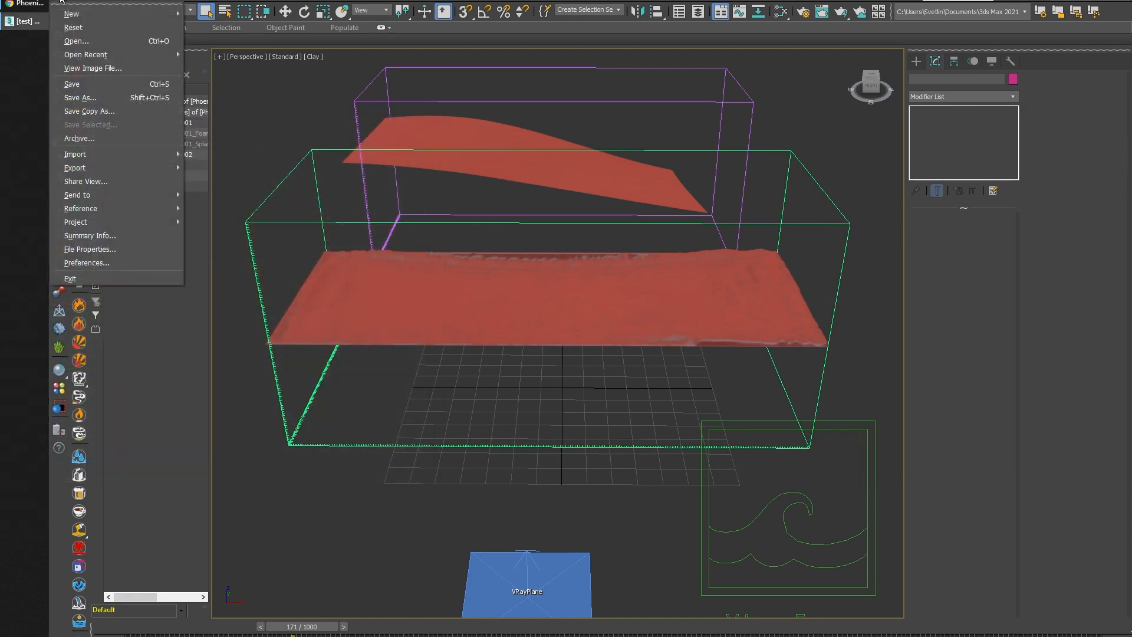
{"action": "mouse_move", "coordinate": [88, 54]}
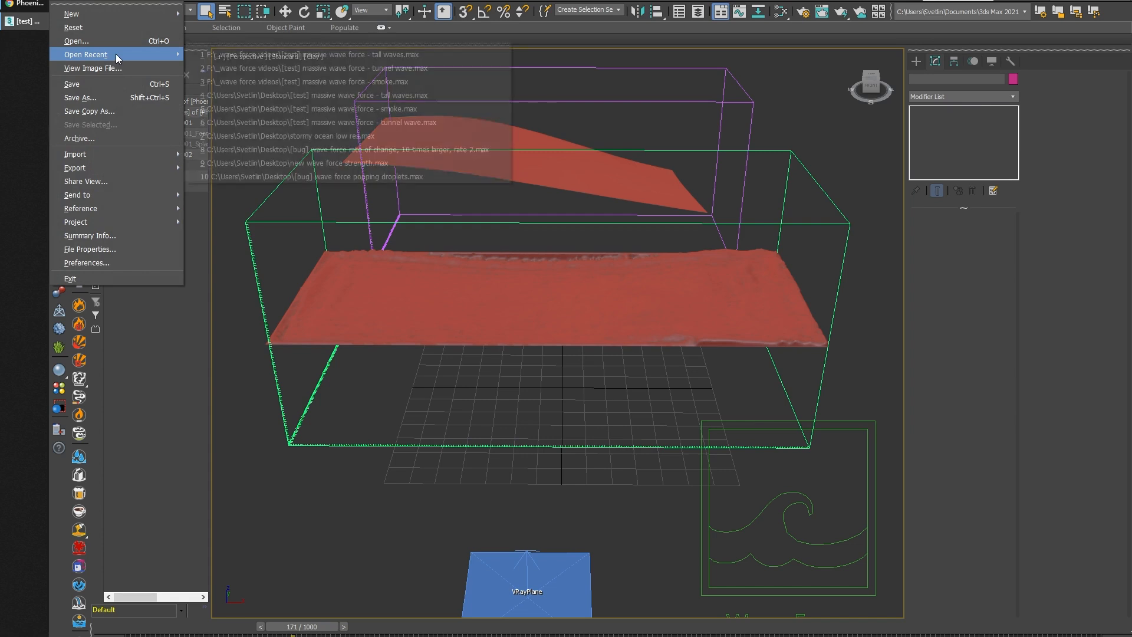
{"action": "left_click", "coordinate": [348, 70]}
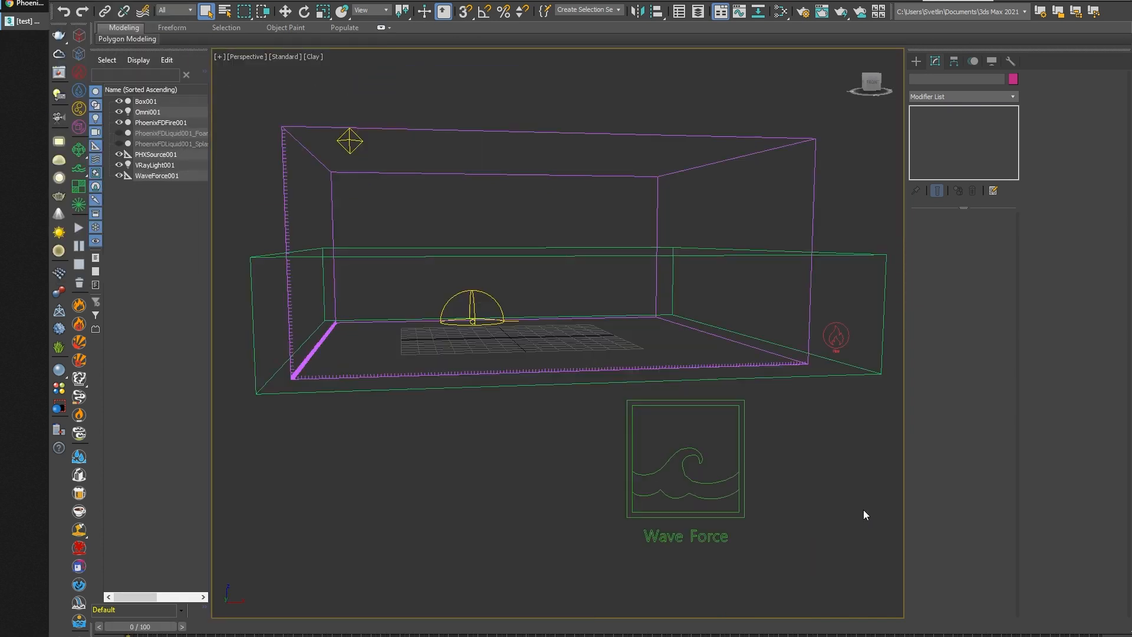
{"action": "left_click", "coordinate": [814, 229]}
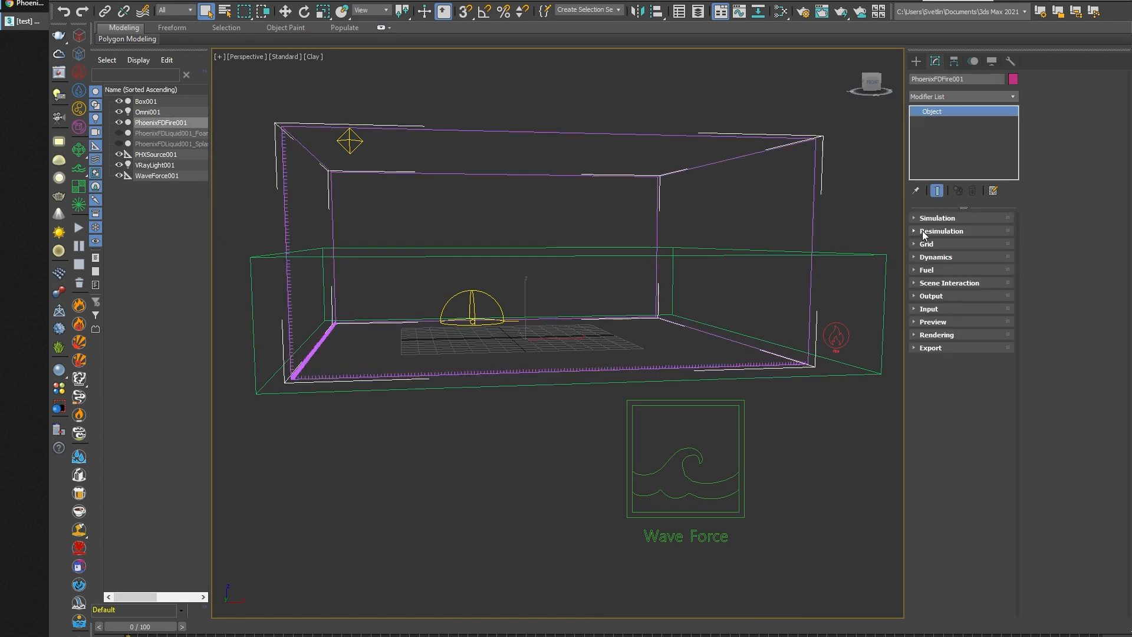
{"action": "left_click", "coordinate": [938, 218]}
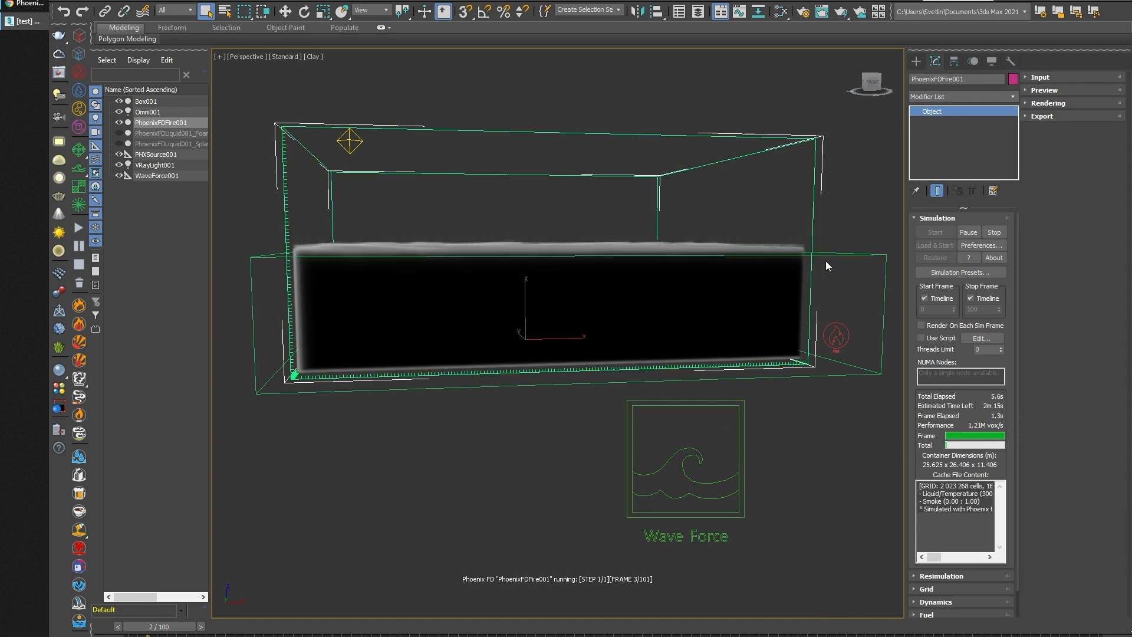
Select the Wave Force to show its settings and examine the simulated smoke waves from several angles.
{"action": "left_click", "coordinate": [705, 454]}
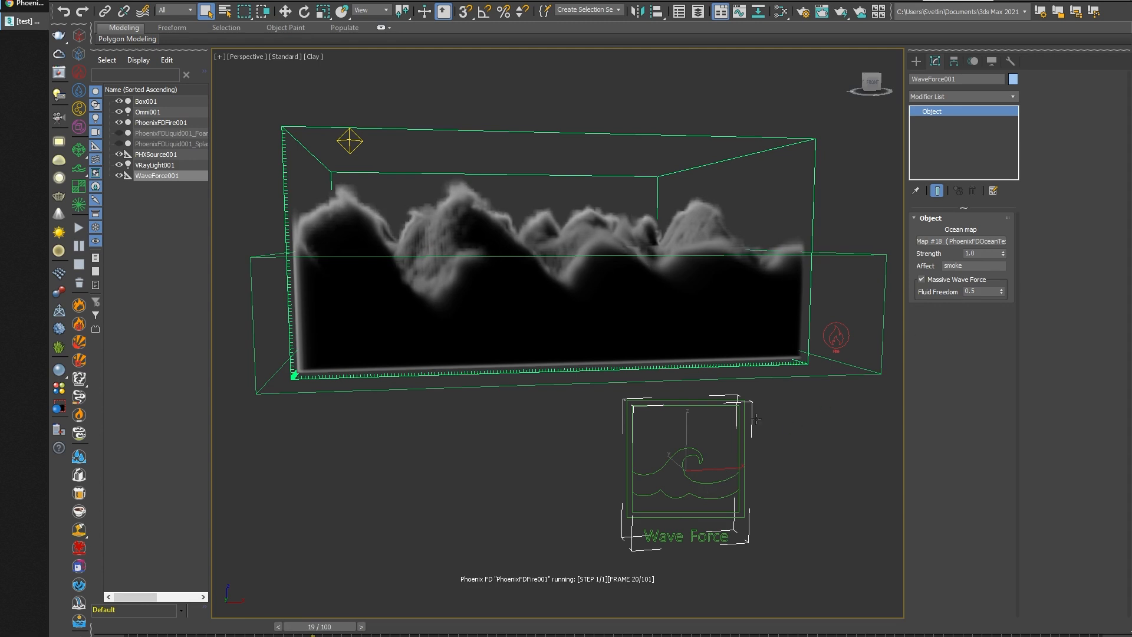
{"action": "middle_click_drag", "start_coordinate": [755, 434], "coordinate": [711, 435], "text": "alt"}
{"action": "middle_click_drag", "start_coordinate": [760, 525], "coordinate": [753, 525], "text": "alt"}
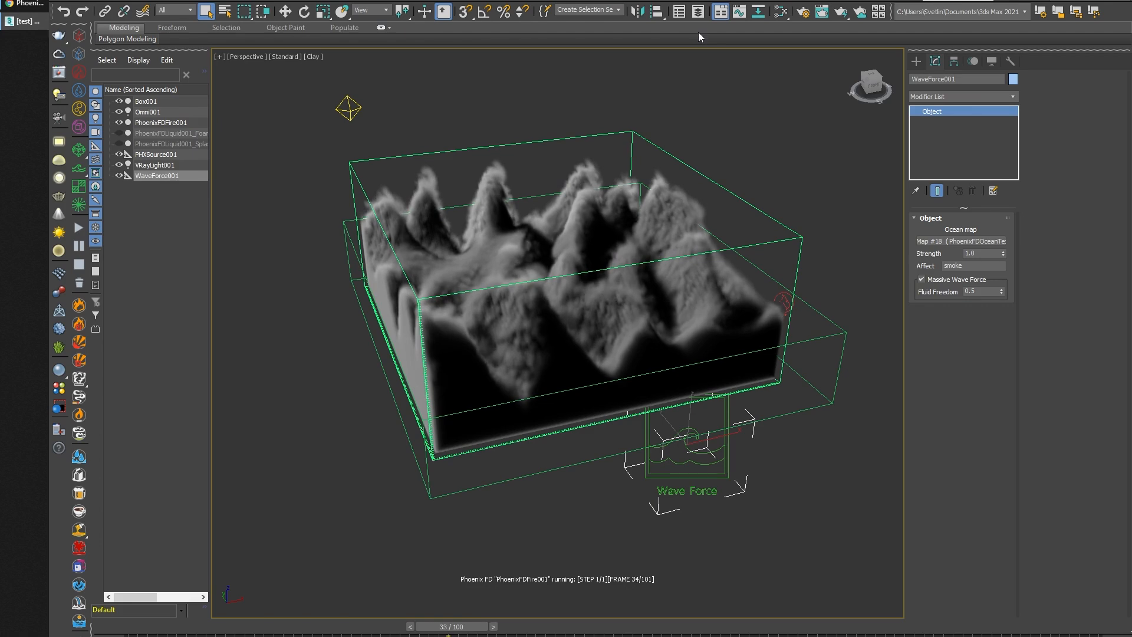
{"action": "middle_click_drag", "start_coordinate": [726, 399], "coordinate": [704, 362], "text": "alt"}
{"action": "scroll", "coordinate": [564, 363], "scroll_direction": "down", "scroll_amount": 3}
{"action": "middle_click_drag", "start_coordinate": [565, 358], "coordinate": [610, 386], "text": "alt"}
{"action": "middle_click_drag", "start_coordinate": [614, 324], "coordinate": [653, 366]}
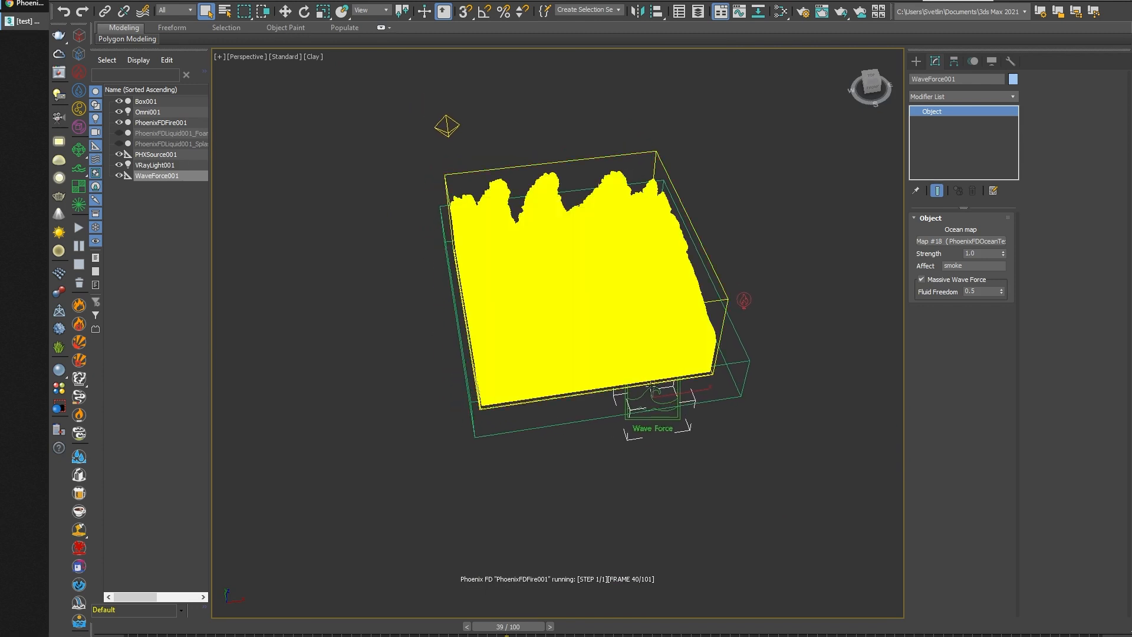
{"action": "scroll", "coordinate": [644, 385], "scroll_direction": "up", "scroll_amount": 3}
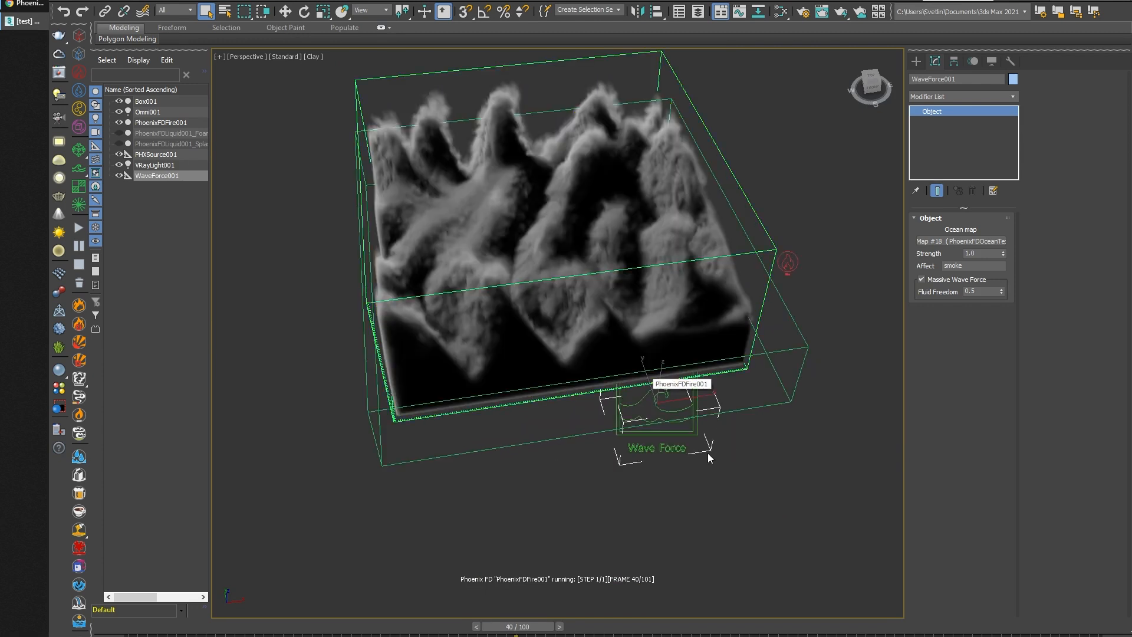
{"action": "middle_click_drag", "start_coordinate": [713, 448], "coordinate": [744, 467], "text": "alt"}
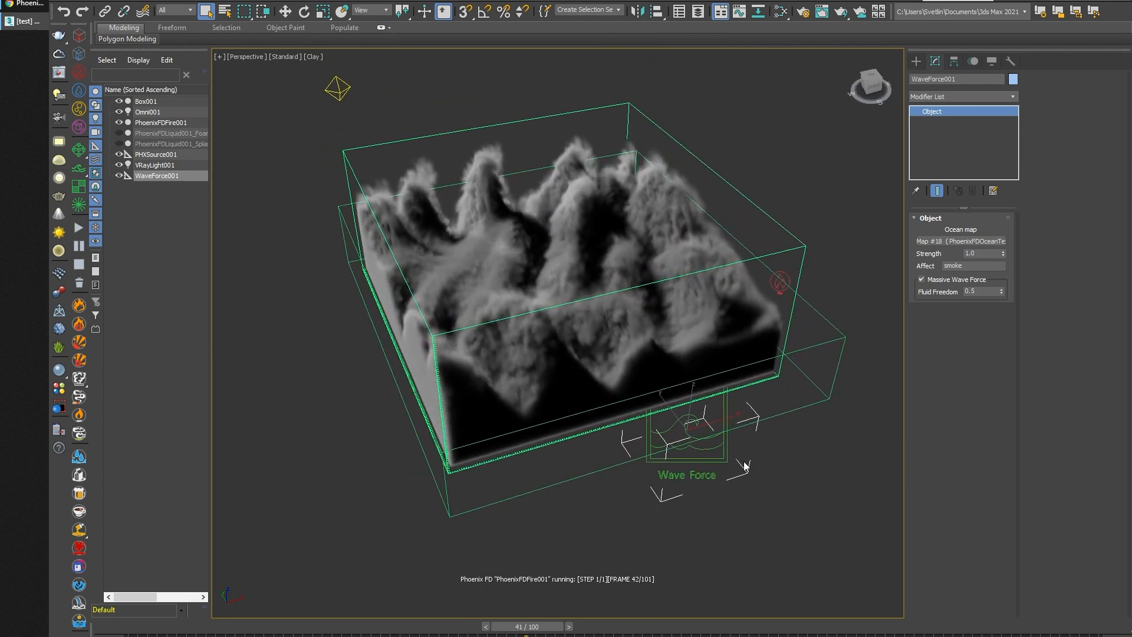
Stop the running smoke simulation and scrub the timeline to review its frames.
{"action": "left_click", "coordinate": [79, 265]}
{"action": "mouse_move", "coordinate": [534, 626]}
{"action": "left_mouse_down"}
{"action": "mouse_move", "coordinate": [224, 630]}
{"action": "mouse_move", "coordinate": [559, 630]}
{"action": "mouse_move", "coordinate": [538, 629]}
{"action": "left_mouse_up"}
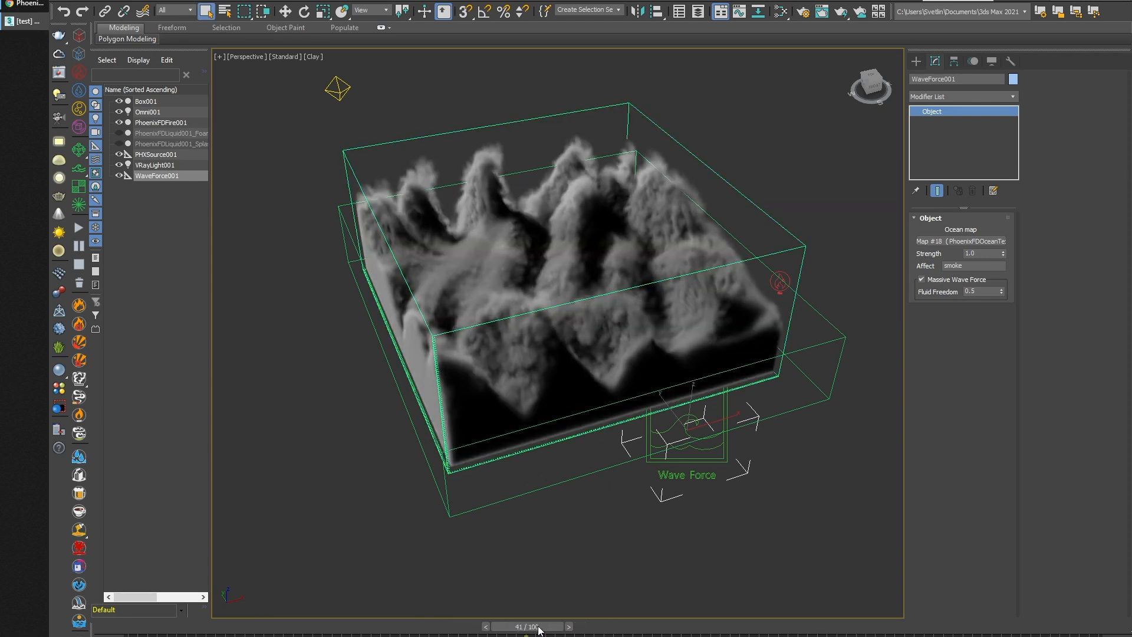